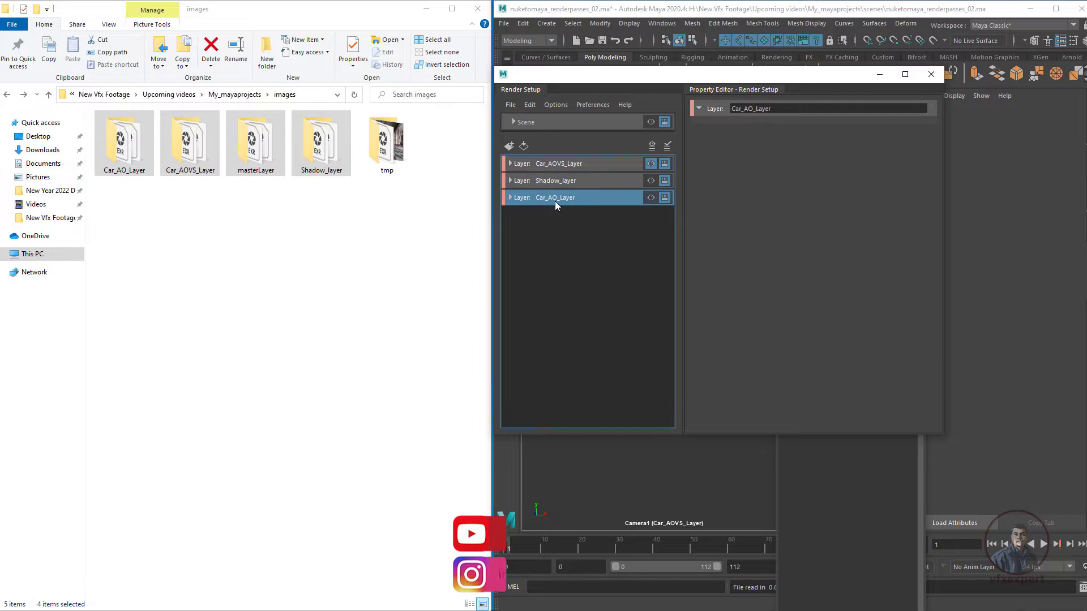
Compare the rendered pass folders in the project's images folder with the three layers listed in Maya's Render Setup
click(174, 204)
drag(161, 190, 227, 140)
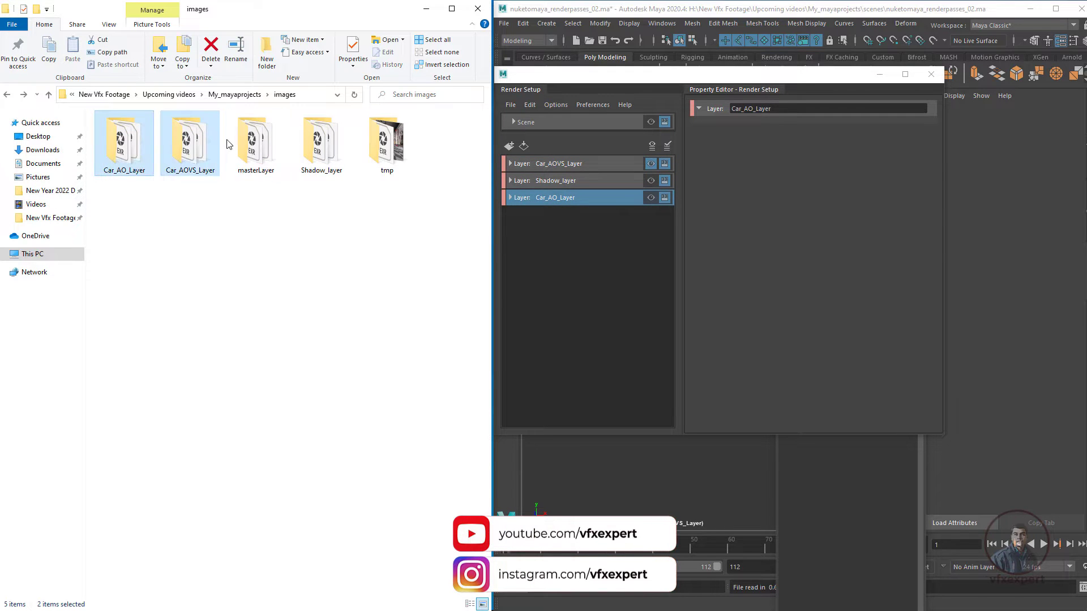
drag(306, 210, 321, 149)
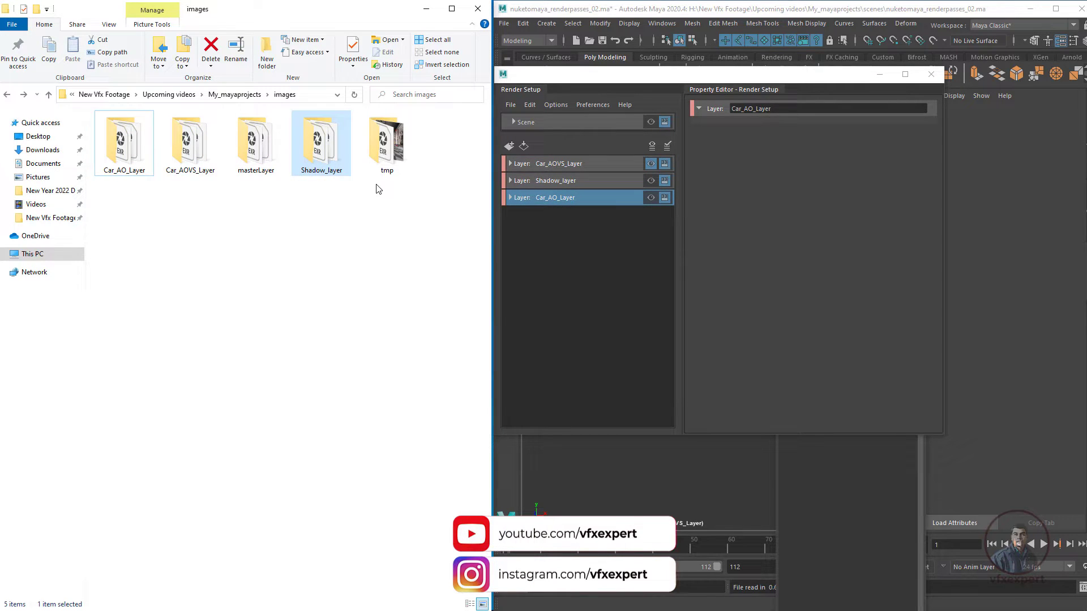
click(270, 153)
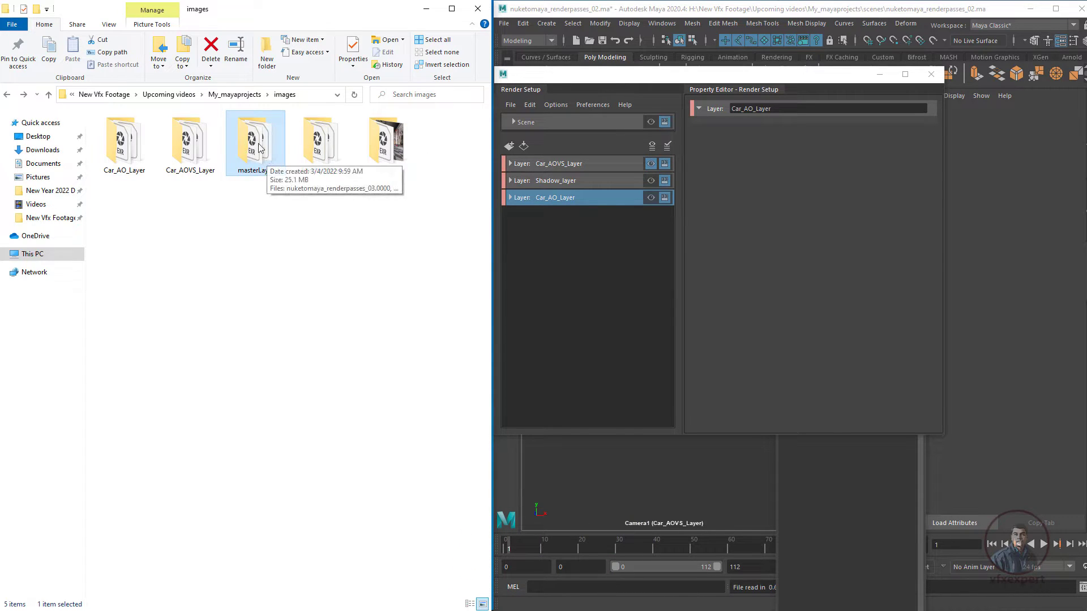
drag(539, 243, 555, 172)
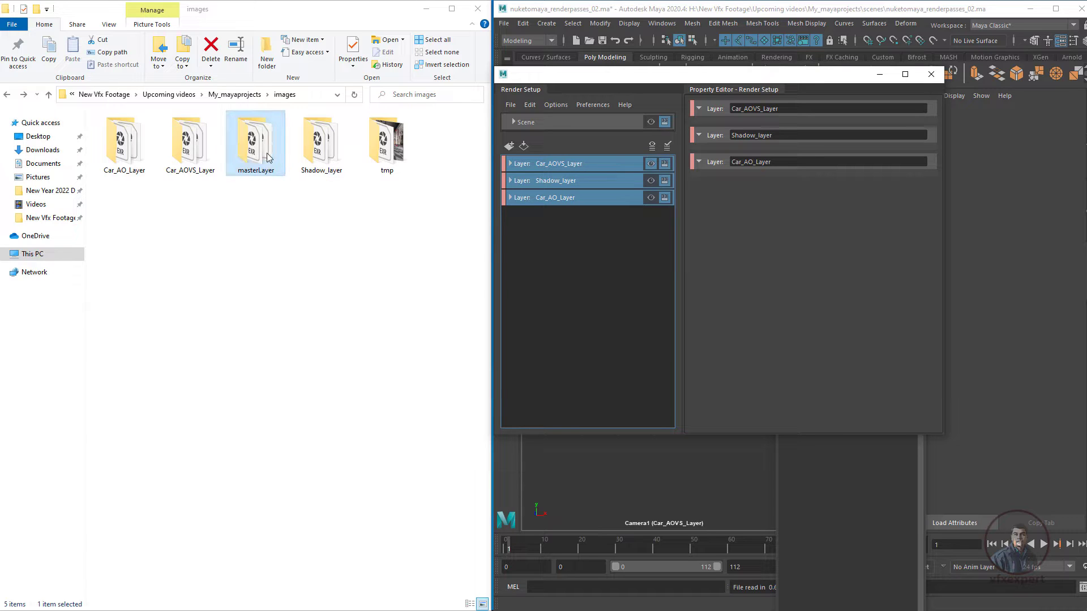
Turn off rendering for the master Scene in Render Setup and select the Car_AOVS_Layer, Shadow_layer and Car_AO_Layer render layers
click(663, 123)
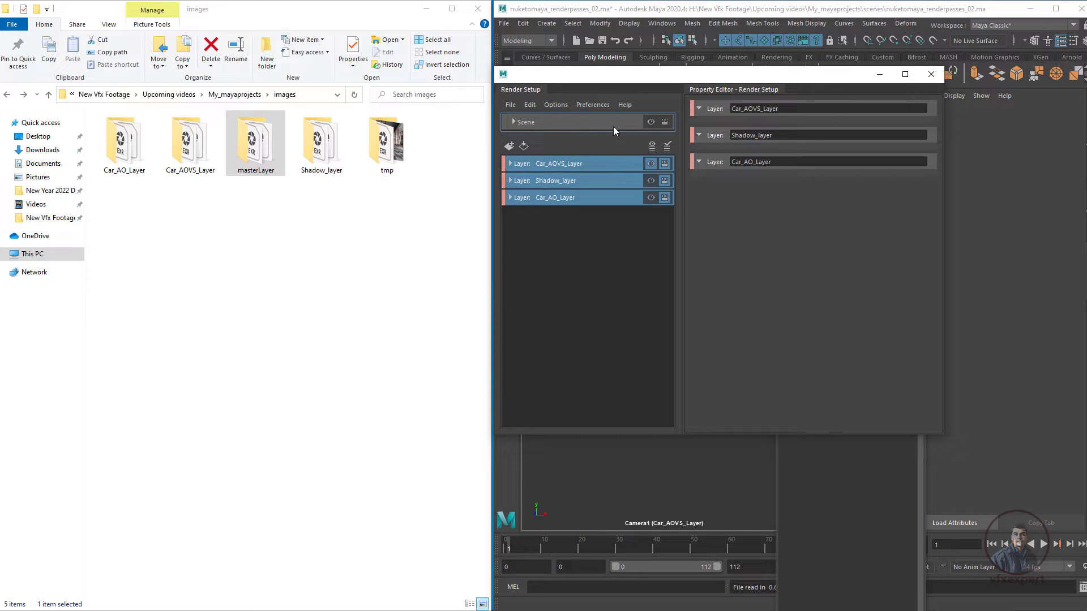
click(666, 123)
drag(521, 233, 566, 164)
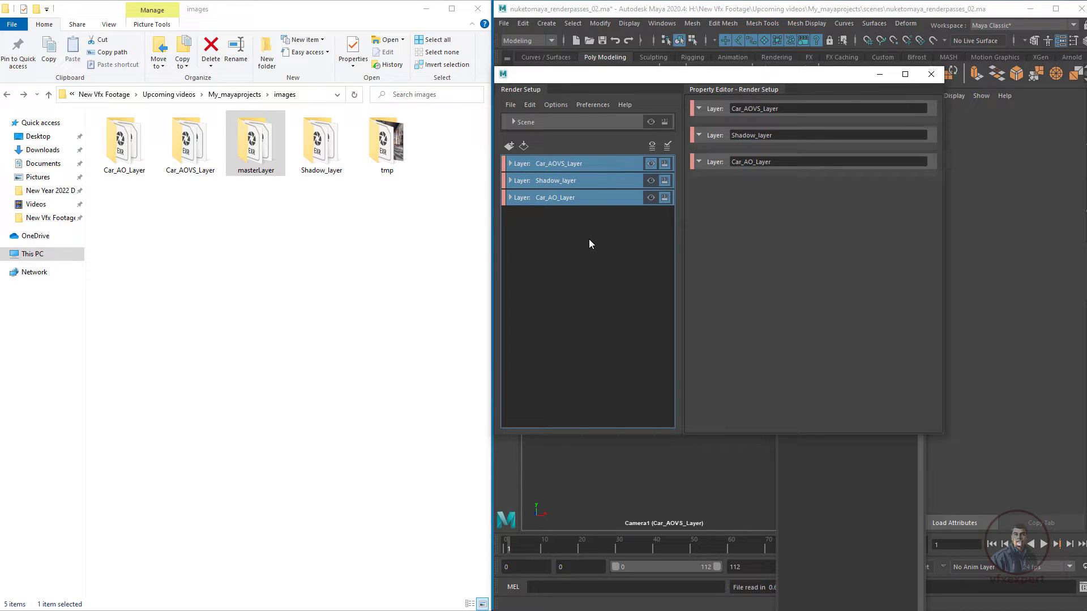
click(323, 251)
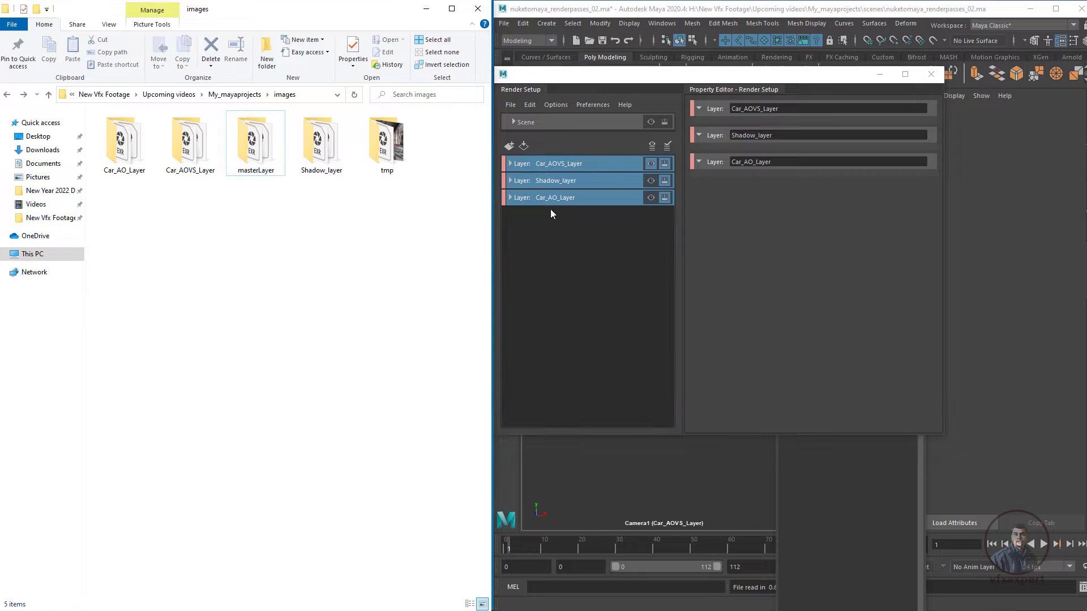
drag(531, 229, 568, 168)
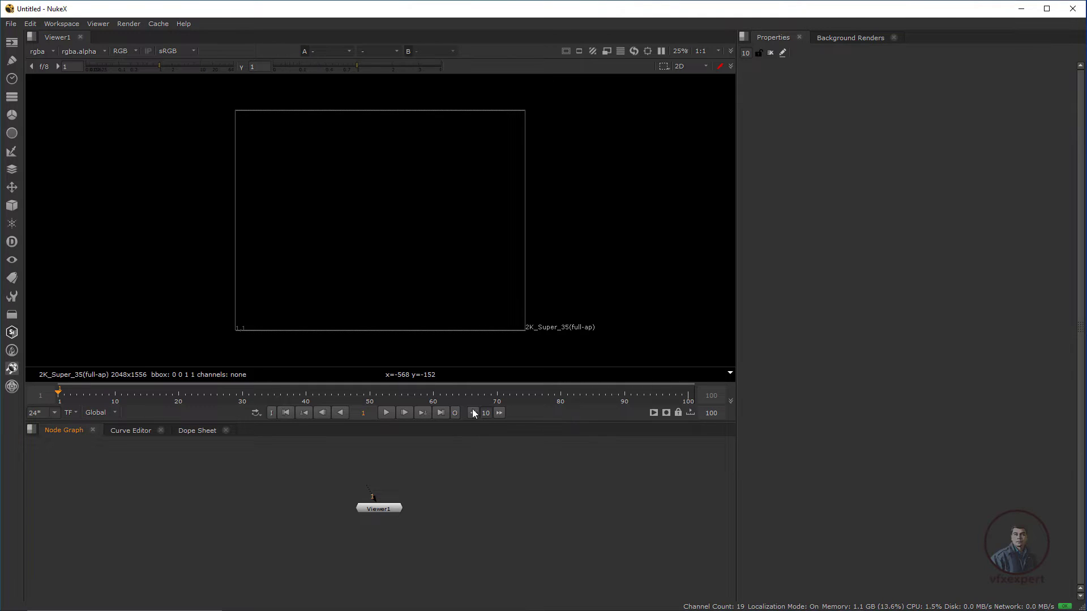
Switch to NukeX and read in the nnnncar_parking.#####.tif 0-112 sequence from the car_parking footage folder
click(12, 43)
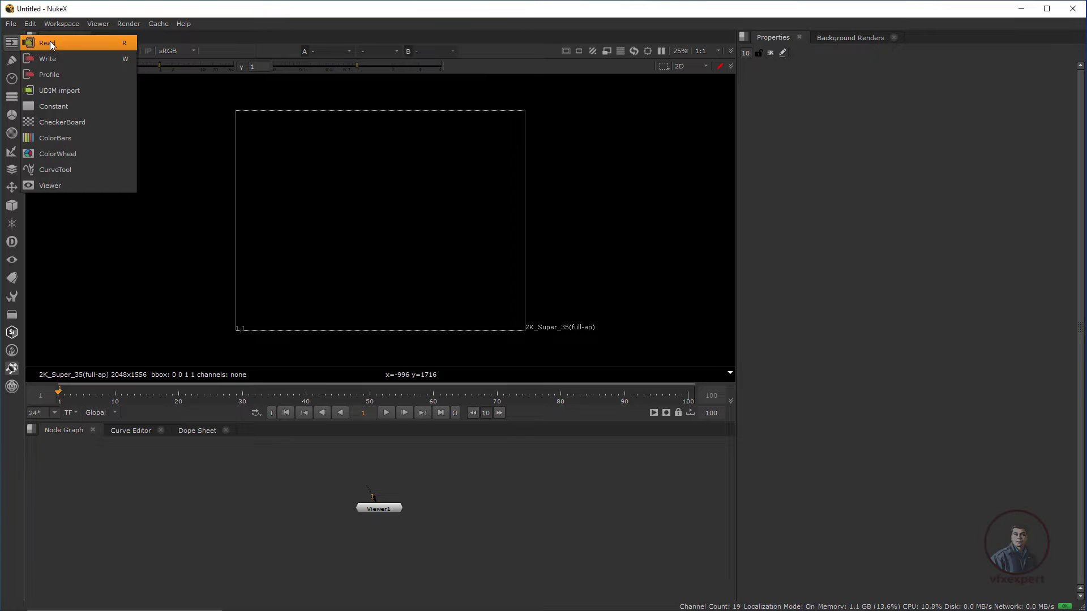
click(51, 44)
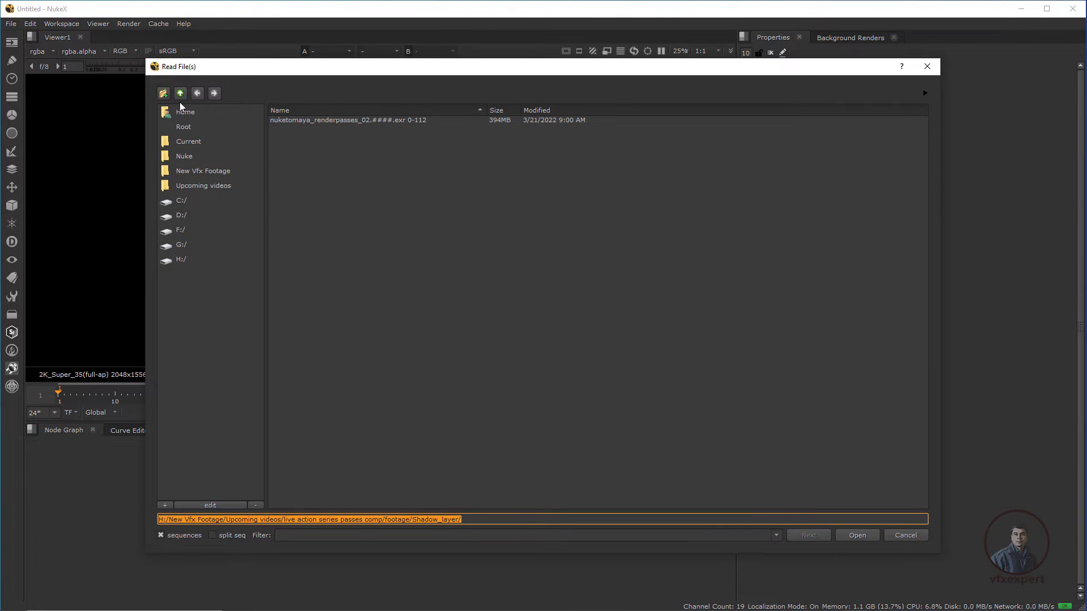
click(180, 93)
double_click(337, 135)
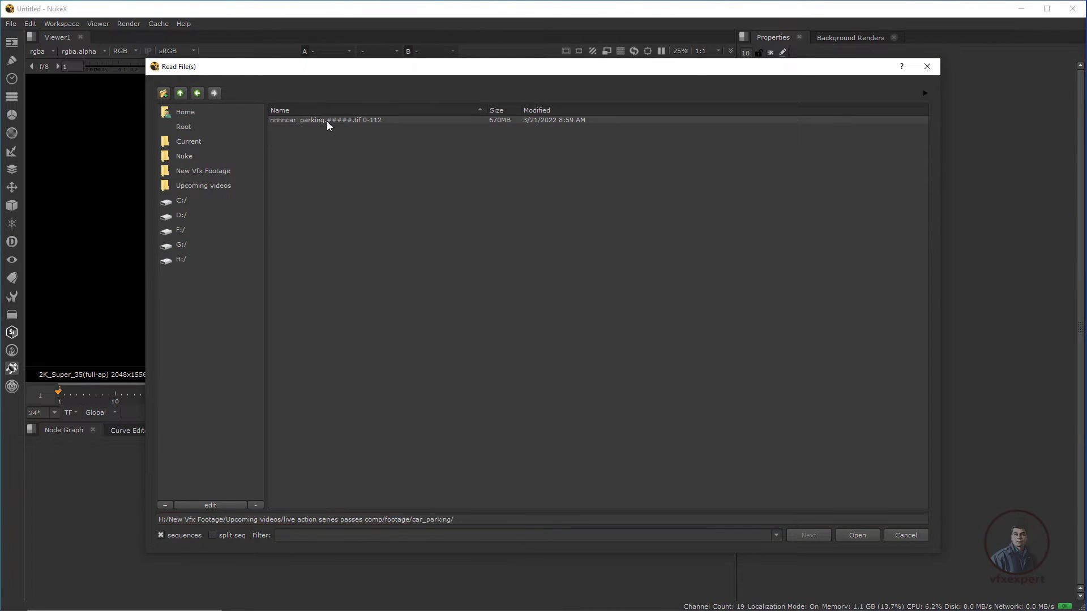
click(339, 121)
click(854, 536)
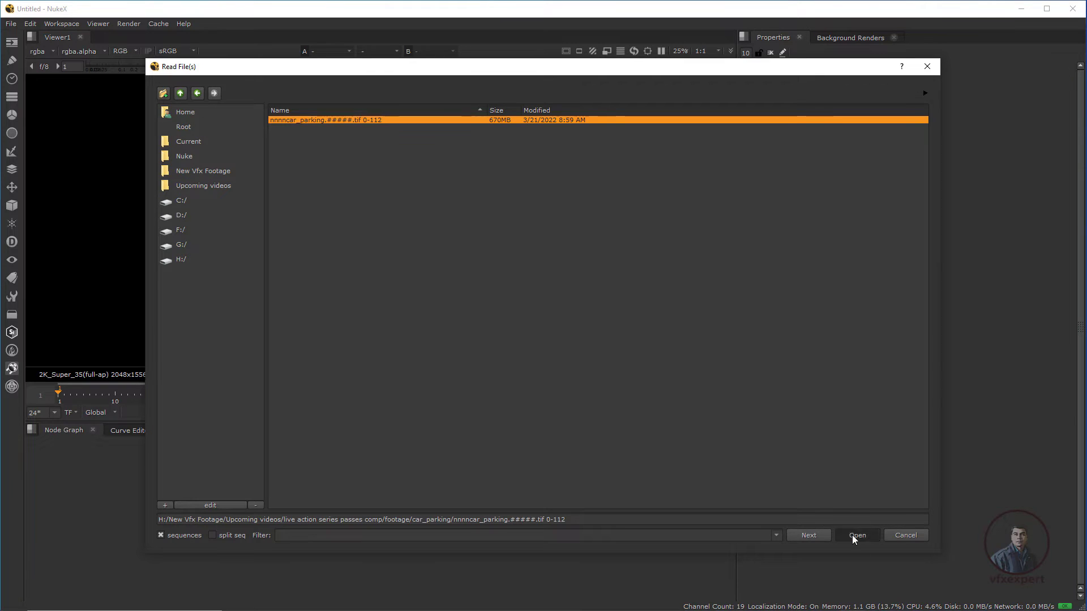
Show the car parking plate in the viewer, tidy the Read and Viewer nodes, and scrub to frame 28
drag(360, 534, 339, 480)
drag(374, 495, 317, 543)
drag(359, 394, 216, 415)
drag(311, 552, 334, 555)
click(394, 515)
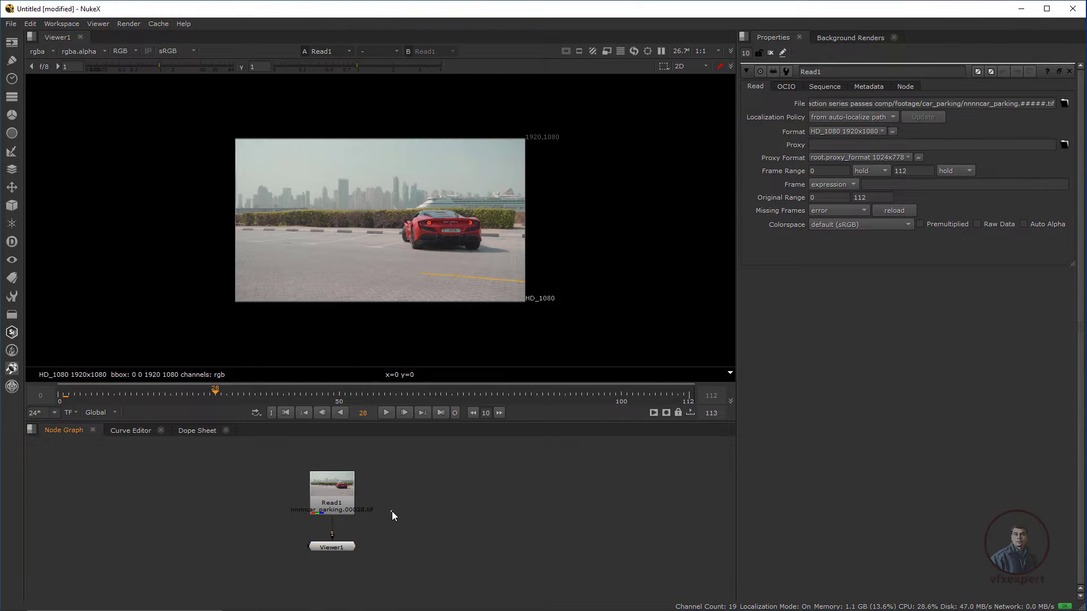
Read in the nuketomaya_renderpasses_02.####.exr 0-112 sequence from the Car_AOVS_Layer footage folder
click(11, 43)
click(48, 39)
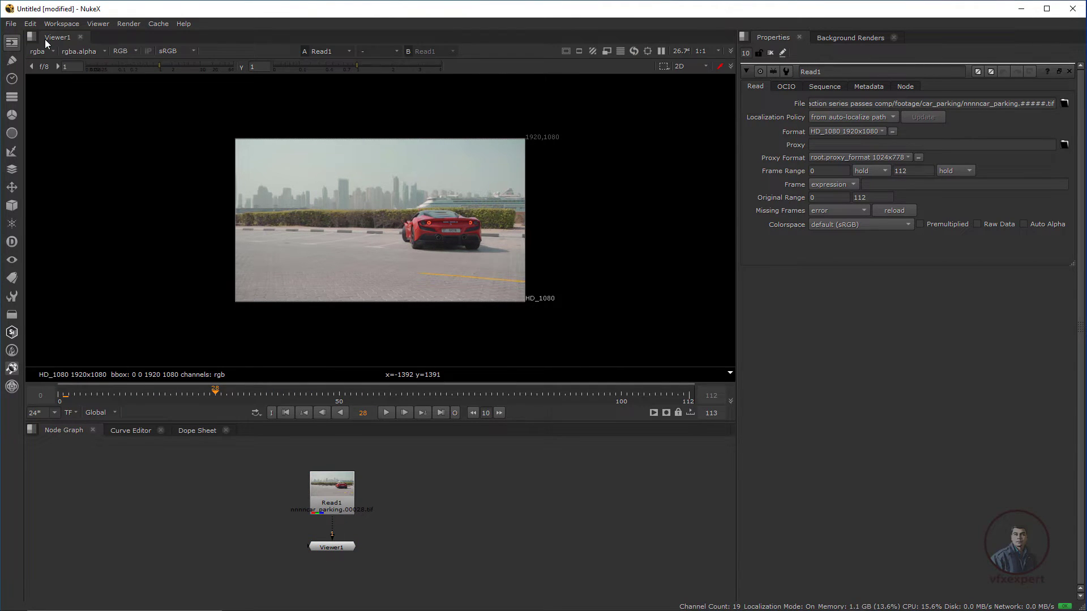
click(180, 93)
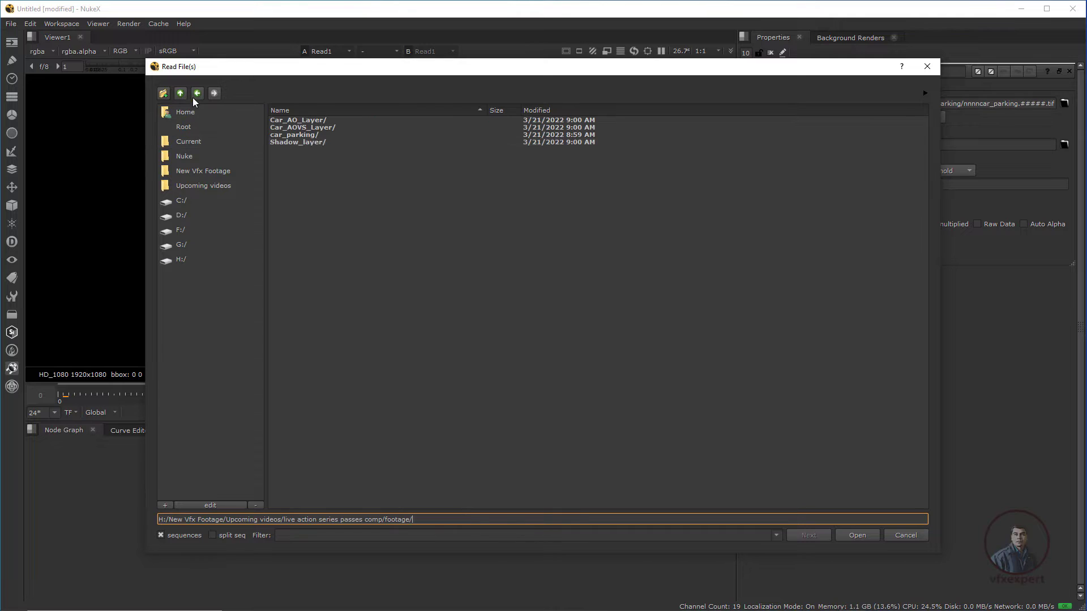
double_click(325, 129)
click(341, 120)
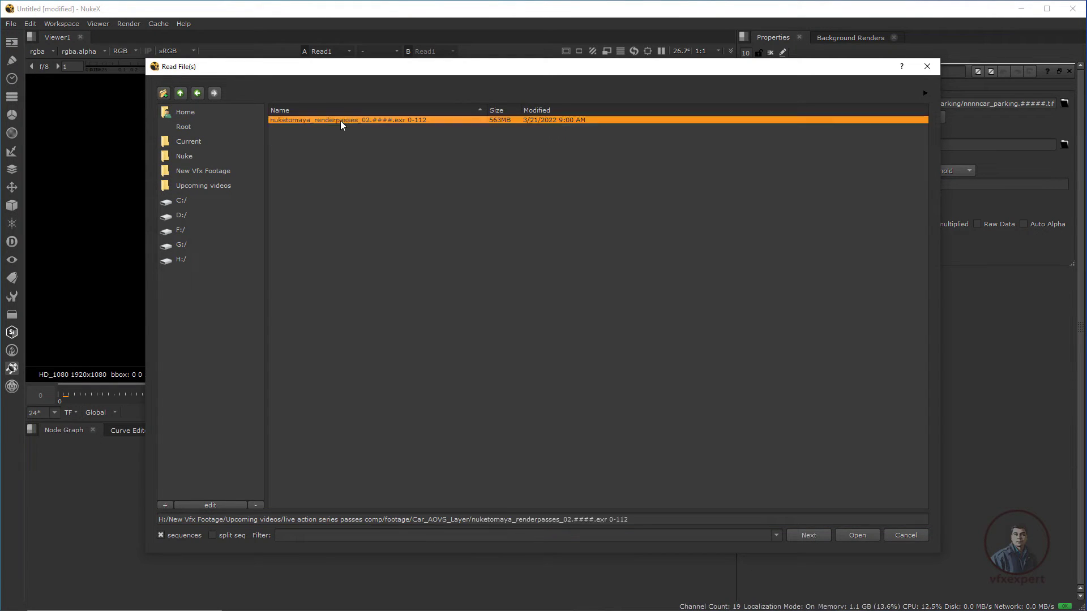
click(856, 536)
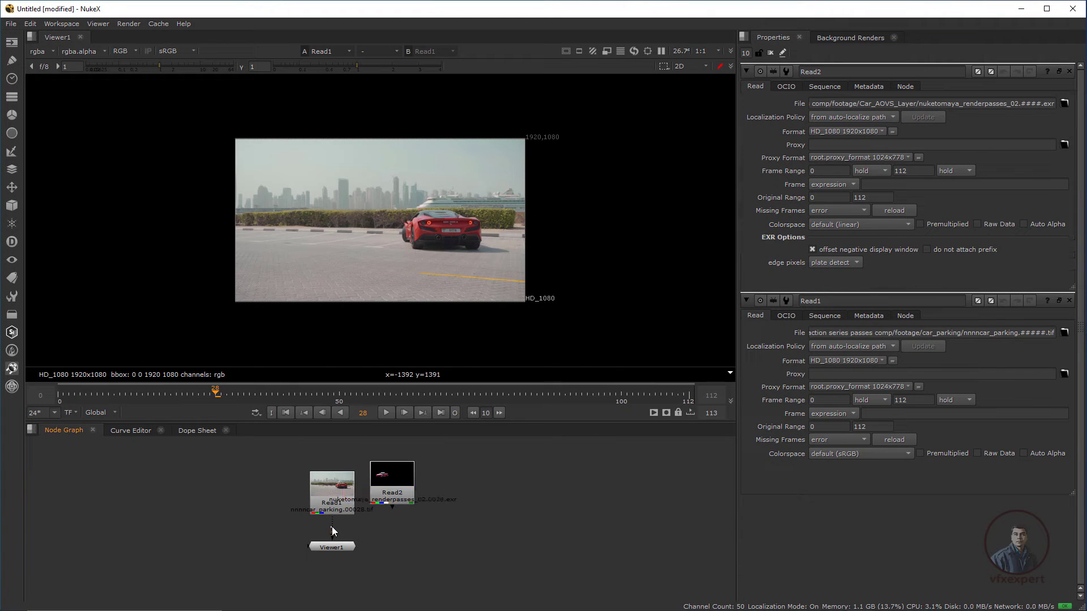
Connect the viewer to the car AOVs render and examine its diffuse_indirect and coat_indirect passes, returning the display to rgba
drag(333, 524, 392, 491)
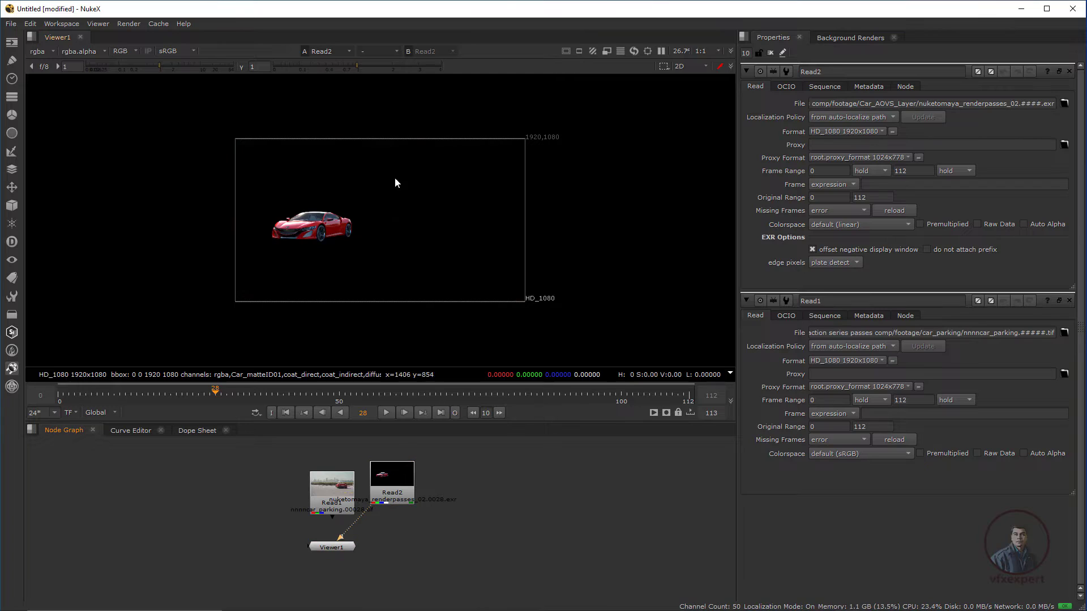
scroll(295, 237, up, 2)
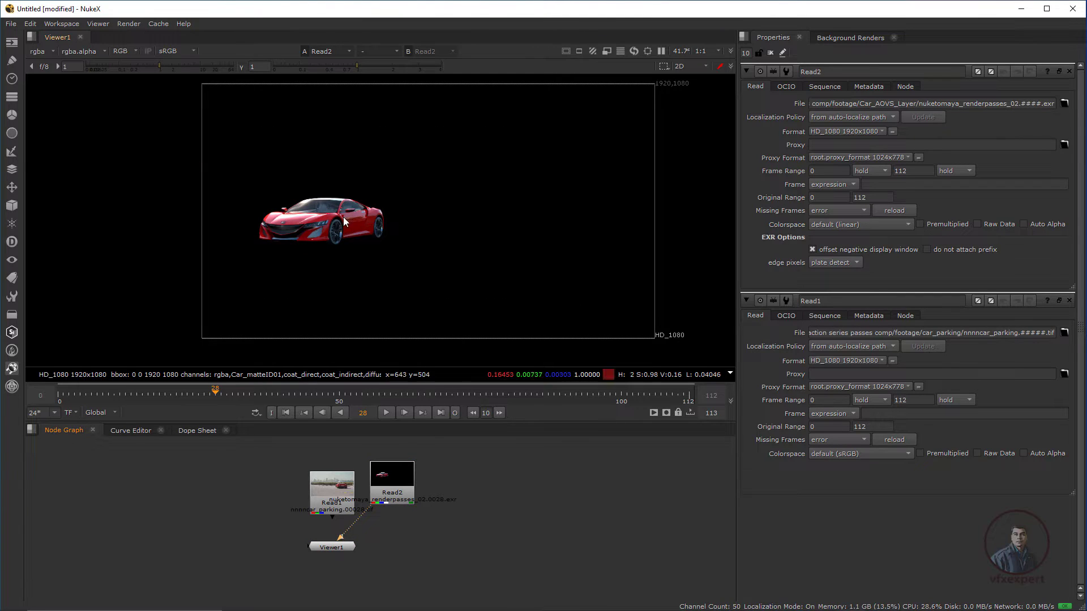
click(45, 50)
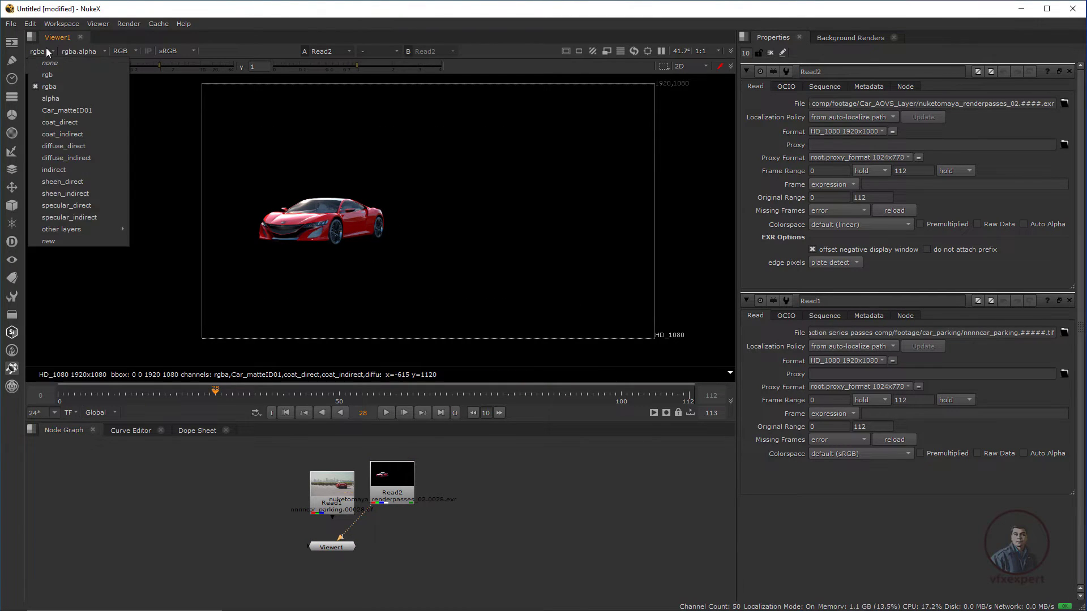
click(64, 161)
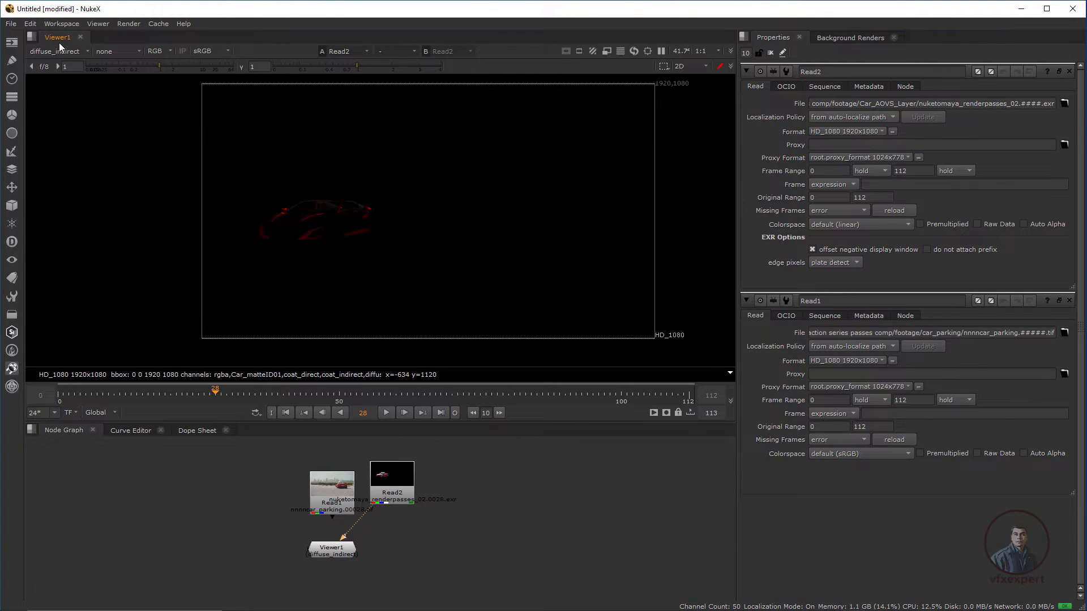
click(74, 51)
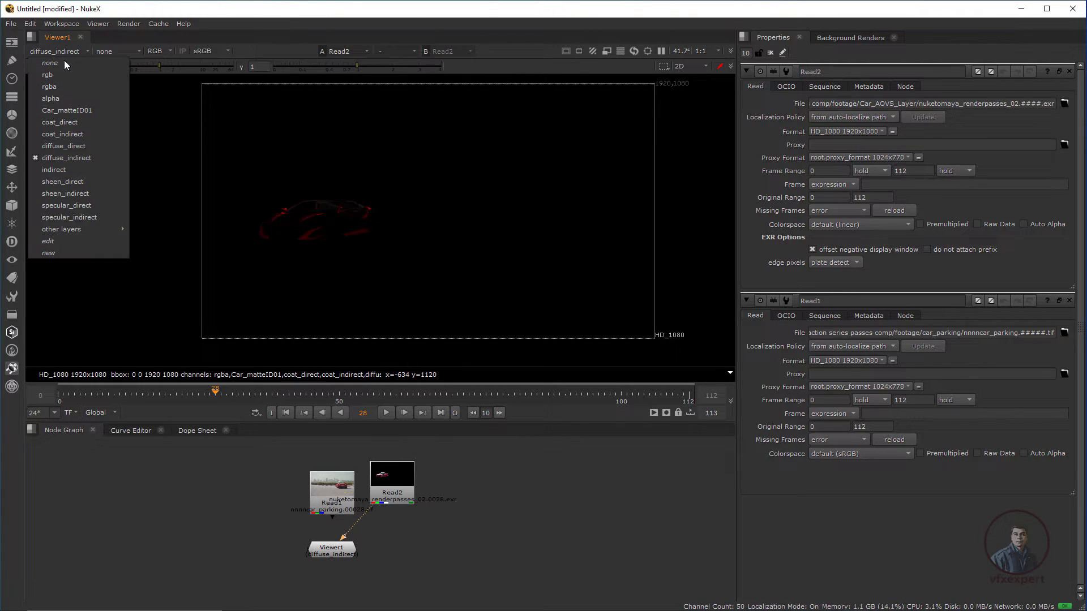
click(66, 142)
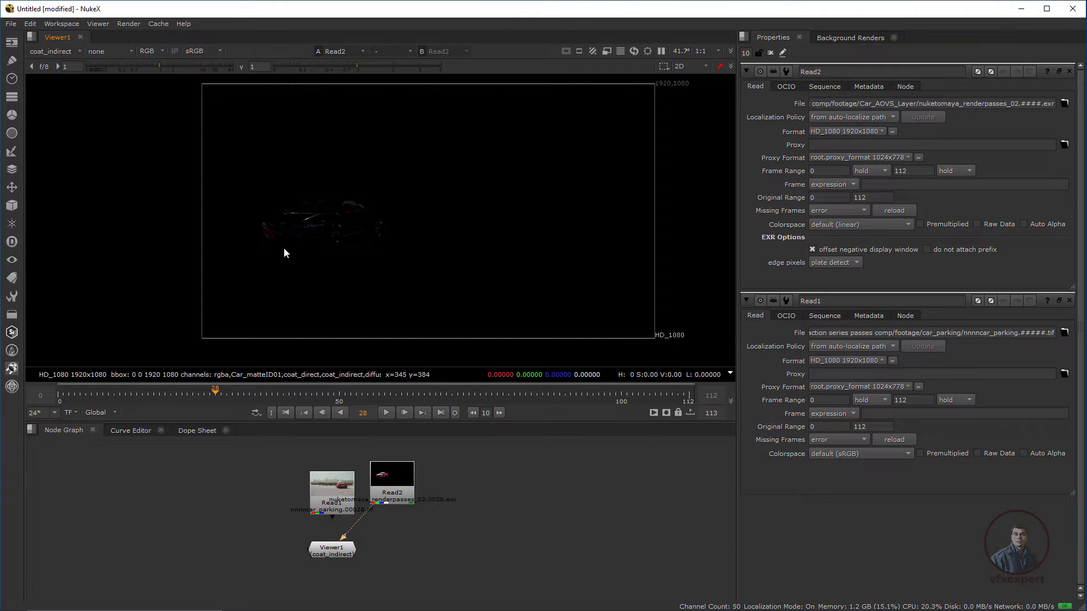
click(72, 50)
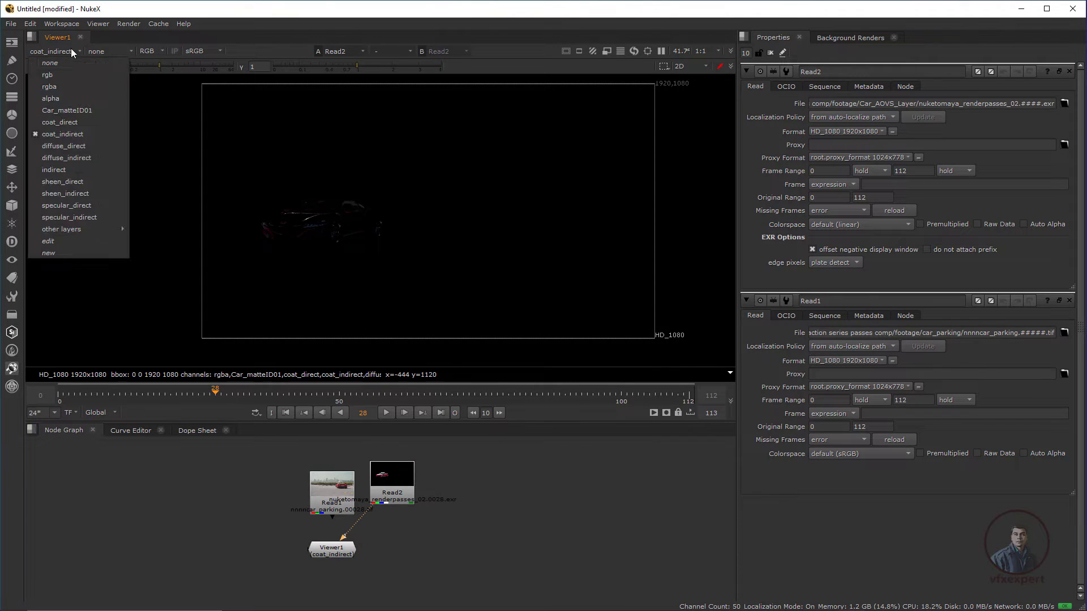
click(56, 88)
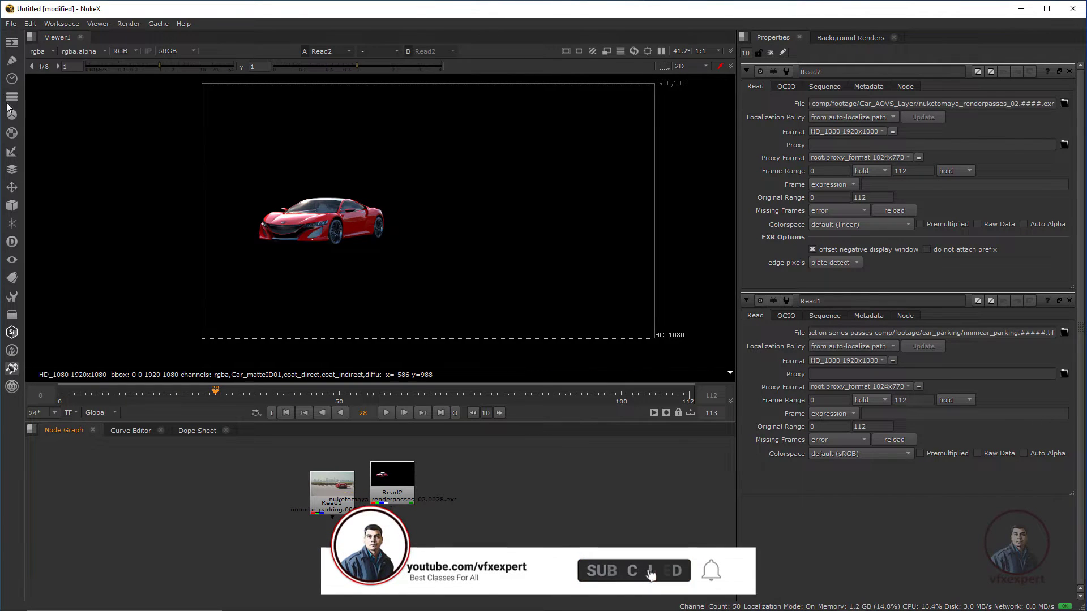
Read in the nuketomaya_renderpasses_02.####.exr 0-112 sequence from the Car_AO_Layer footage folder
click(11, 41)
click(53, 38)
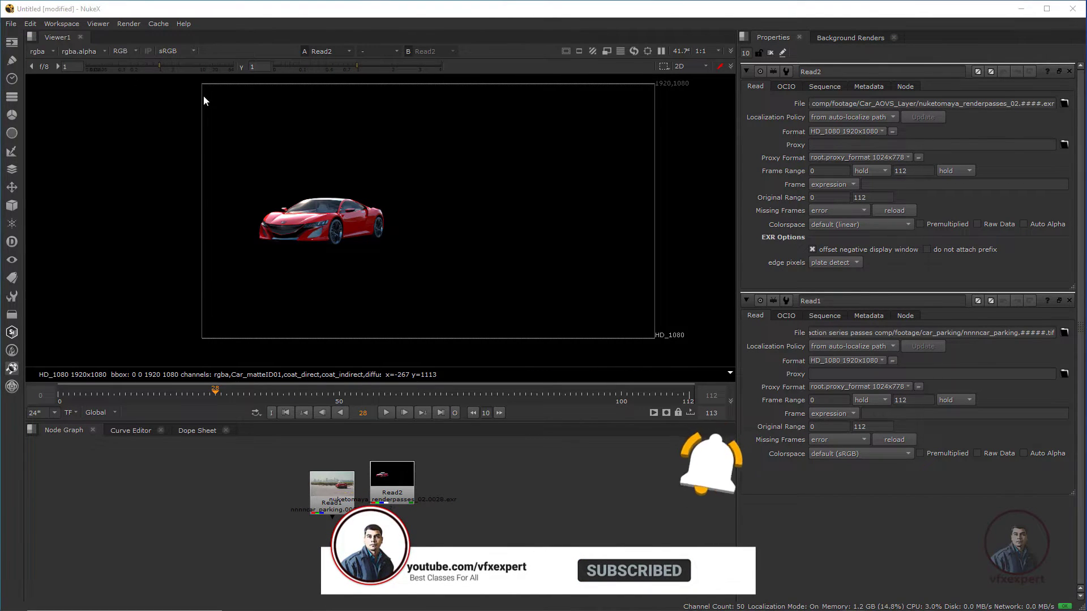
click(180, 93)
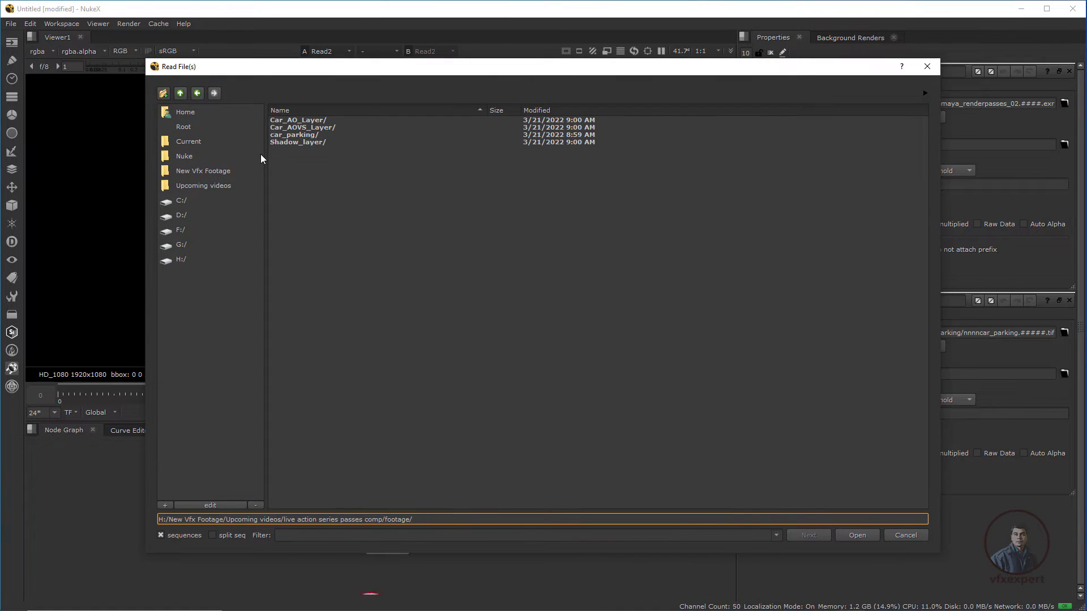
double_click(320, 121)
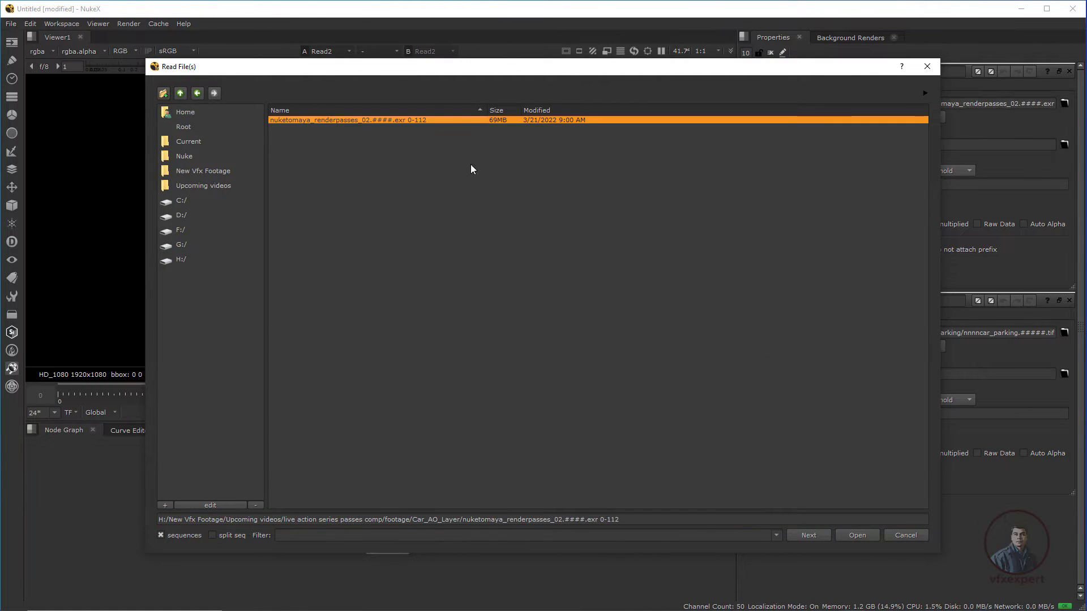
click(856, 536)
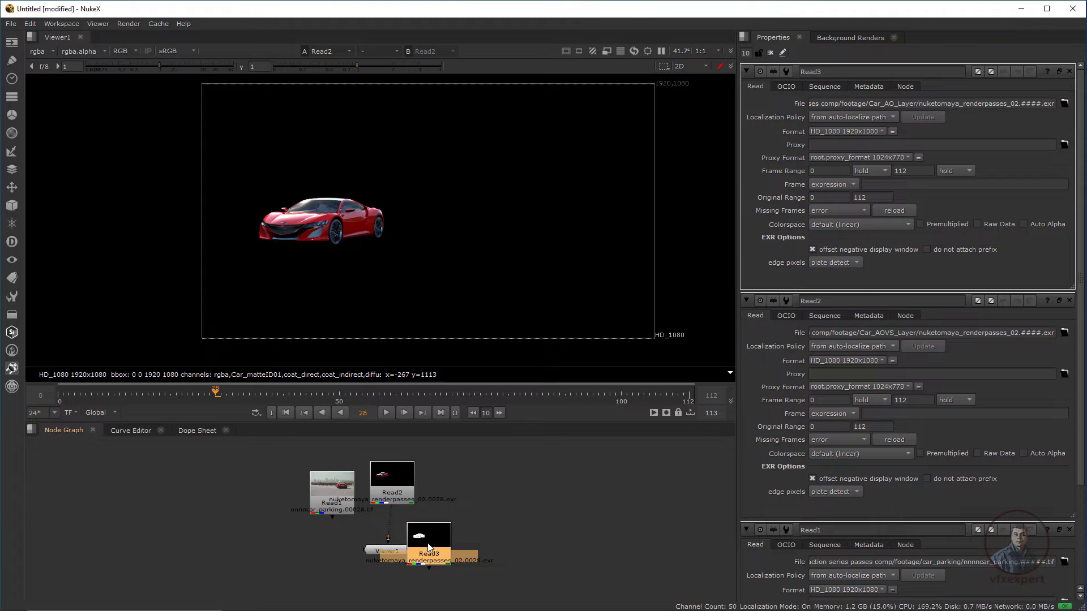
Place the ambient occlusion Read node beside the car AOVs node and connect the viewer to it to inspect the pass
drag(427, 552, 478, 484)
drag(390, 513, 496, 469)
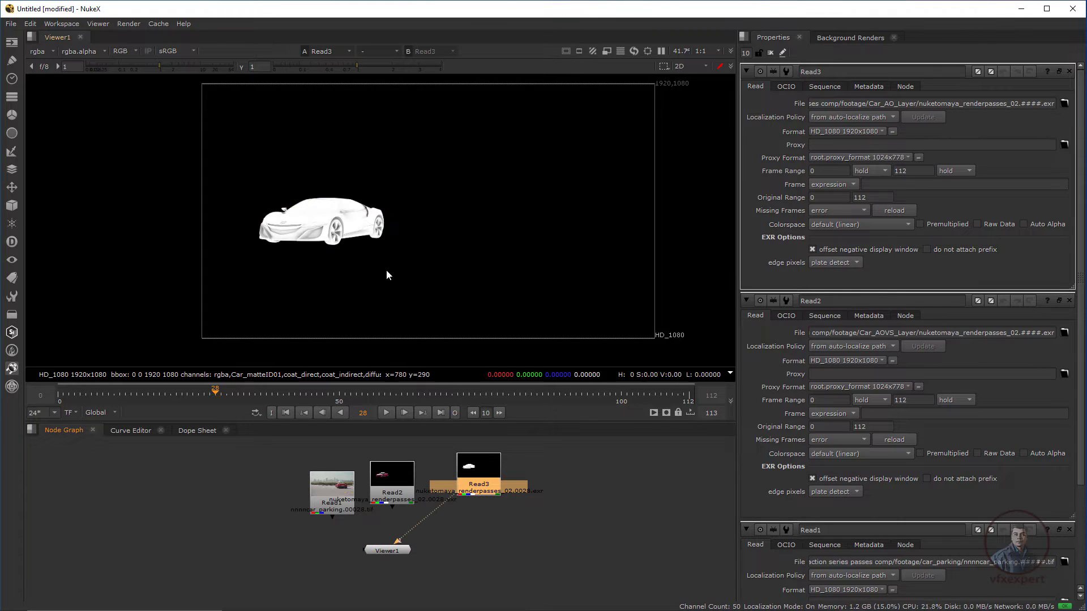
scroll(341, 222, up, 2)
drag(386, 188, 247, 293)
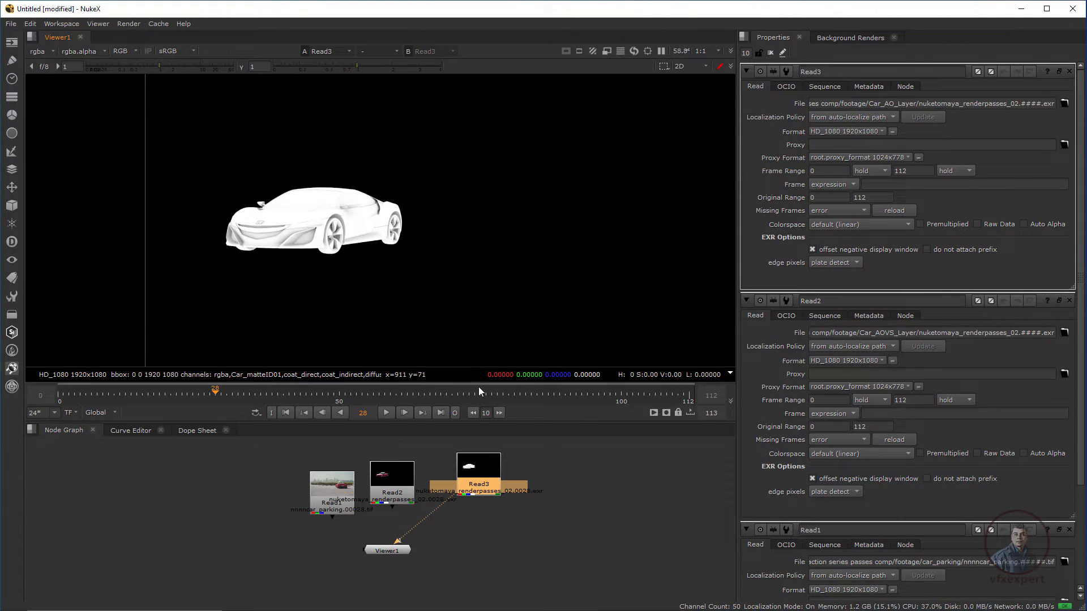
Read in the nuketomaya_renderpasses_02.####.exr 0-112 sequence from the Shadow_layer footage folder
click(11, 43)
click(46, 43)
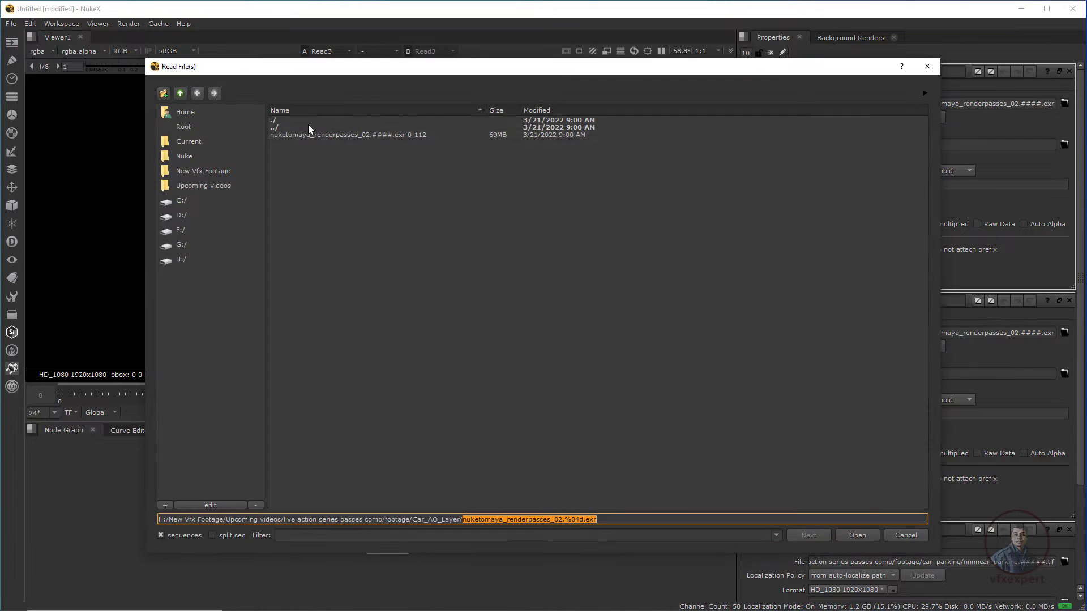
click(180, 97)
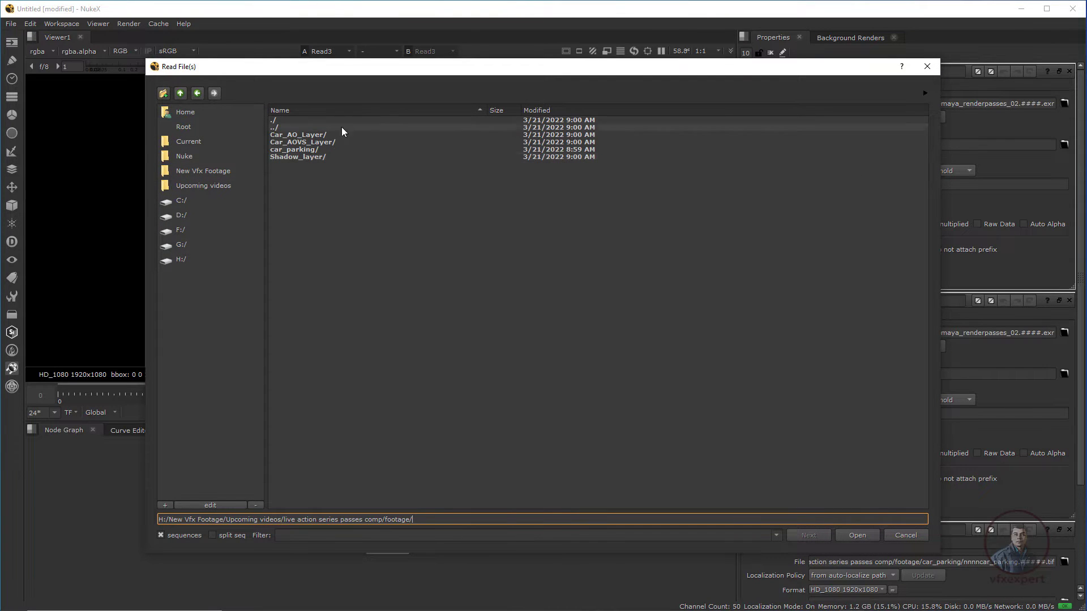
click(307, 158)
double_click(307, 158)
click(310, 134)
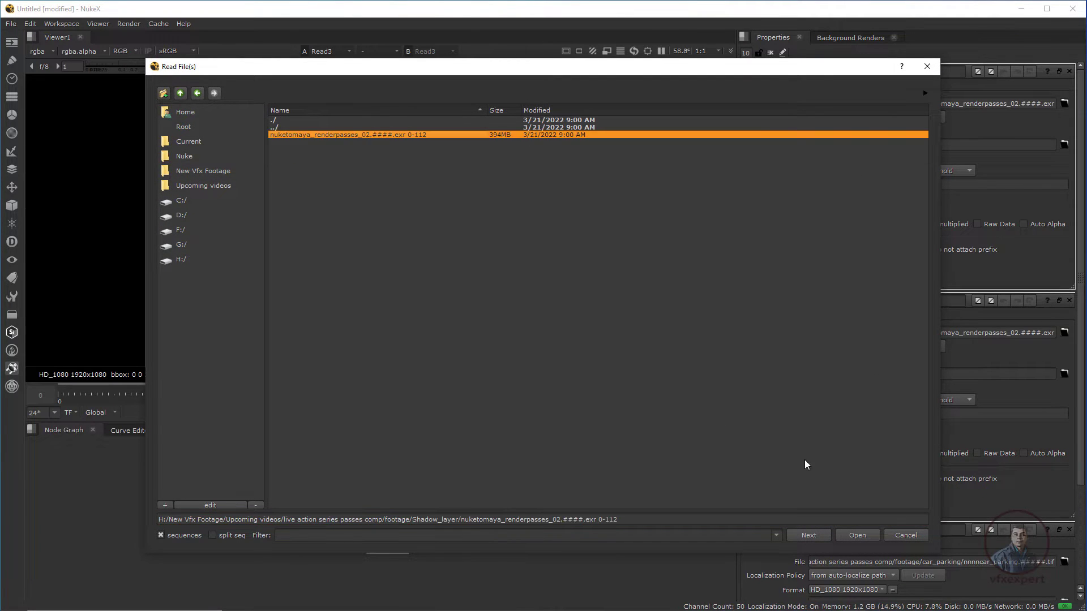
click(857, 535)
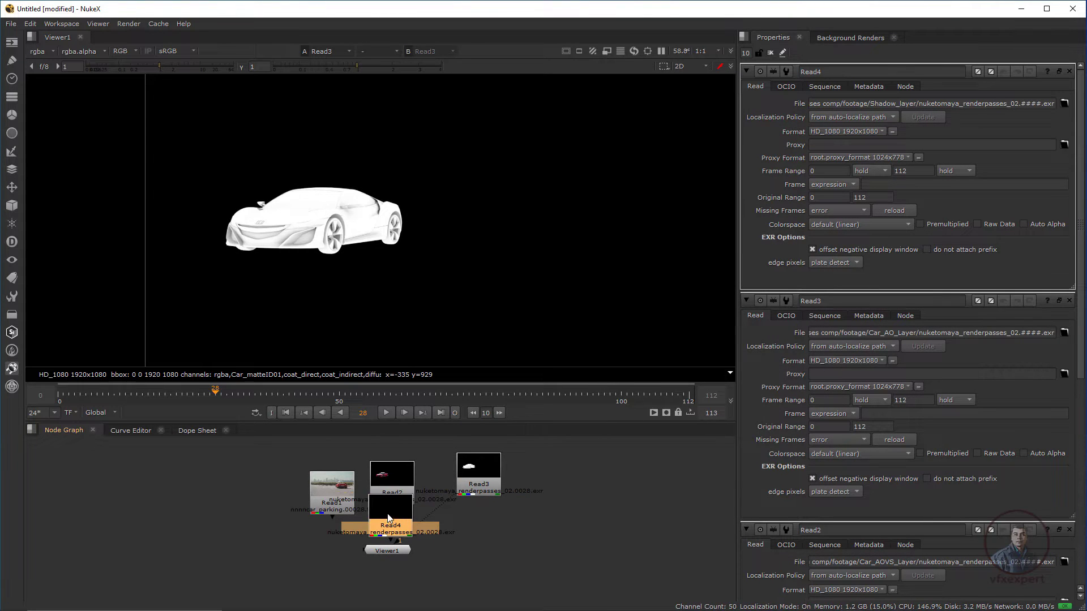
Place the shadow layer Read node beside the ambient occlusion Read, view it fitted in the viewer and inspect its alpha channel
drag(389, 518, 566, 481)
drag(481, 486, 568, 480)
key(f)
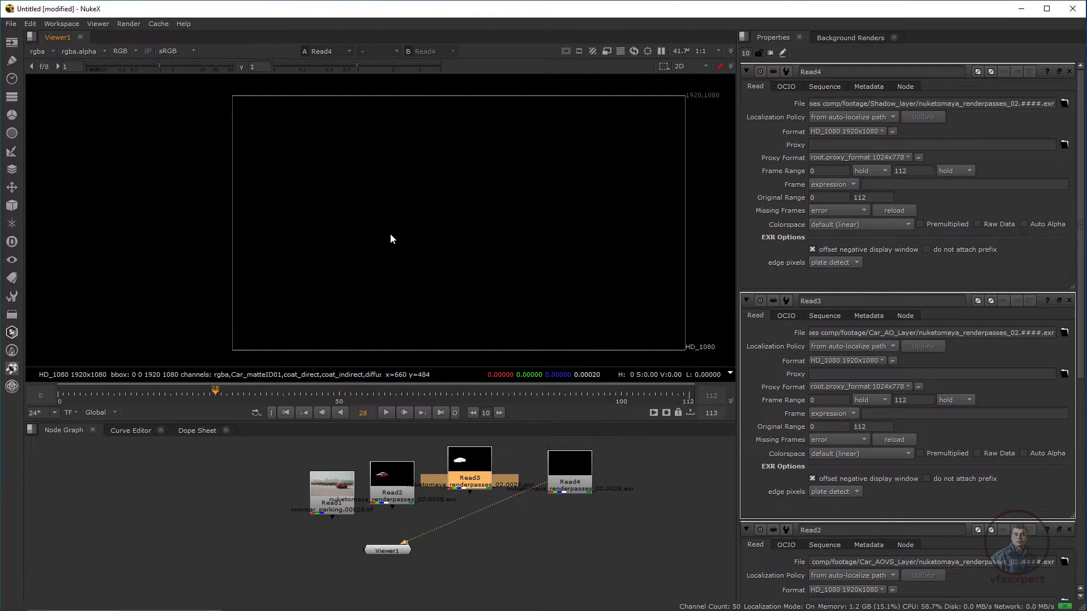
key(a)
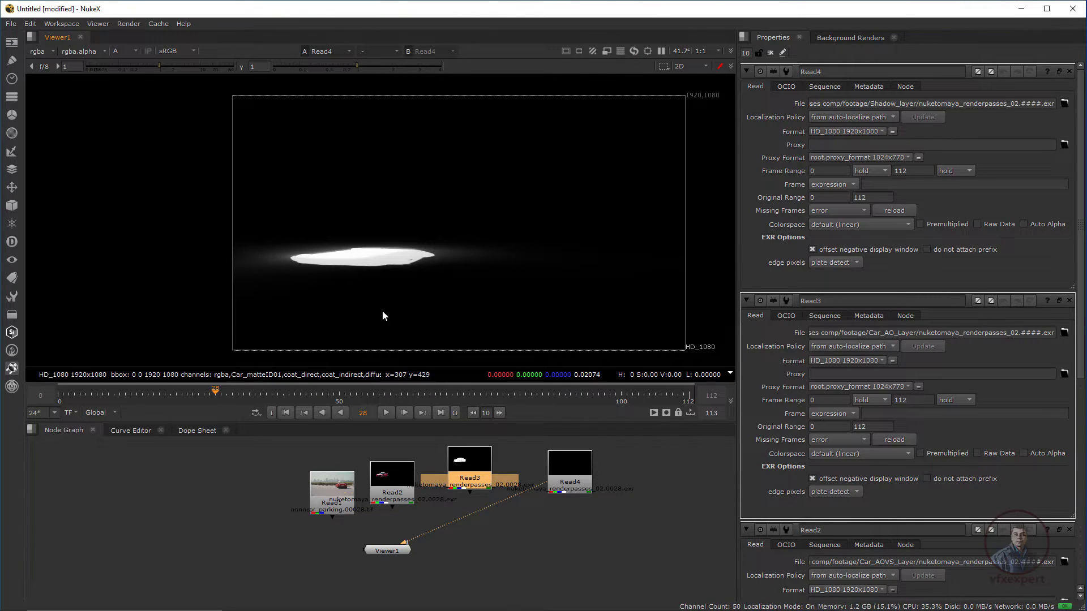
key(a)
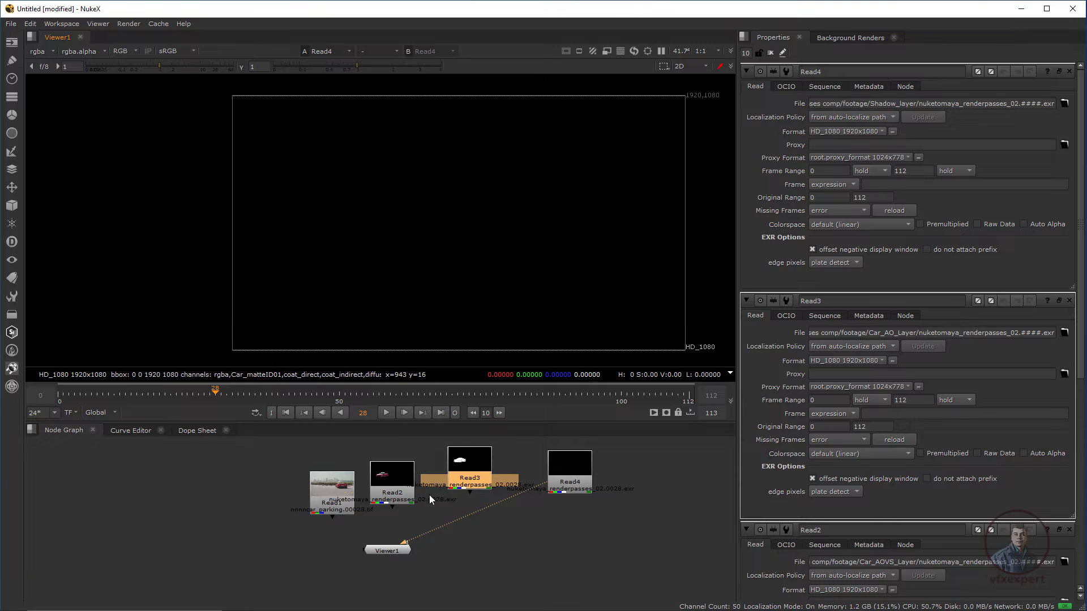
Space the four Read nodes evenly in a row and place the Viewer node beneath the shadow layer Read
drag(397, 549, 565, 540)
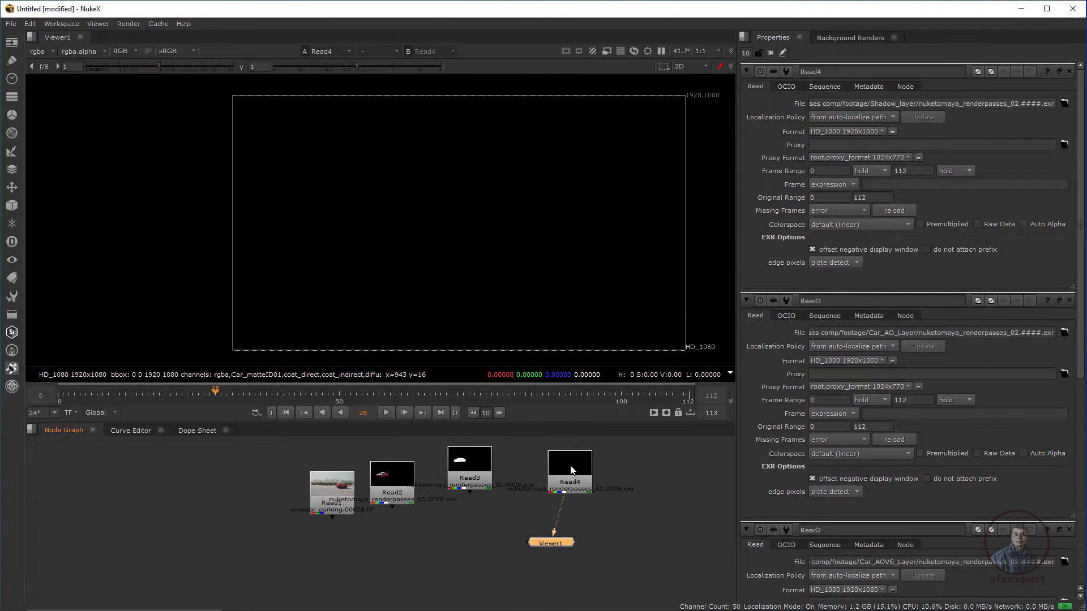
drag(571, 470, 551, 469)
drag(455, 485, 446, 491)
drag(546, 467, 557, 467)
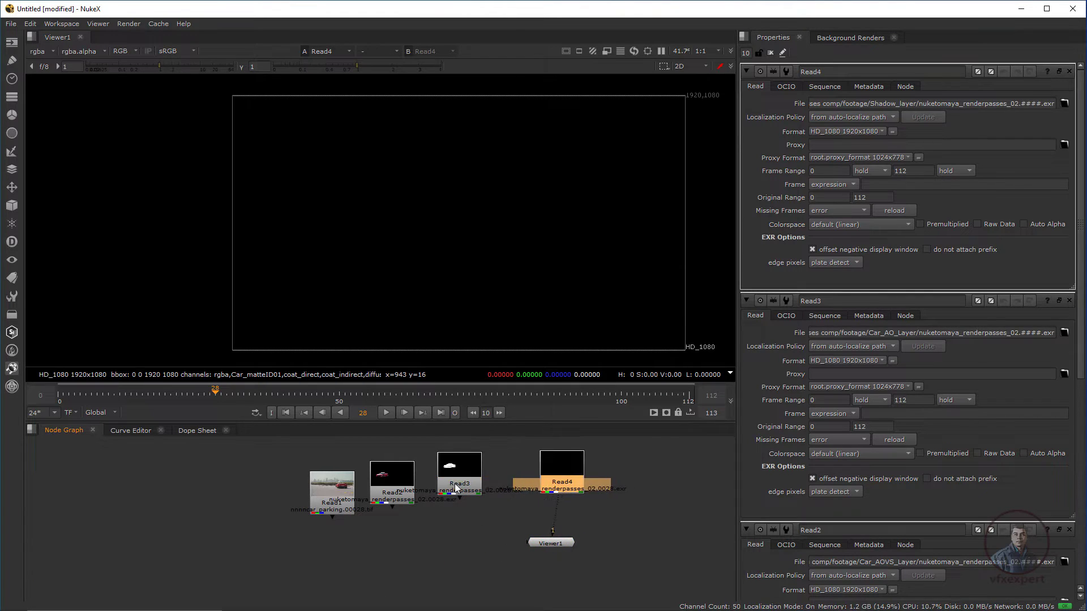
drag(455, 485, 464, 492)
drag(332, 492, 305, 486)
drag(392, 494, 391, 487)
drag(472, 475, 477, 466)
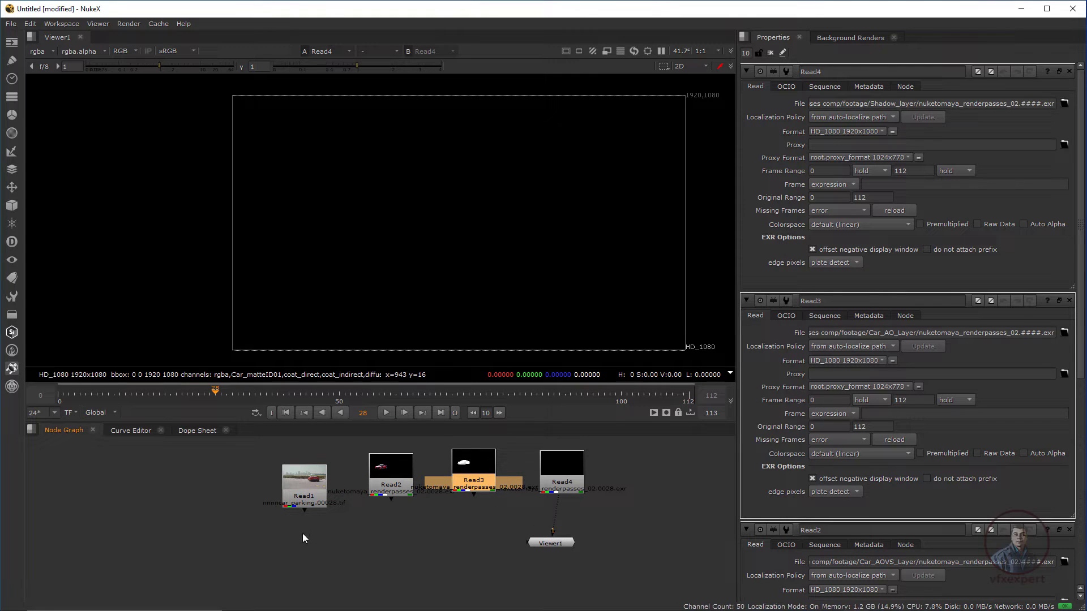
drag(308, 494, 318, 485)
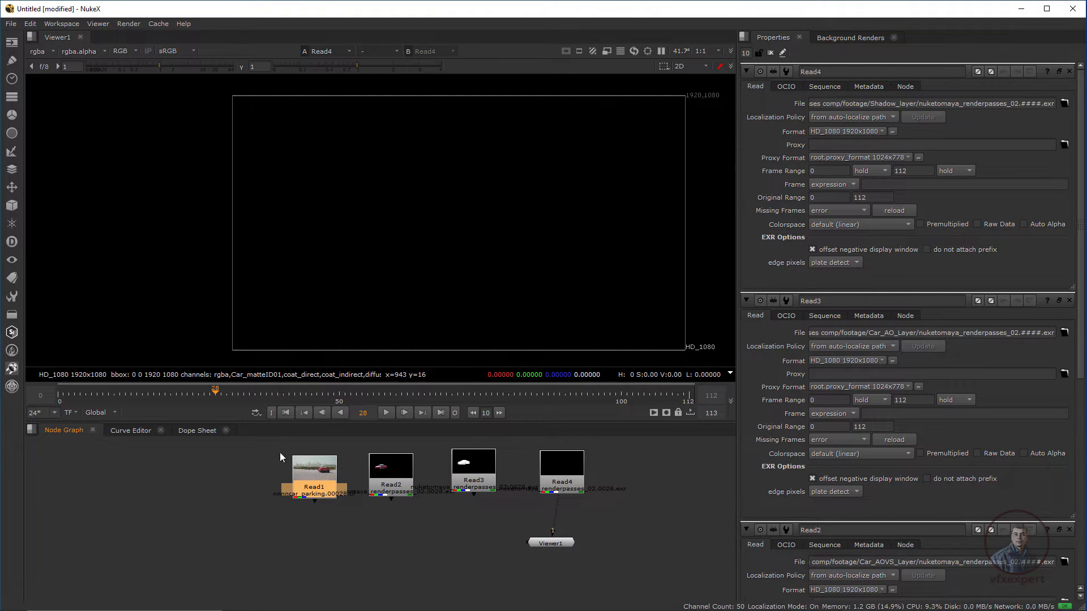
Add a Backdrop around the car parking plate Read node
drag(263, 446, 354, 525)
key(Tab)
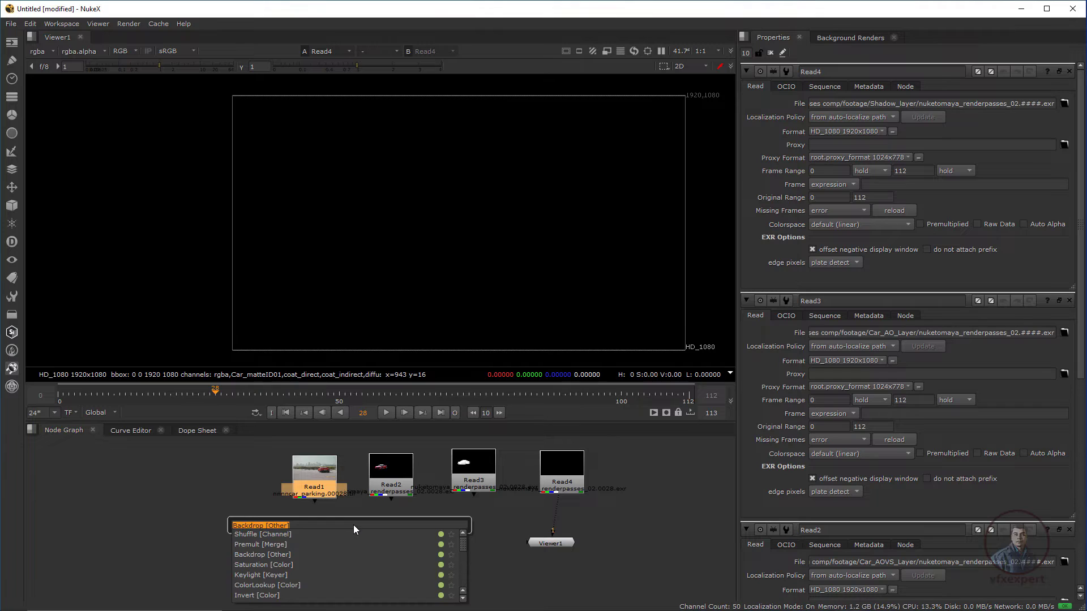
text(back)
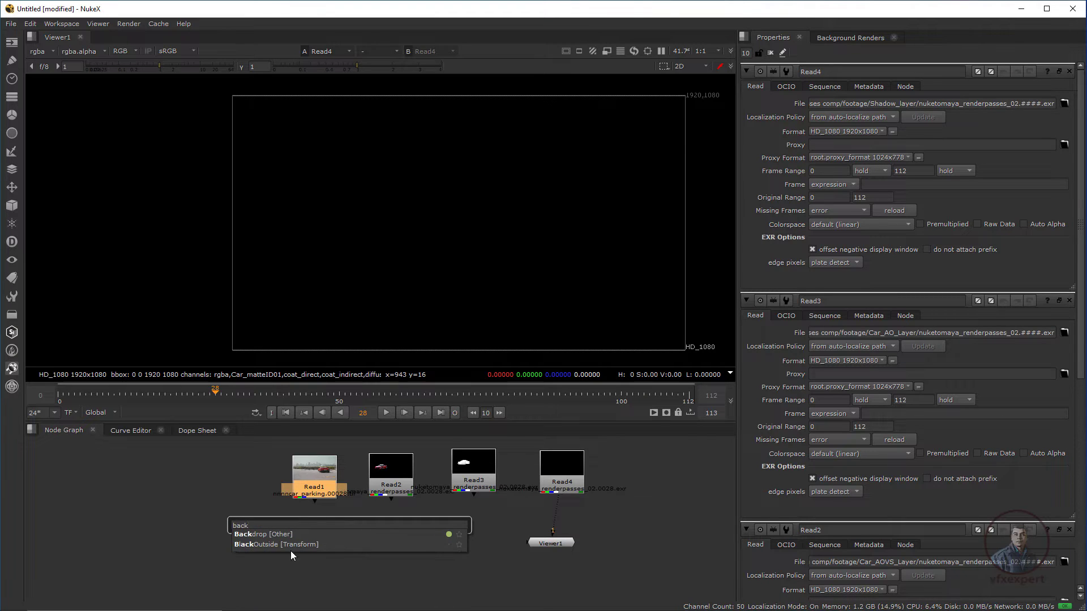
click(273, 534)
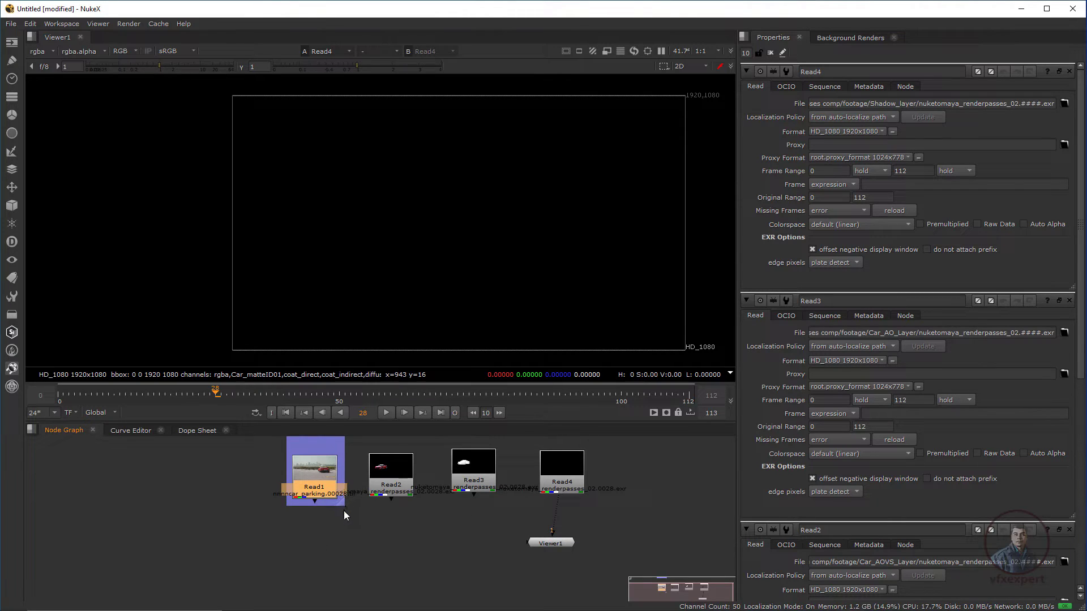
middle_drag(359, 518, 372, 539)
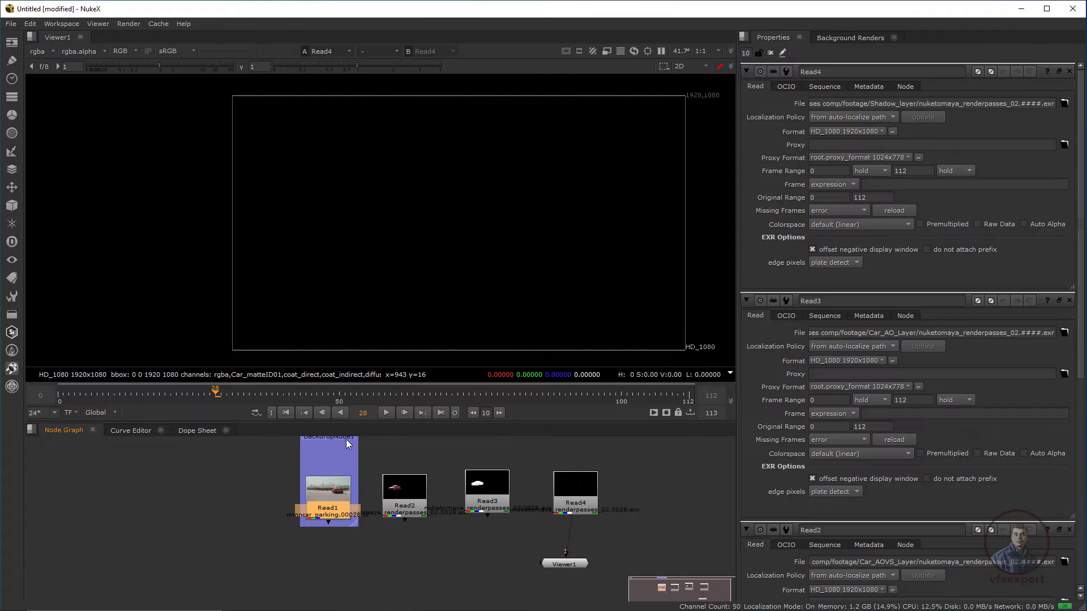
Label the plate's backdrop "orinal plate" and set its font size to 10
double_click(346, 439)
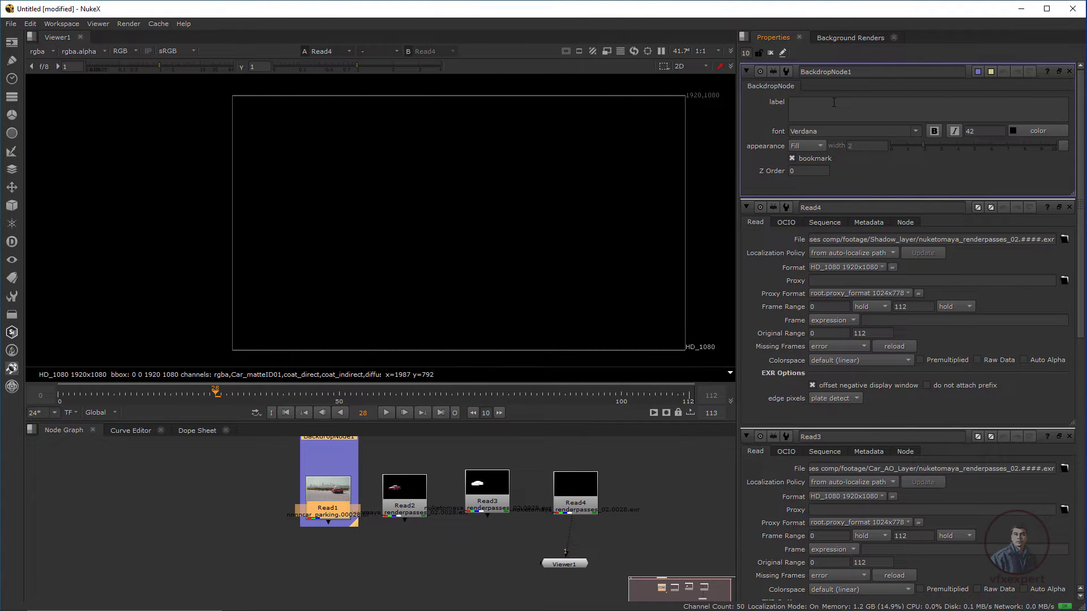
text(orinal plate)
key(ctrl+a)
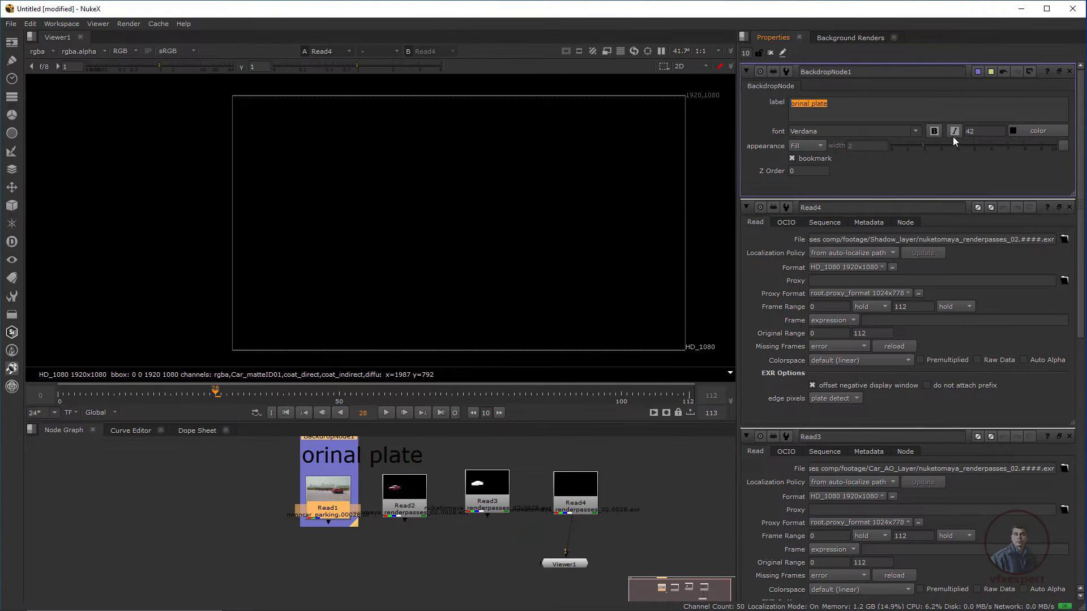
click(976, 132)
text(10)
key(Return)
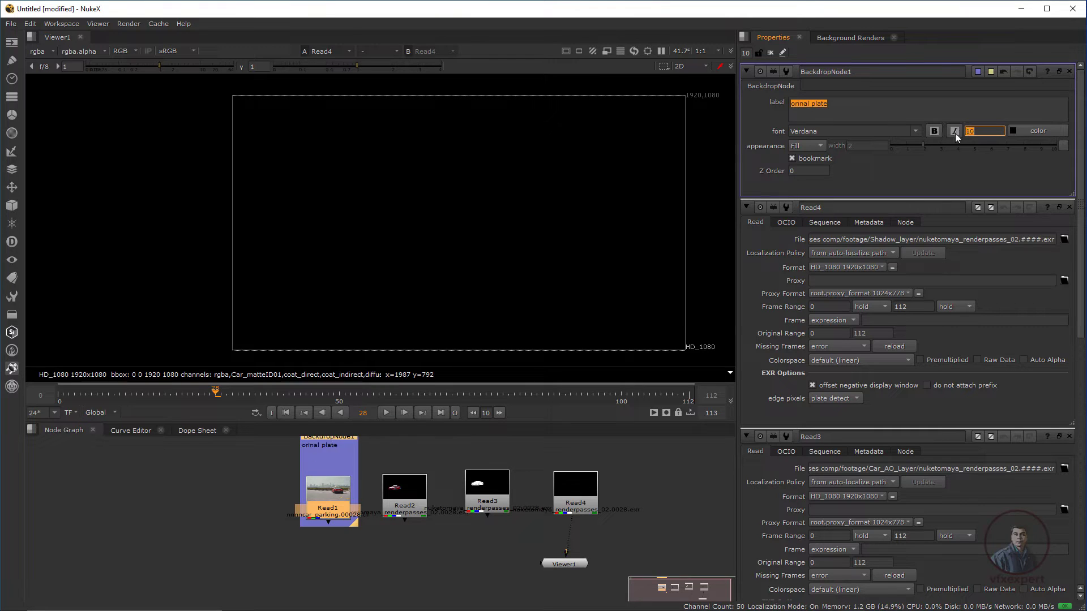
Reposition the car AOVs Read node and add a Backdrop around it
click(396, 586)
drag(398, 500, 397, 482)
scroll(396, 483, up, 3)
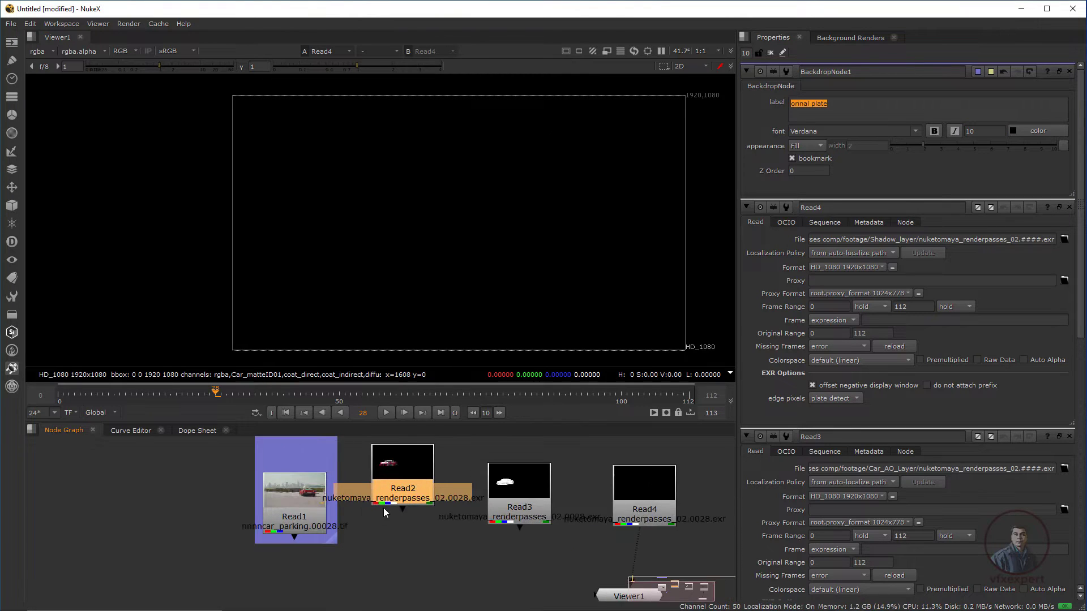
scroll(398, 488, down, 3)
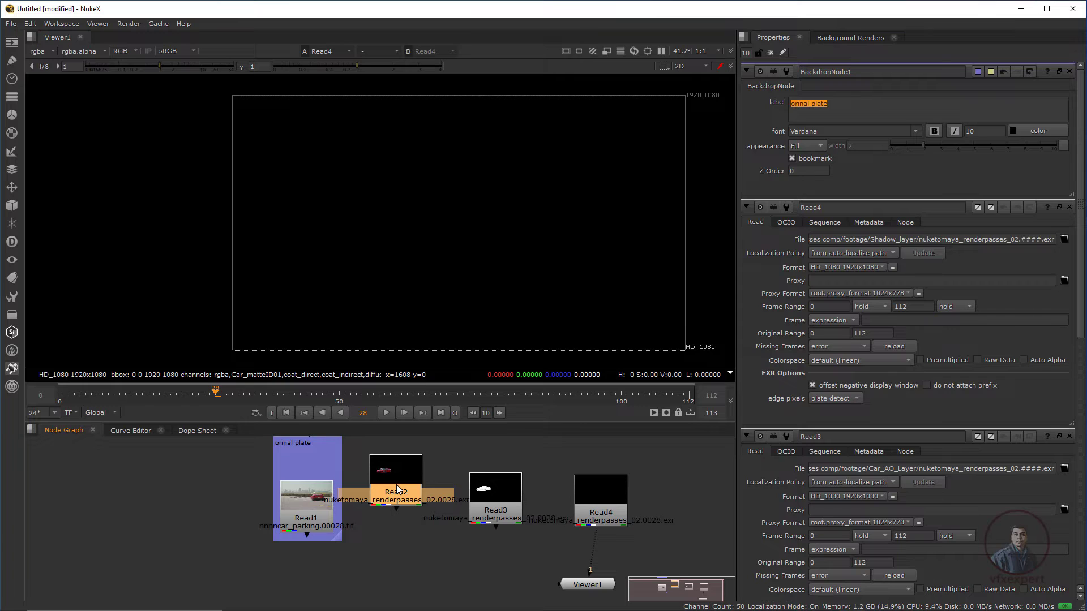
key(Tab)
key(Return)
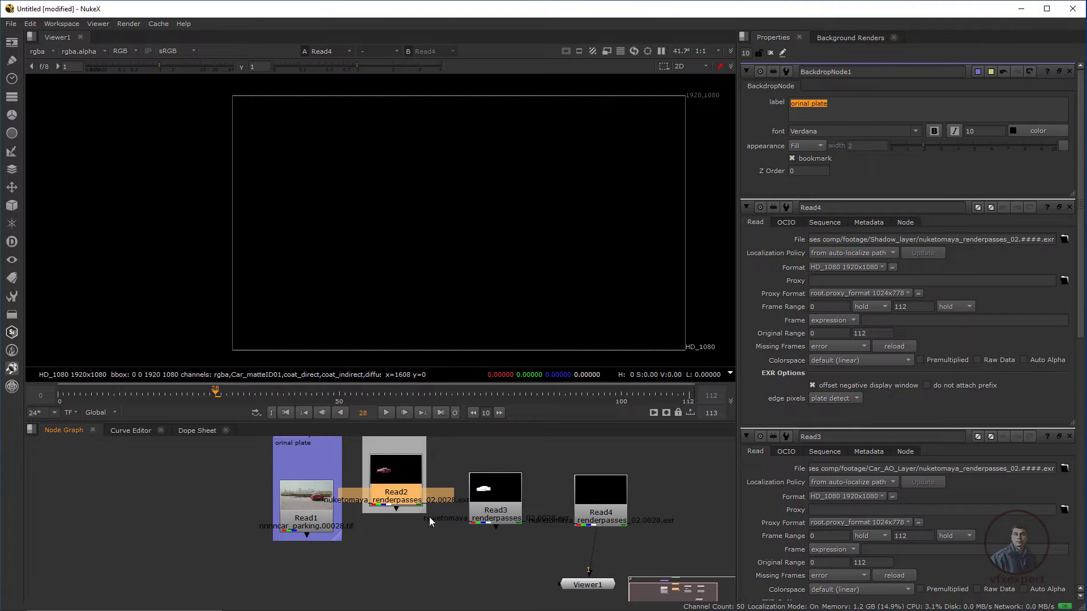
Label the car AOVs backdrop "Beauty Layer with AOVS" and set its font size to 10
middle_drag(435, 532, 448, 566)
double_click(432, 444)
click(827, 111)
text(Beauty La)
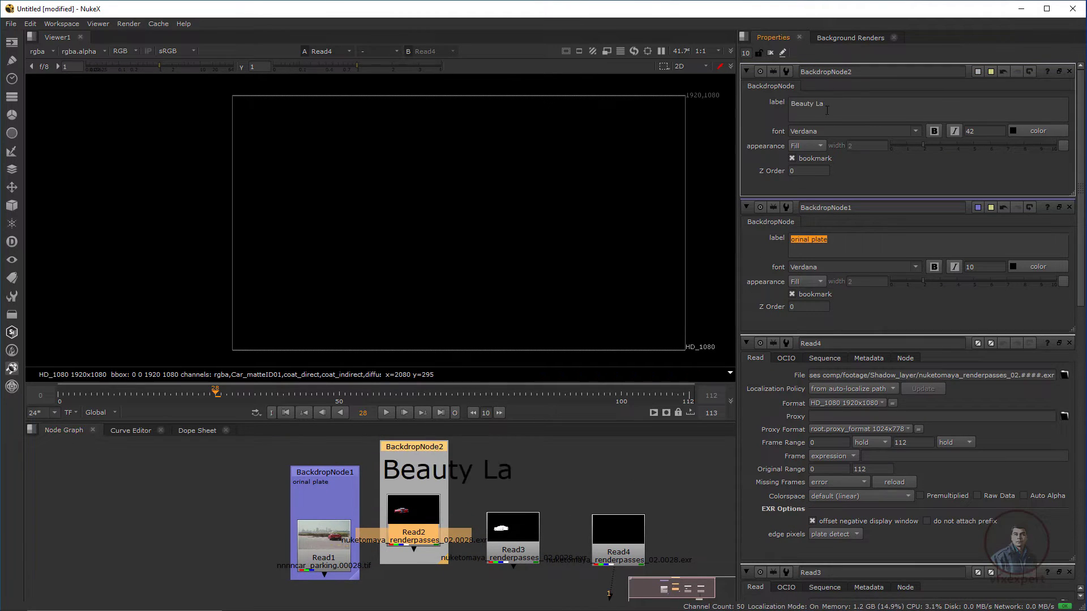
text(yer with AOVS)
drag(975, 131, 963, 134)
text(10)
Add a Backdrop around the ambient occlusion Read node, labelled "AO Layer" with font size 10
key(Tab)
key(Return)
double_click(497, 455)
click(821, 110)
text(AO Layer)
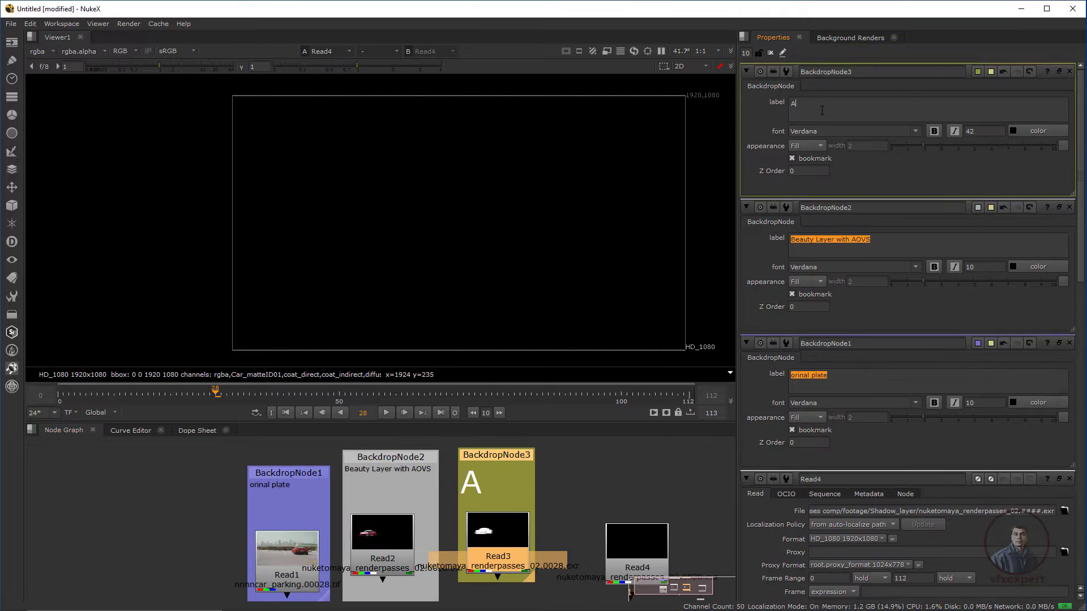
click(974, 131)
text(10)
Add a Backdrop around the shadow Read node, labelled "Shadow layer" with font size 20
key(Tab)
text(ba)
key(Return)
double_click(608, 474)
text(Shadow layer)
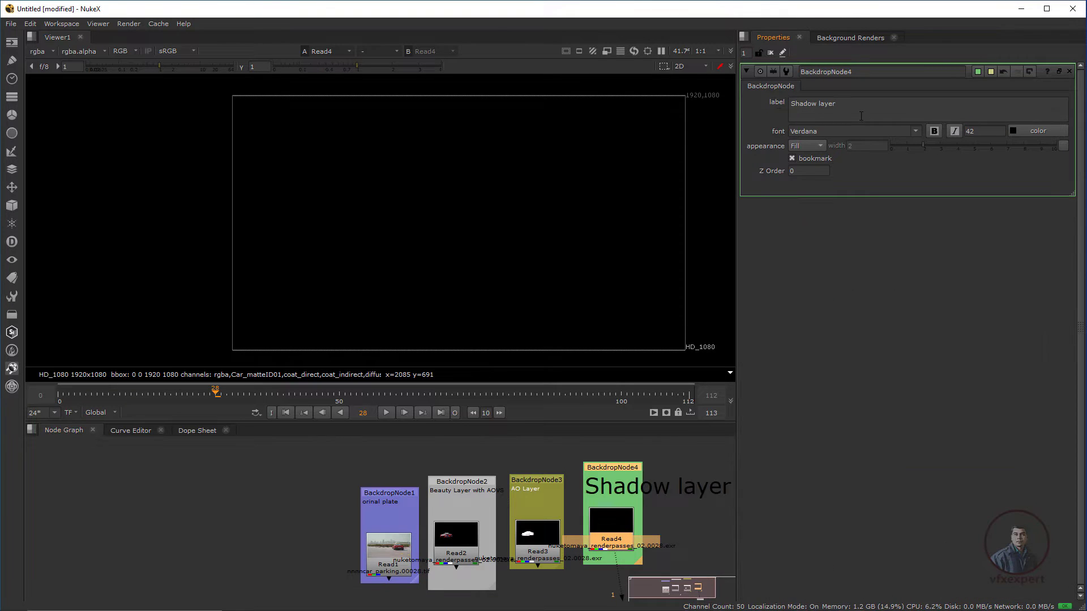
text(20)
Enlarge the Node Graph area, connect the viewer to the plate Read node and place the Viewer node below it
drag(433, 422, 433, 341)
middle_drag(430, 553, 381, 562)
drag(577, 549, 560, 591)
scroll(531, 500, up, 2)
scroll(531, 499, down, 2)
drag(340, 421, 340, 414)
key(1)
drag(562, 591, 346, 567)
drag(677, 375, 286, 541)
click(487, 565)
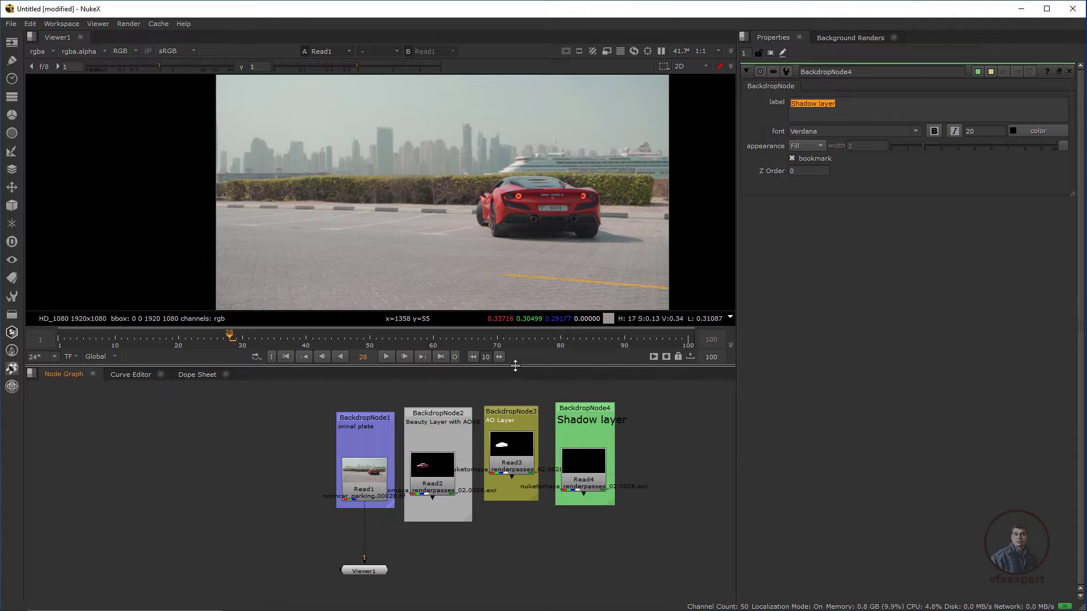
Enlarge the Node Graph area further and spread out the backdrops, placing the AO layer below the beauty layer
drag(515, 365, 517, 293)
middle_drag(363, 353, 358, 380)
drag(360, 384, 268, 394)
drag(419, 369, 393, 376)
drag(368, 524, 285, 529)
click(383, 526)
drag(508, 366, 378, 509)
middle_drag(396, 481, 410, 453)
drag(421, 346, 403, 330)
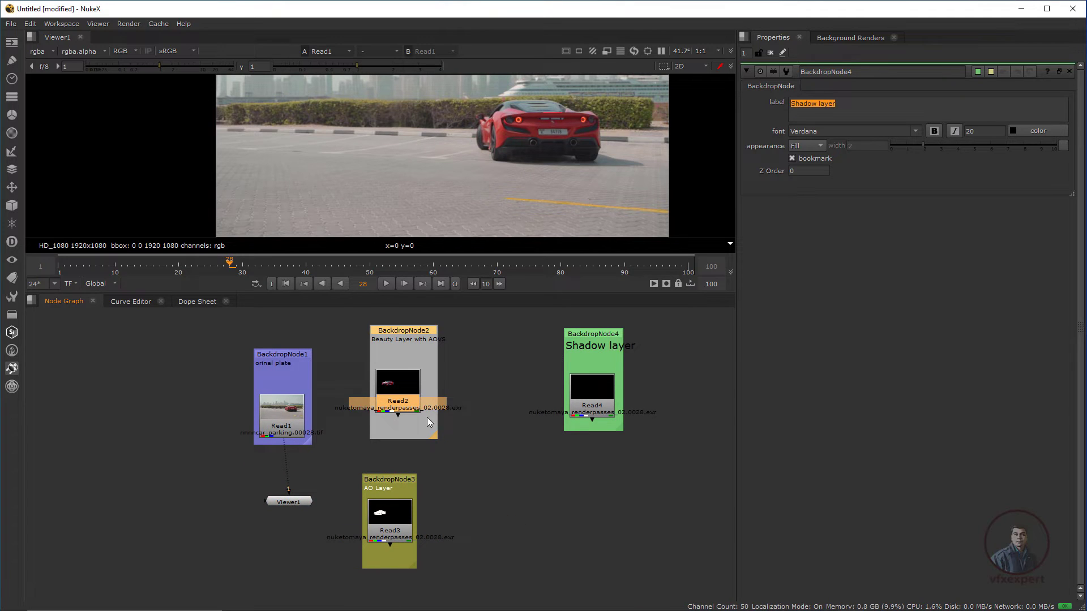
Add a Merge node with the beauty layer as its B input and the AO layer as its A input
click(399, 398)
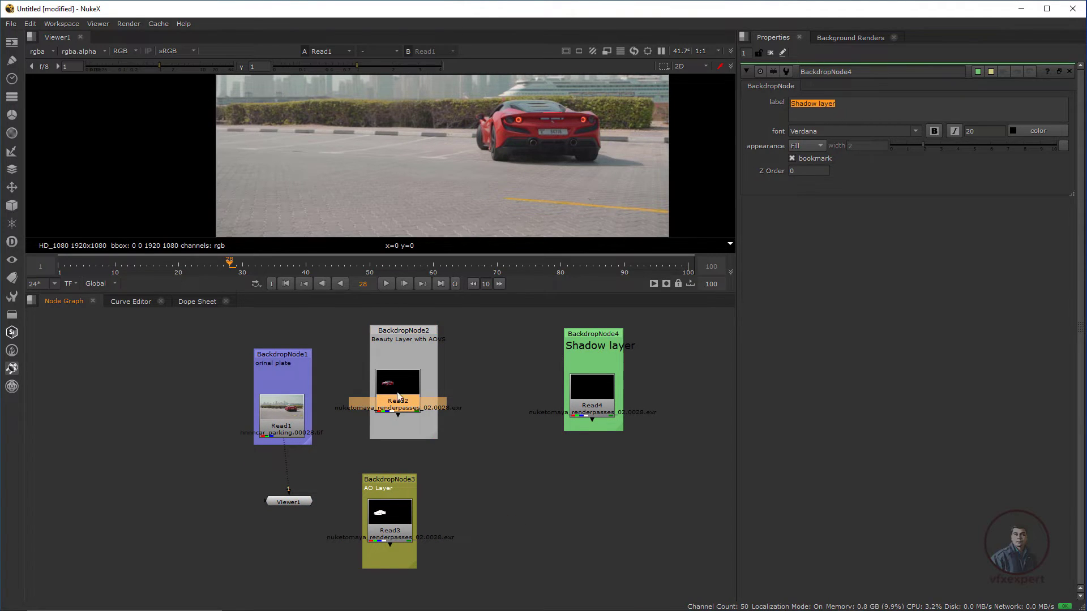
click(412, 356)
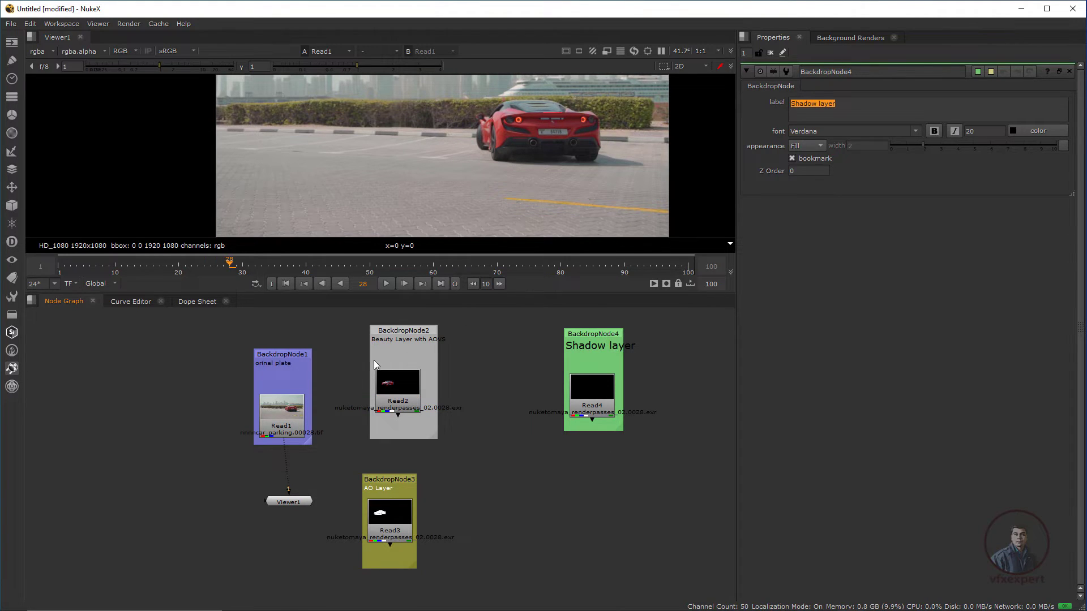
drag(402, 483, 406, 484)
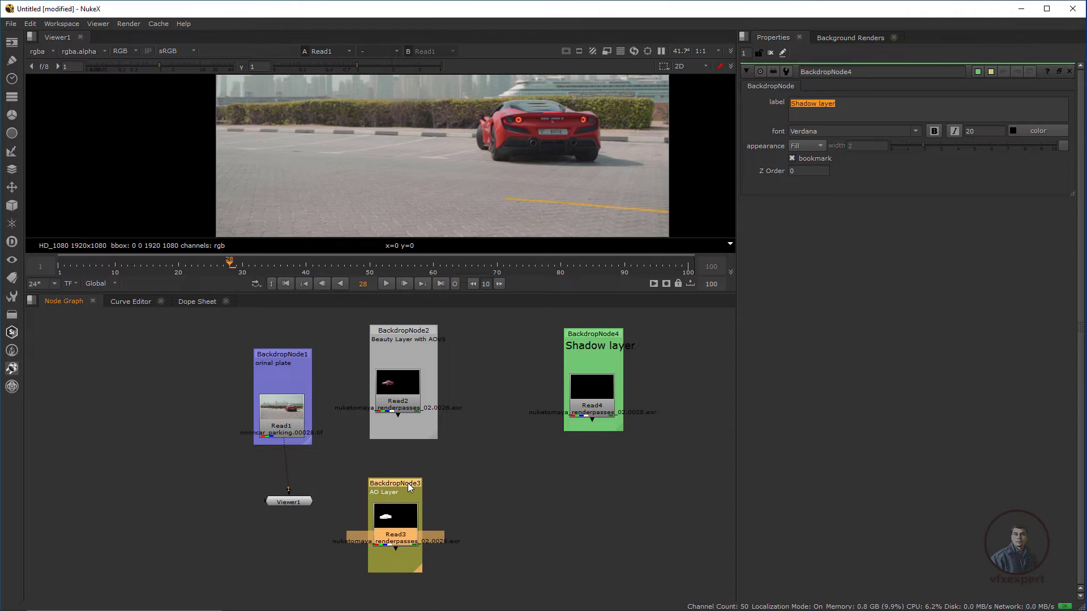
drag(474, 501, 400, 394)
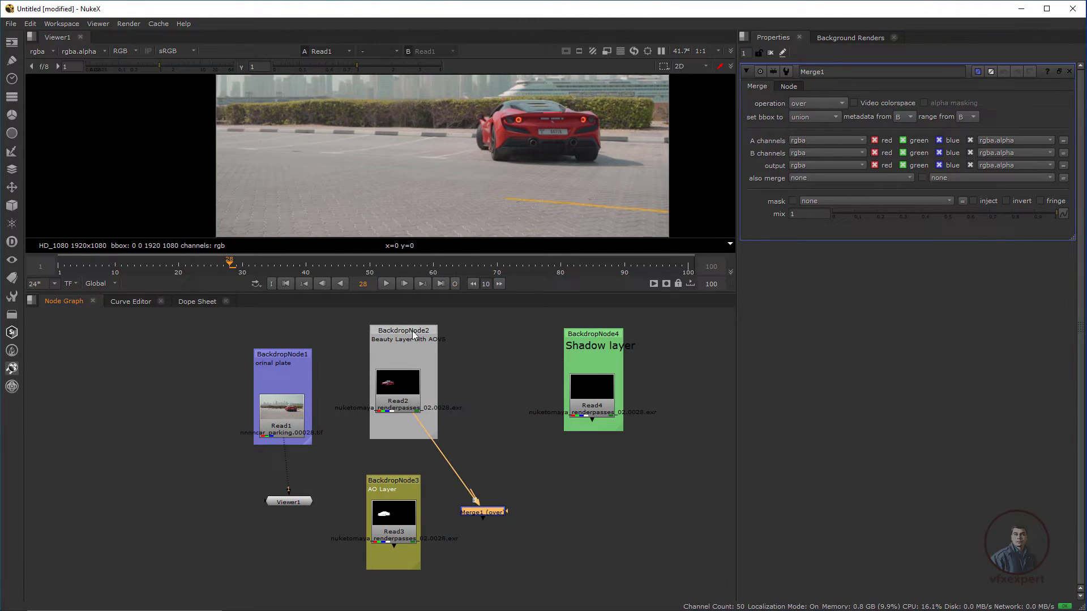
drag(412, 329, 486, 322)
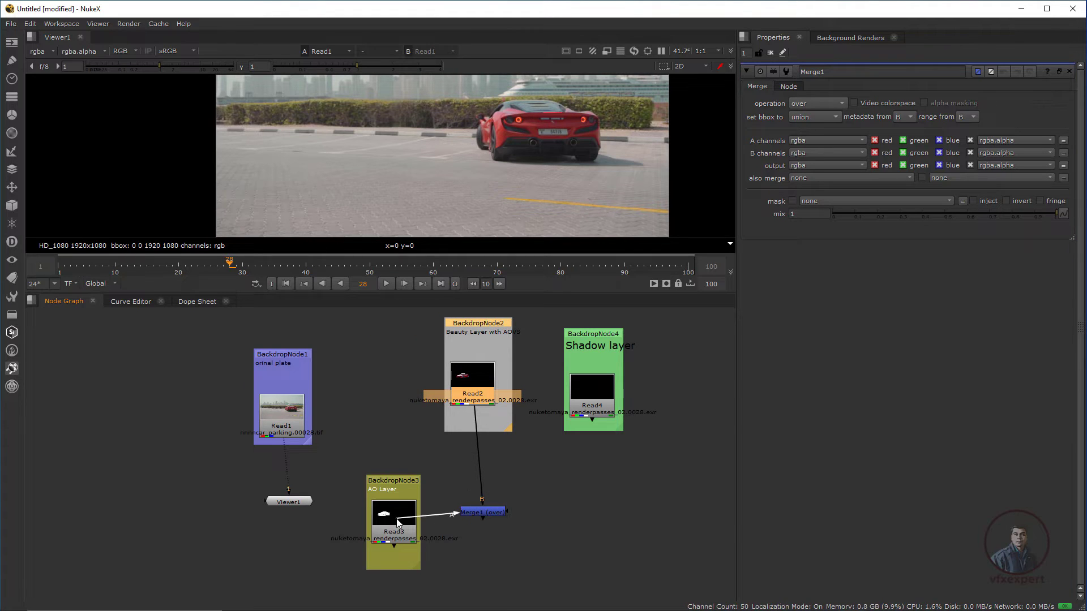
drag(396, 519, 394, 517)
Align the AO and beauty layer backdrops with the Merge node so its input connections run straight
drag(398, 480, 395, 461)
drag(483, 514, 482, 506)
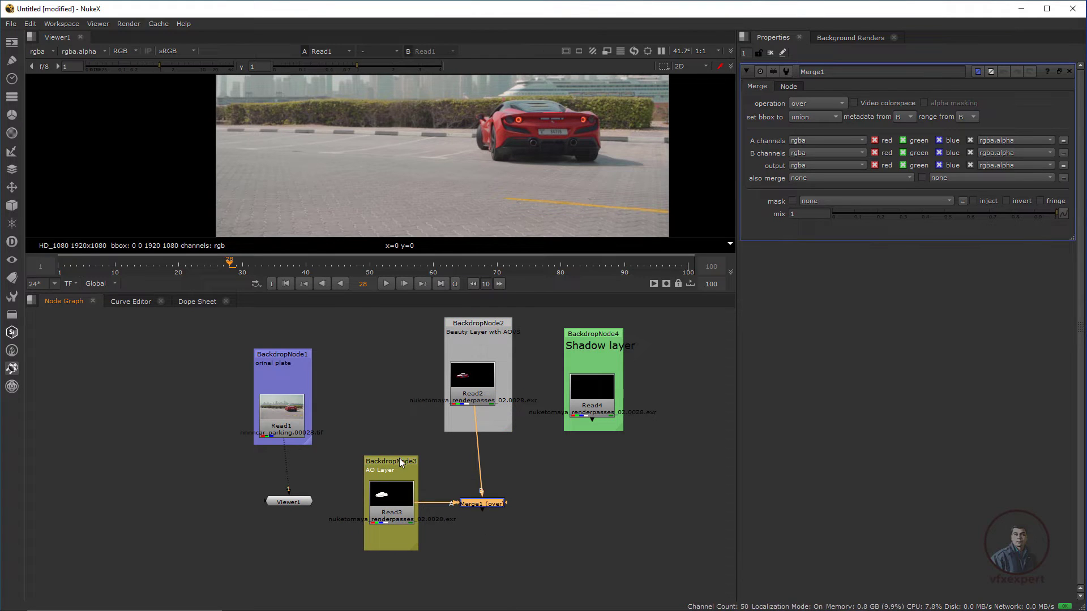
drag(399, 458, 398, 461)
drag(495, 322, 500, 321)
click(486, 506)
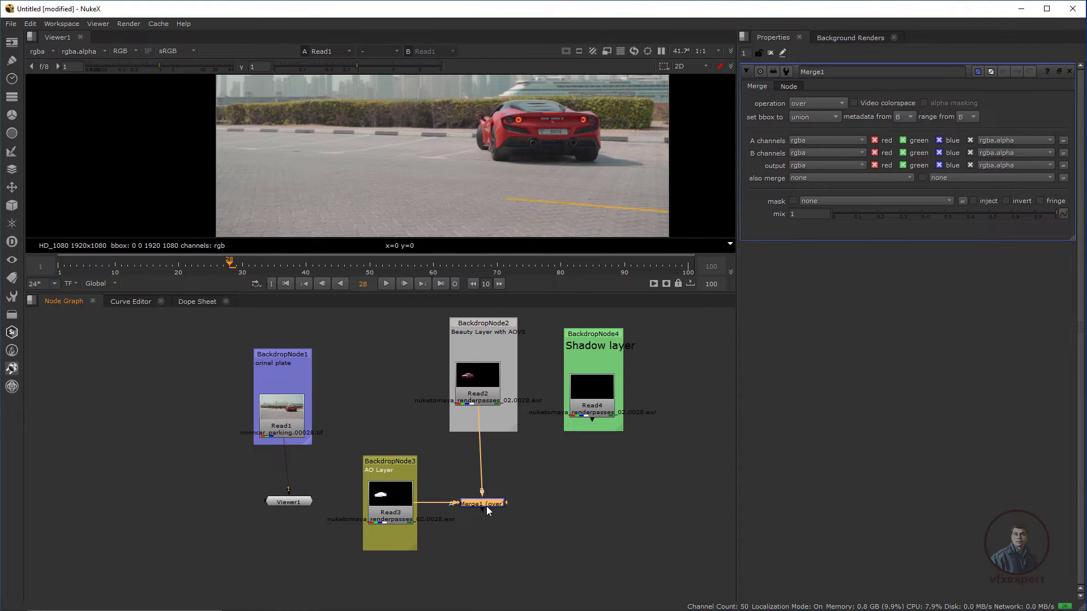
drag(488, 511, 485, 513)
View the Merge result and compare it with the beauty layer Read in the viewer
key(1)
scroll(368, 175, down, 2)
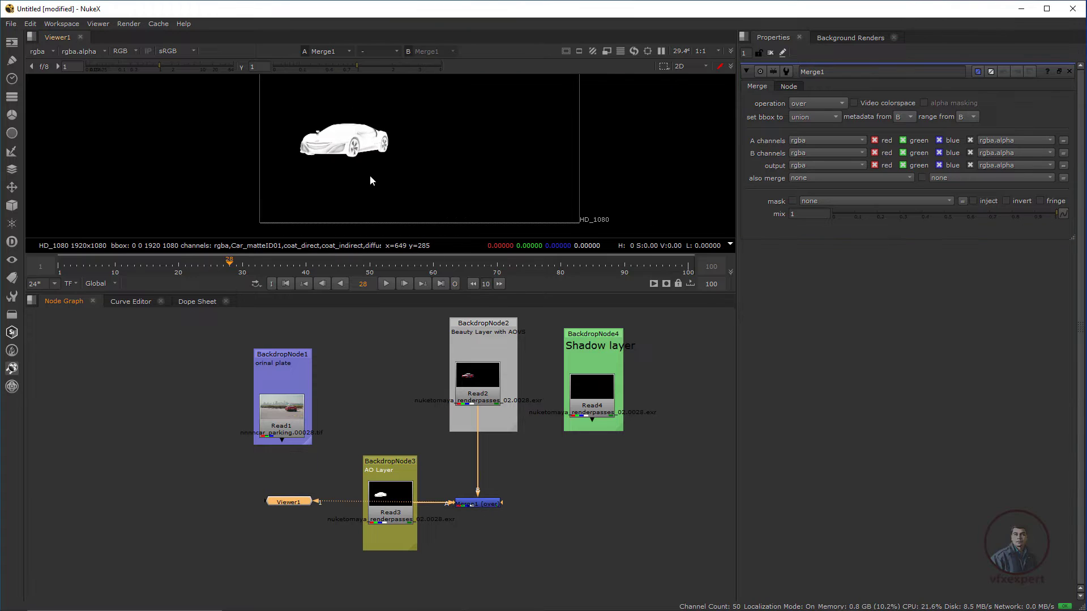
middle_drag(369, 175, 413, 208)
scroll(411, 203, up, 2)
click(482, 396)
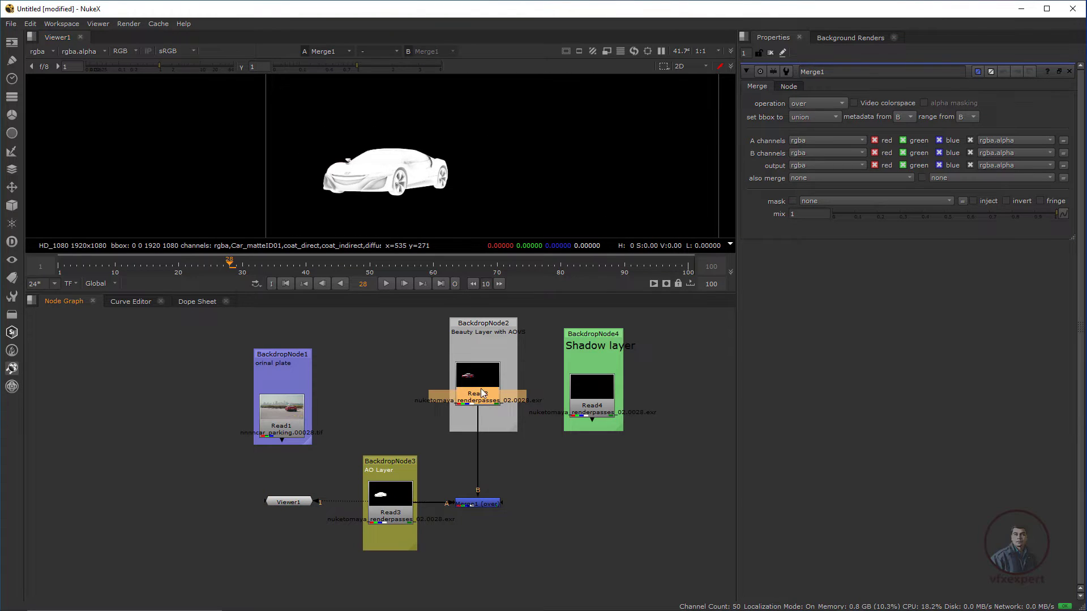
key(1)
scroll(361, 186, up, 2)
click(492, 504)
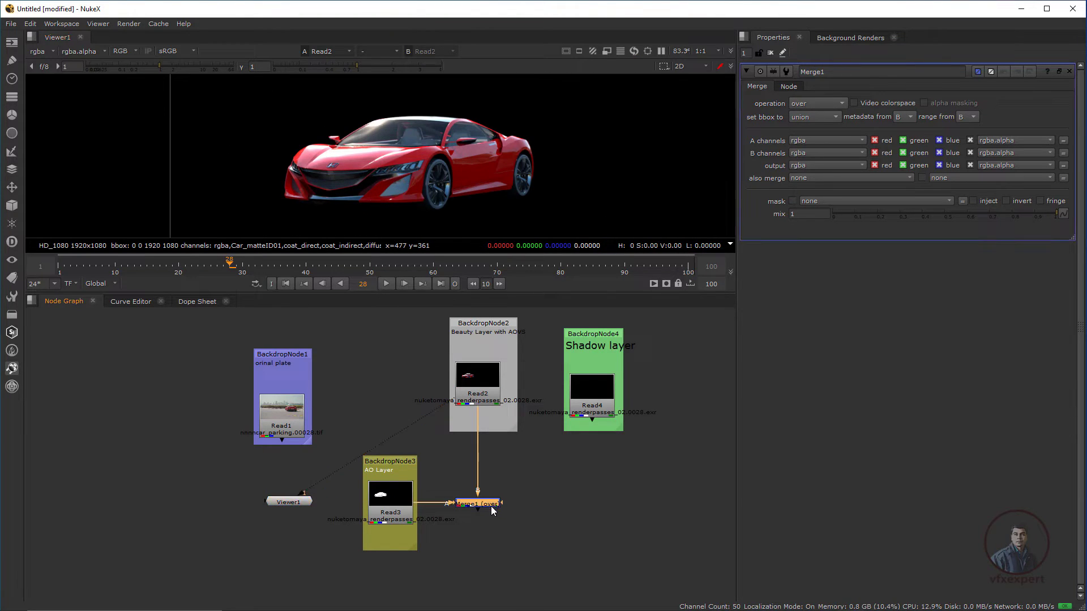
key(1)
Set the operation of the Merge node combining the AO and beauty layers to multiply
click(491, 505)
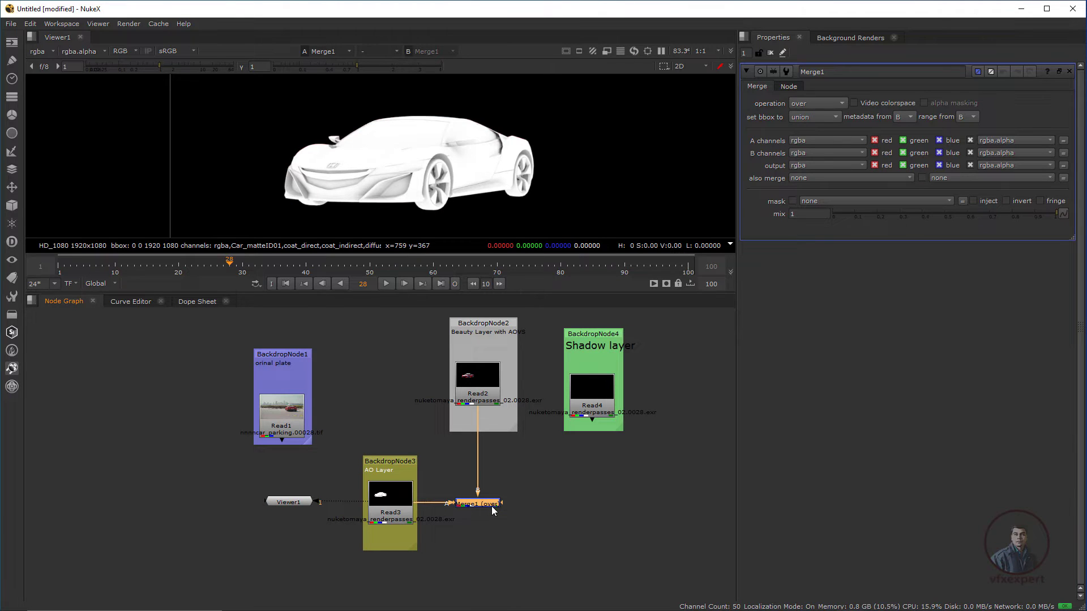
click(814, 103)
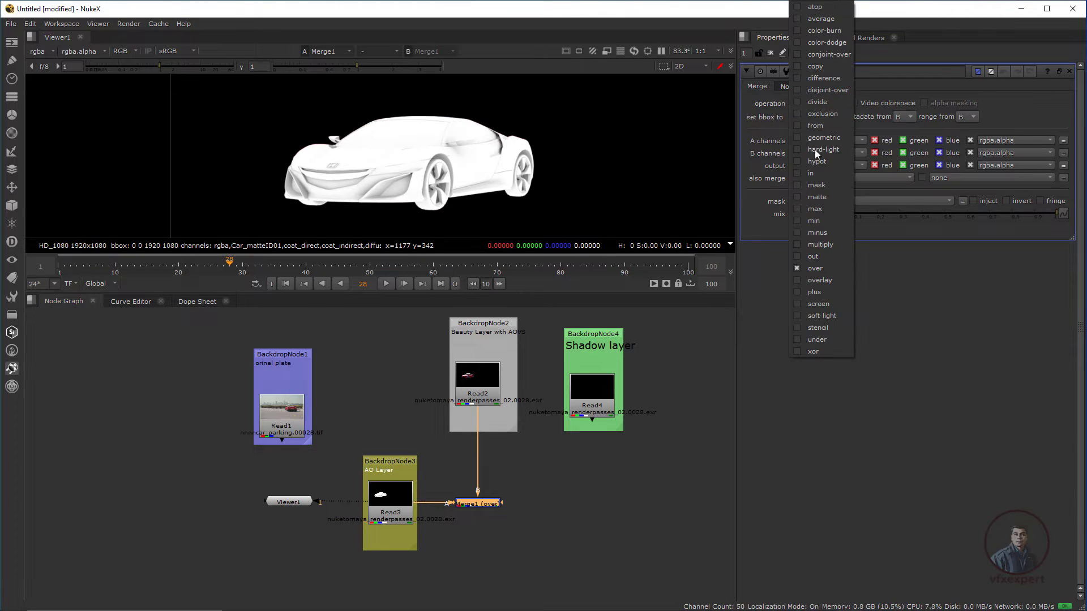
click(824, 240)
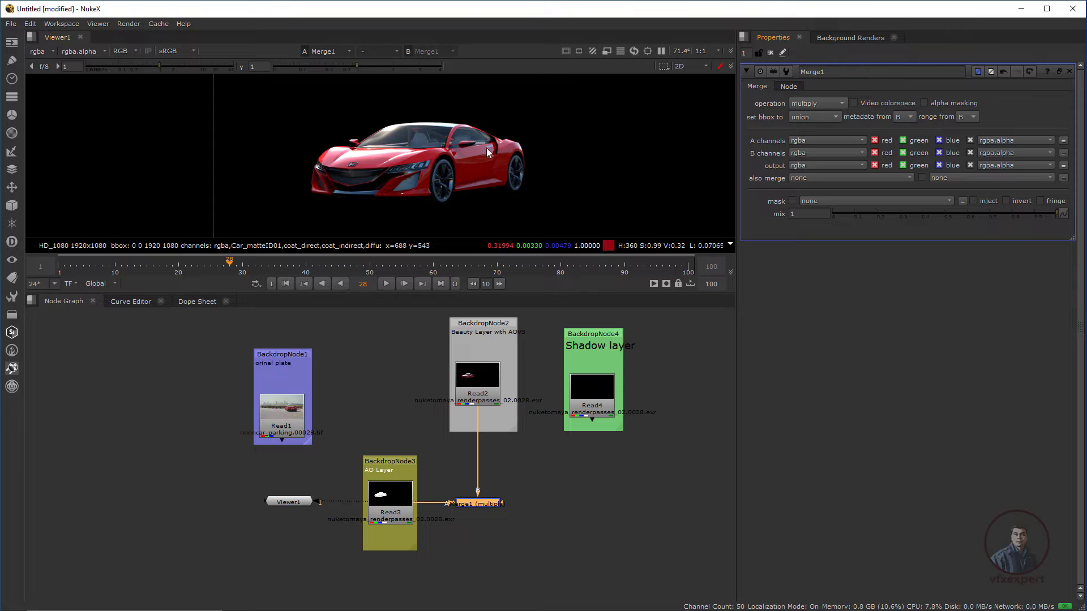
Move the Shadow layer backdrop down beside the multiply Merge node, clear of the AO layer
drag(586, 335, 547, 507)
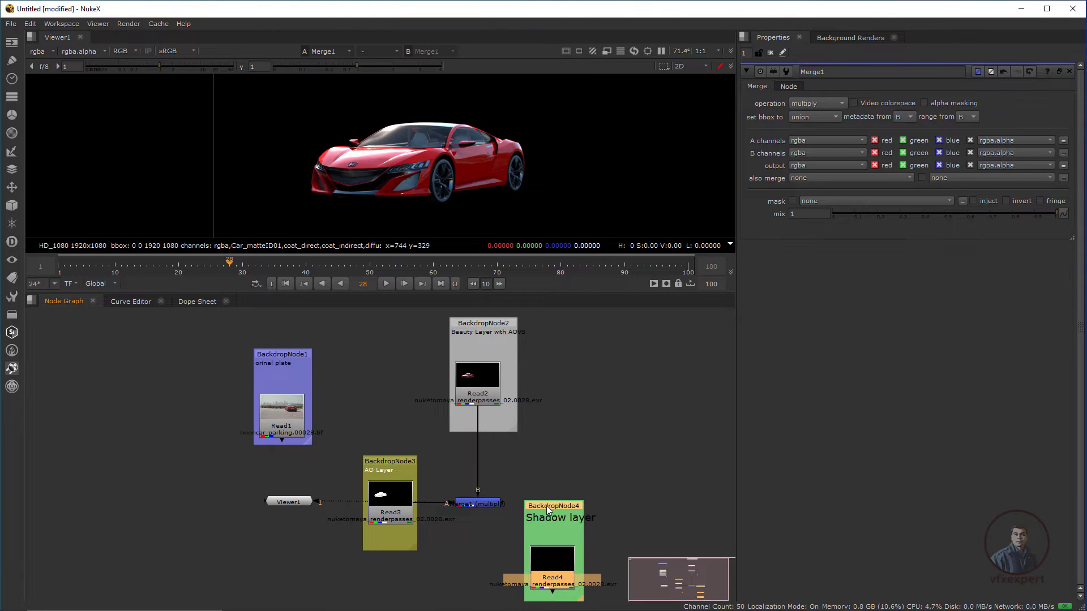
middle_drag(569, 494, 490, 424)
drag(489, 438, 504, 449)
click(390, 476)
middle_drag(449, 477, 460, 468)
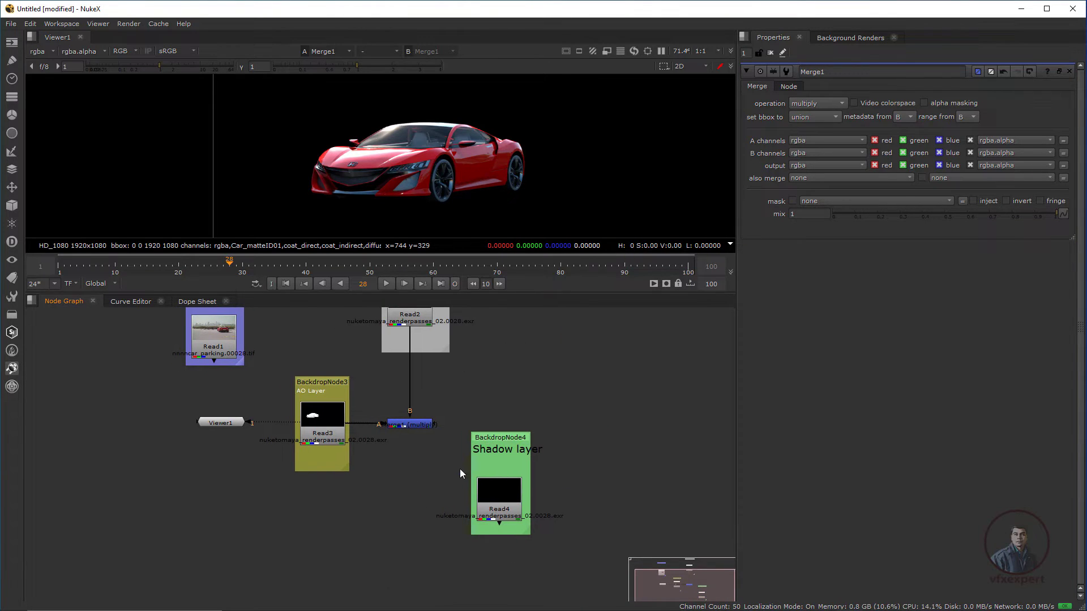
drag(502, 439, 508, 444)
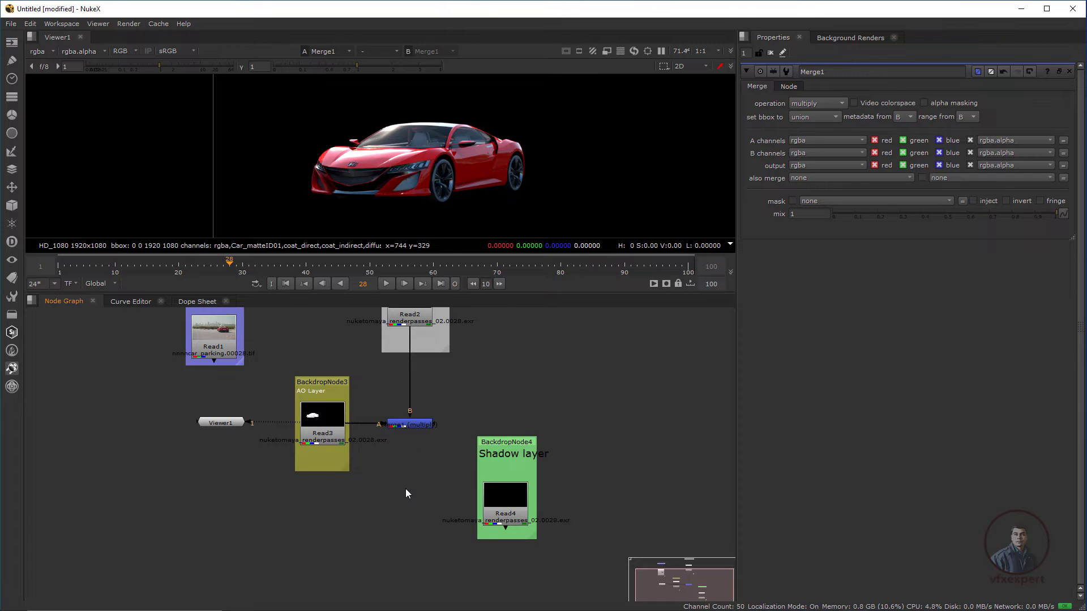
Add a Merge node with the shadow layer as its B input and the multiply Merge as its A input
key(m)
drag(422, 472, 514, 498)
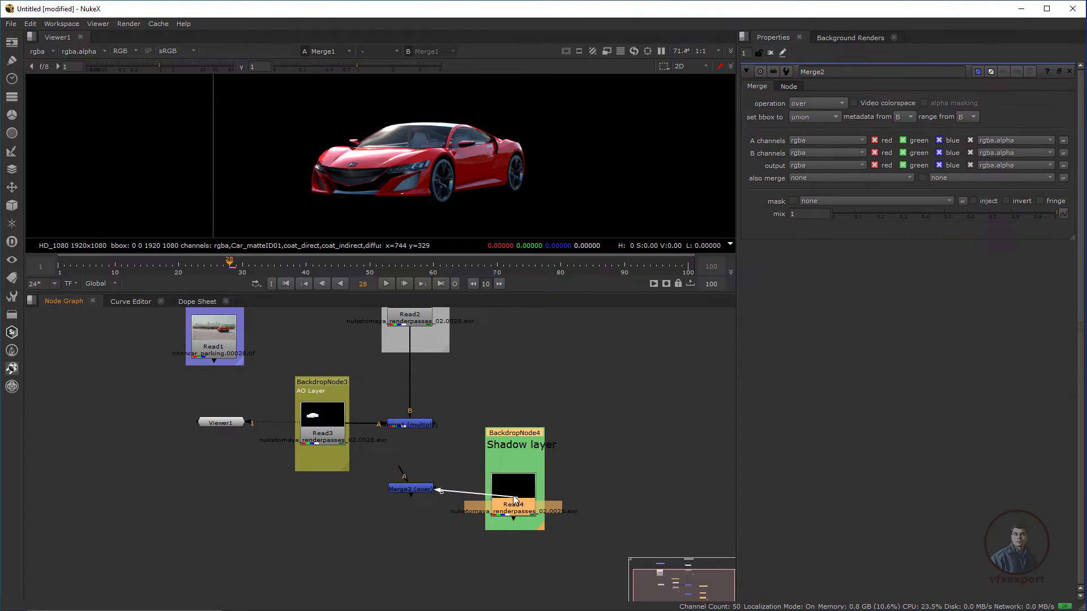
drag(505, 432, 524, 425)
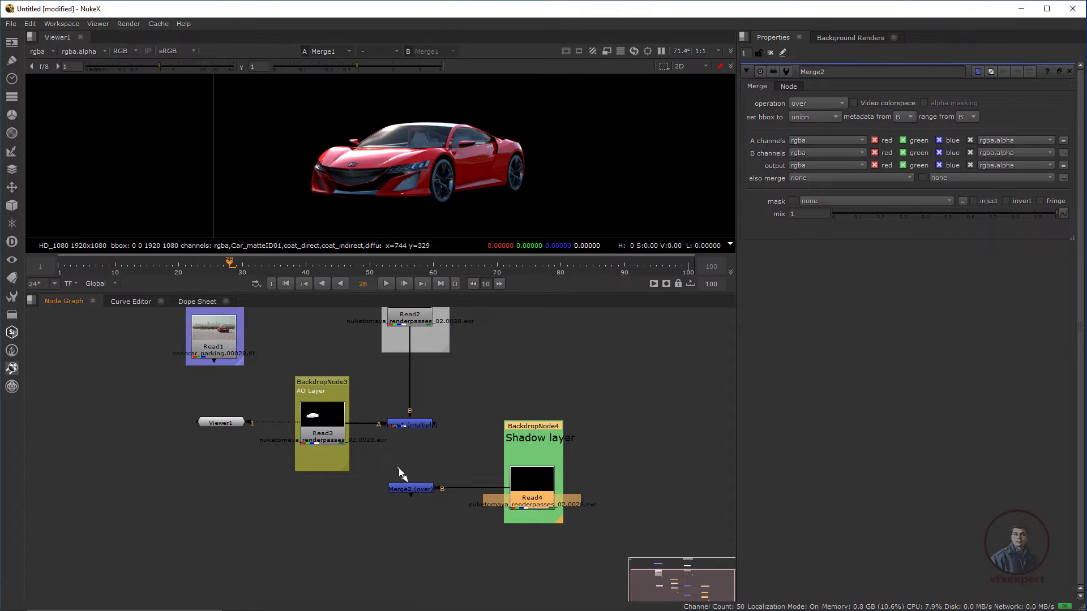
drag(416, 428, 415, 426)
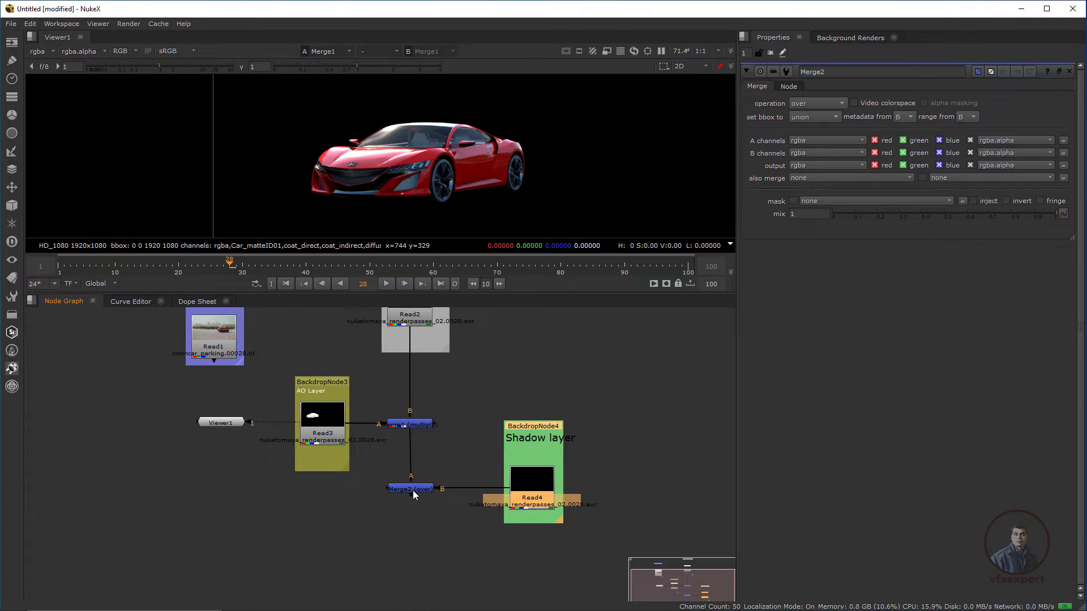
View the shadow Merge result and inspect its alpha channel
click(413, 489)
key(1)
scroll(440, 190, down, 4)
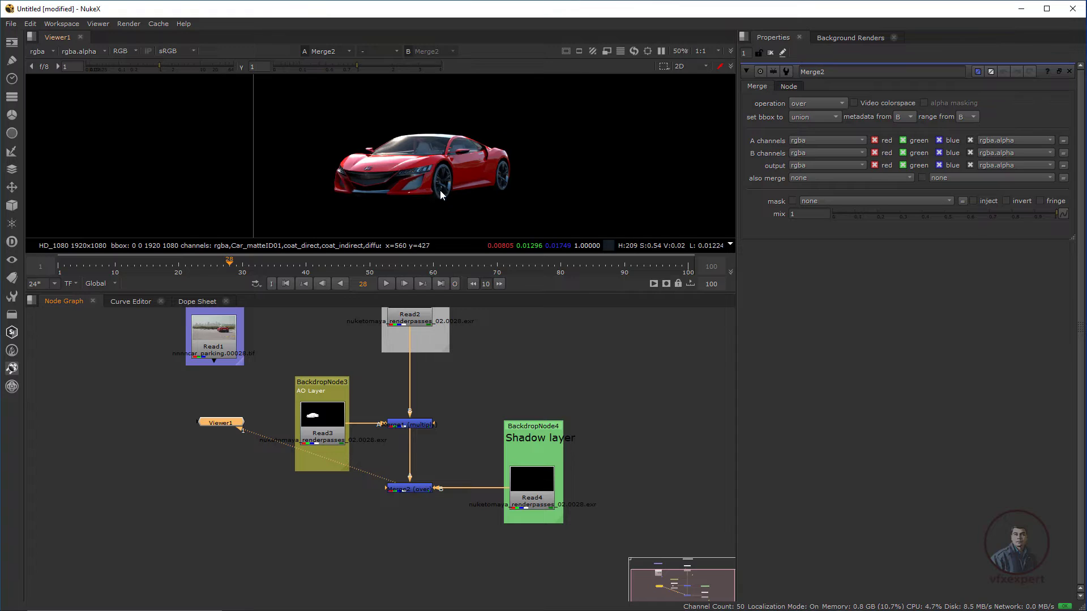
key(a)
scroll(517, 171, up, 4)
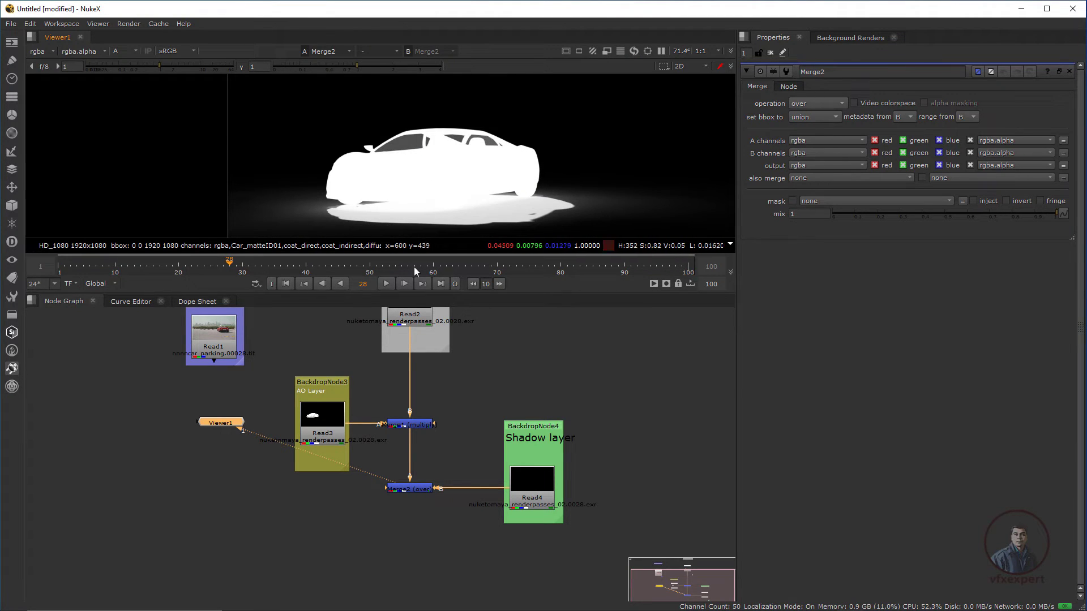
Place the Viewer node straight below the shadow Merge and switch the viewer back to full colour
drag(230, 422, 389, 543)
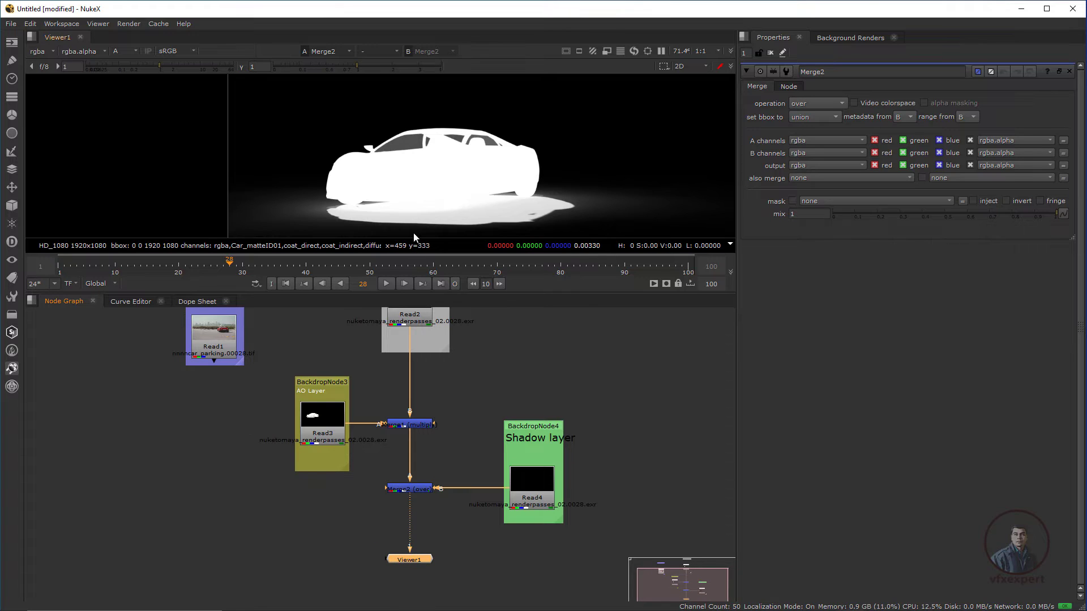
key(a)
scroll(399, 421, down, 2)
middle_drag(407, 479, 427, 454)
drag(426, 498, 426, 533)
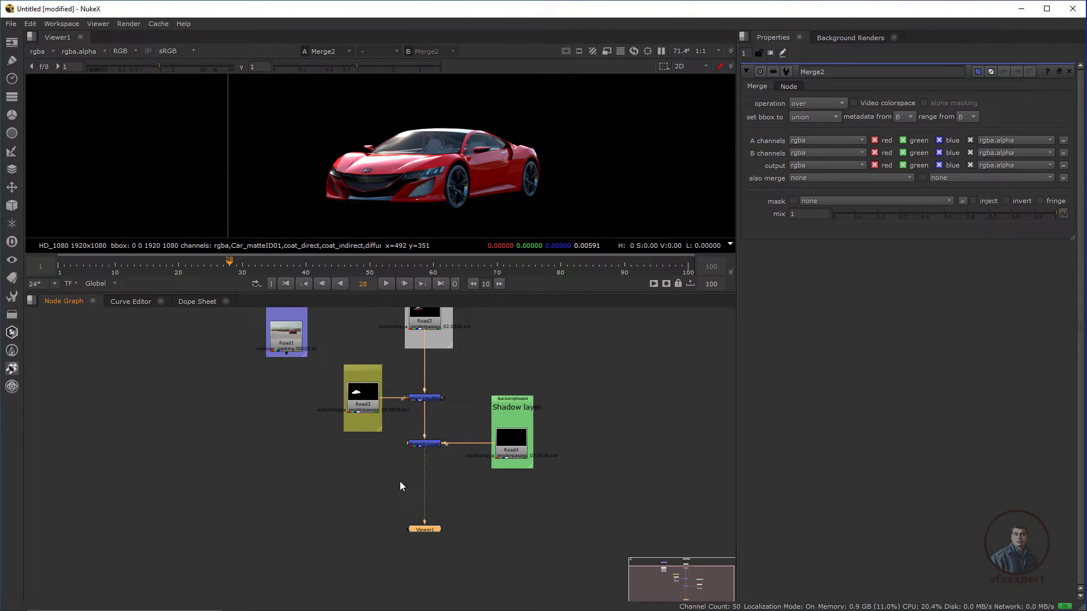
Move the original plate backdrop down below the AO layer backdrop and lower the Viewer node to make room
scroll(315, 413, down, 2)
middle_drag(314, 338, 330, 381)
drag(321, 371, 342, 497)
scroll(371, 492, up, 3)
middle_drag(444, 525, 369, 452)
drag(409, 535, 407, 557)
Add a Merge node with the original plate as its B input and the shadow Merge as its A input, aligned above the Viewer
click(363, 513)
key(m)
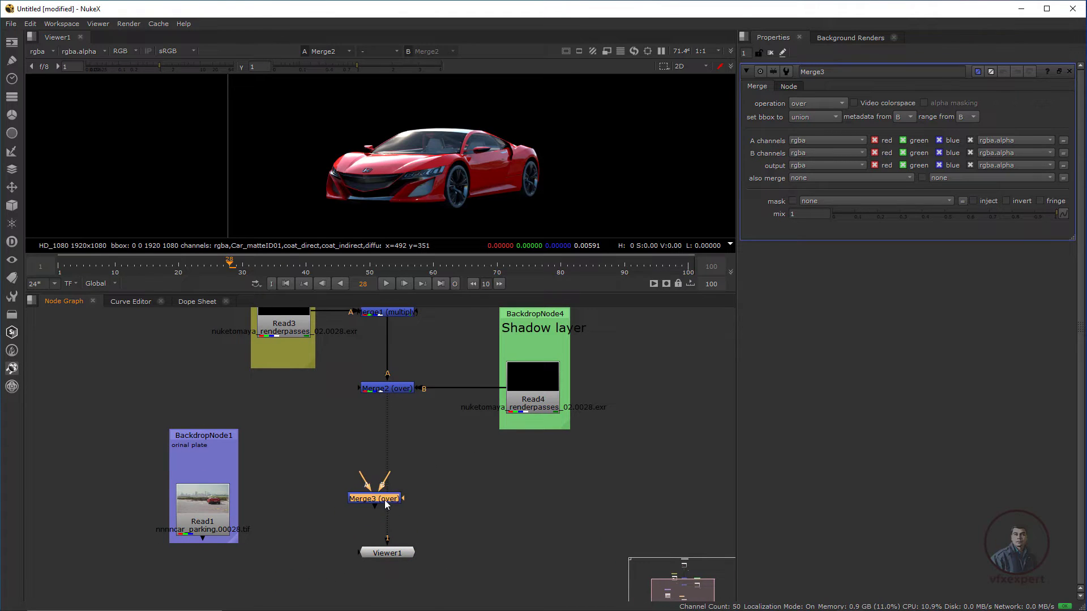
drag(333, 509, 241, 521)
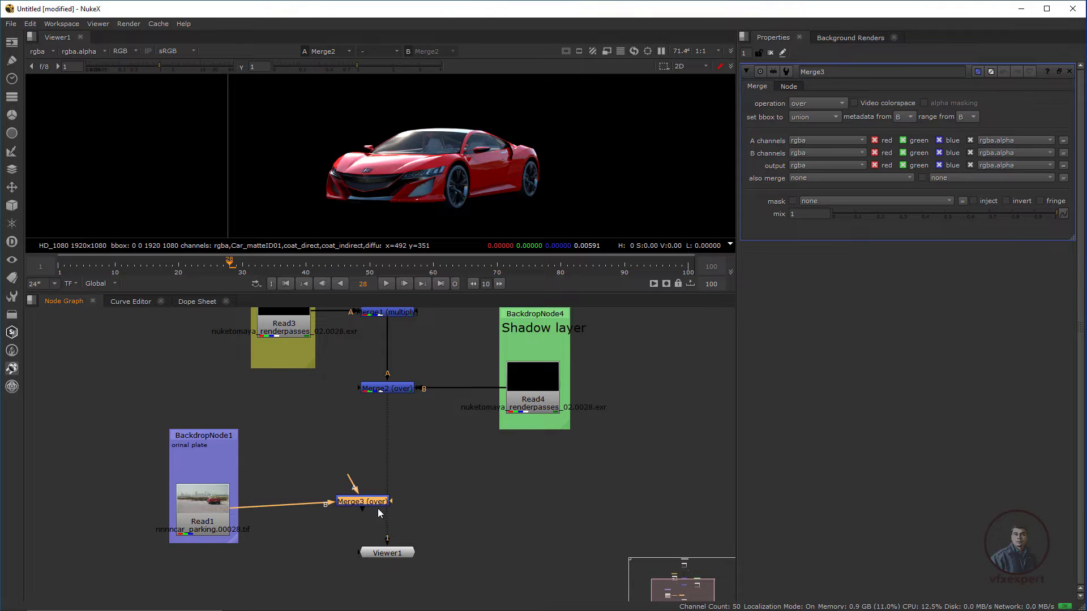
drag(370, 502, 387, 390)
drag(398, 491, 400, 511)
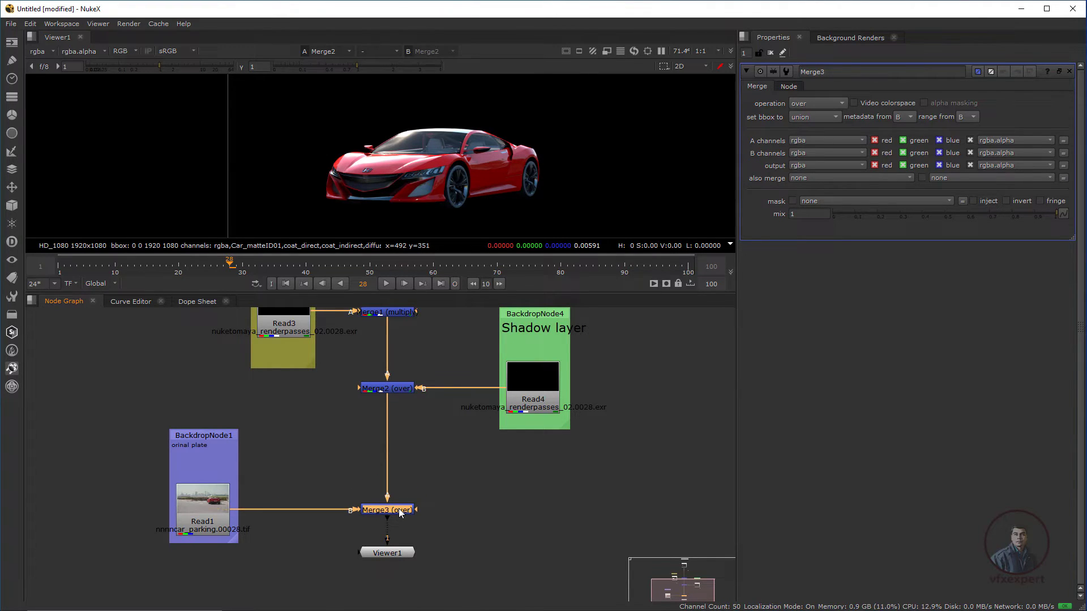
View the Merge of the CG car over the original plate, framing both cars
key(1)
scroll(437, 161, down, 2)
middle_drag(437, 161, 307, 164)
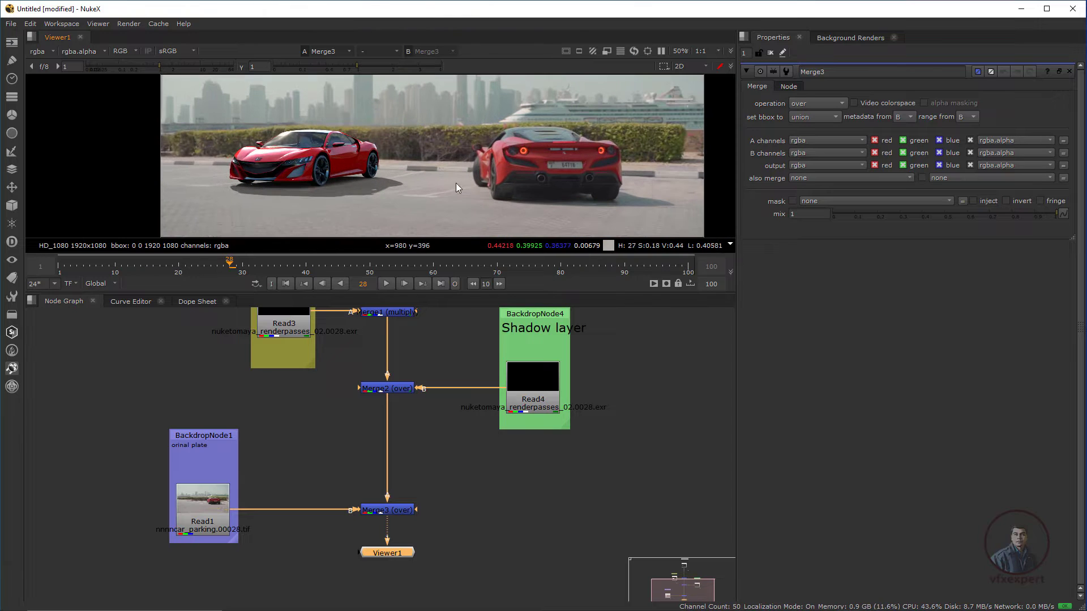
scroll(361, 406, down, 2)
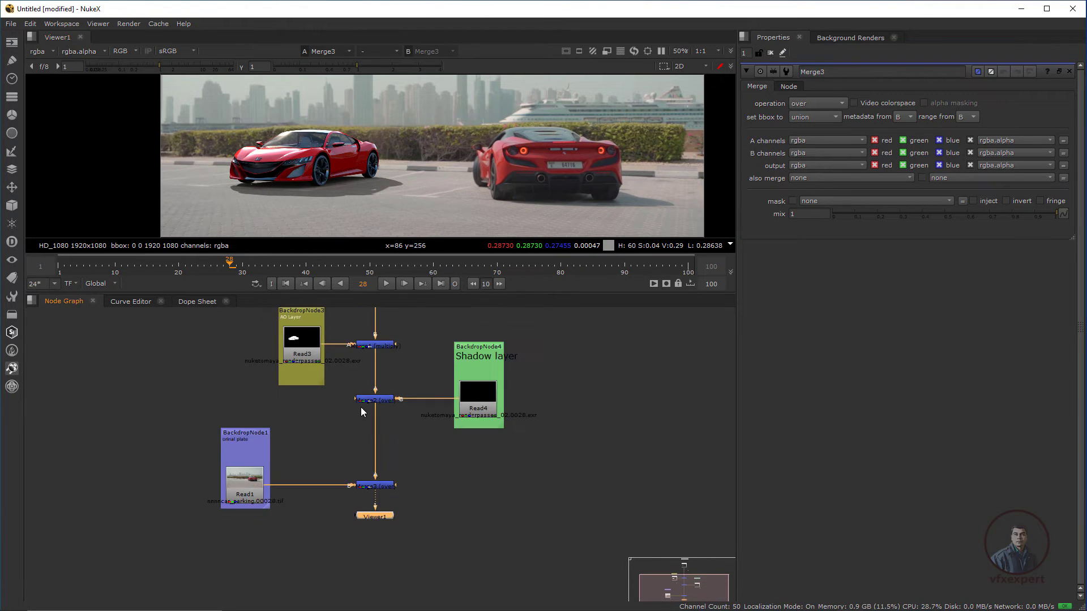
Review how the beauty, AO and shadow layers feed the Merge nodes and examine the car's shadow in the composite
middle_drag(361, 407, 348, 467)
middle_drag(374, 326, 372, 380)
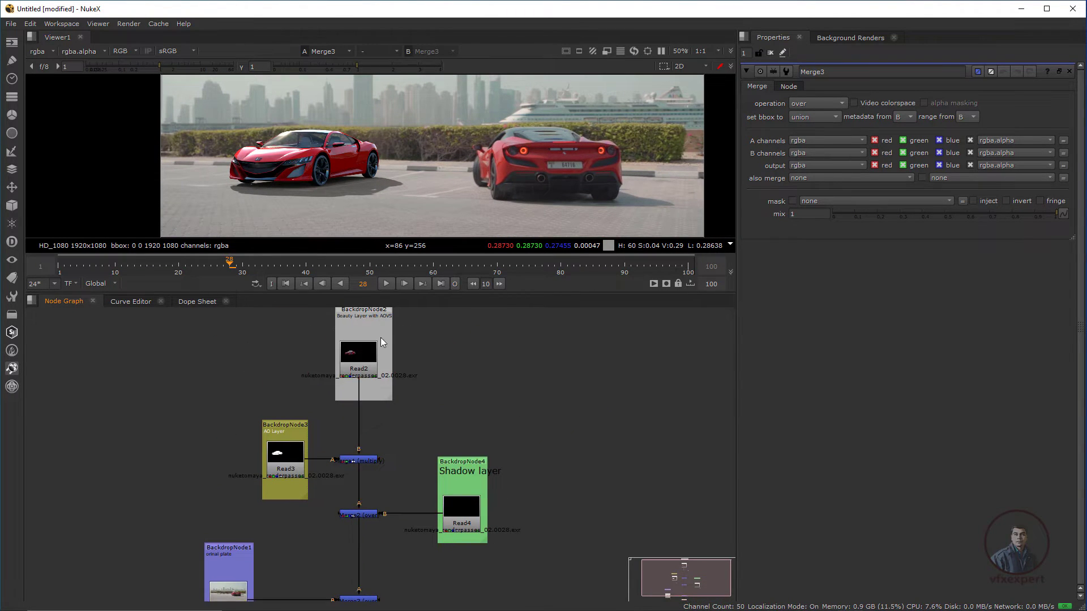
click(286, 460)
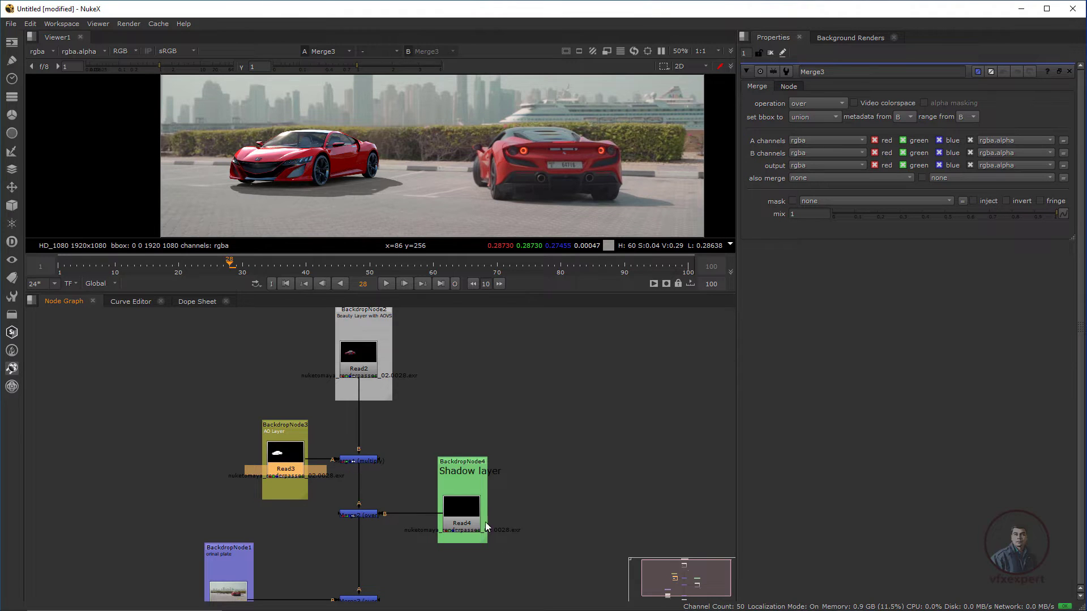
click(474, 512)
ctrl+shift+drag(375, 187, 335, 218)
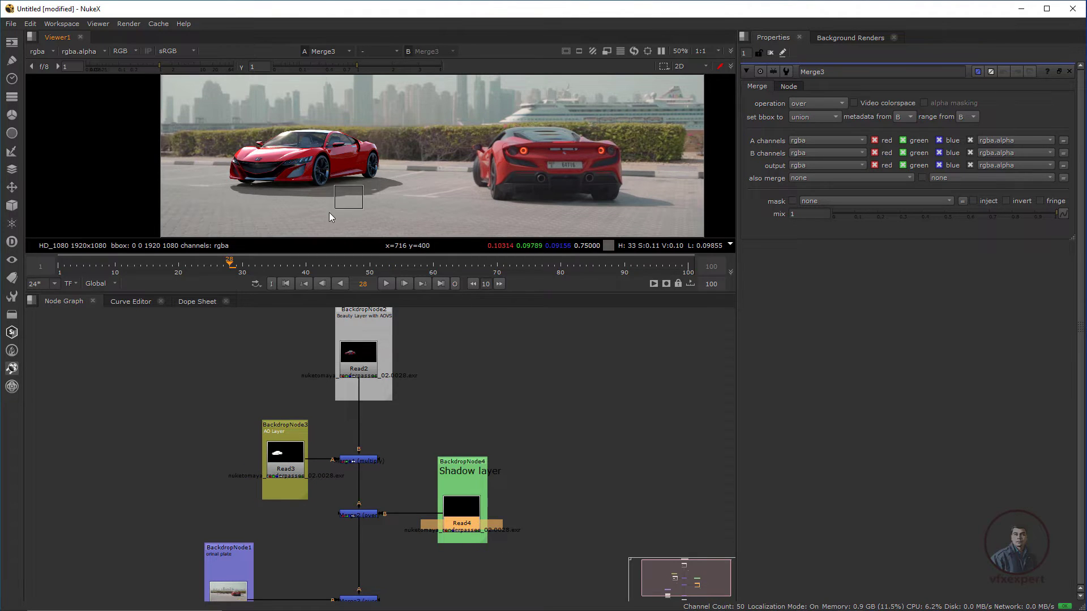
scroll(399, 493, up, 1)
middle_drag(407, 507, 457, 485)
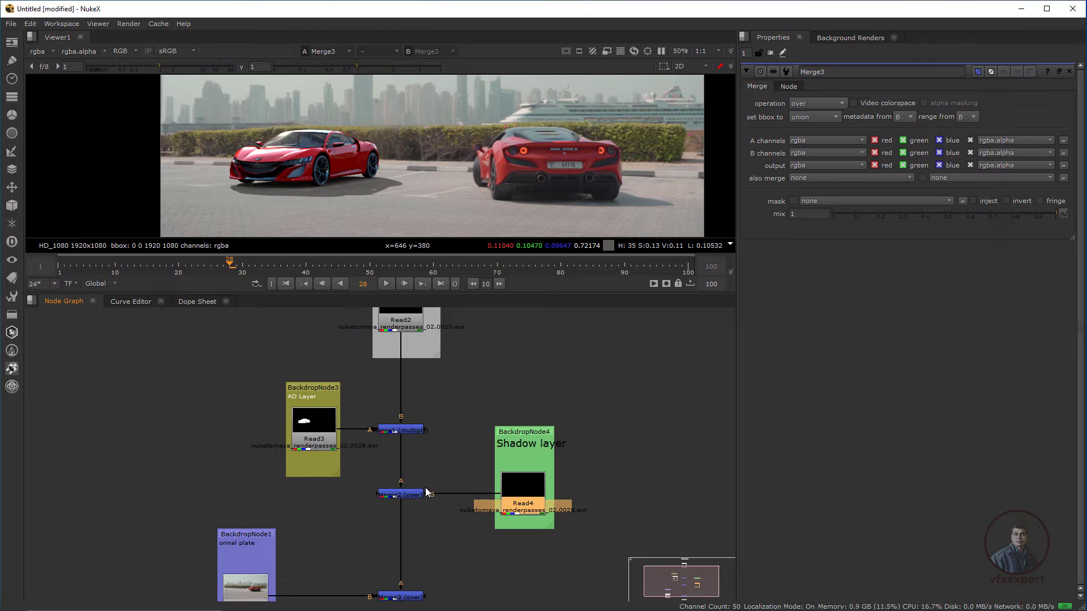
click(402, 498)
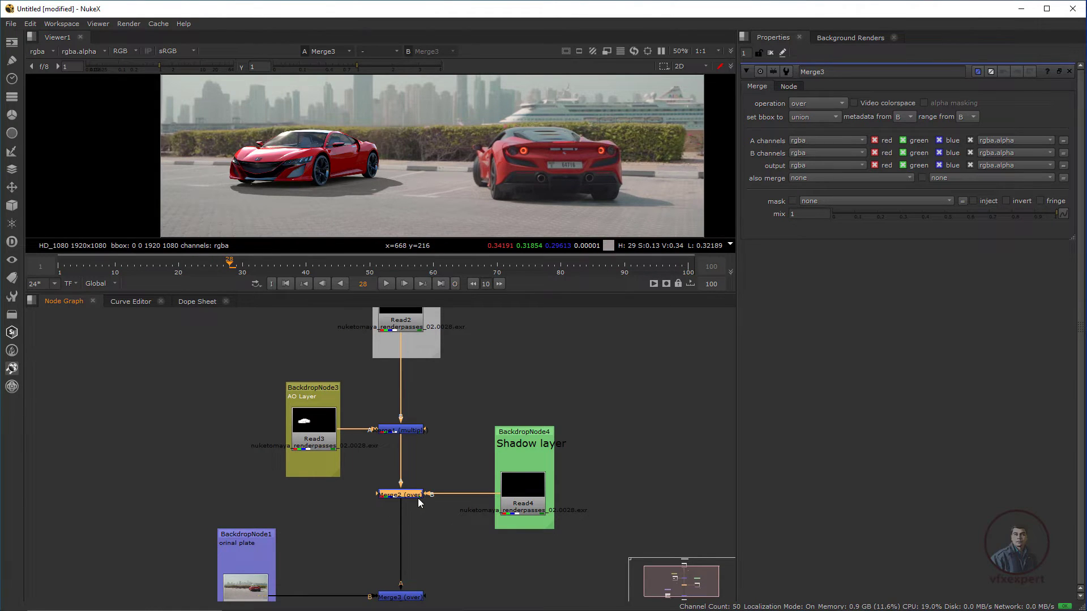
scroll(374, 199, down, 1)
scroll(362, 198, up, 2)
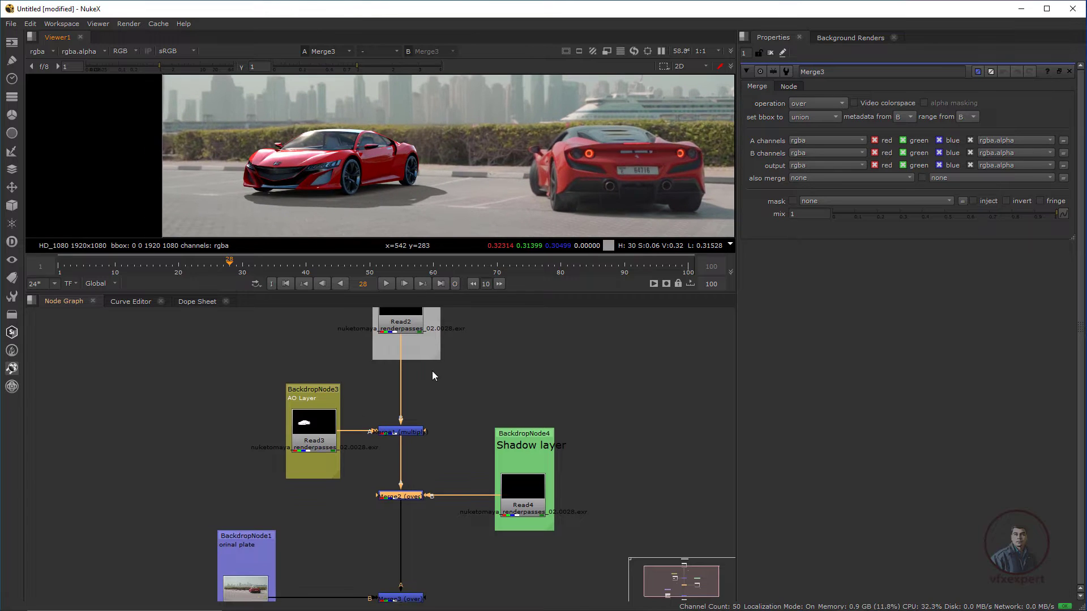
scroll(432, 376, up, 3)
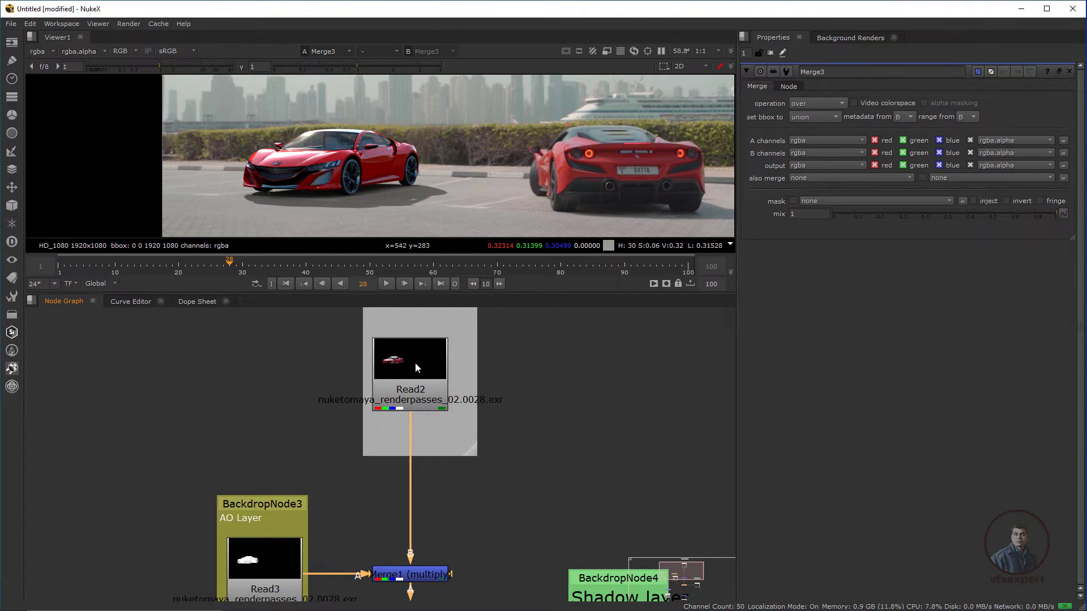
View the beauty layer Read on its own in the viewer
click(400, 371)
key(1)
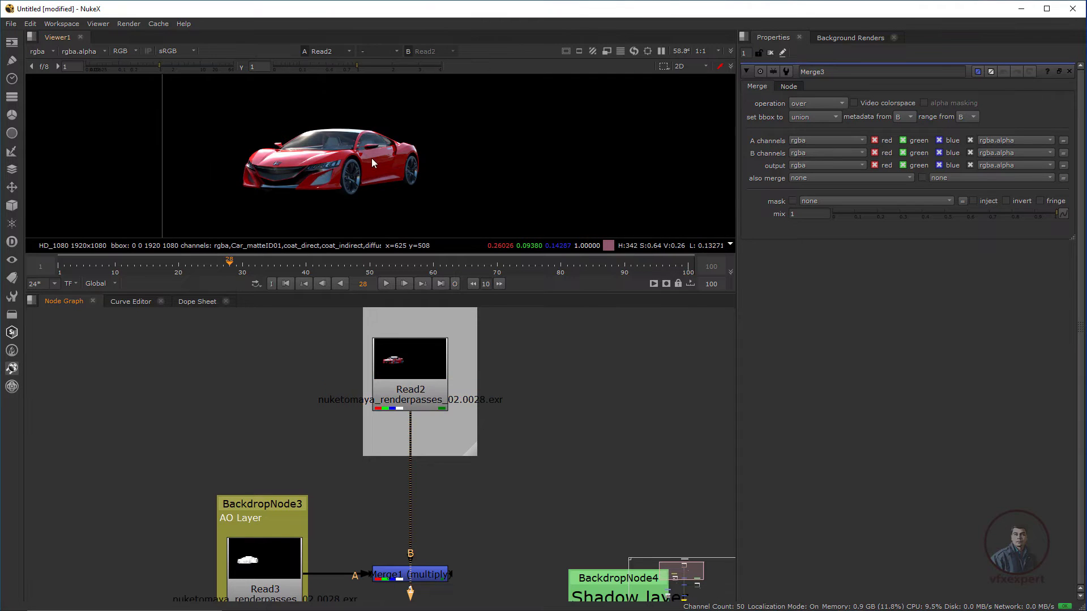
scroll(426, 462, down, 3)
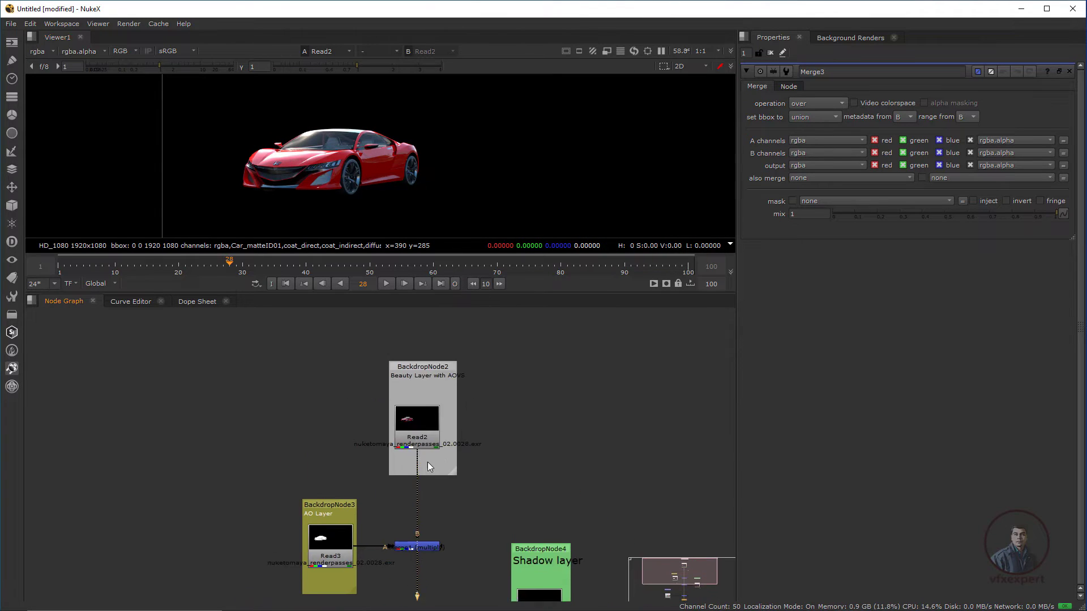
Move the beauty layer backdrop up away from the Merge nodes and bring the Viewer node up beside it
middle_drag(426, 461, 416, 489)
drag(432, 395, 423, 326)
scroll(436, 415, down, 2)
middle_drag(429, 600, 435, 533)
scroll(426, 544, down, 2)
drag(416, 558, 501, 382)
scroll(447, 362, up, 1)
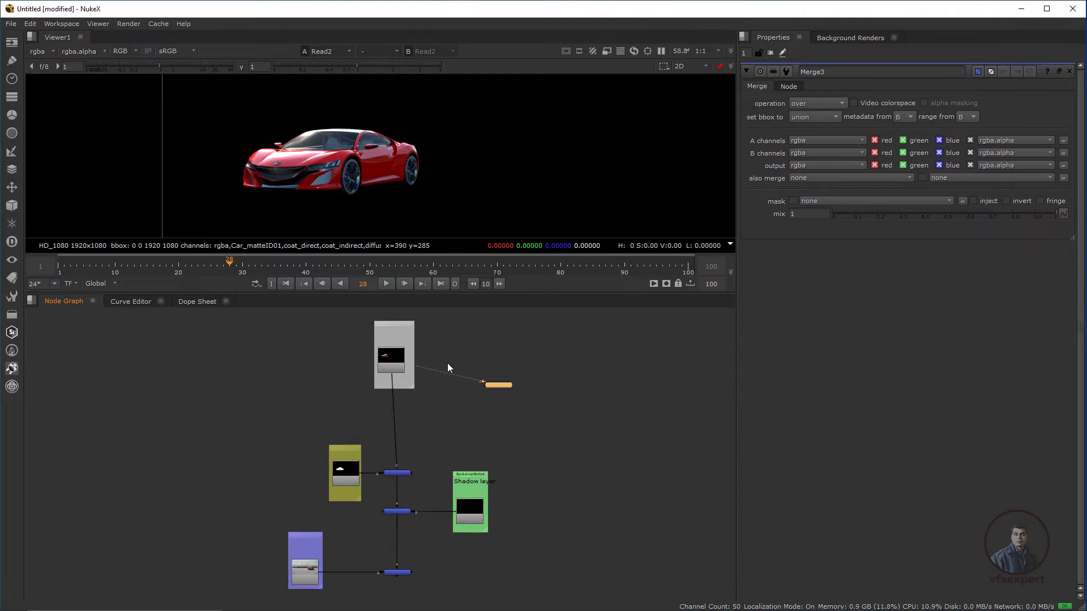
Raise the beauty layer backdrop further and align the Viewer node level with its Read node
scroll(447, 363, up, 4)
middle_drag(426, 436, 486, 528)
drag(420, 378, 436, 348)
scroll(428, 444, down, 2)
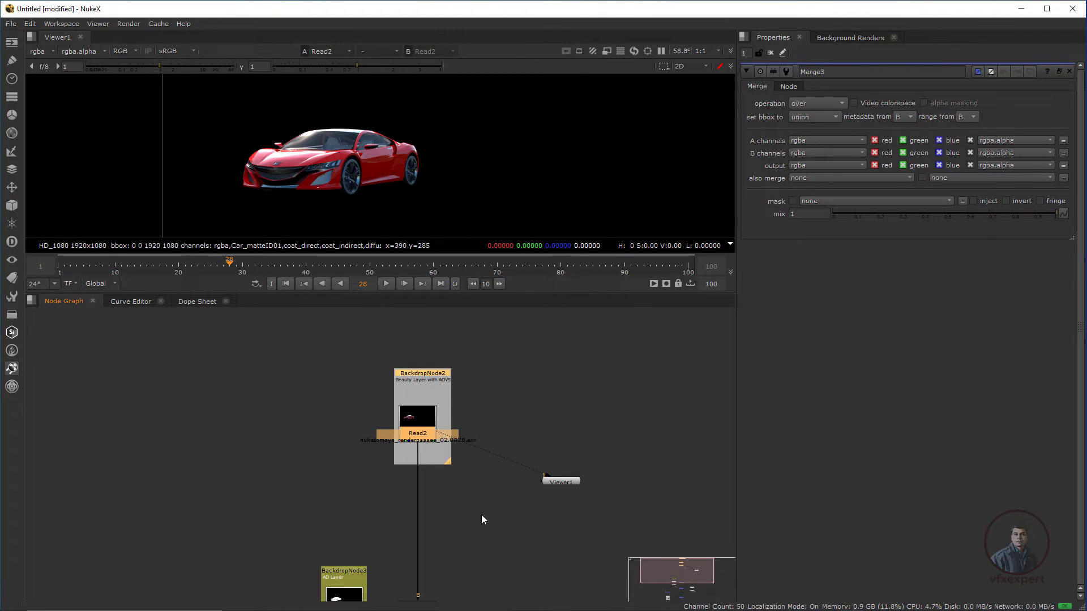
middle_drag(481, 519, 474, 367)
drag(274, 367, 604, 539)
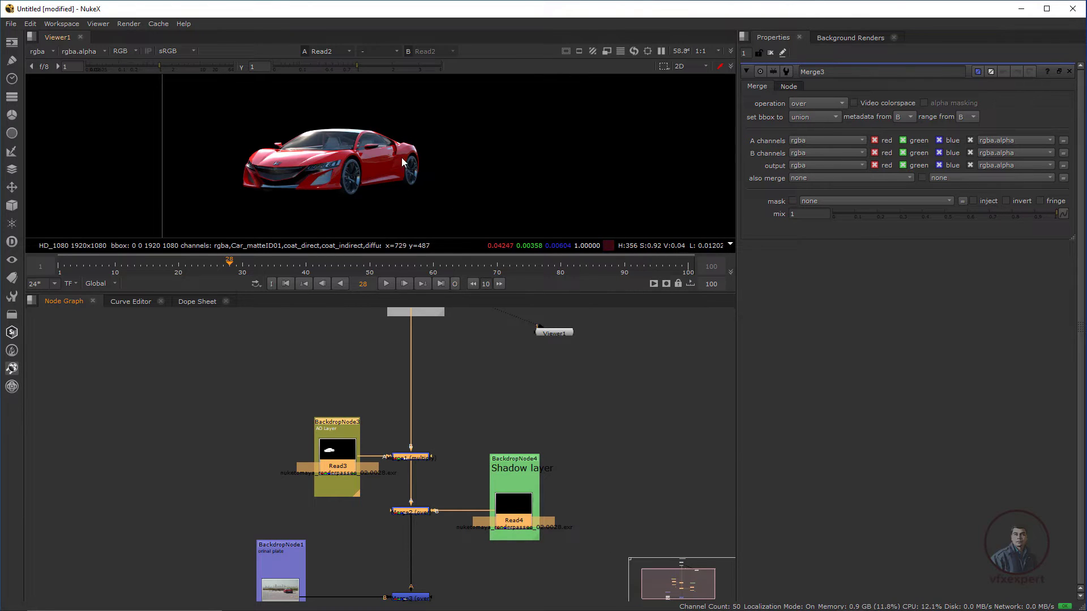
scroll(453, 351, up, 2)
middle_drag(439, 374, 417, 498)
drag(575, 450, 572, 370)
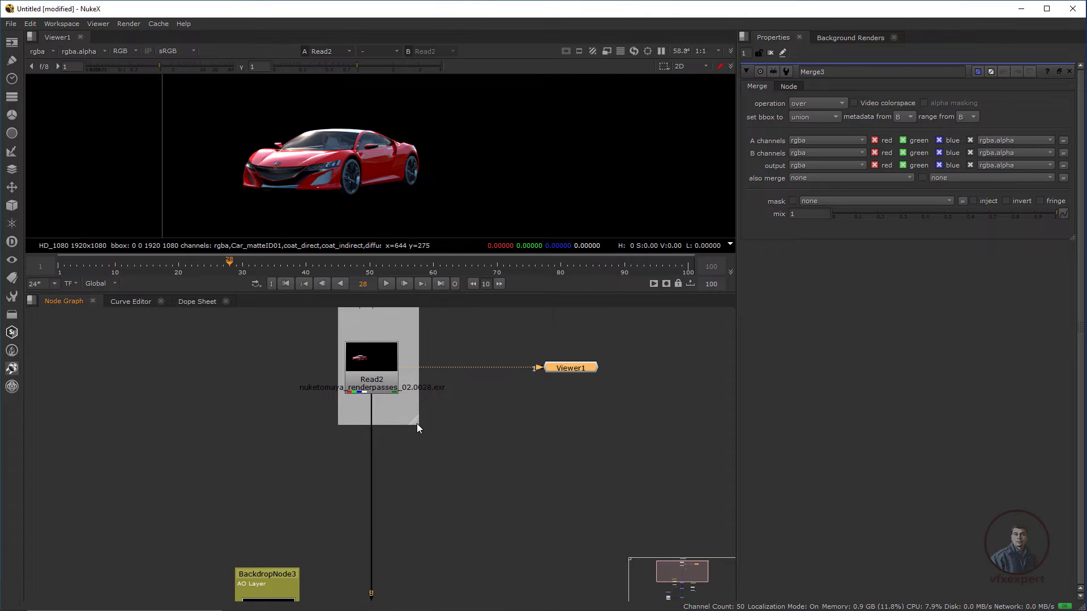
Enlarge the beauty layer backdrop to enclose the Viewer node and leave empty space below its Read node
drag(417, 424, 522, 568)
scroll(400, 442, down, 2)
middle_drag(371, 439, 279, 419)
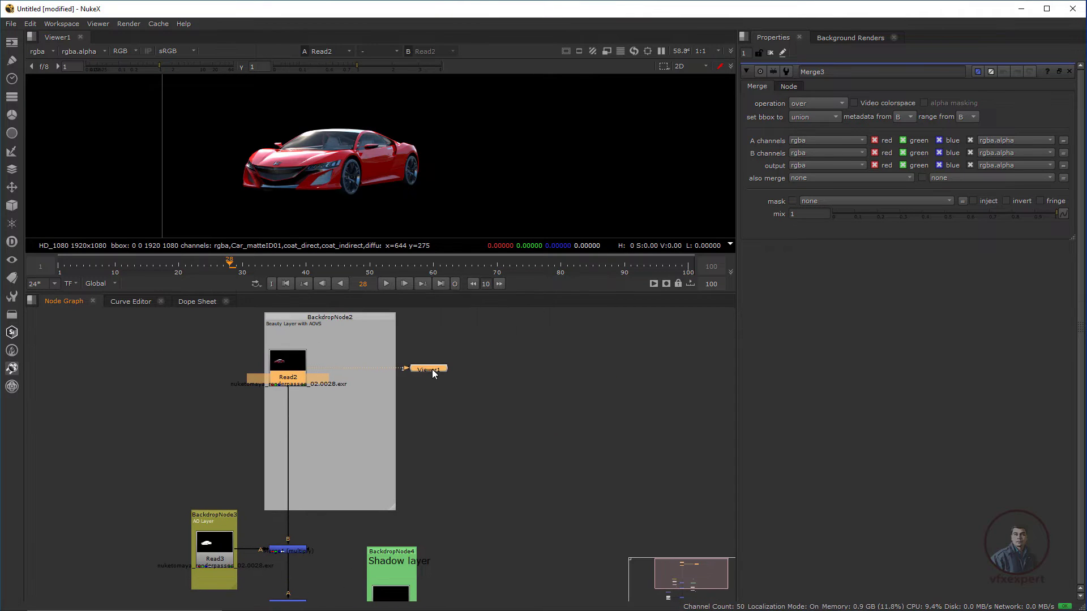
drag(280, 368, 310, 352)
drag(457, 355, 456, 350)
drag(314, 351, 292, 351)
drag(392, 505, 528, 526)
Shift the beauty Read node toward the middle of its enlarged backdrop, level with the Viewer node
drag(292, 350, 351, 348)
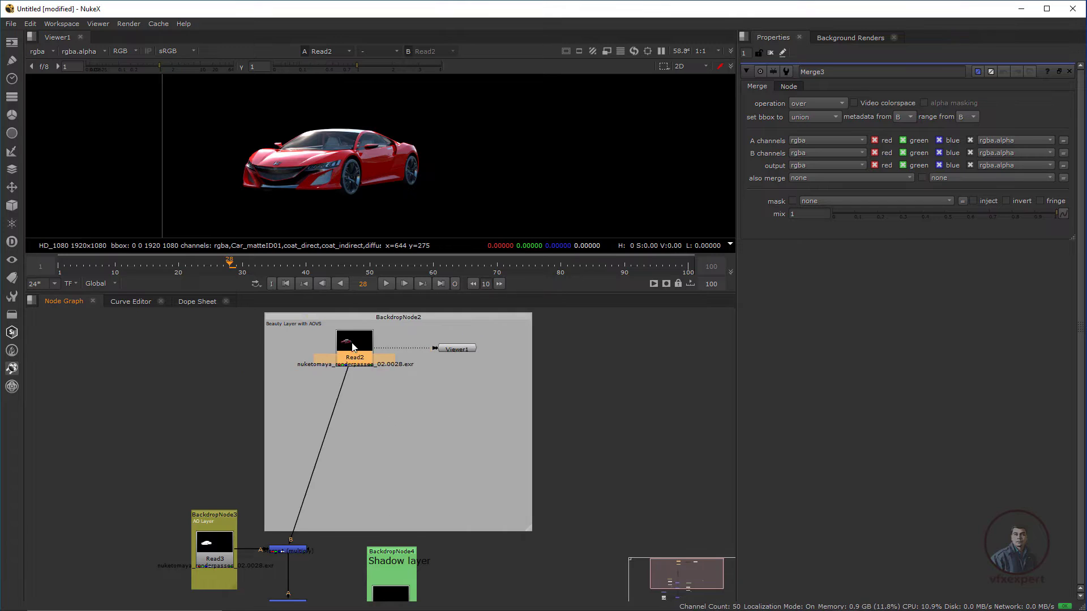
middle_drag(352, 344, 331, 401)
drag(362, 372, 400, 352)
middle_drag(388, 404, 397, 409)
drag(379, 397, 382, 397)
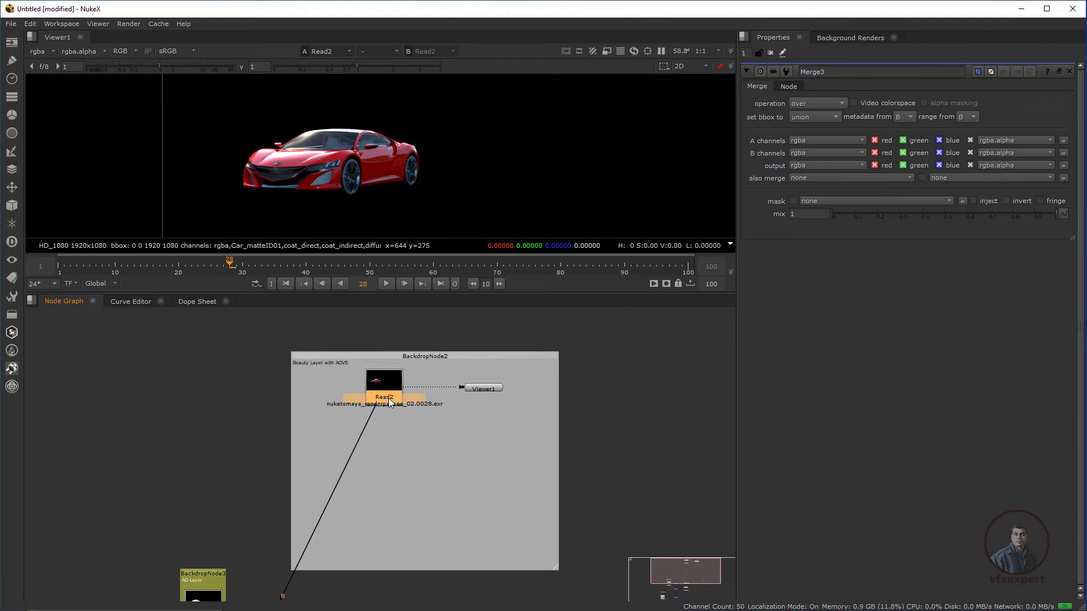
Open the beauty Read node's properties and examine the list of AOV layers available in the viewer
click(402, 169)
scroll(426, 159, down, 1)
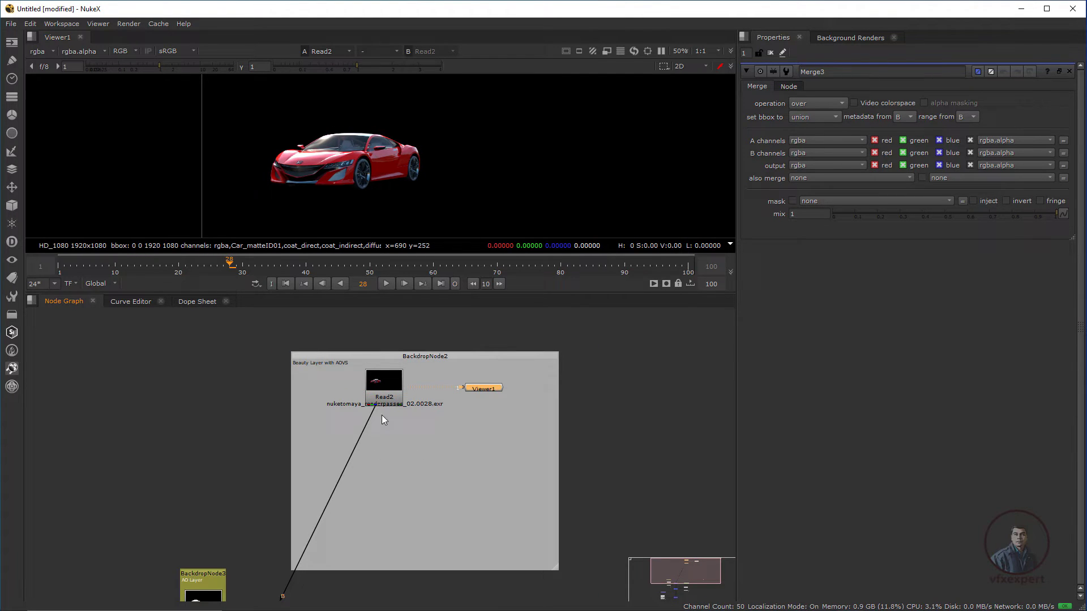
double_click(395, 389)
click(52, 50)
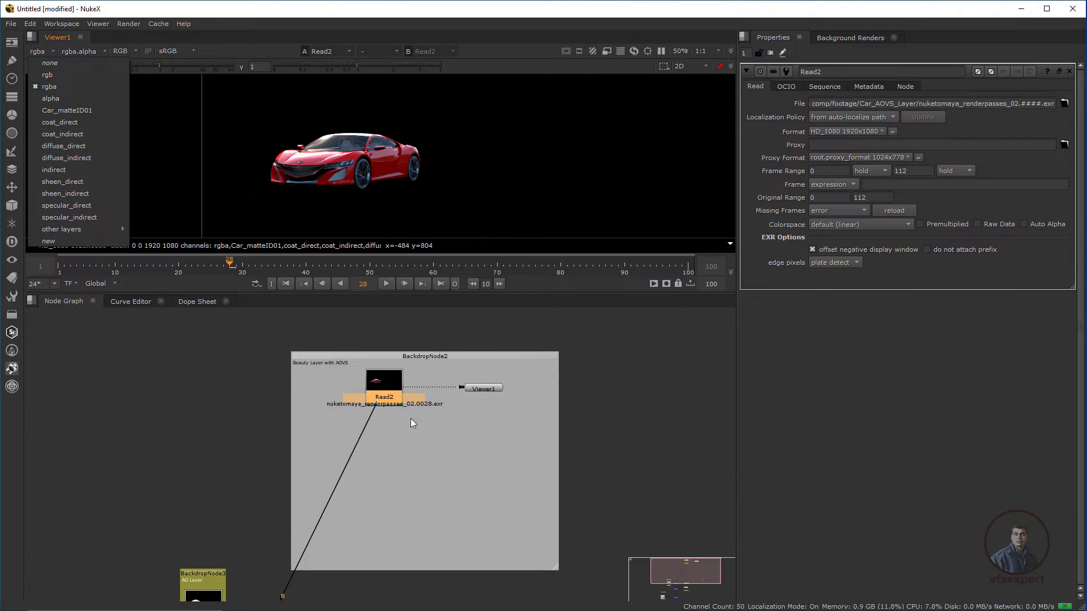
click(435, 454)
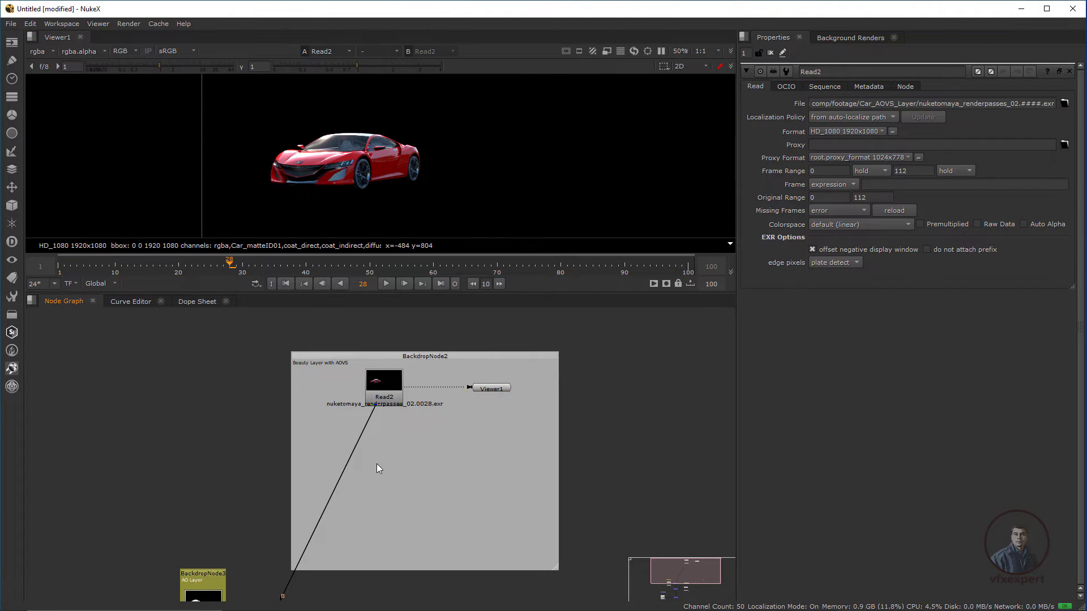
Add a Shuffle node below the beauty Read node and set its input layer to diffuse_direct
key(Tab)
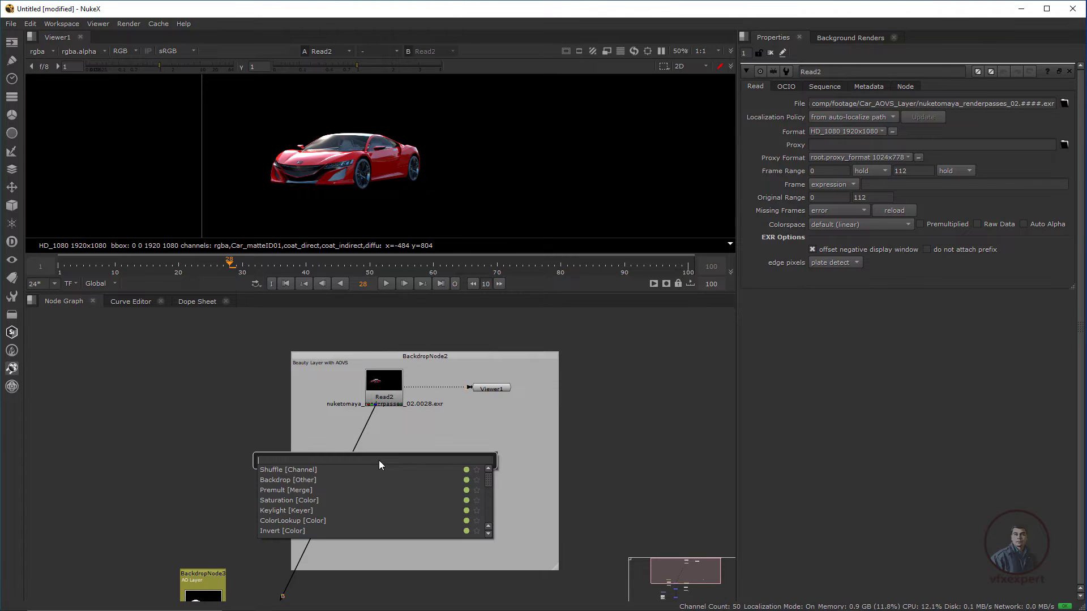
text(shuff)
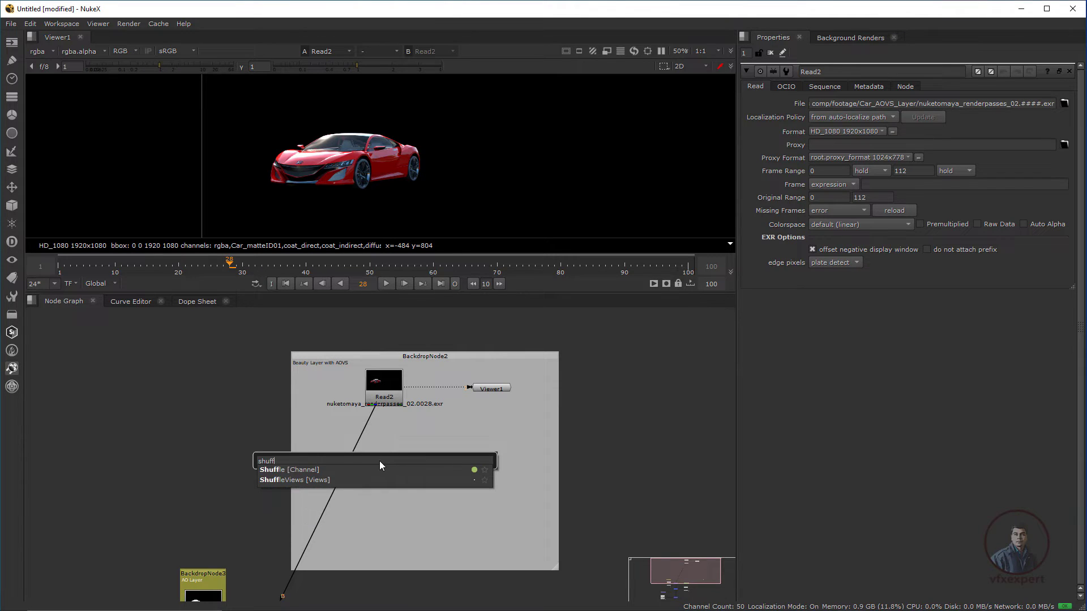
click(287, 470)
drag(378, 468, 324, 442)
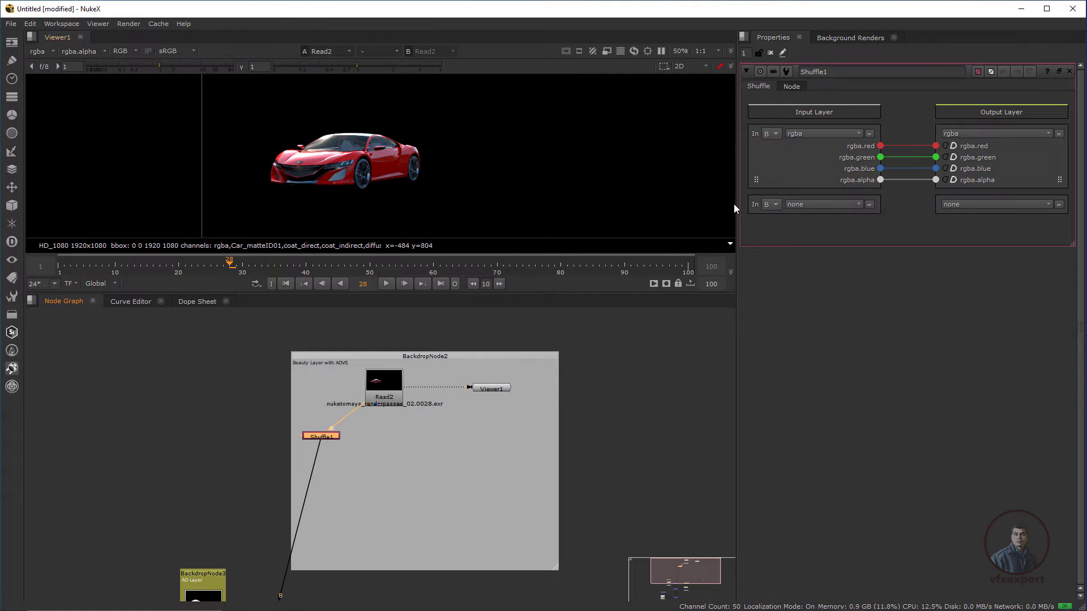
click(817, 133)
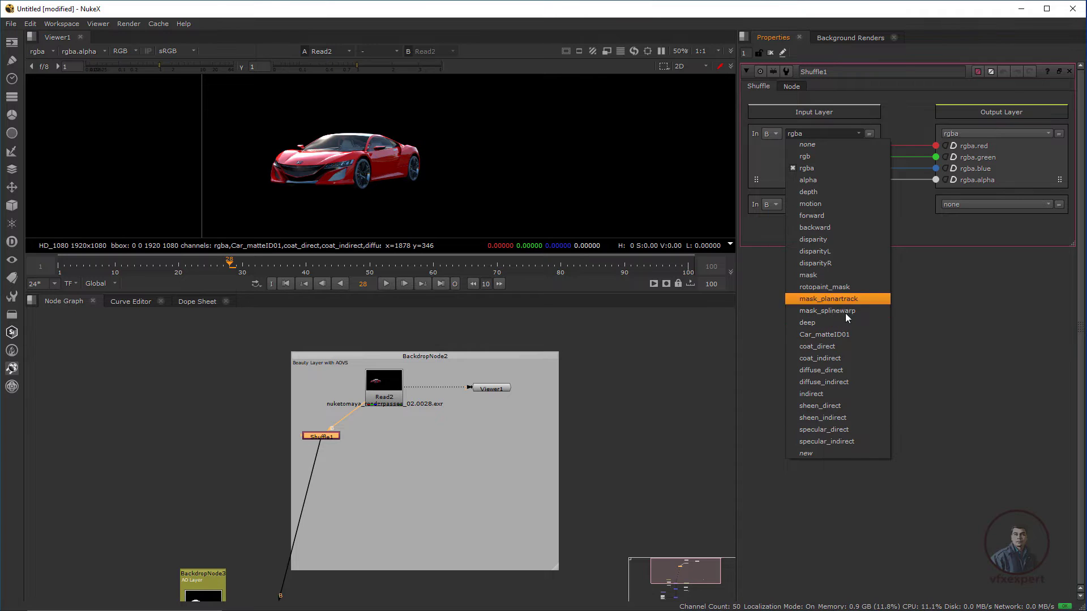
click(826, 370)
Label the Shuffle node by hand as "diffi_rirect", and clear that label again
click(791, 87)
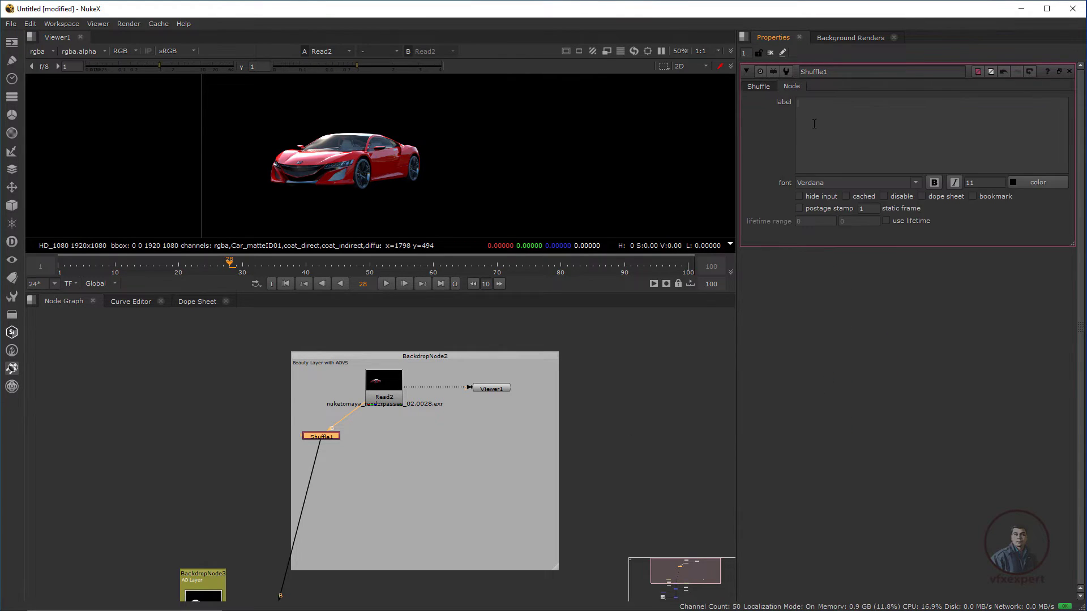
click(800, 114)
text(diff)
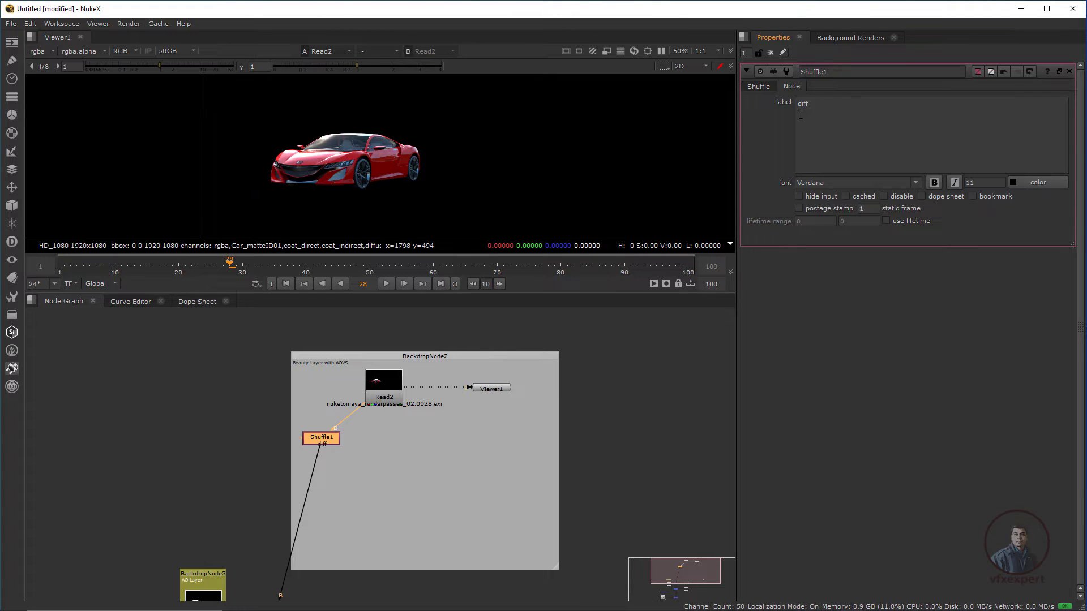
text(i_rirect)
click(359, 467)
scroll(359, 467, up, 3)
click(300, 437)
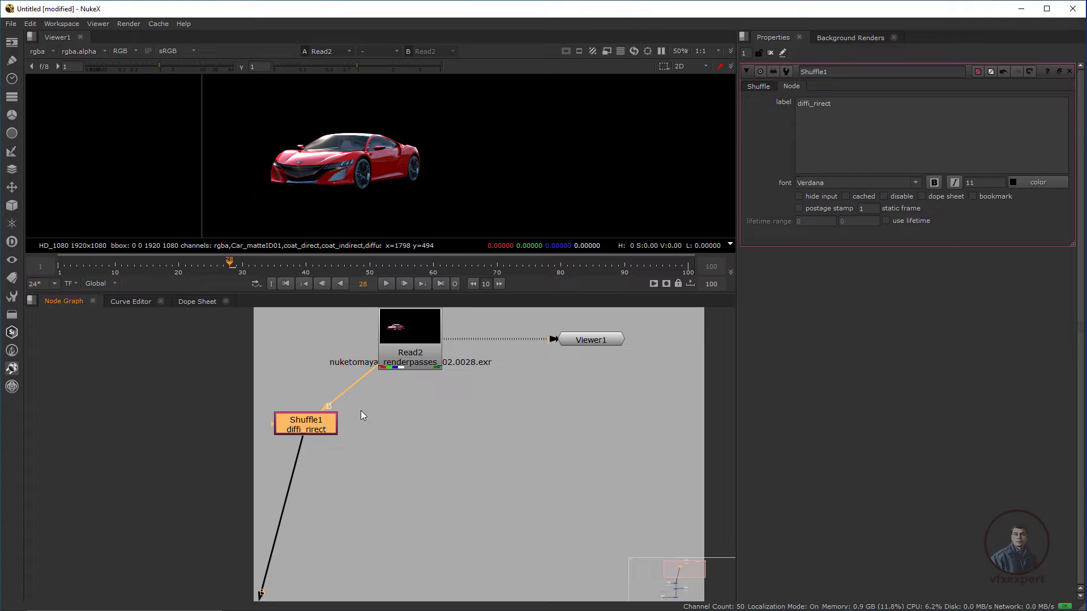
key(ctrl+a)
key(BackSpace)
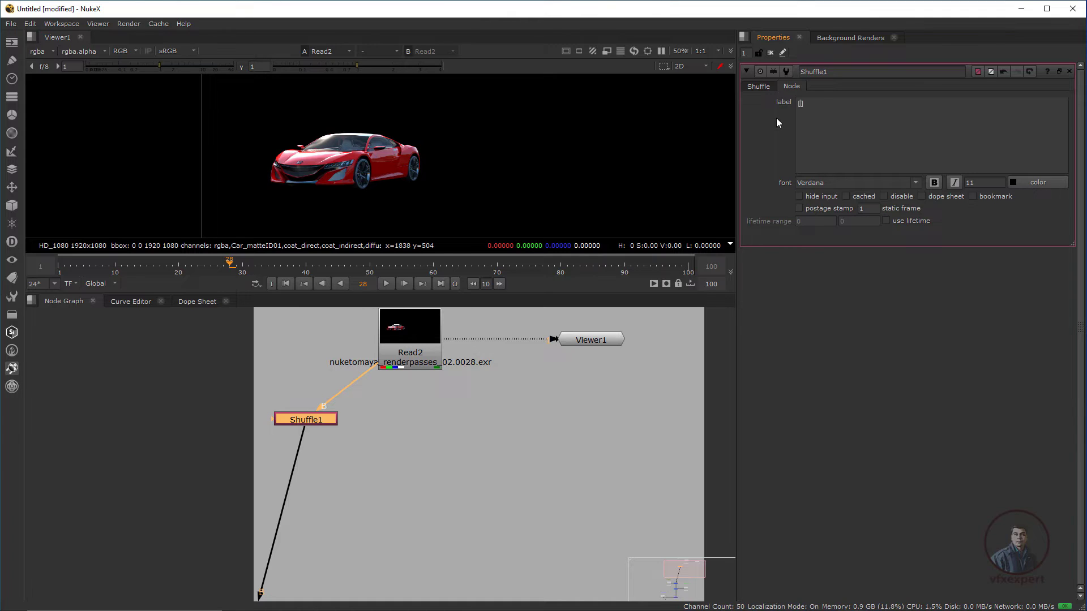
Set the Shuffle node's label to the expression [value in1] and compare it with the node's chosen input layer
text(val)
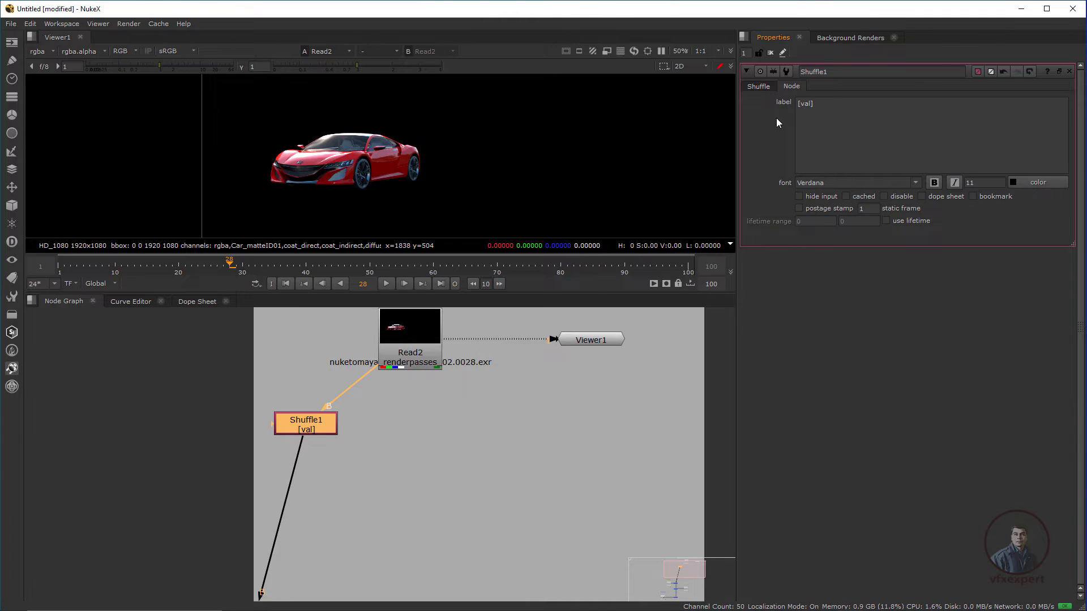
text(ue in)
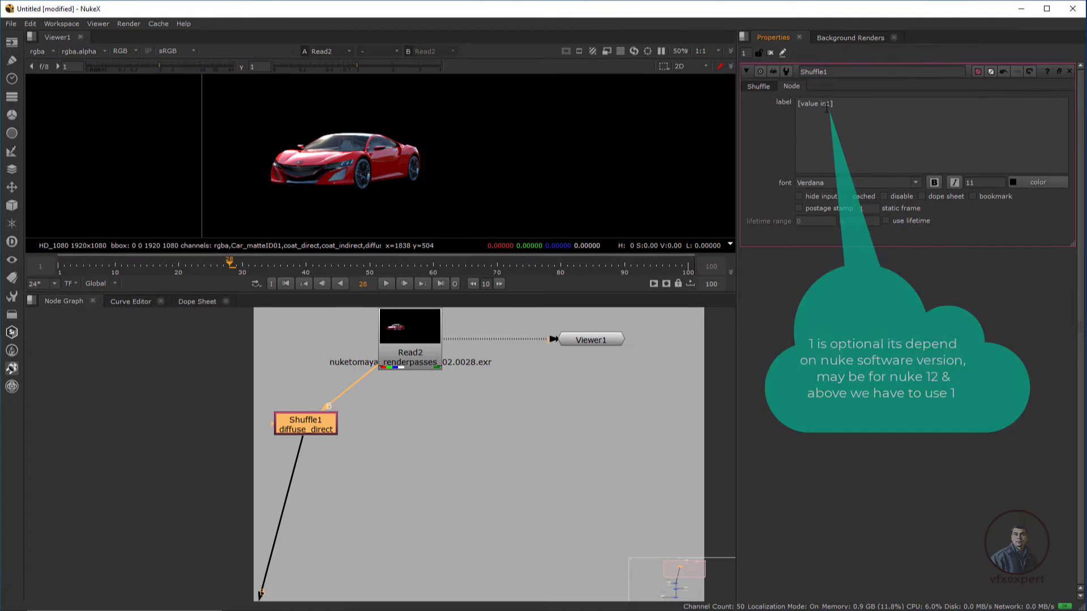
text(1)
click(318, 453)
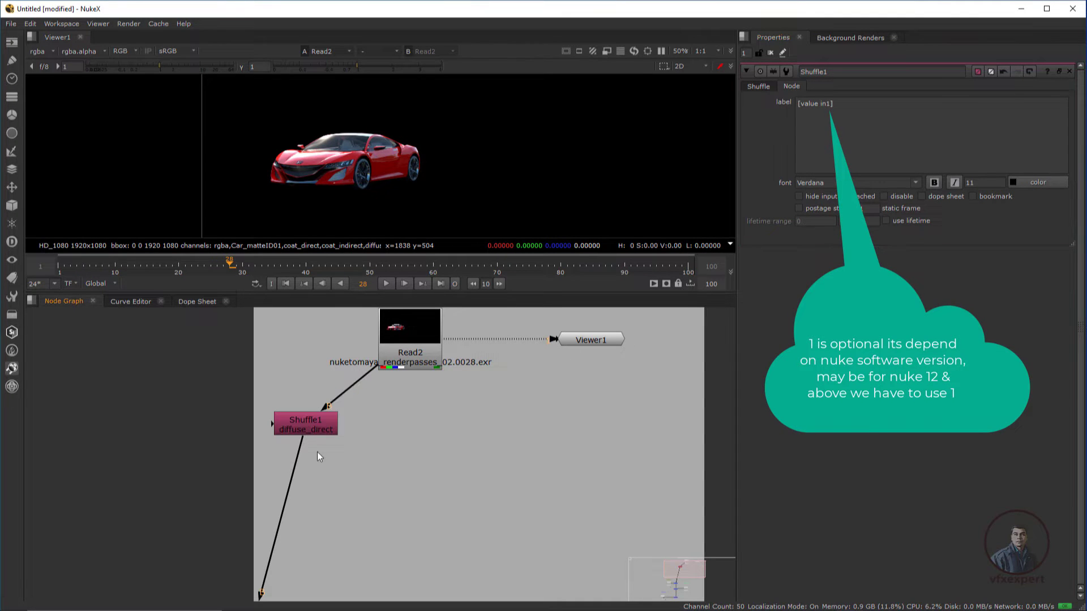
click(322, 430)
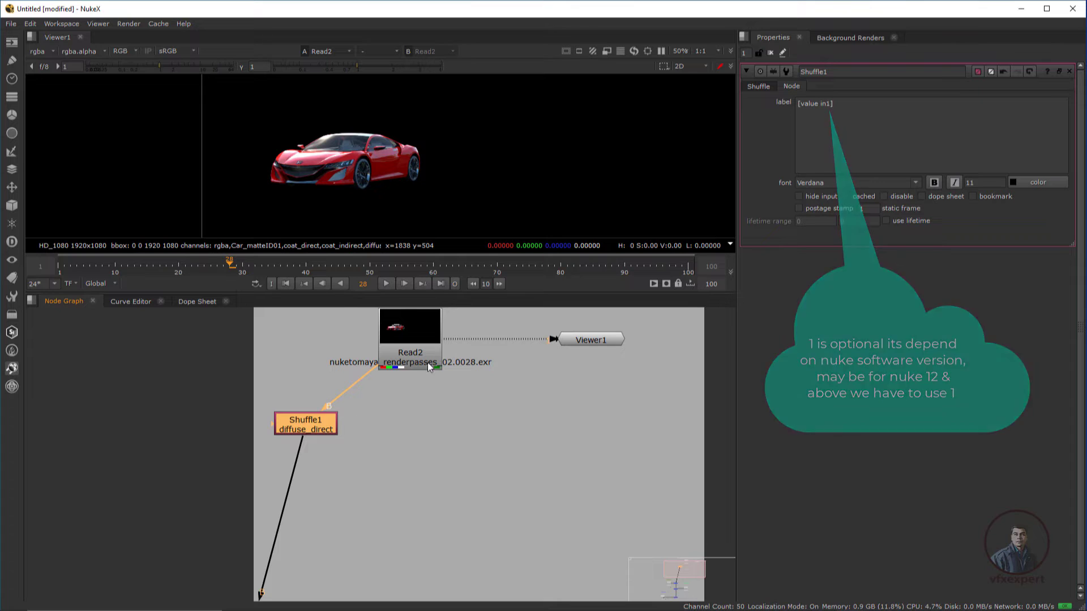
click(759, 86)
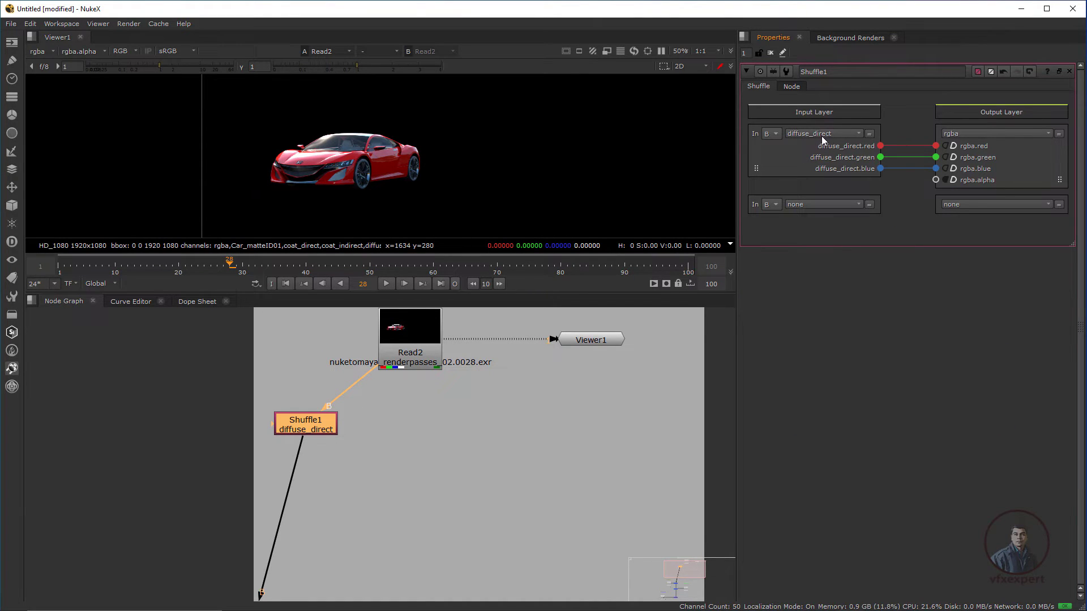
click(802, 86)
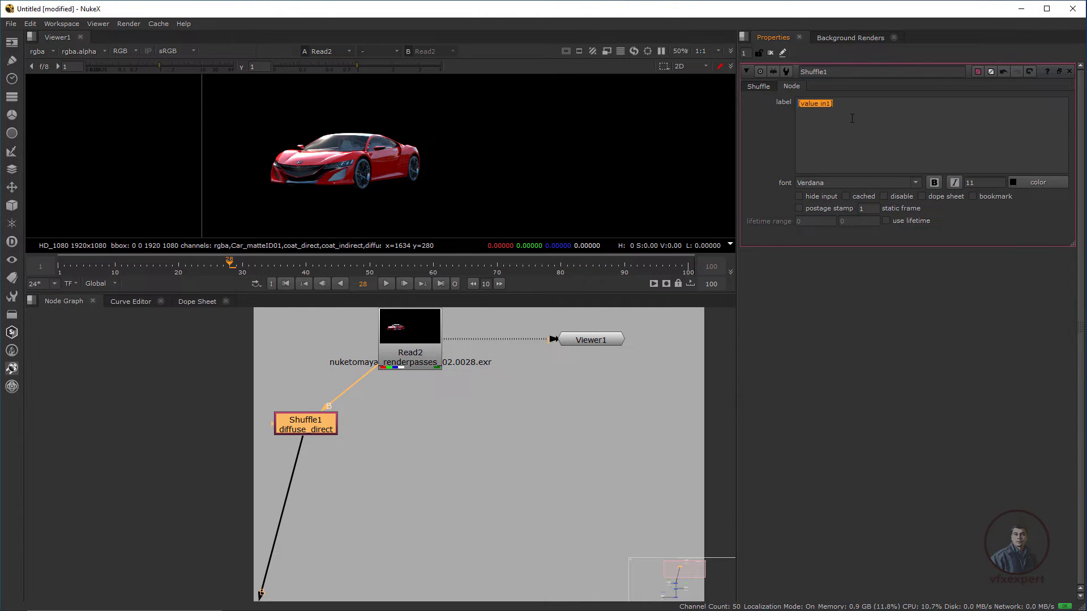
click(764, 86)
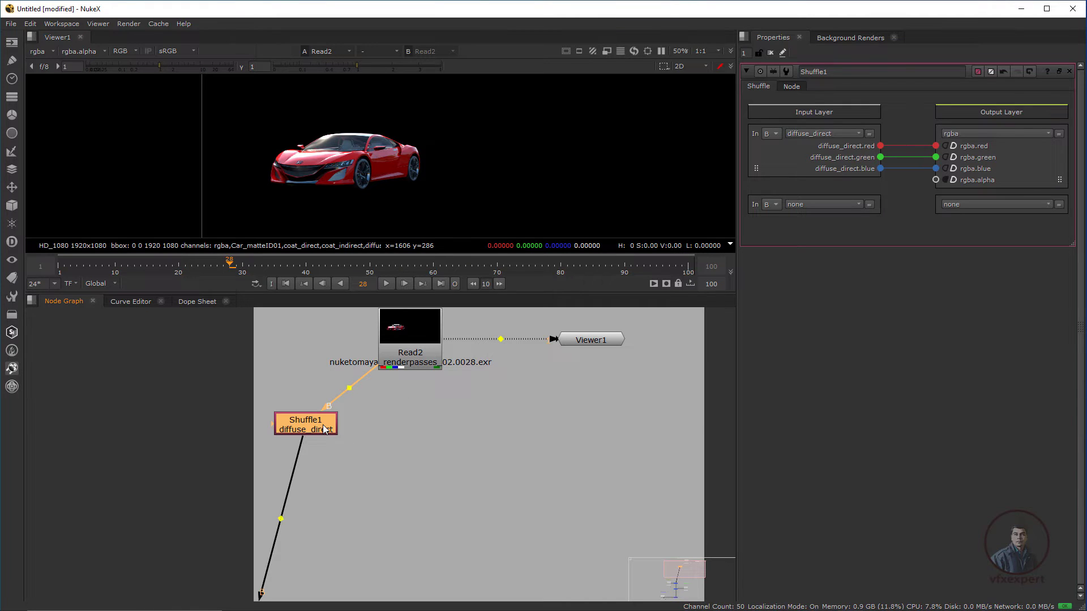
Duplicate the diffuse_direct Shuffle node beside it under the beauty Read node and set the copy's input layer to diffuse_indirect
key(ctrl+c)
click(366, 423)
key(ctrl+v)
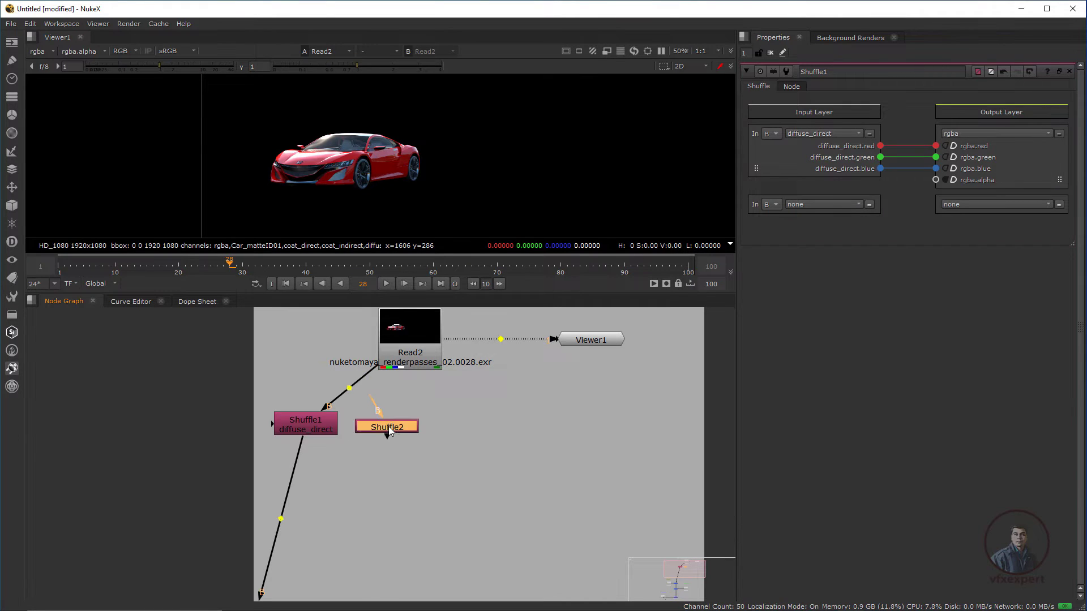
drag(387, 439, 410, 429)
double_click(411, 426)
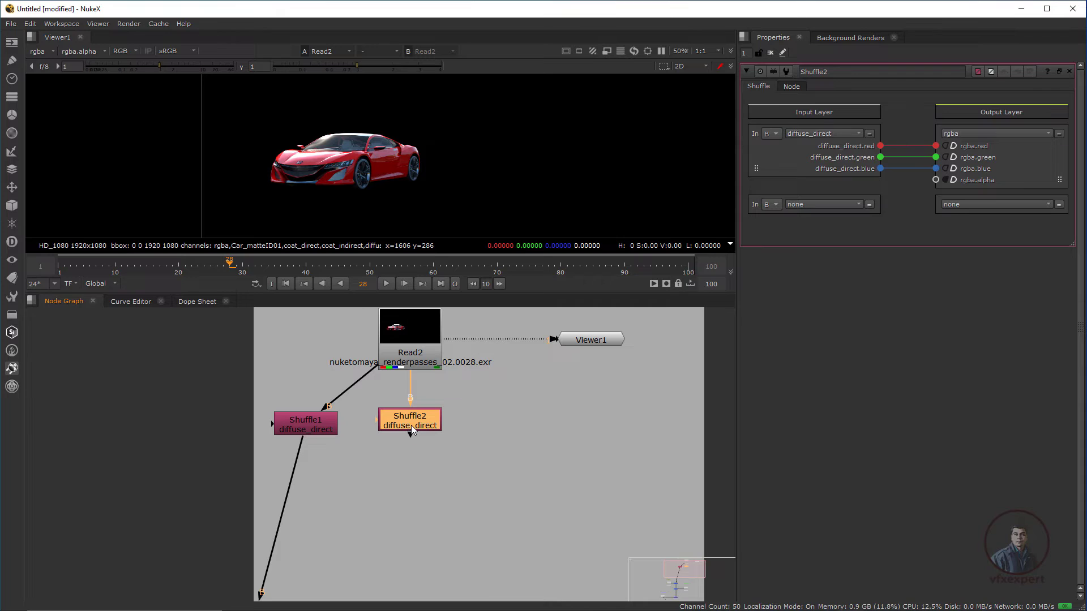
click(833, 137)
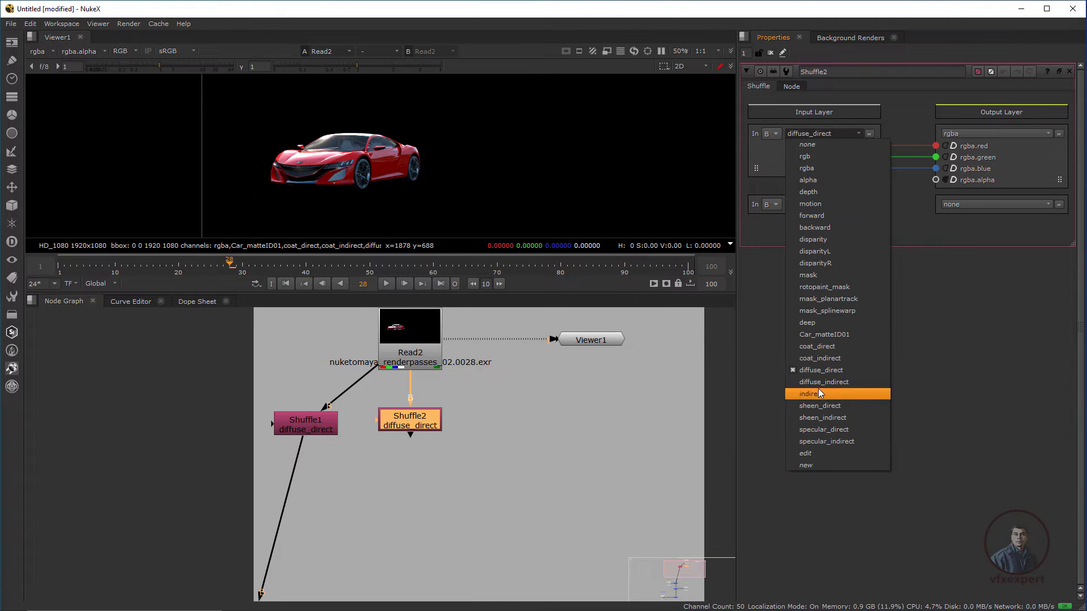
click(825, 386)
Centre the beauty Read node above the two Shuffle nodes and space the diffuse_indirect Shuffle evenly beside the first
drag(417, 425, 435, 429)
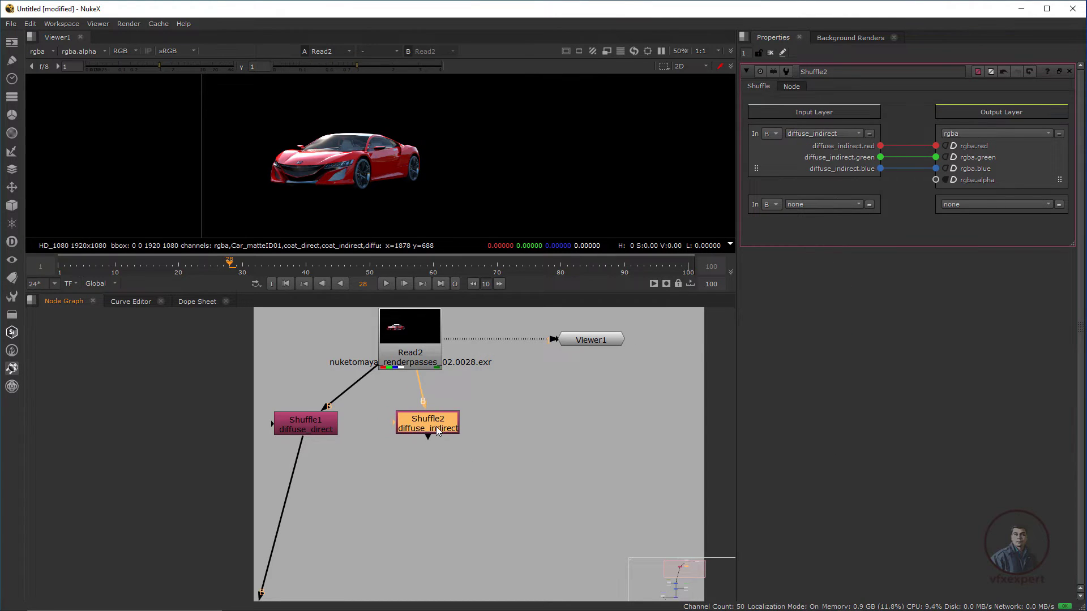
drag(413, 350, 378, 349)
drag(426, 429, 417, 430)
click(531, 402)
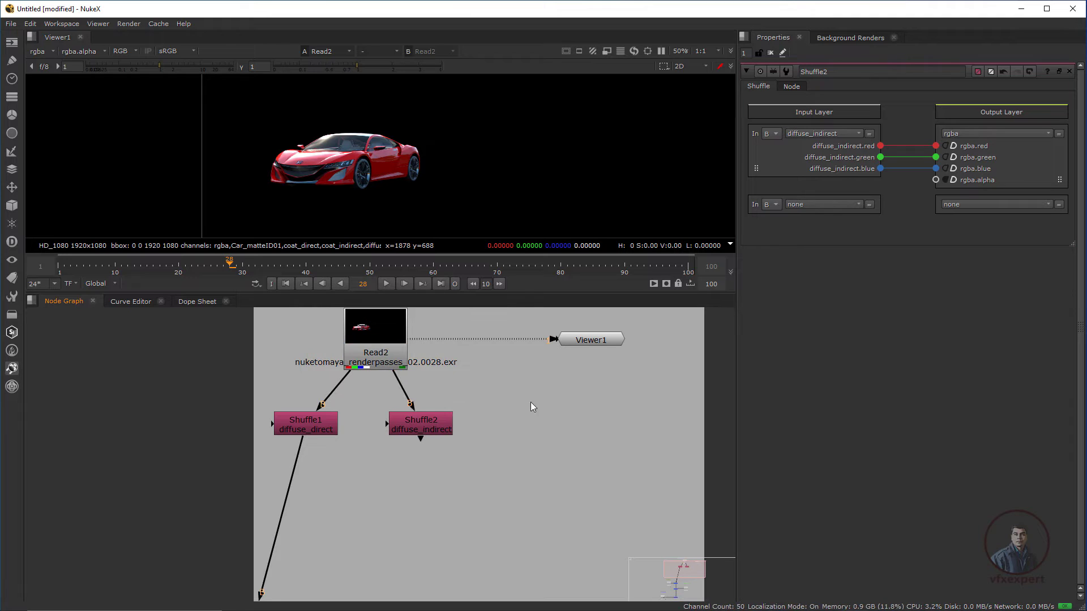
Move the Viewer node farther from the beauty Read node and nudge the diffuse_indirect Shuffle to free room for more nodes
click(589, 342)
drag(589, 341, 647, 335)
scroll(509, 436, down, 1)
middle_drag(510, 436, 424, 471)
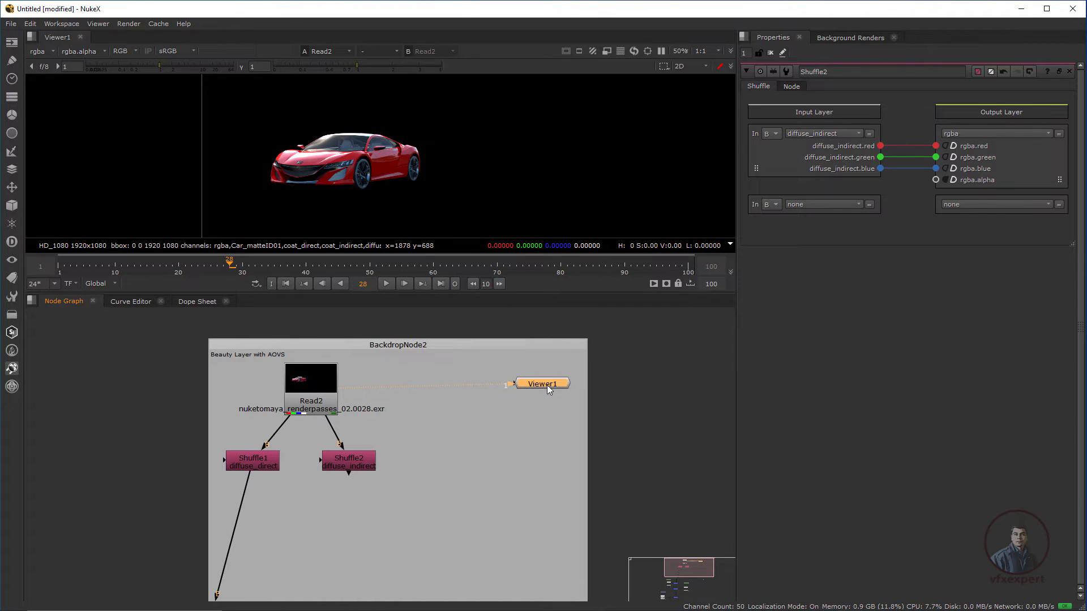
drag(548, 386, 588, 371)
drag(354, 468, 346, 467)
Add Shuffle copies fed by the beauty Read node for coat_direct, coat_indirect, specular_direct and specular_indirect
click(417, 473)
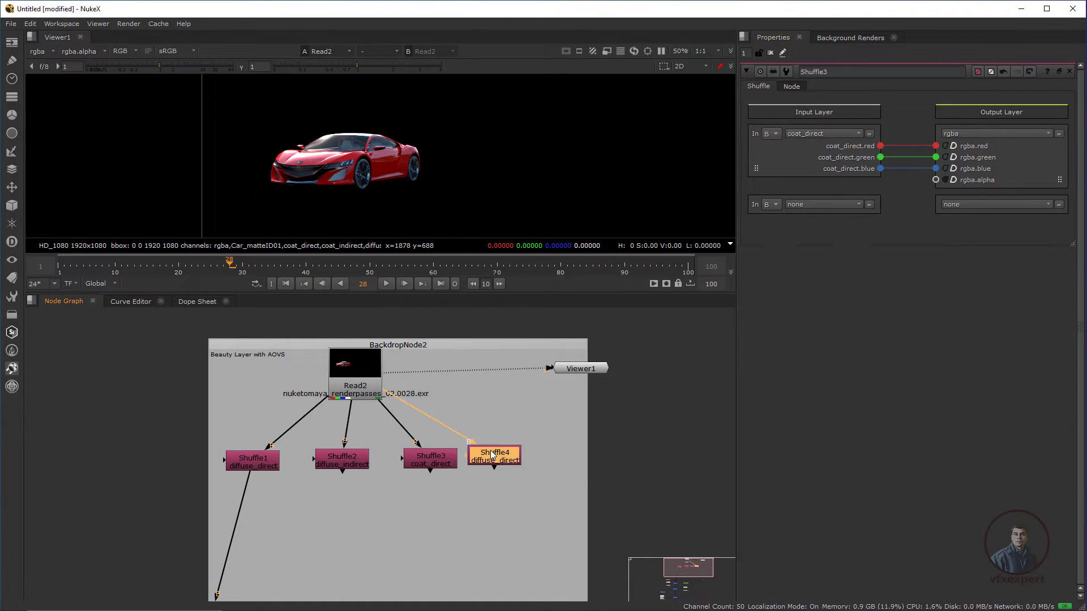
drag(490, 450, 464, 459)
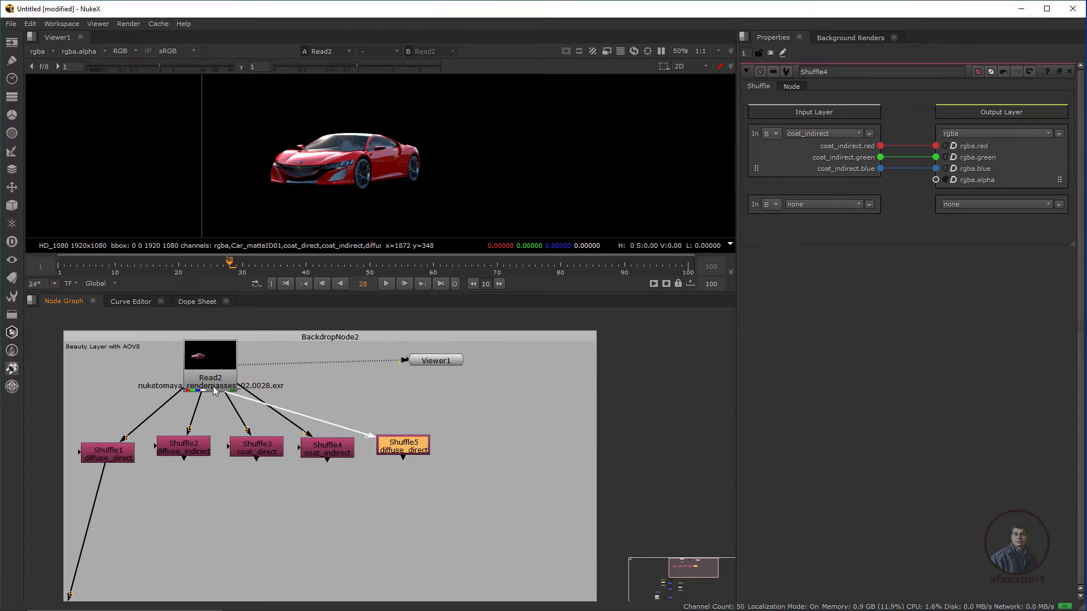
click(823, 133)
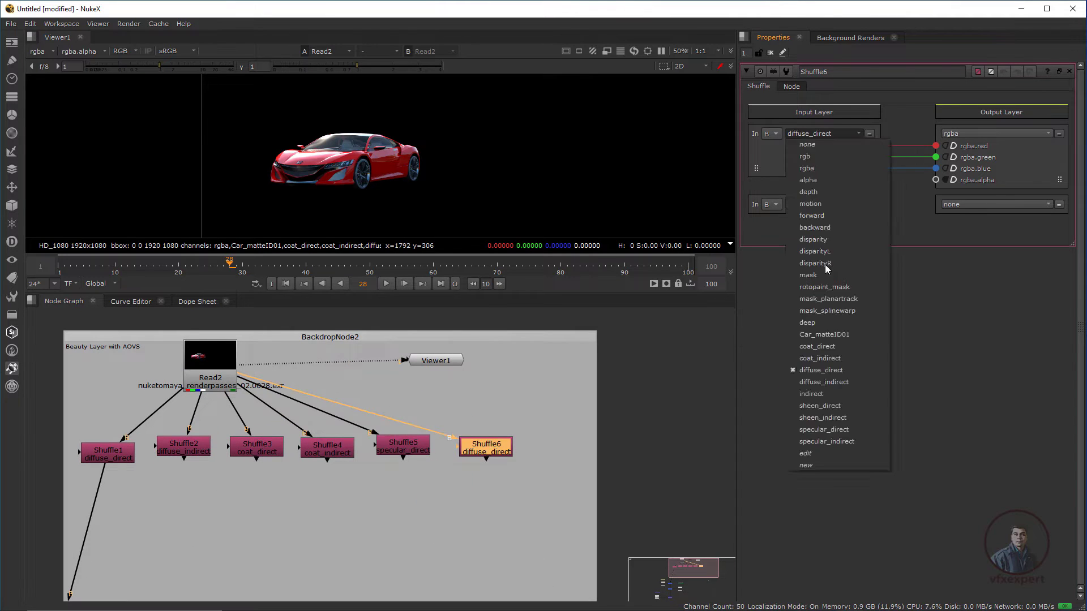
click(821, 424)
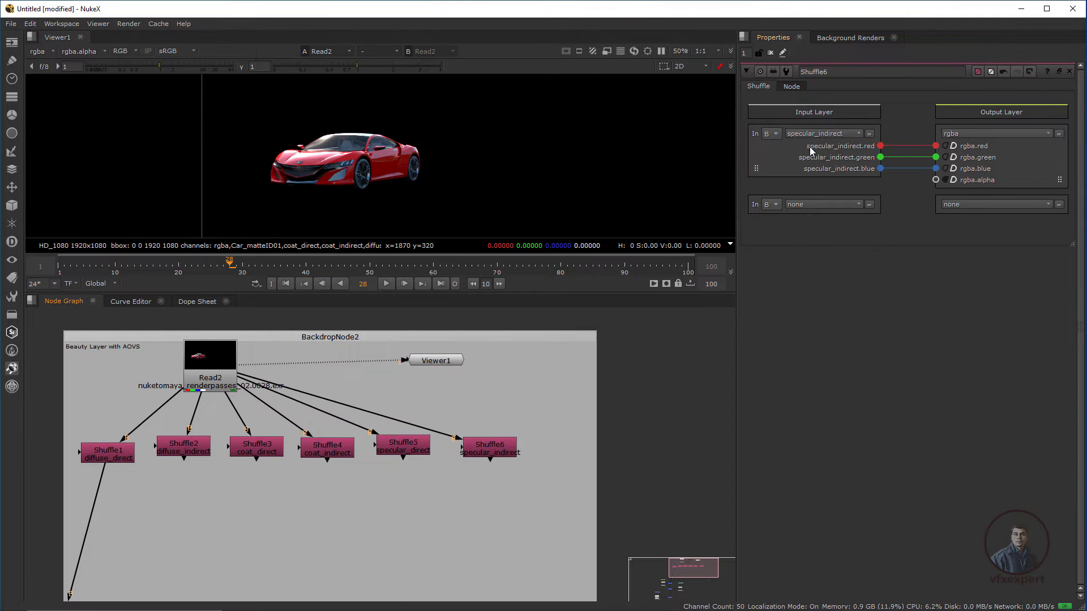
Paste a seventh Shuffle node, connect it to the beauty Read node and set its input layer to sheen_direct
click(823, 133)
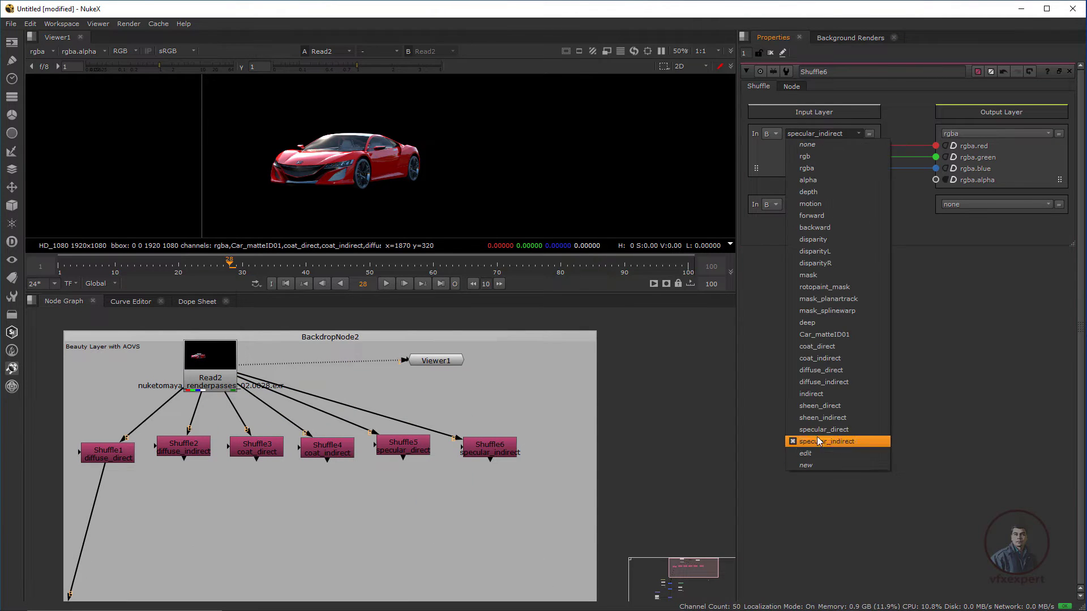
click(553, 486)
click(542, 451)
key(ctrl+v)
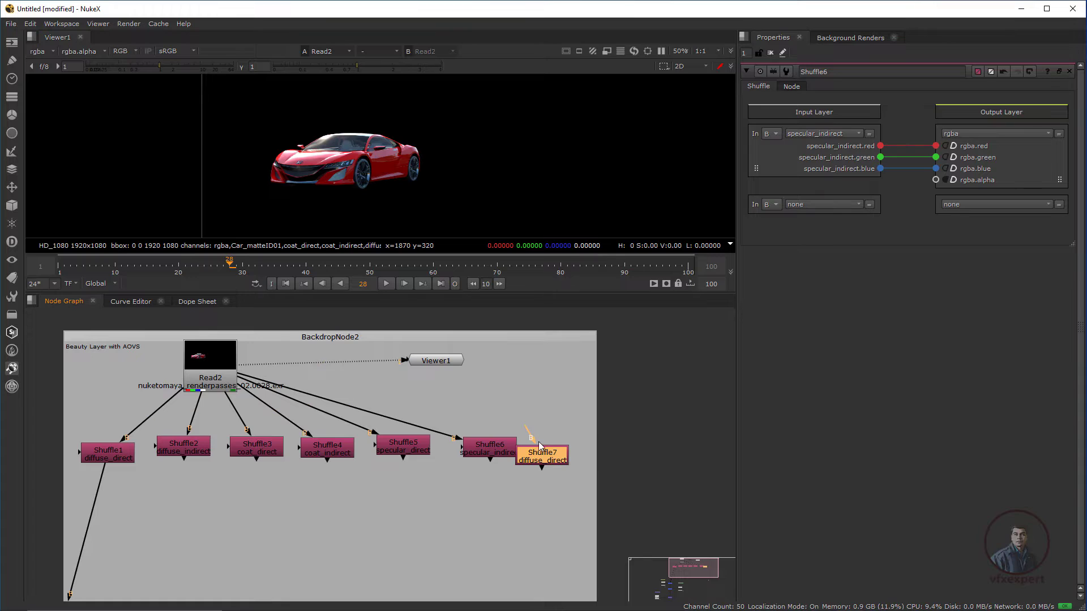
drag(532, 437, 201, 388)
double_click(553, 455)
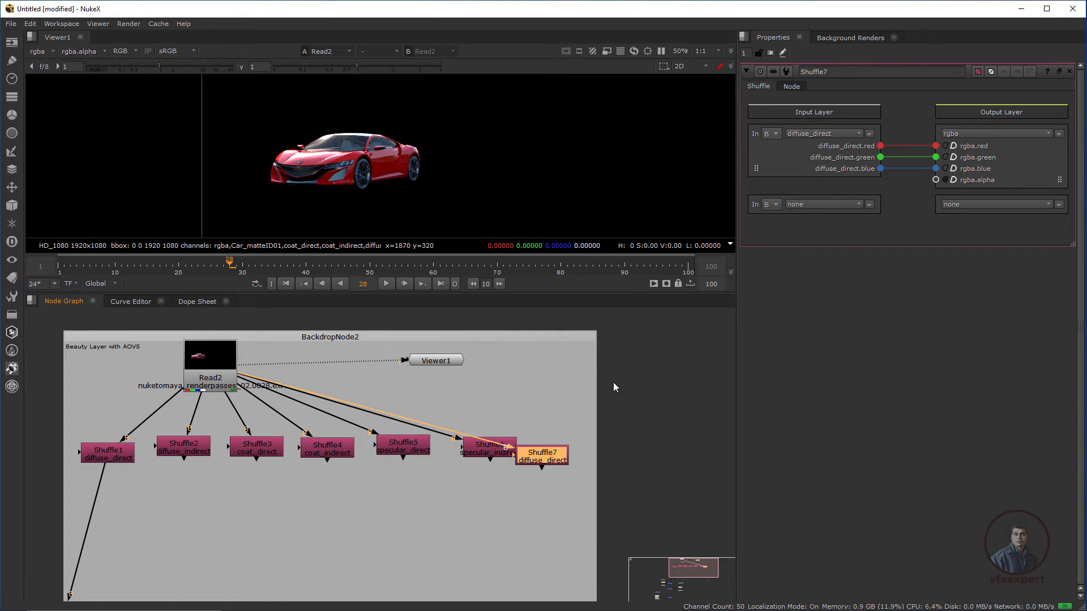
click(843, 136)
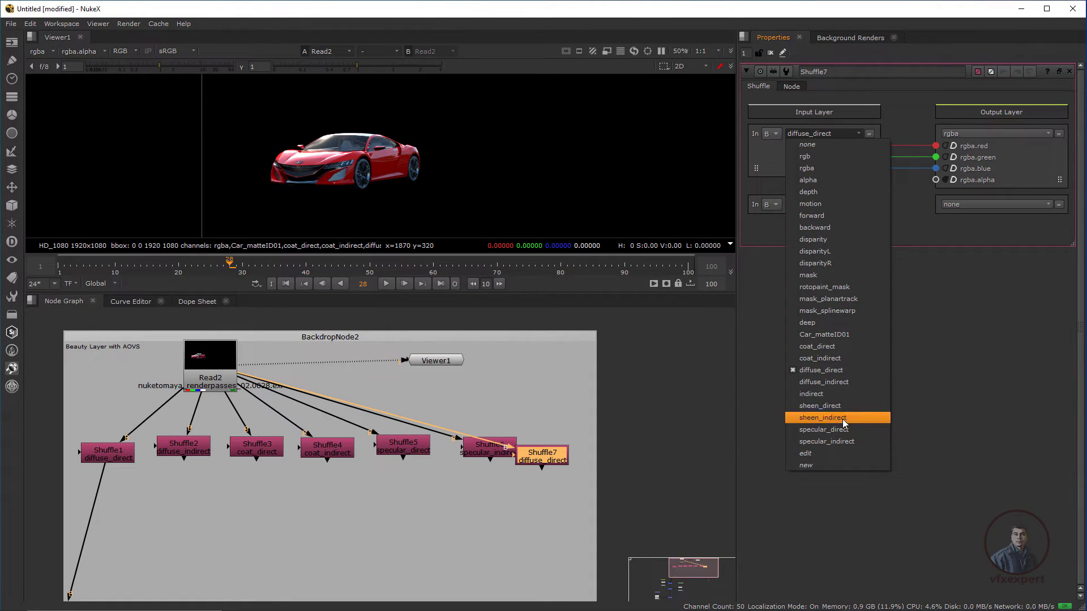
click(830, 406)
drag(545, 460, 560, 452)
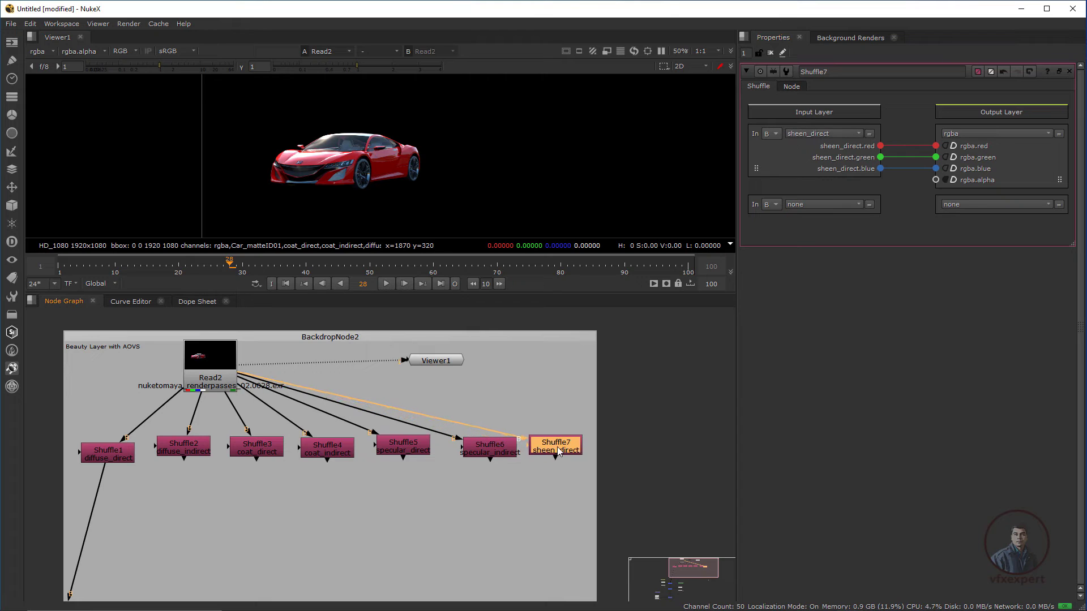
Inspect the sheen_direct pass in the viewer with the gain raised to 2.5, and delete its Shuffle node
key(1)
scroll(453, 170, down, 1)
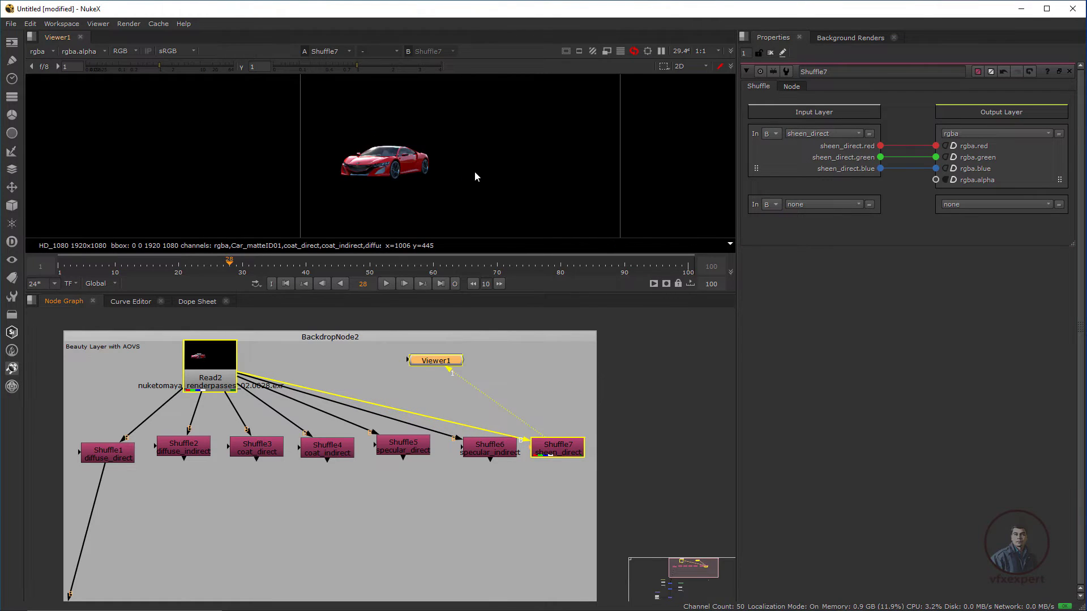
click(476, 171)
scroll(477, 172, down, 1)
middle_drag(486, 173, 442, 178)
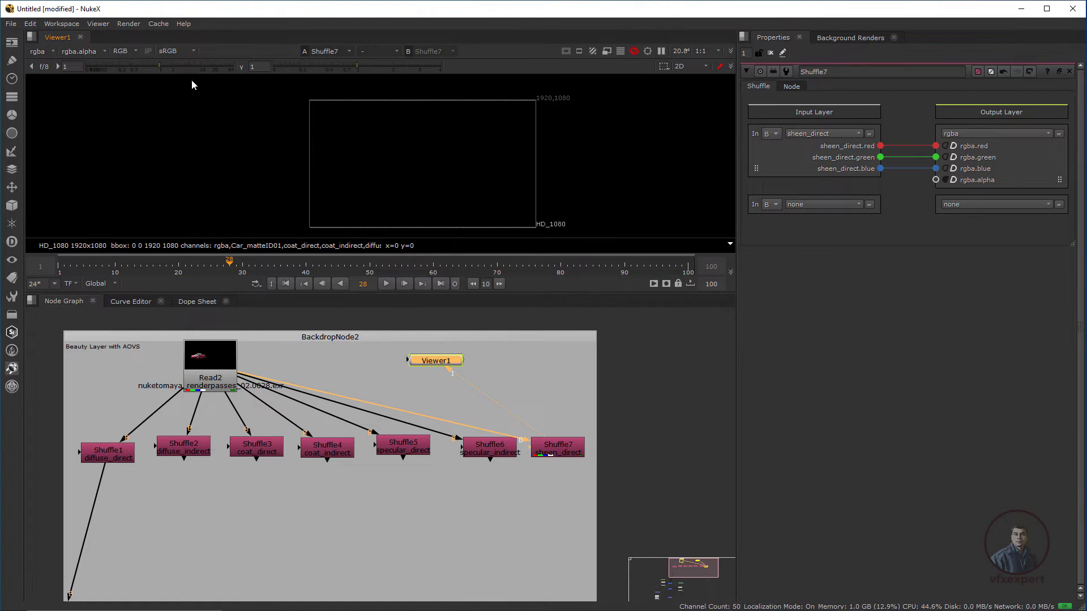
drag(150, 80, 178, 83)
click(566, 453)
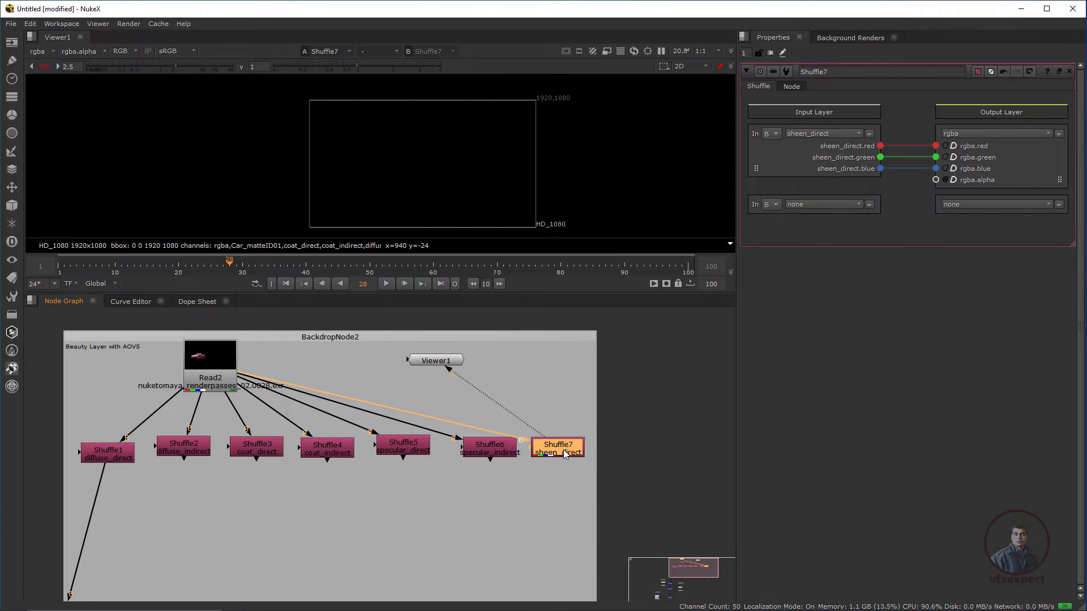
key(Delete)
Display the specular_indirect Shuffle node's pass in the viewer and inspect the car
click(494, 450)
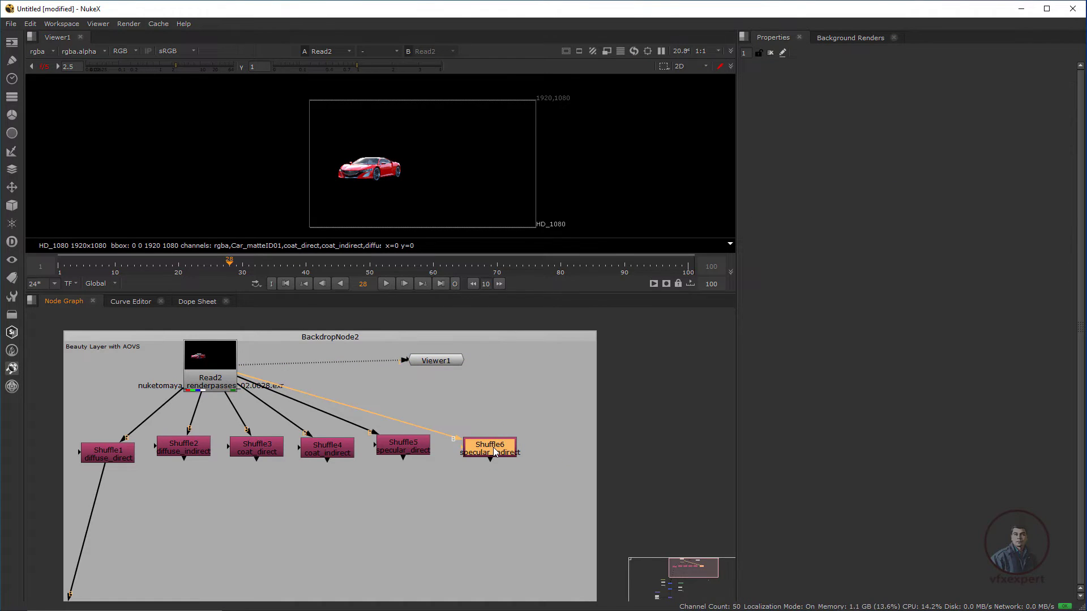
scroll(381, 179, up, 5)
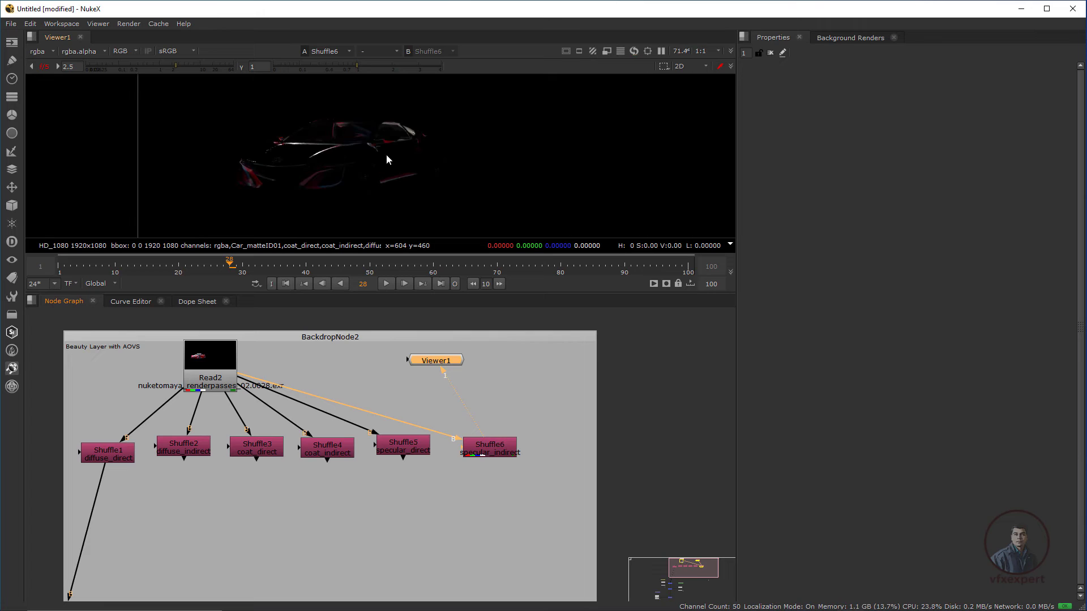
Display the specular_direct Shuffle node's pass in the viewer and place the Viewer node beneath it
click(412, 450)
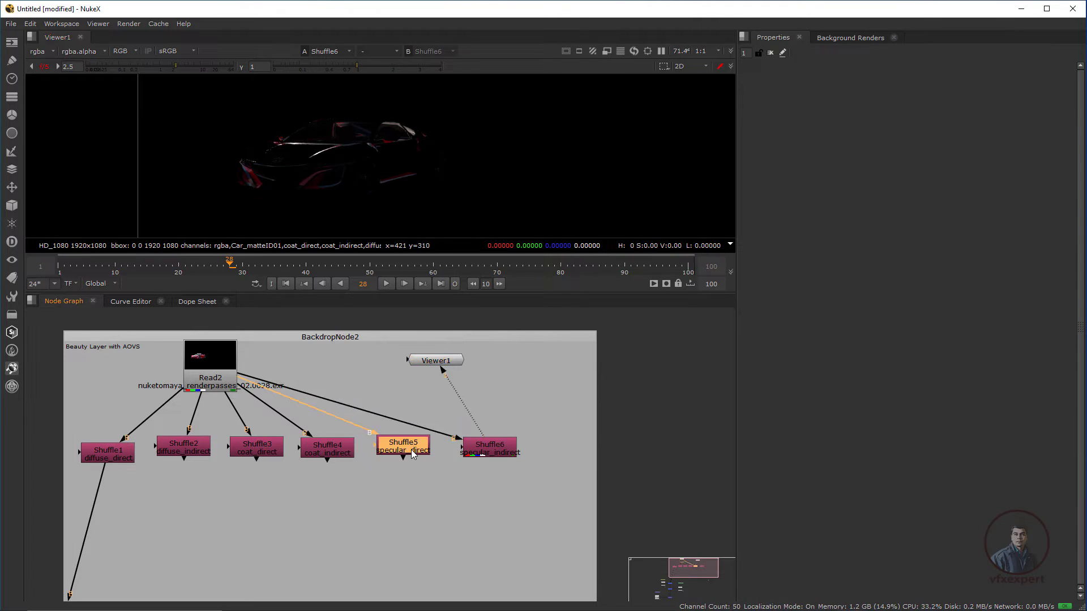
key(1)
drag(439, 367, 404, 535)
scroll(382, 194, down, 1)
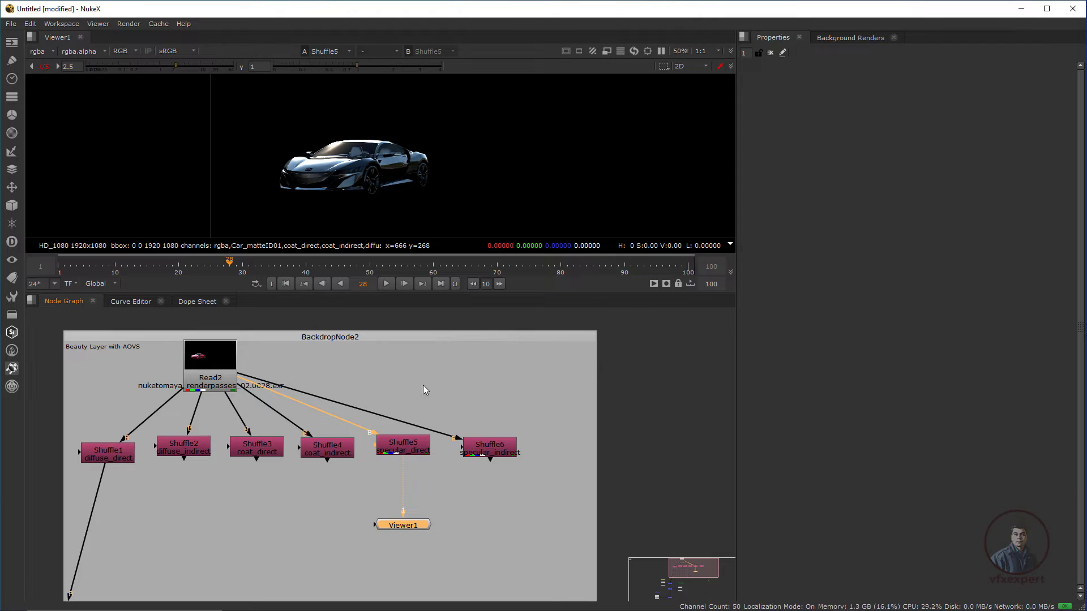
Reposition the beauty Read node more centrally above the row of Shuffle nodes
drag(212, 374, 244, 366)
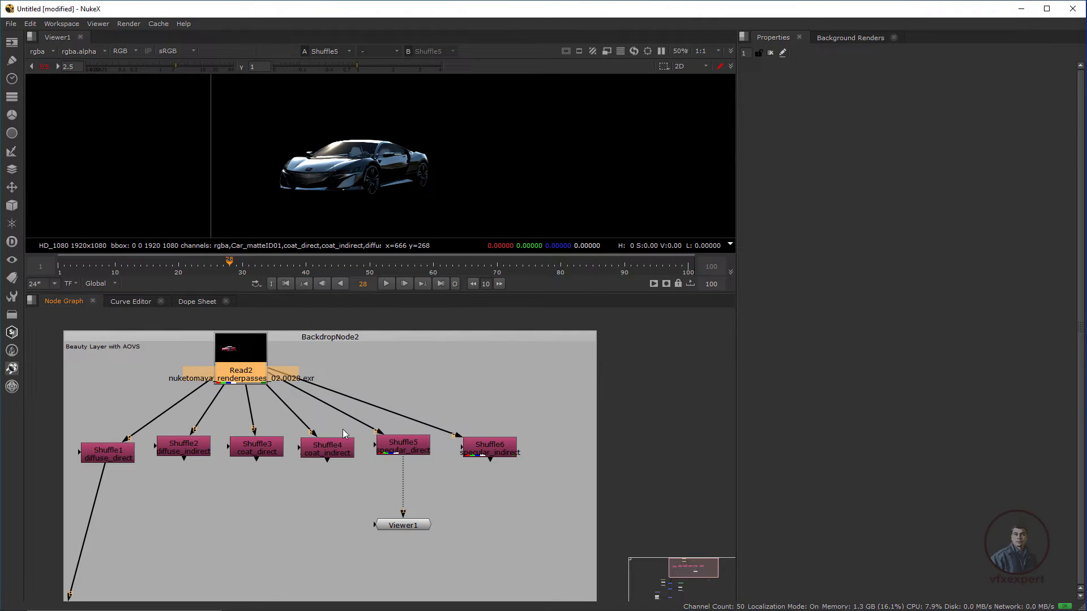
scroll(355, 458, down, 1)
middle_drag(361, 473, 422, 448)
scroll(355, 492, up, 2)
scroll(293, 459, down, 1)
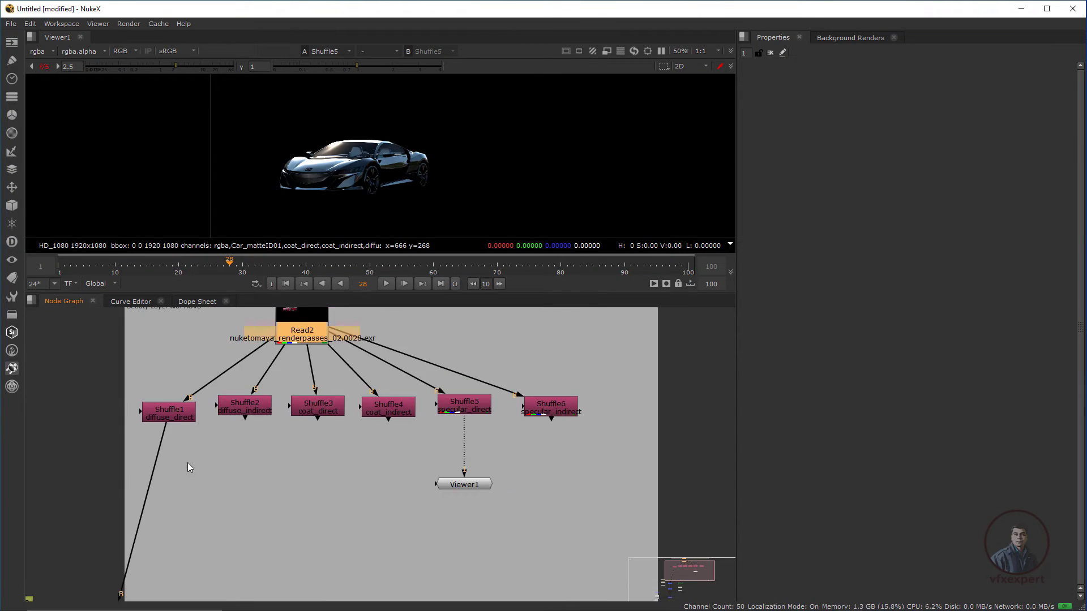
Add a Merge node with diffuse_direct as its B input and diffuse_indirect as its A input, and display it in the viewer
drag(243, 405, 243, 406)
drag(140, 376, 226, 450)
click(243, 487)
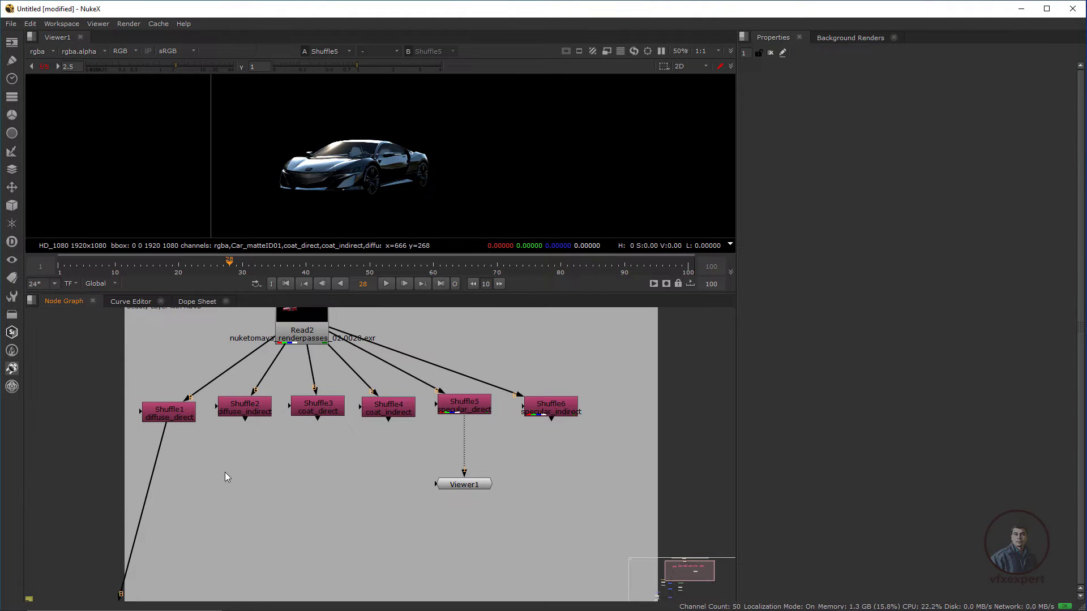
key(m)
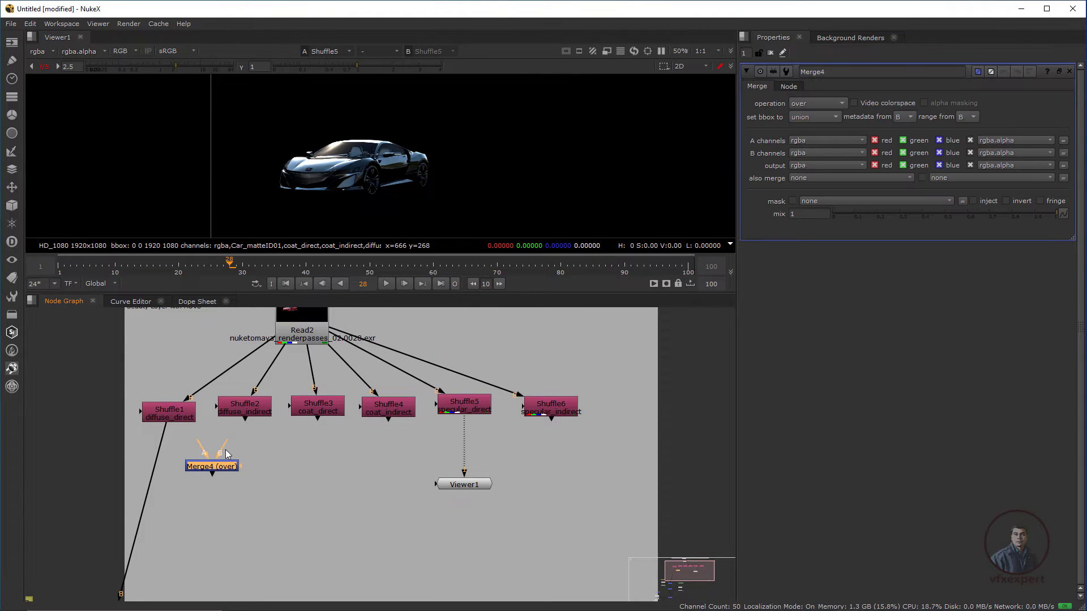
drag(159, 435, 169, 415)
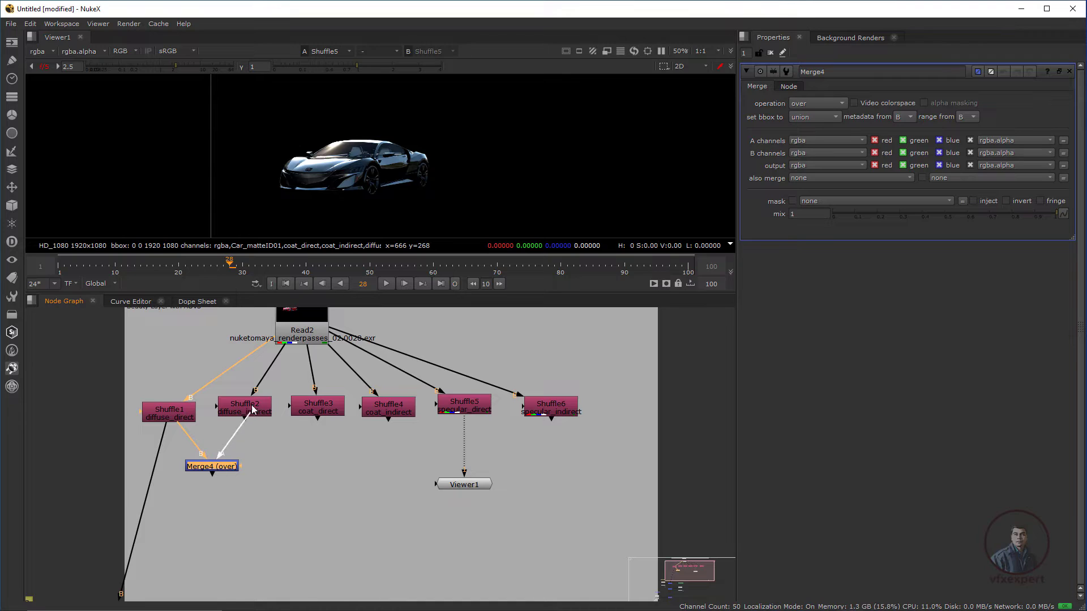
drag(252, 408, 249, 407)
drag(463, 424, 223, 465)
drag(467, 483, 218, 481)
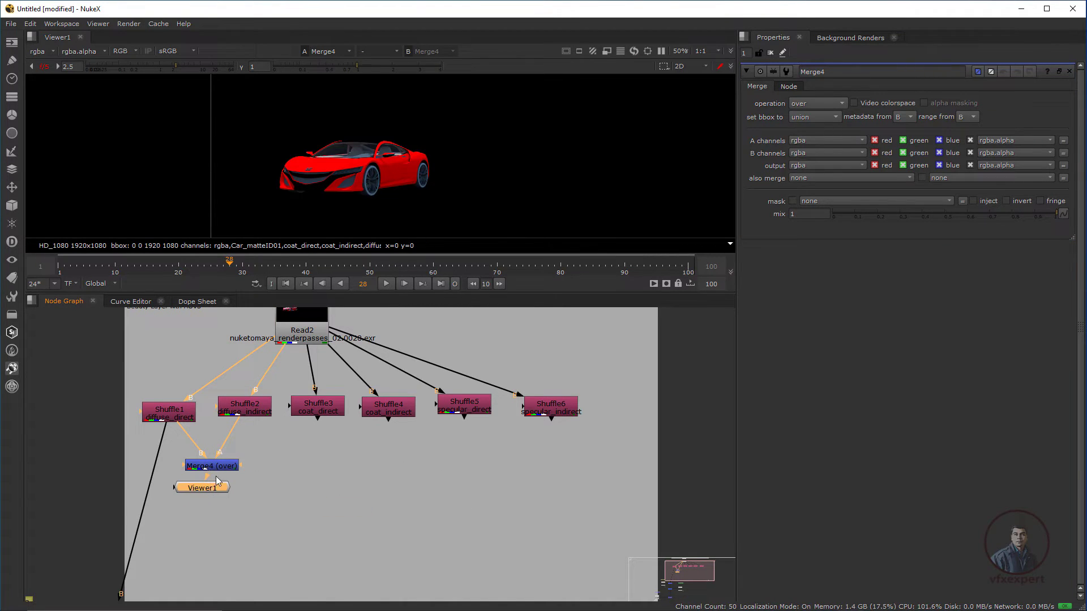
Set the diffuse Merge node's operation to plus and place the Viewer node beneath it
click(221, 473)
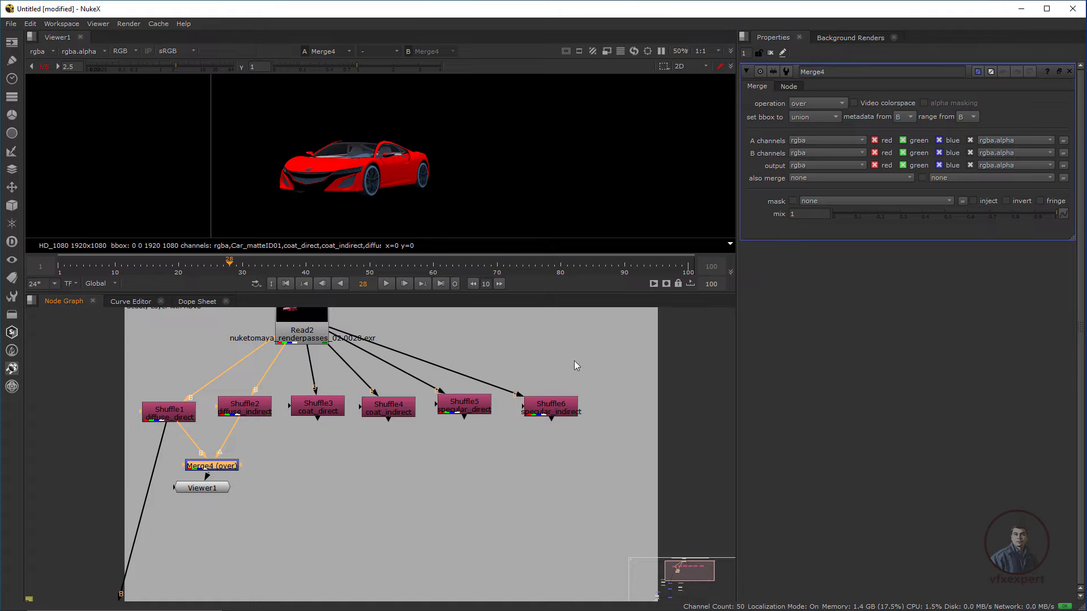
click(821, 104)
click(821, 294)
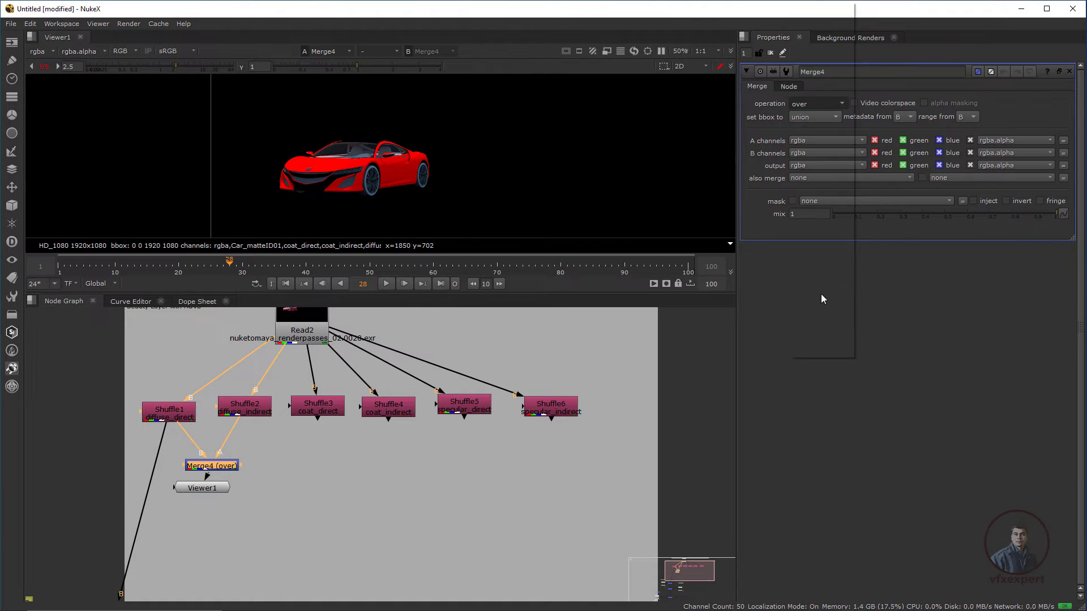
drag(212, 493, 226, 505)
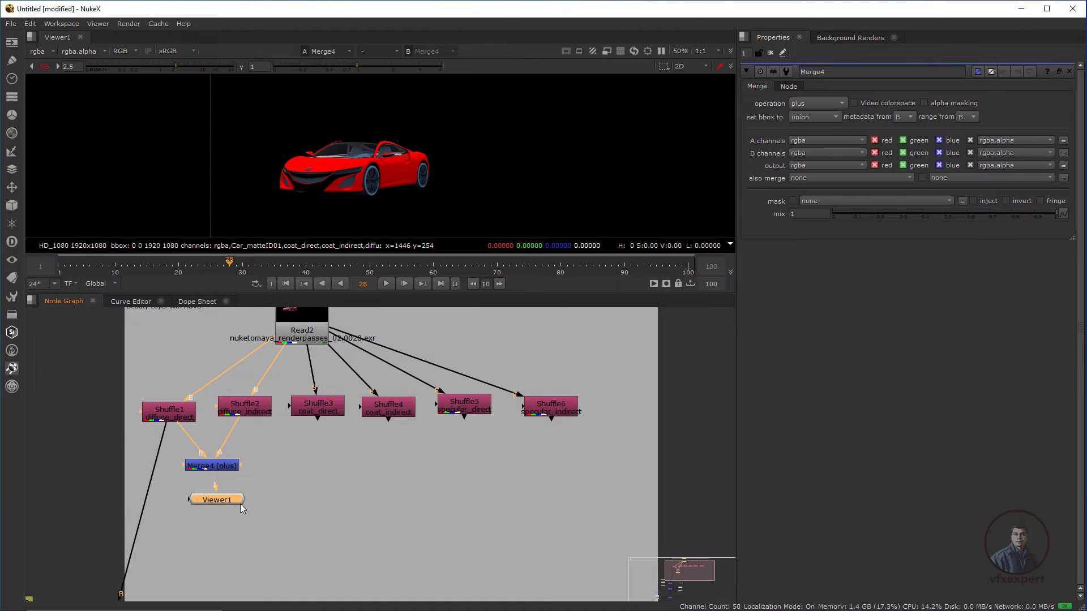
drag(225, 511, 220, 517)
Add two copies of the plus Merge, one joining coat_direct and coat_indirect, the other joining specular_direct and specular_indirect
click(230, 468)
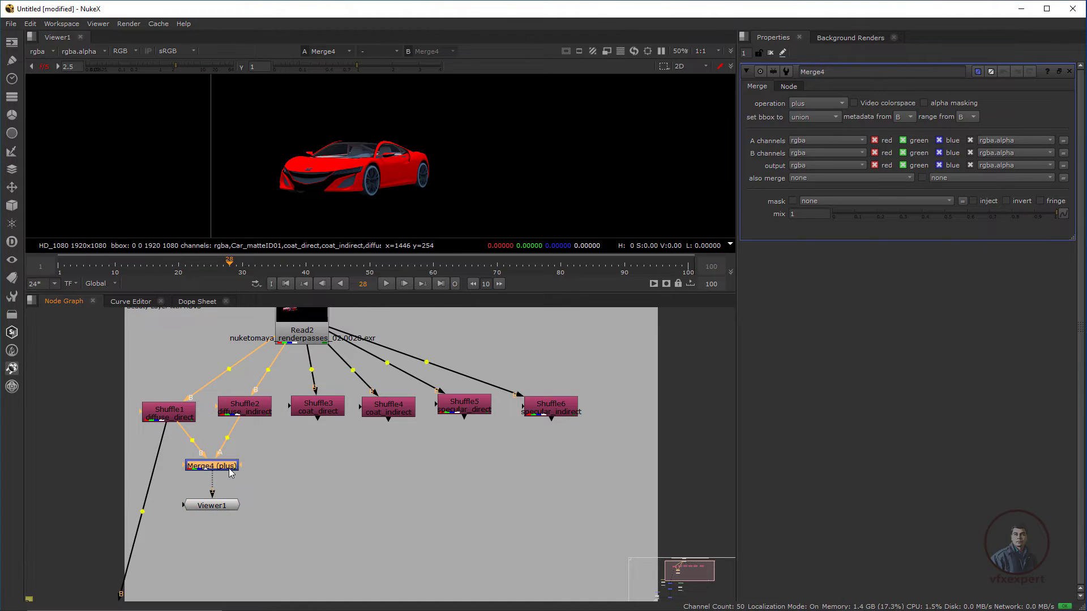
click(346, 455)
key(m)
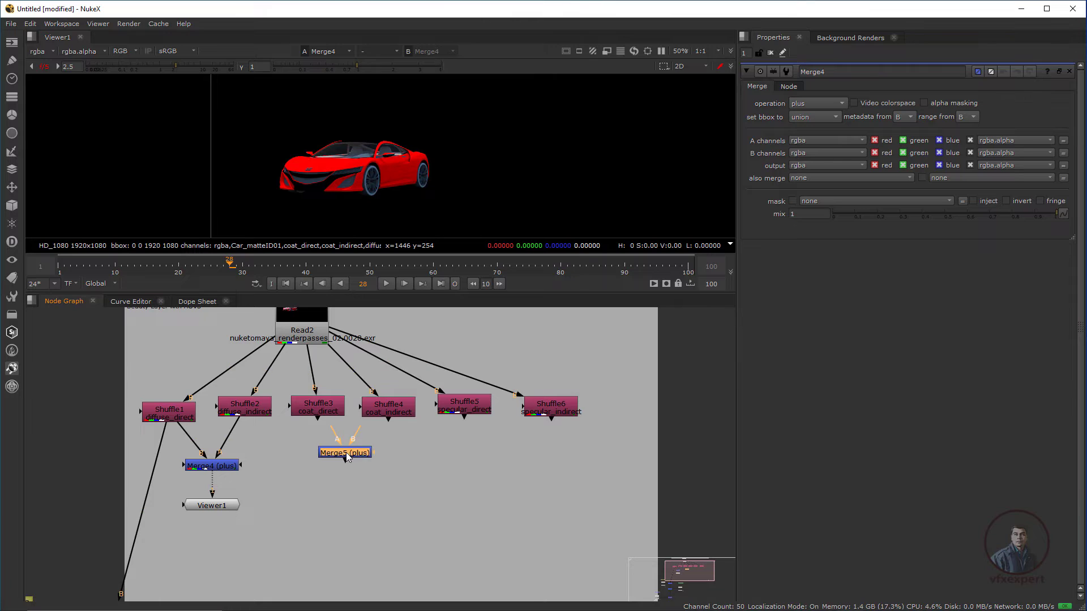
click(496, 456)
key(ctrl+v)
drag(509, 446, 548, 408)
drag(494, 446, 467, 406)
Inspect the combined diffuse, coat and specular Merge results one after another in the viewer
drag(214, 506, 199, 522)
click(224, 467)
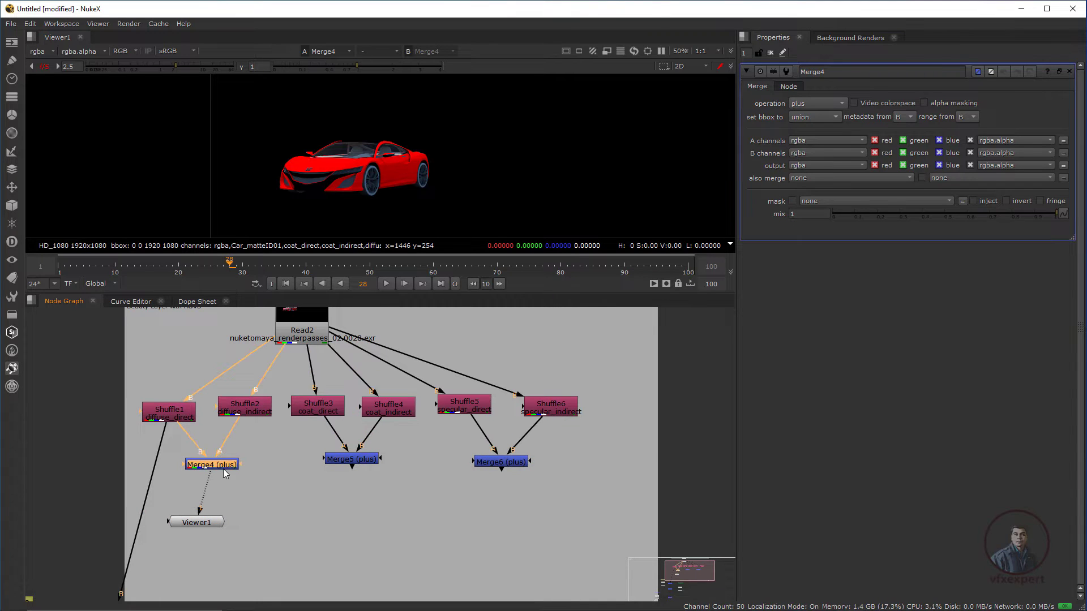
click(203, 522)
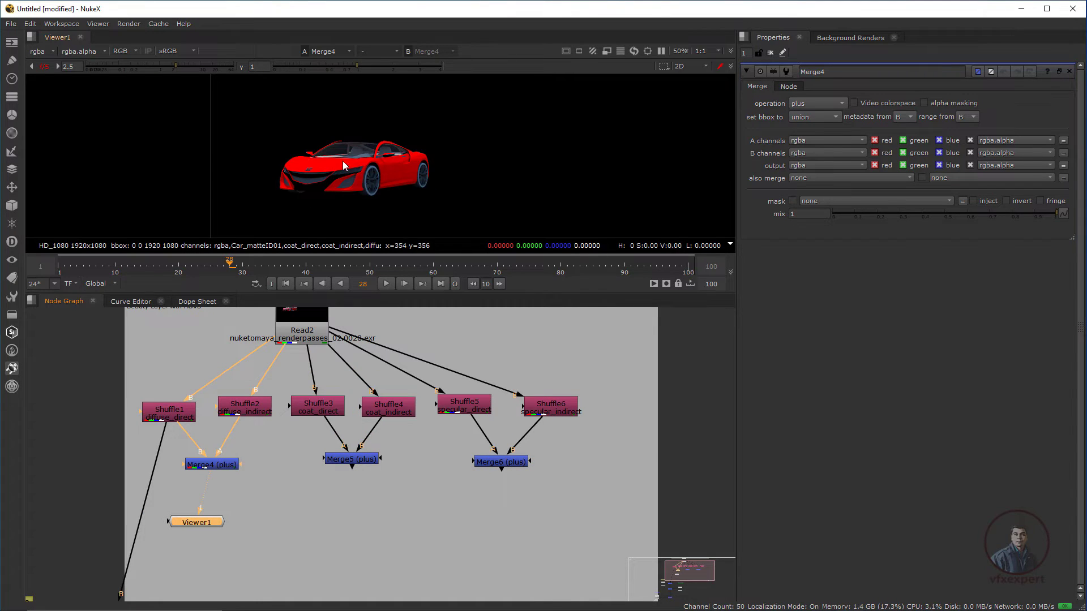
click(359, 463)
key(1)
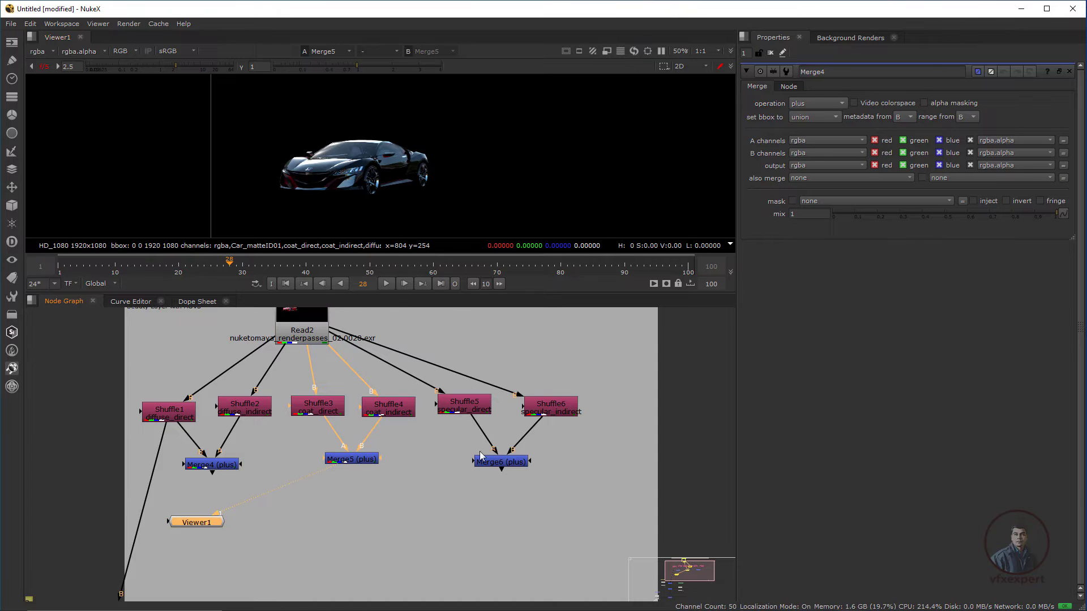
click(500, 462)
key(1)
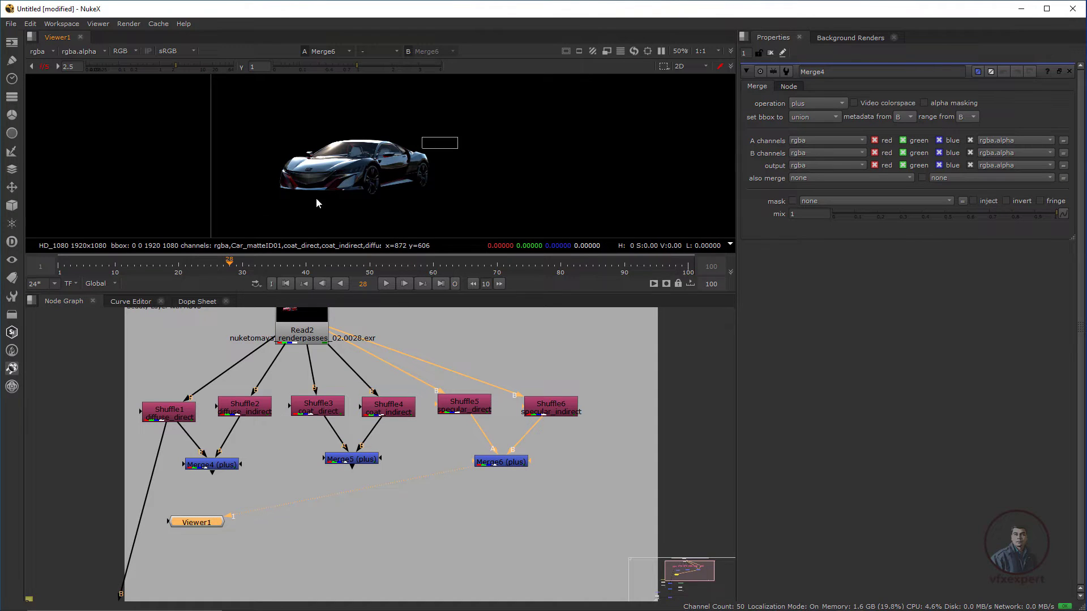
Add a Merge node with the diffuse Merge as B and the coat Merge as A, and display its result
drag(212, 526, 400, 527)
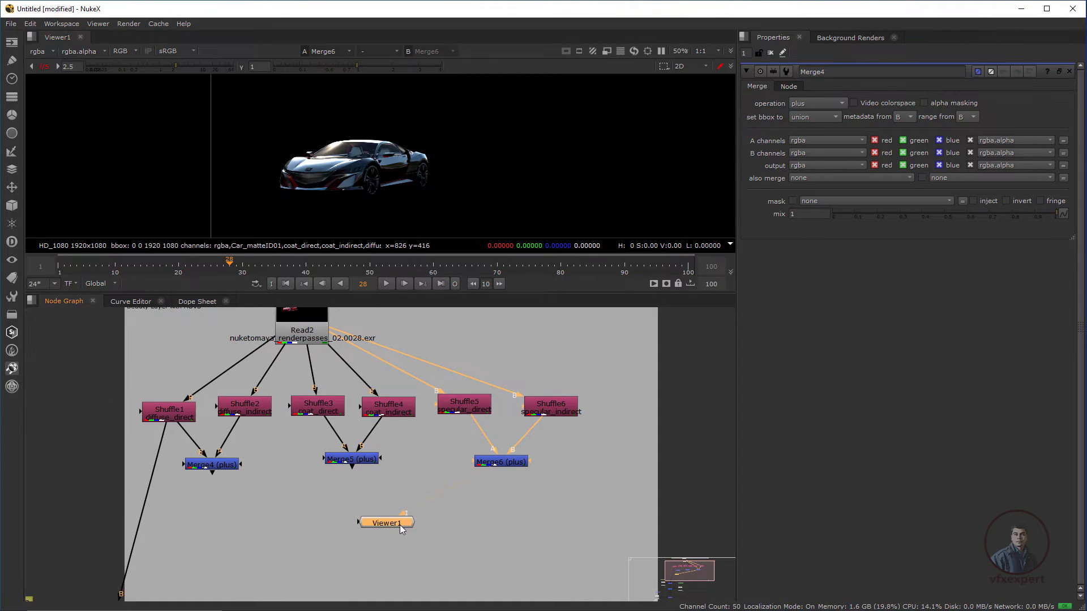
click(270, 504)
key(m)
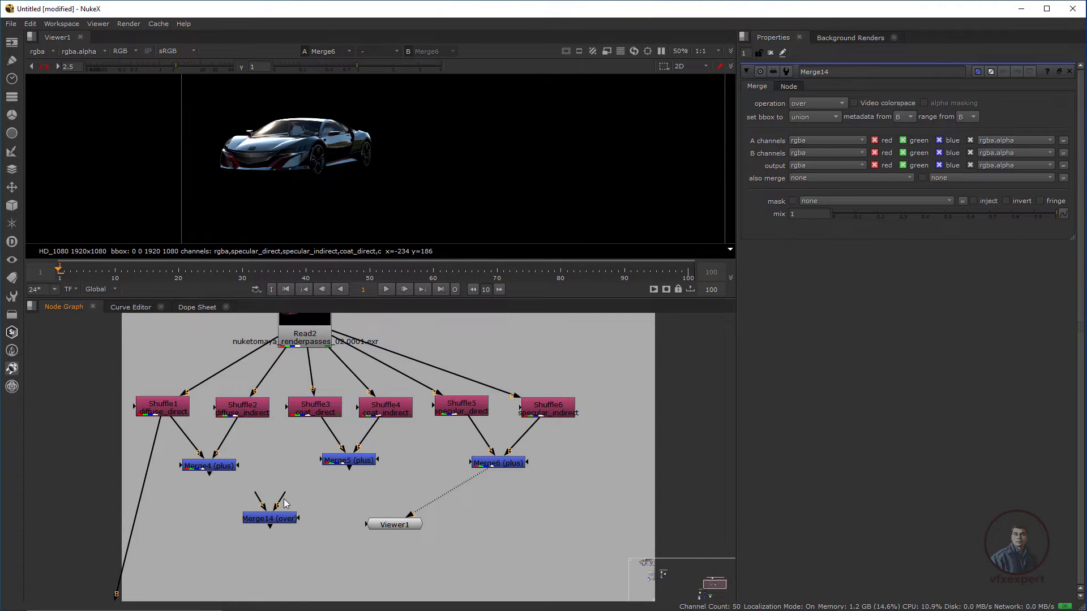
drag(284, 498, 211, 466)
drag(342, 474, 271, 520)
click(273, 519)
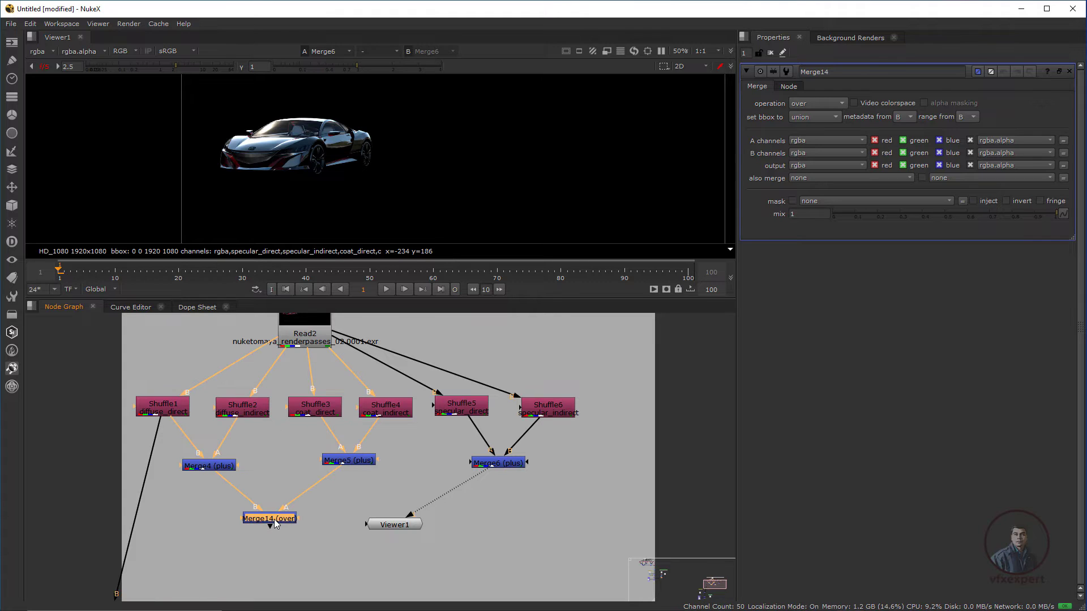
key(1)
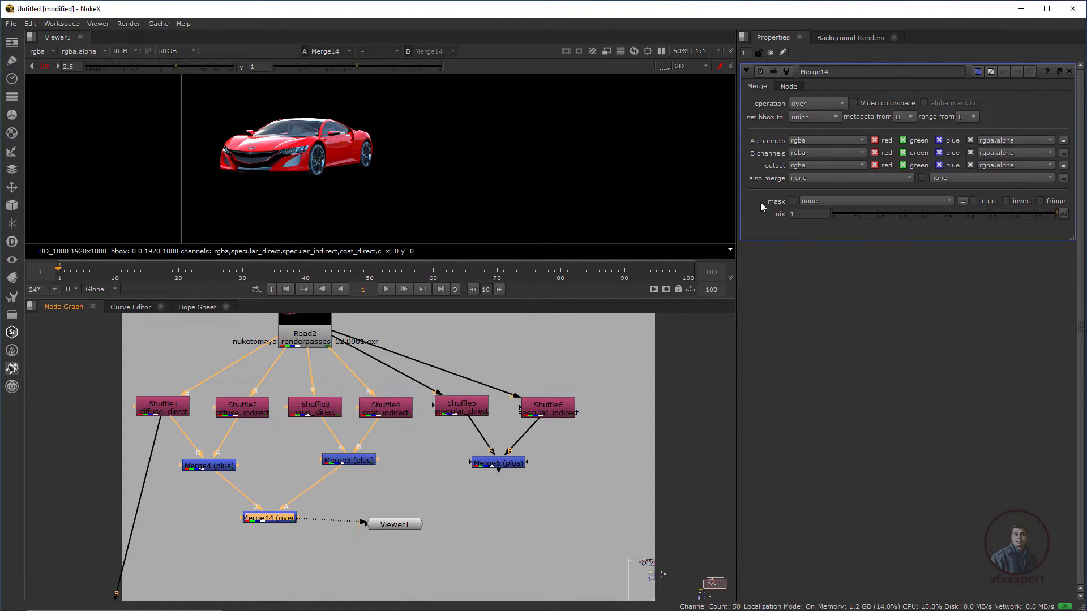
Set the diffuse-and-coat Merge node's operation to plus and place the Viewer node beneath it
click(815, 104)
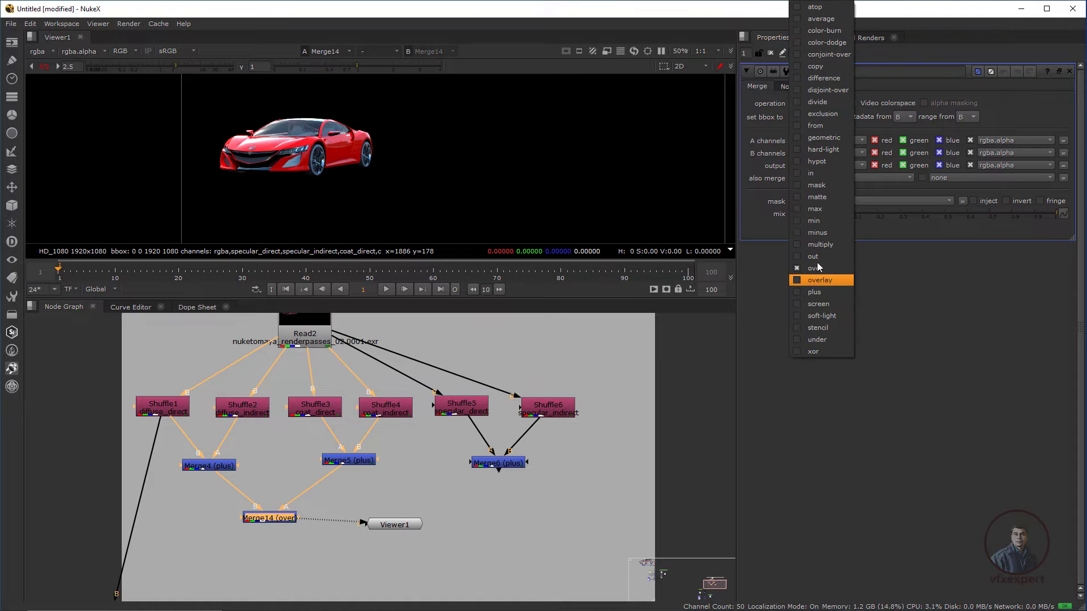
click(822, 292)
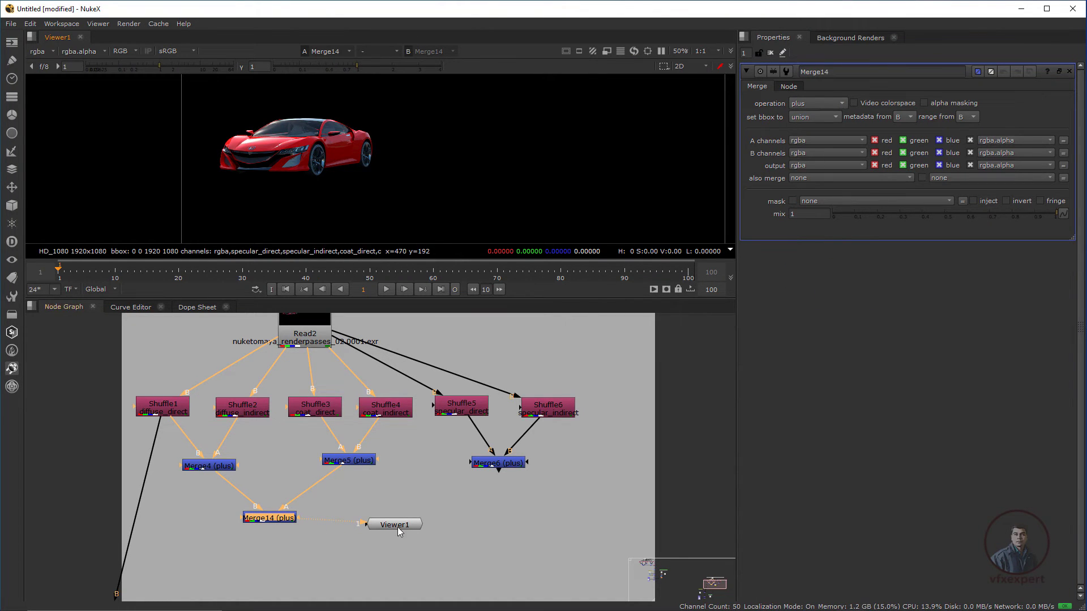
drag(398, 527, 266, 569)
click(338, 545)
Add another plus Merge with the diffuse-and-coat Merge as B and the specular Merge as A, positioned beneath the specular Merge
click(285, 519)
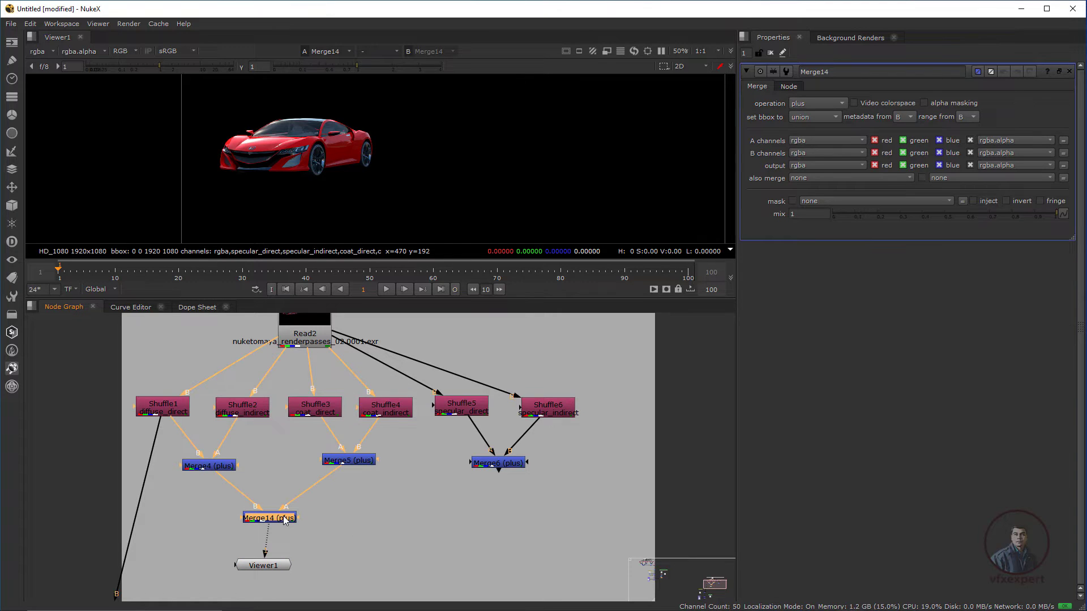
click(390, 529)
key(m)
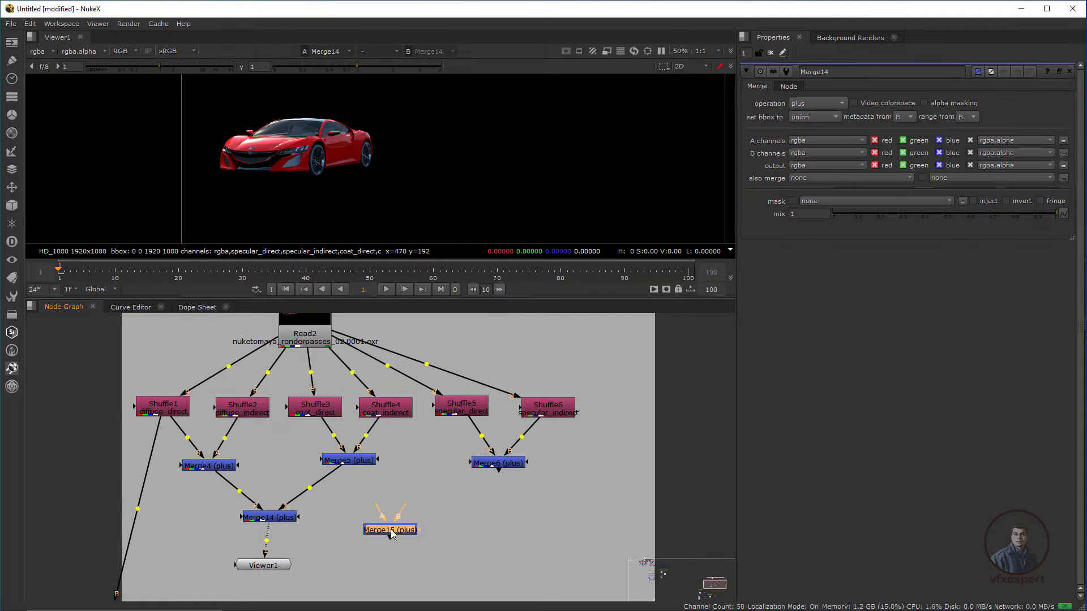
click(430, 537)
drag(404, 533, 453, 547)
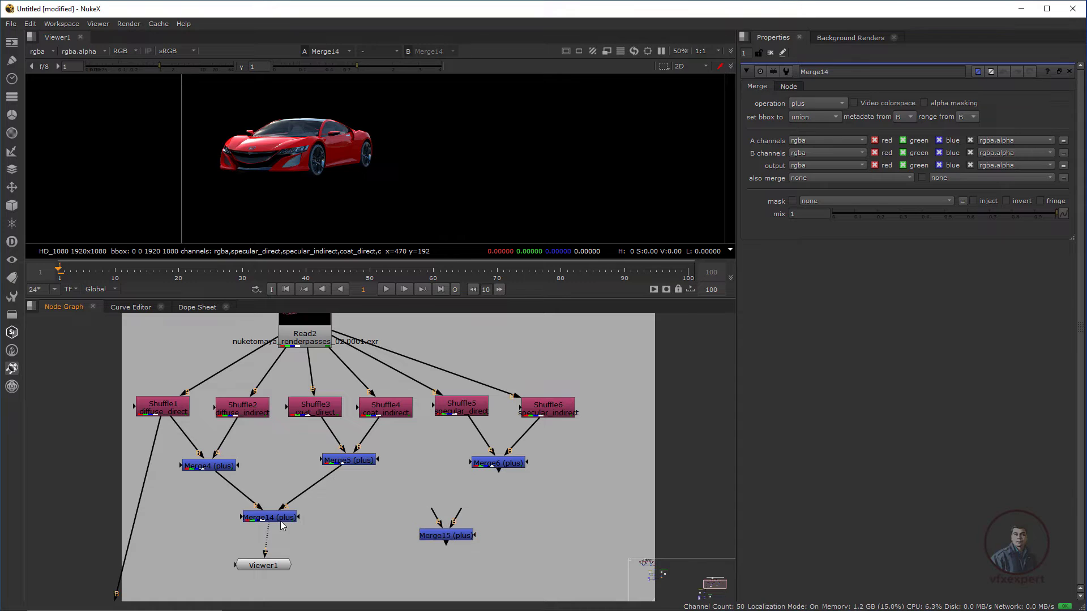
drag(282, 525, 303, 529)
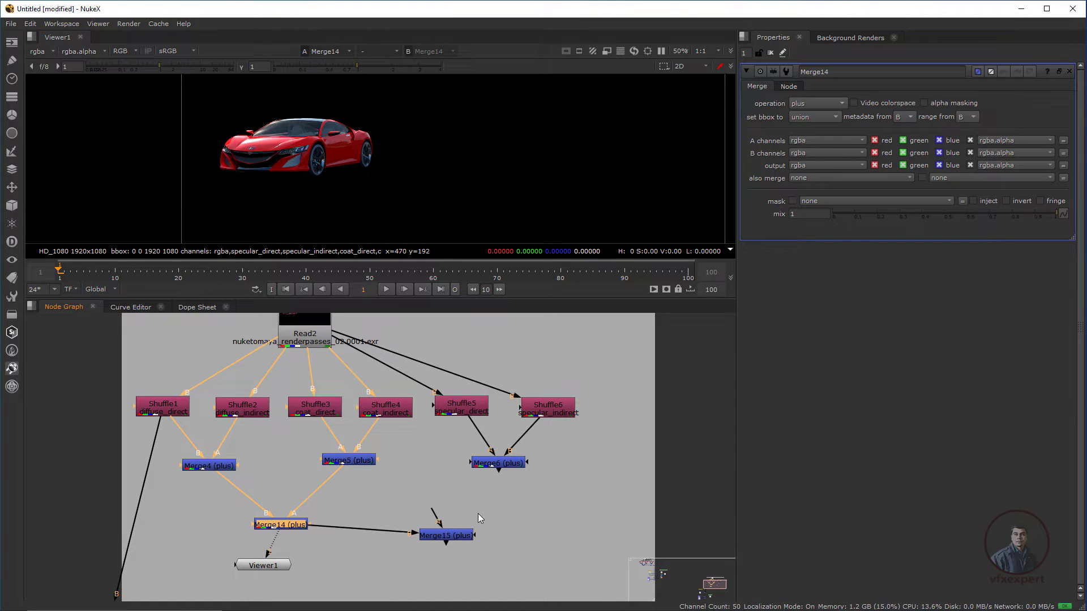
drag(511, 473, 504, 468)
drag(459, 537, 509, 525)
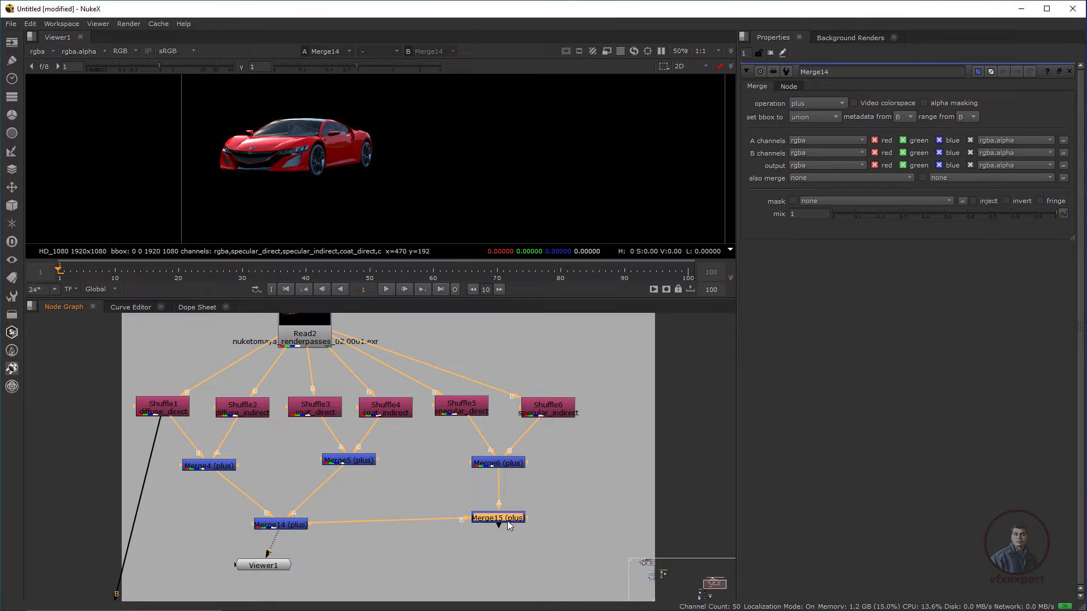
Display the final plus Merge in the viewer and inspect the rebuilt car
key(1)
scroll(284, 137, up, 2)
middle_drag(315, 173, 324, 176)
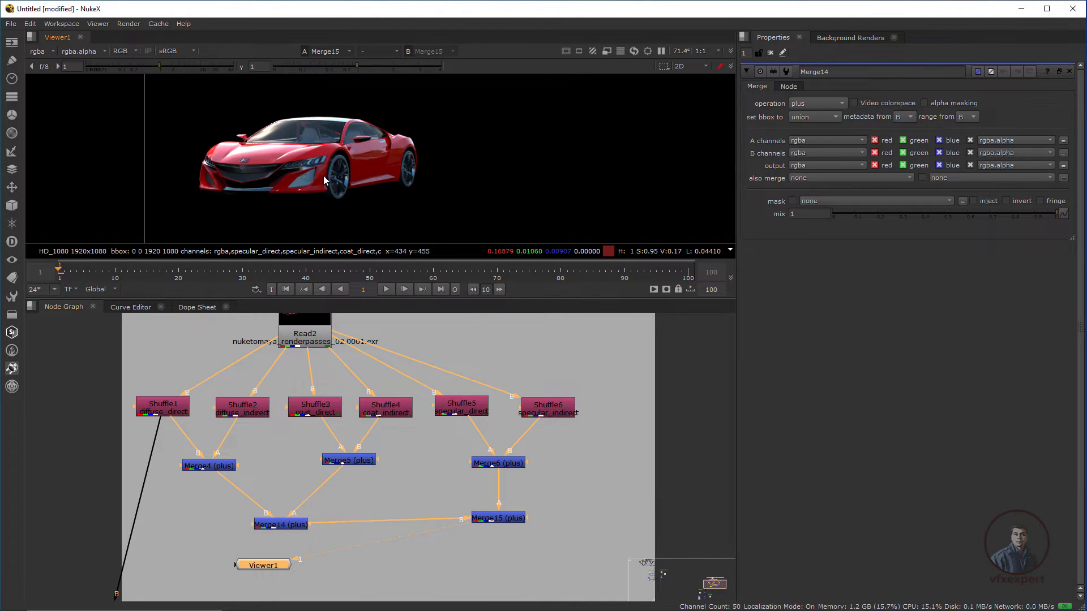
scroll(389, 189, down, 2)
ctrl+shift+drag(443, 124, 208, 211)
drag(144, 374, 576, 480)
click(463, 349)
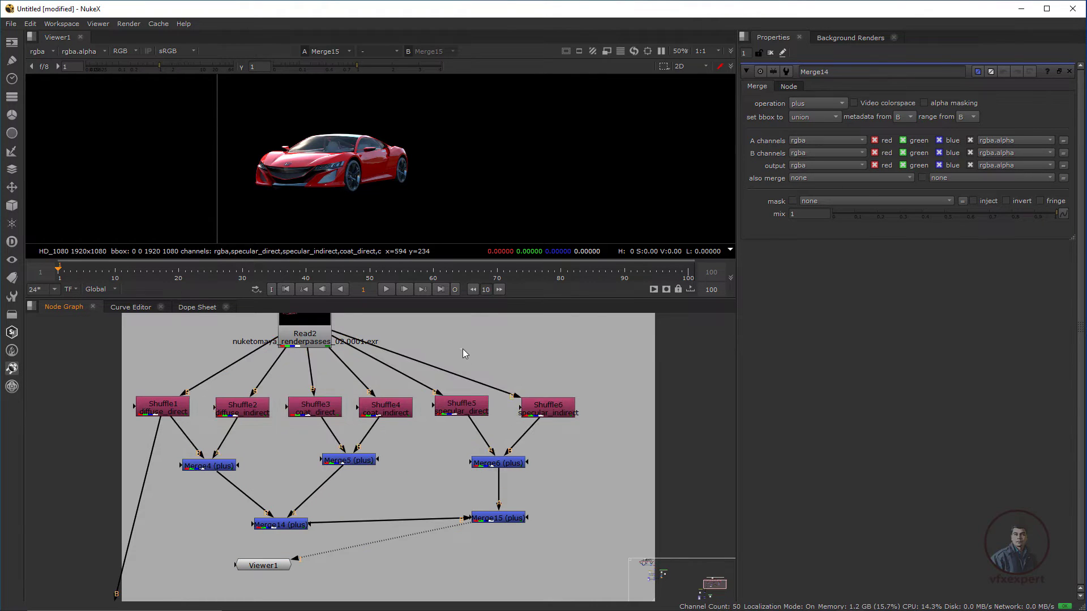
Connect the beauty Read node as the viewer's second input and compare it with the rebuilt AOV result
click(300, 334)
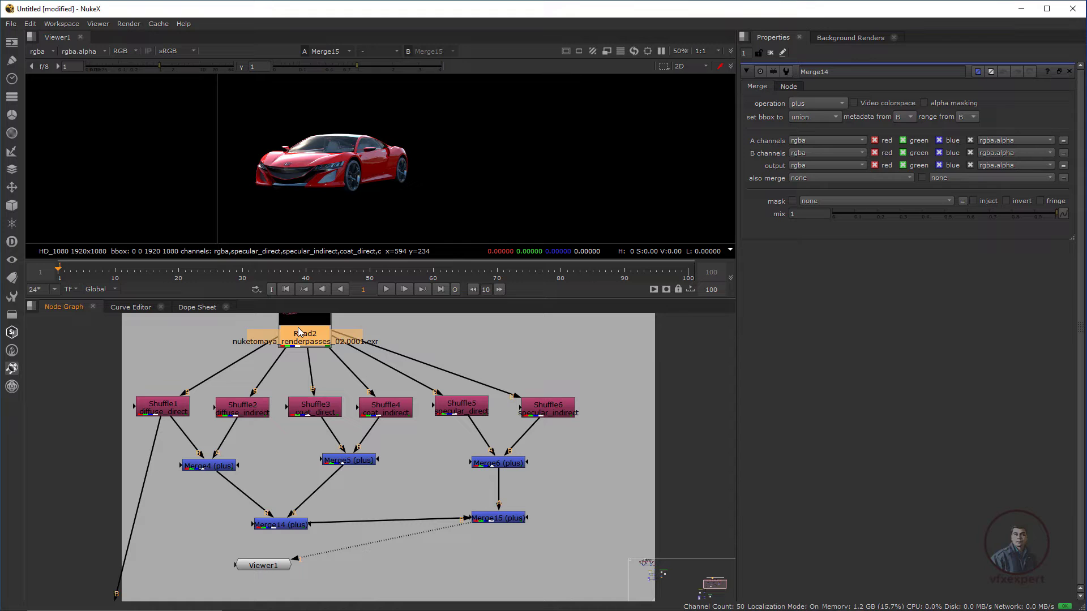
key(2)
scroll(353, 165, up, 2)
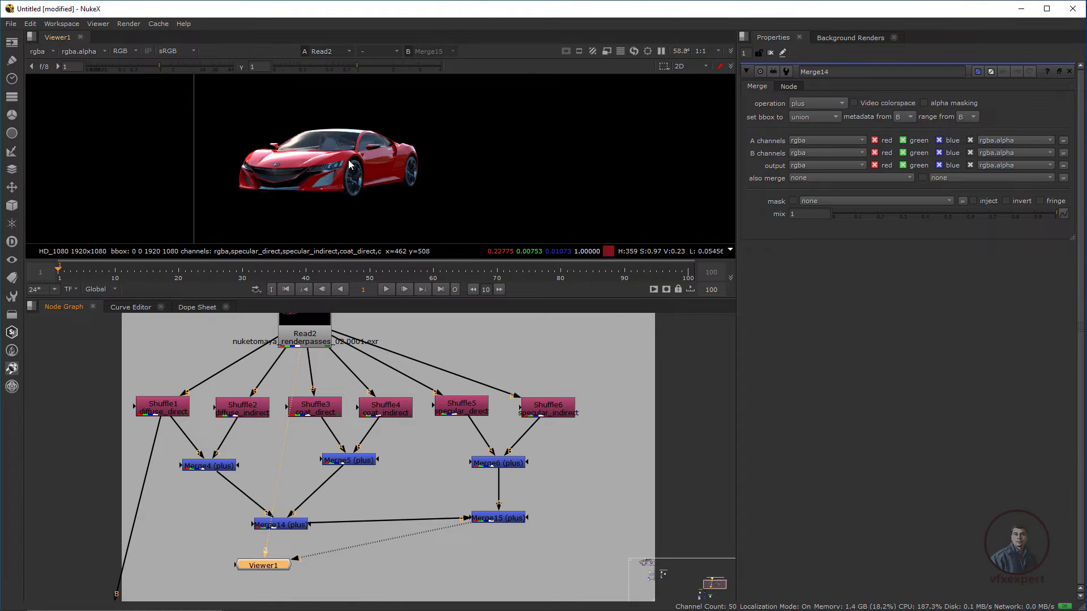
key(1)
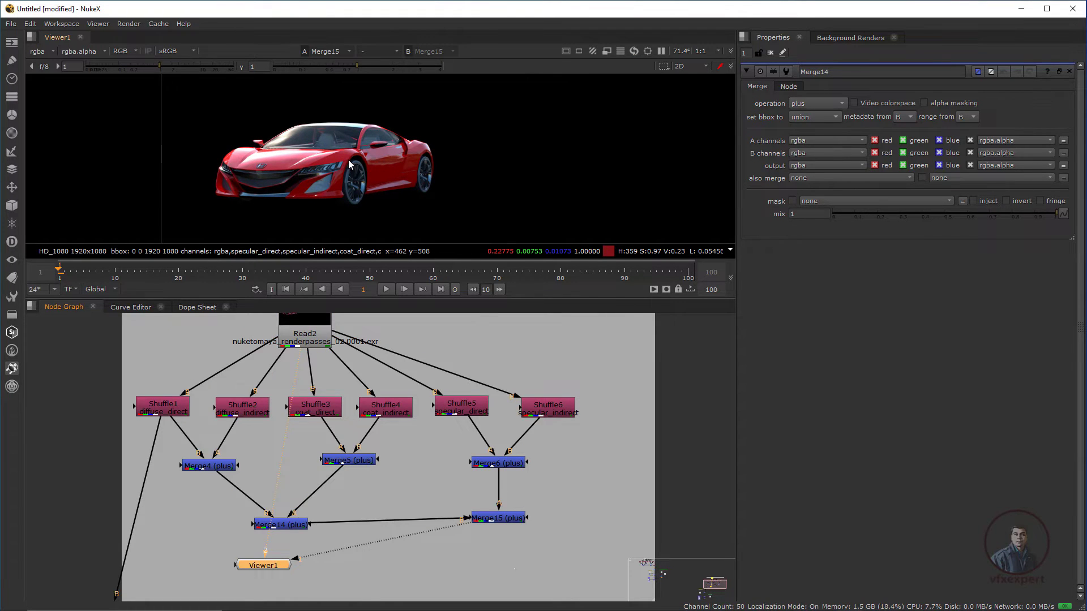
key(2)
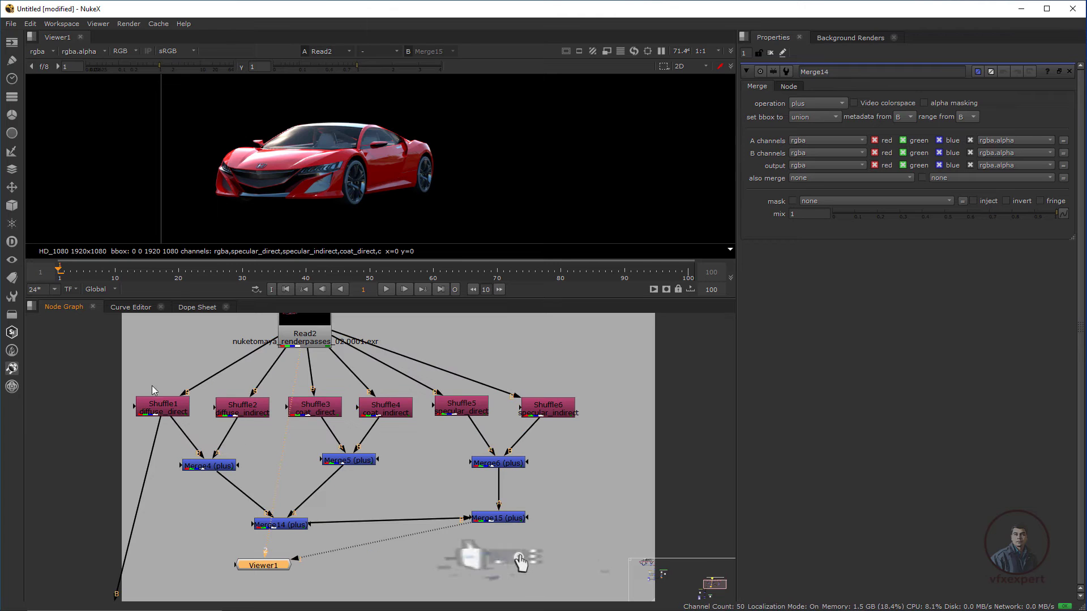
drag(141, 375, 579, 428)
click(574, 454)
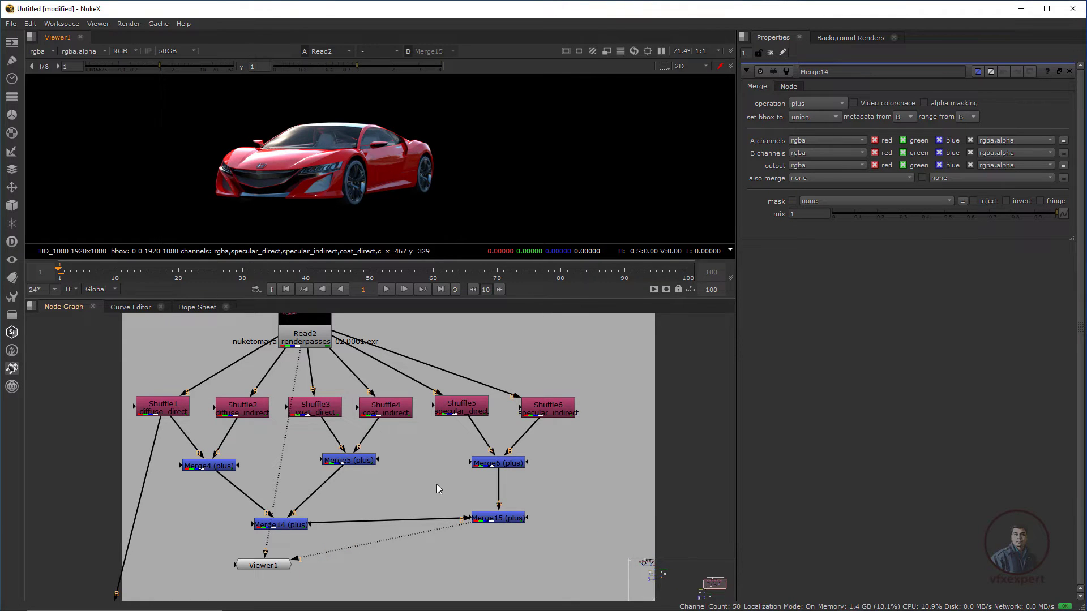
Open the beauty Read node's properties and review its available render layers in the viewer's channel list
drag(595, 385, 129, 518)
click(577, 341)
double_click(315, 343)
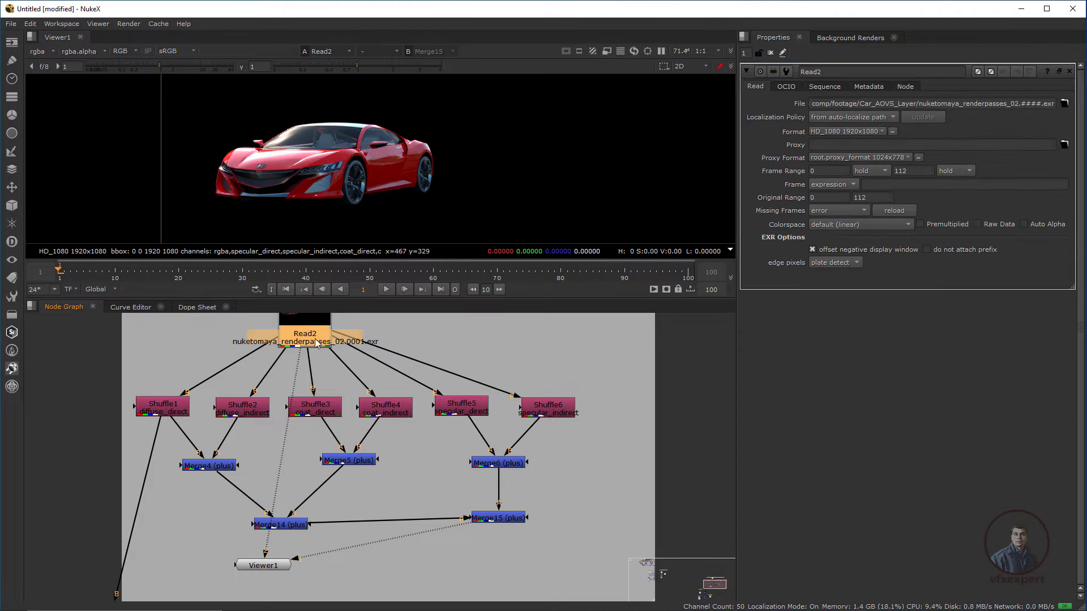
click(41, 51)
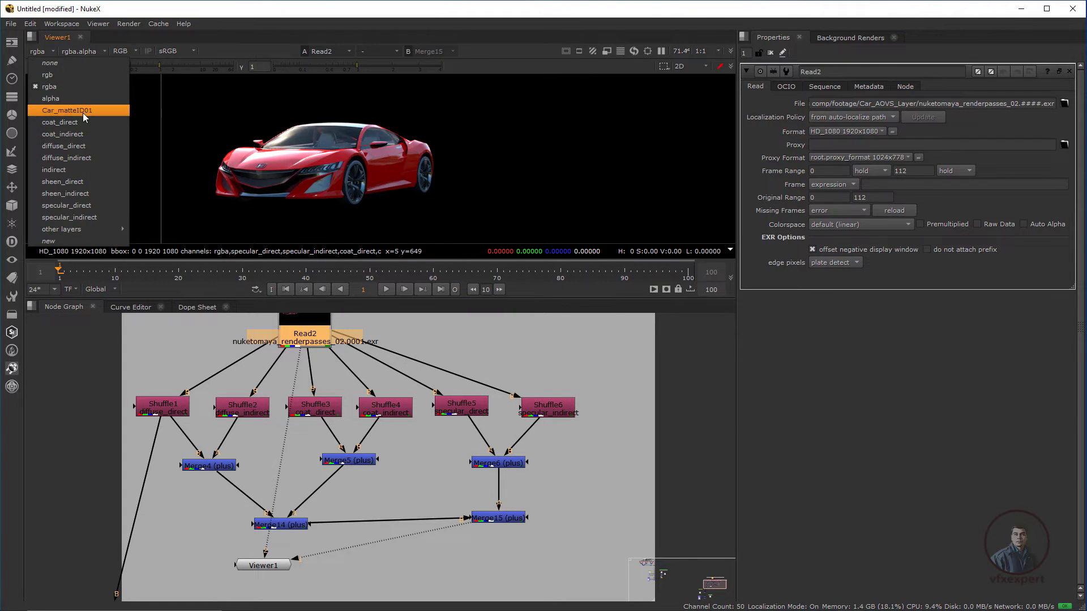
click(482, 357)
click(482, 358)
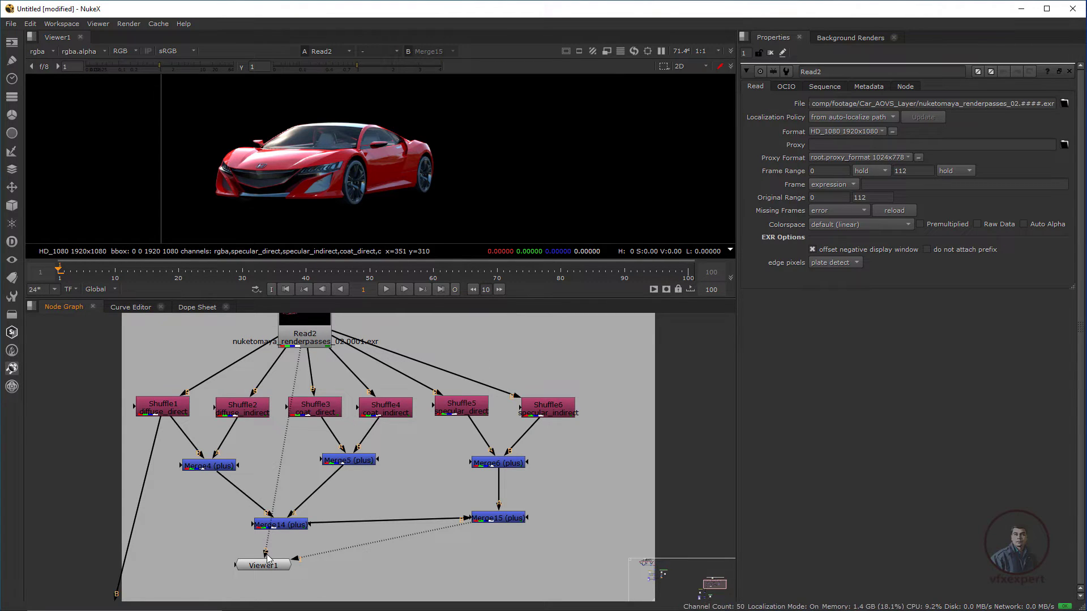
Place the Viewer node beneath the final plus Merge, display the plate composite's last Merge, and enlarge the viewer area
drag(266, 556, 501, 562)
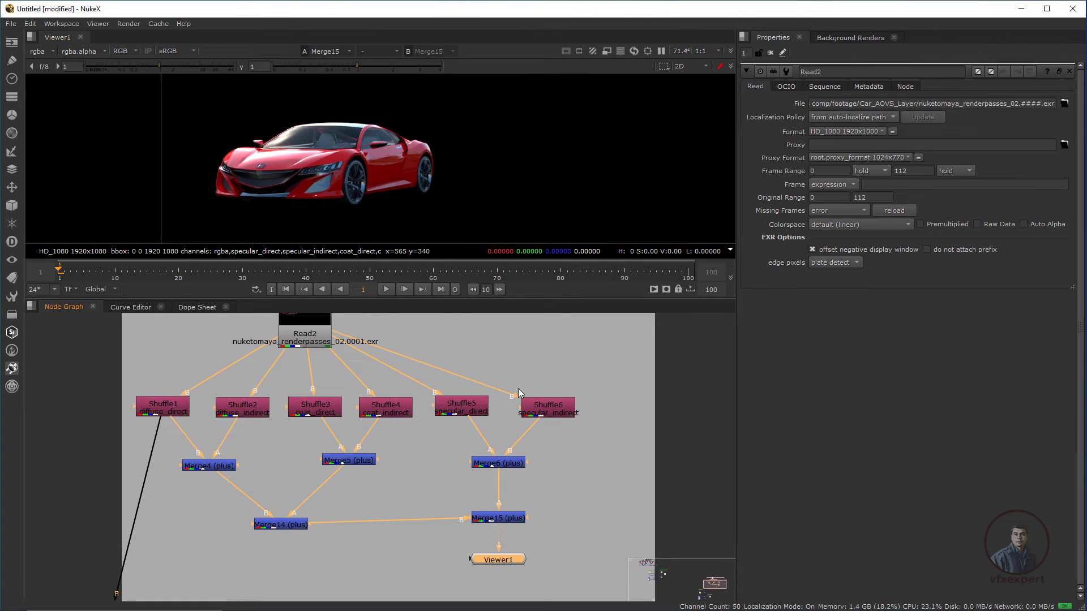
scroll(409, 435, down, 3)
middle_drag(318, 571, 278, 522)
scroll(278, 522, down, 2)
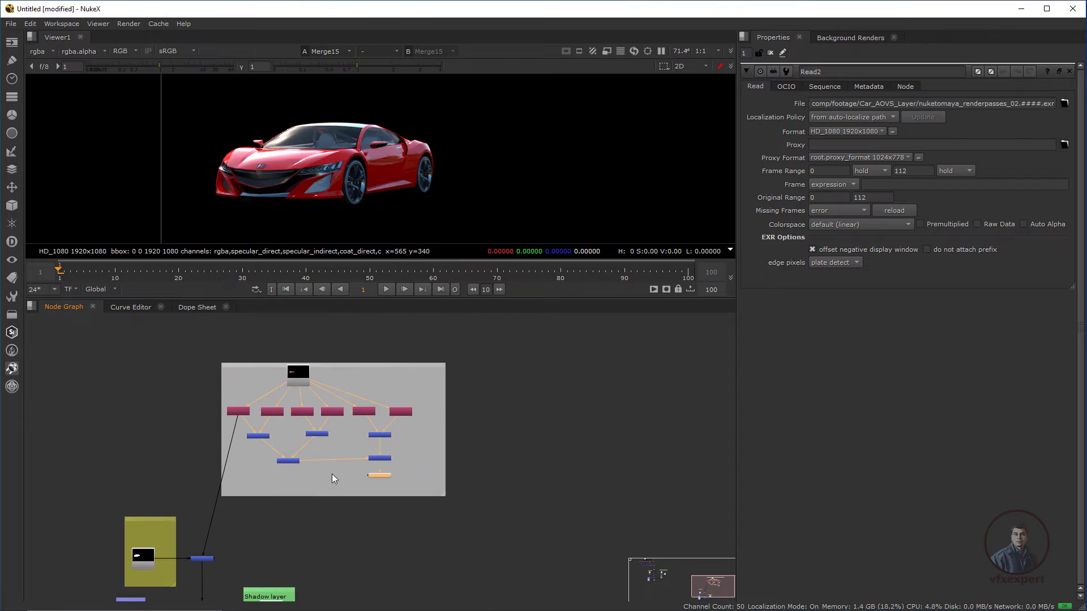
middle_drag(331, 474, 412, 382)
scroll(346, 541, up, 1)
scroll(347, 541, up, 2)
click(251, 543)
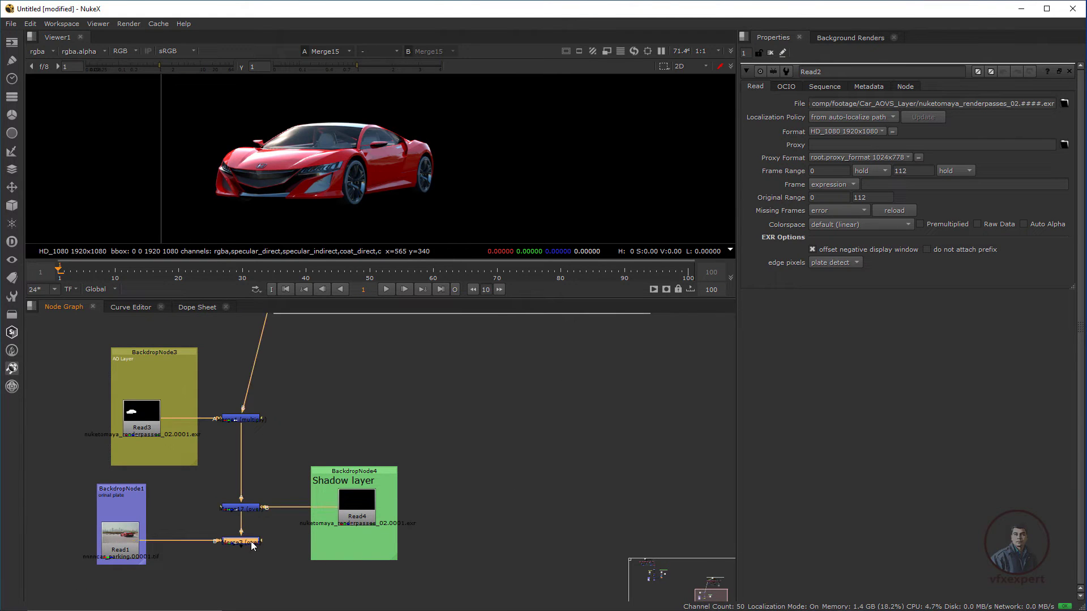
key(1)
key(f)
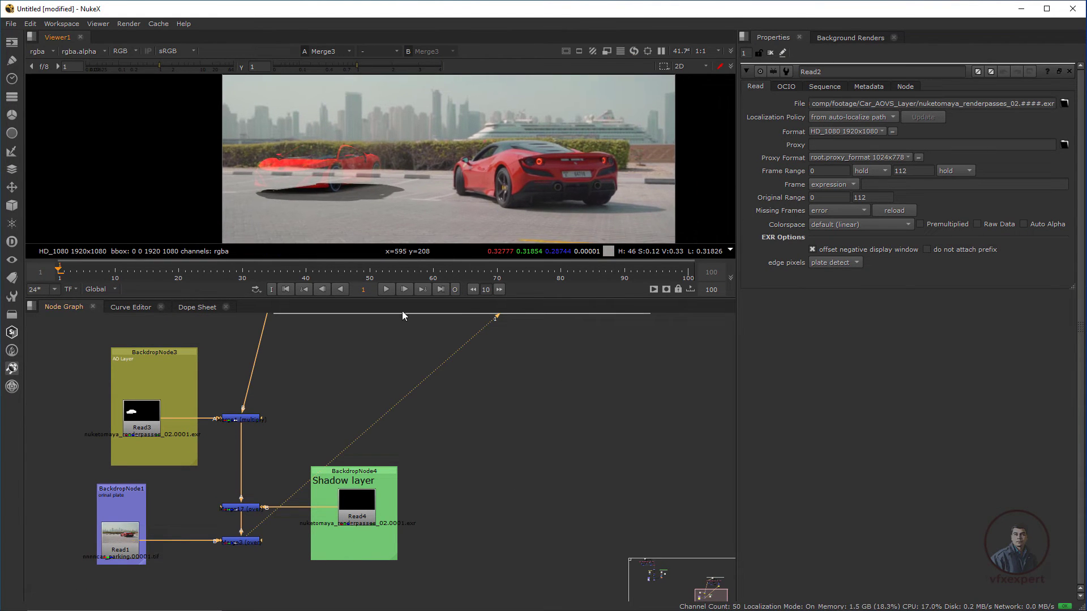
drag(406, 300, 396, 367)
scroll(376, 270, up, 2)
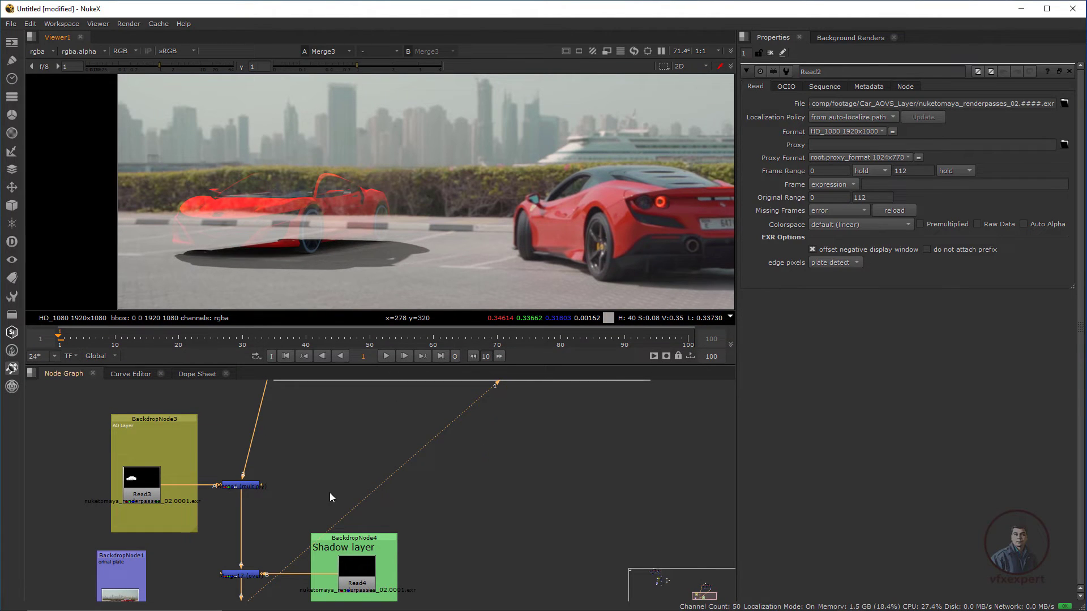
Reroute the composite's beauty input from the diffuse_direct Shuffle to the final plus Merge of the AOV rebuild
scroll(330, 493, down, 3)
scroll(327, 513, up, 5)
scroll(269, 495, up, 2)
middle_drag(259, 484, 276, 508)
scroll(275, 477, down, 1)
middle_drag(458, 503, 420, 518)
scroll(371, 477, down, 1)
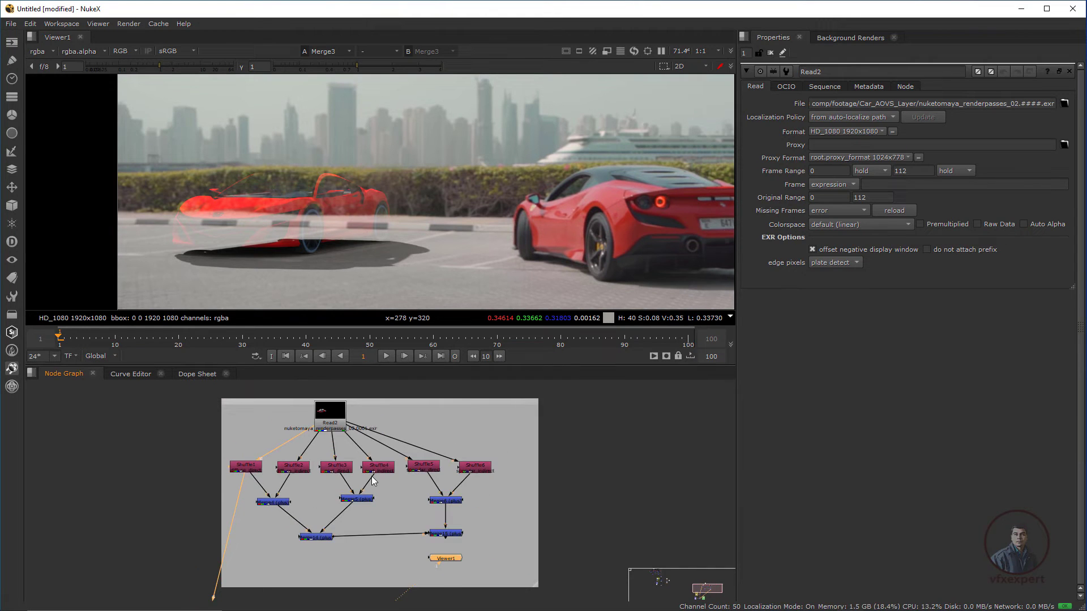
scroll(330, 467, up, 1)
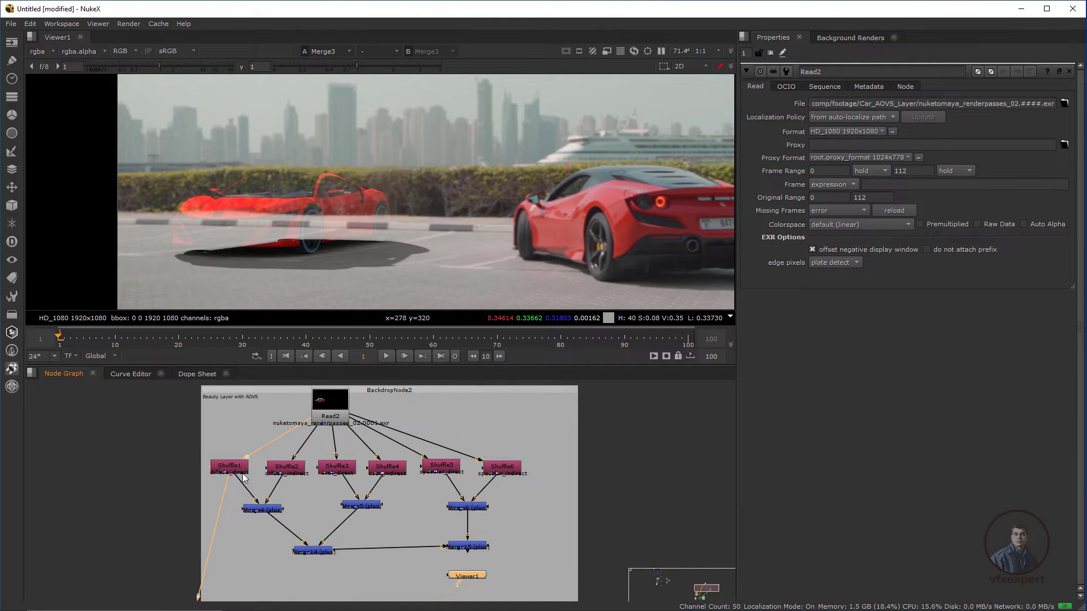
drag(231, 551, 466, 551)
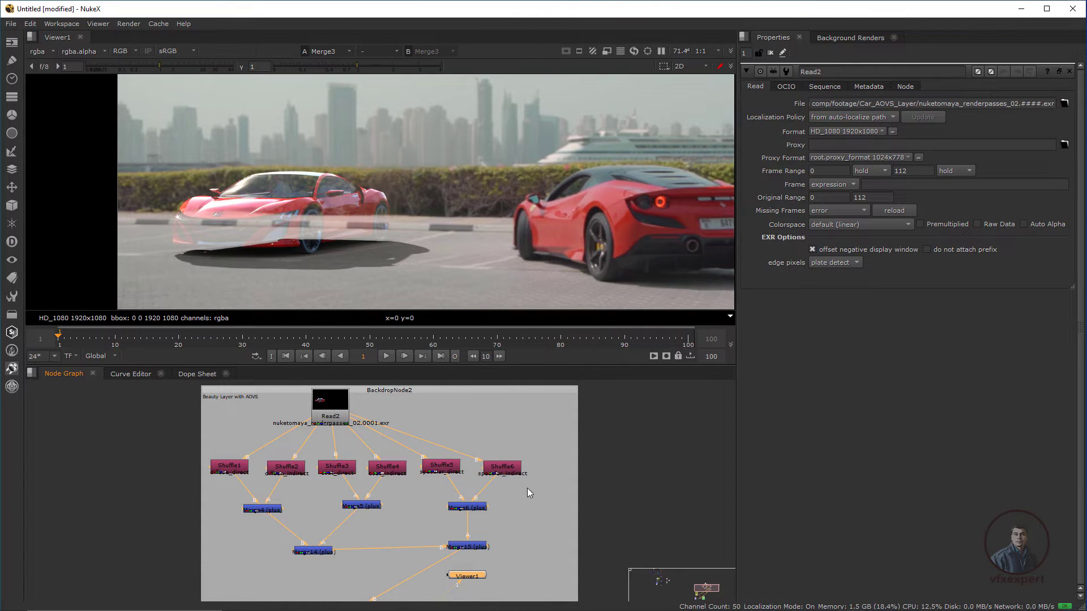
Feed the composite from the beauty Read node for comparison and reconnect it to the final plus Merge
drag(528, 441, 204, 521)
scroll(415, 511, down, 3)
scroll(324, 236, up, 2)
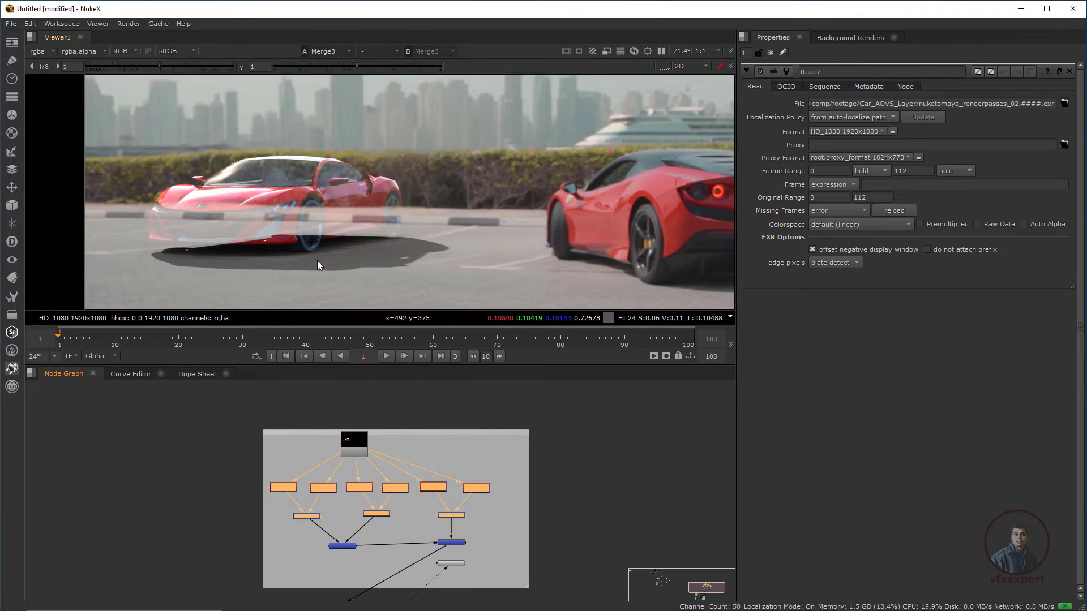
scroll(468, 409, up, 2)
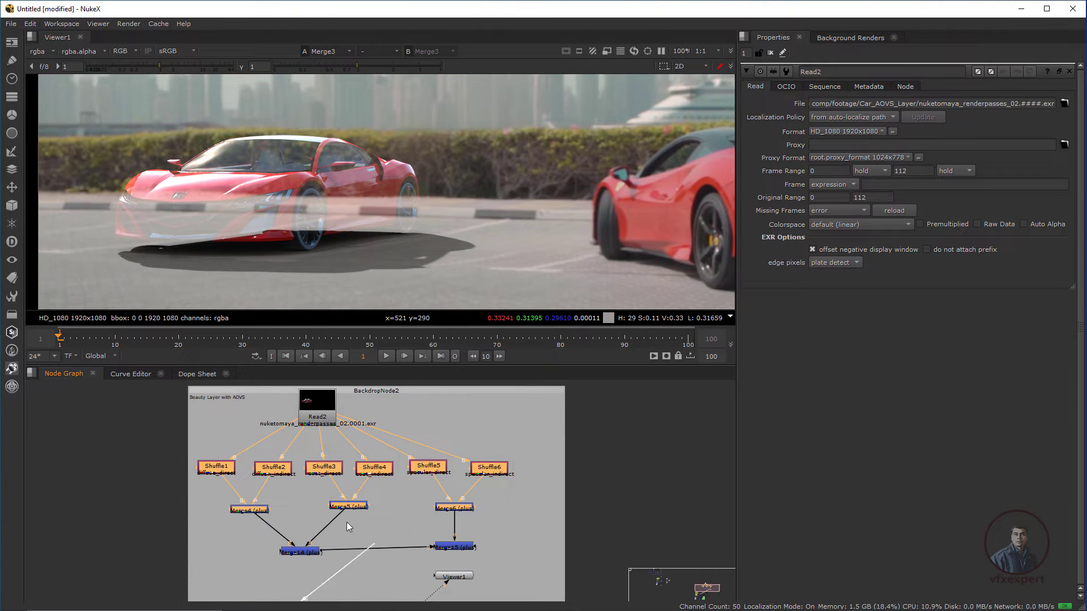
drag(348, 526, 322, 397)
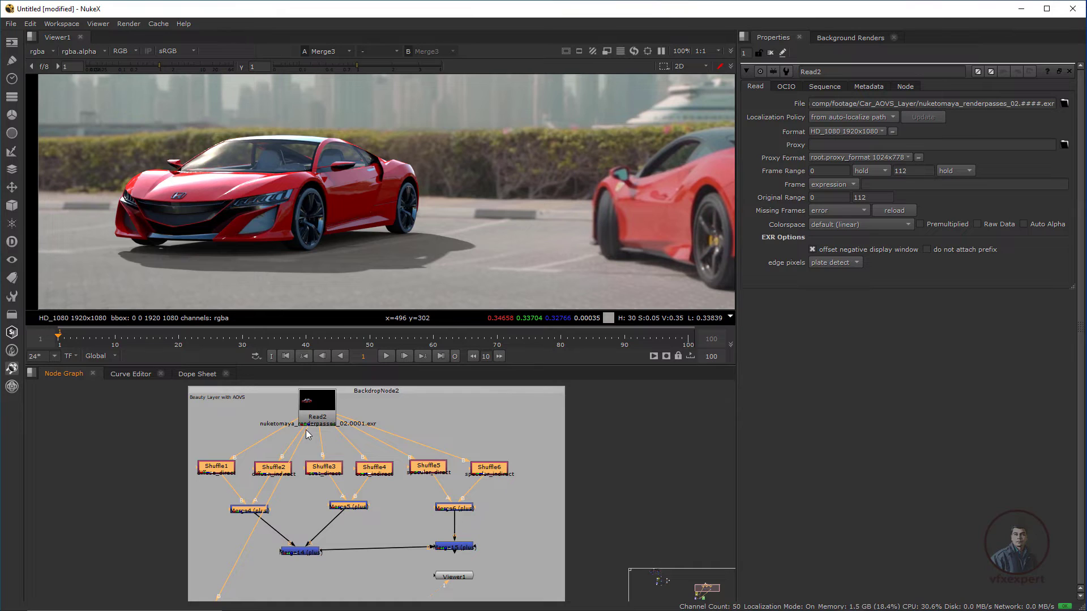
drag(307, 434, 454, 542)
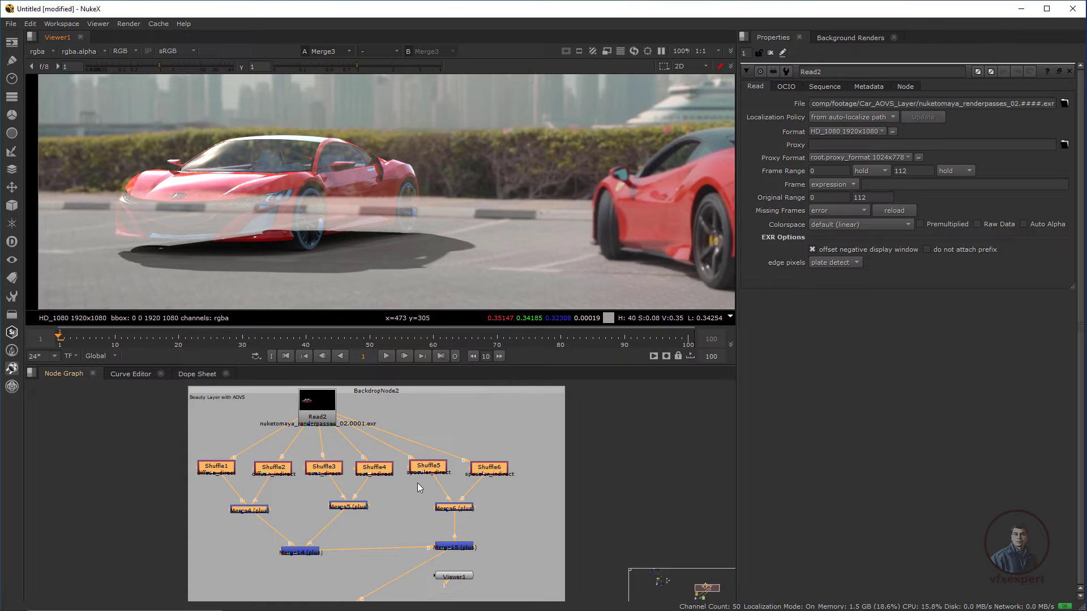
Add a Copy node beside the final plus Merge and connect its B input to that Merge
scroll(417, 483, down, 2)
scroll(392, 463, up, 2)
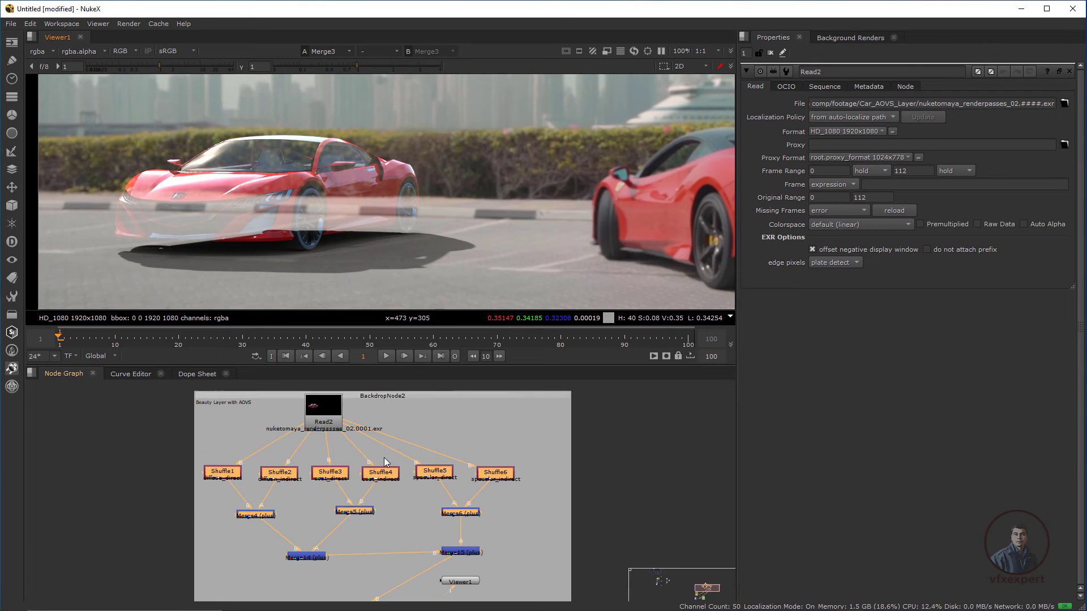
click(319, 412)
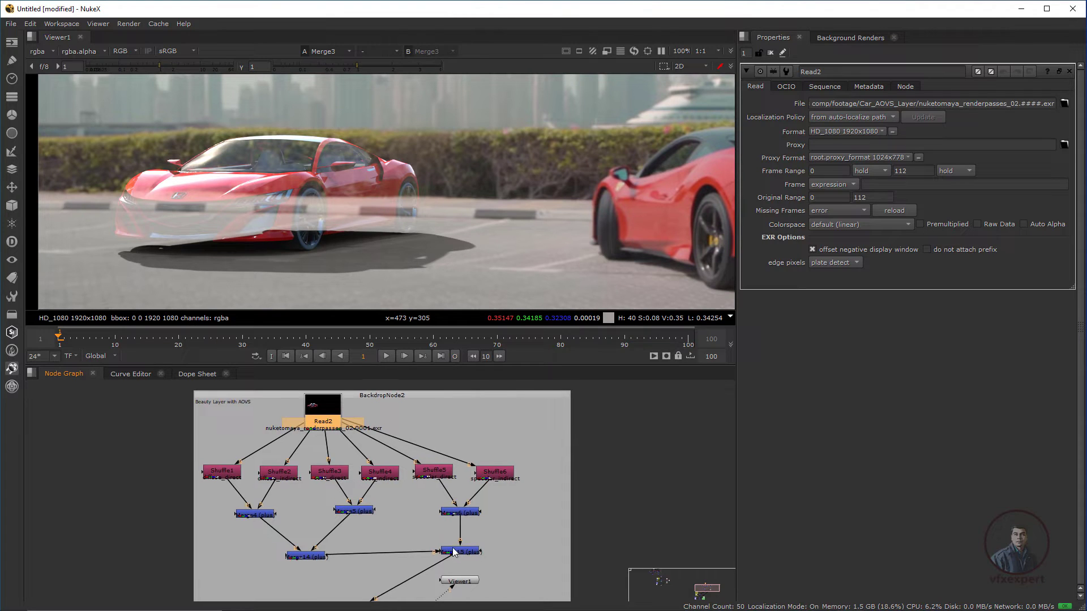
middle_drag(461, 552, 401, 511)
drag(412, 544, 404, 562)
click(436, 550)
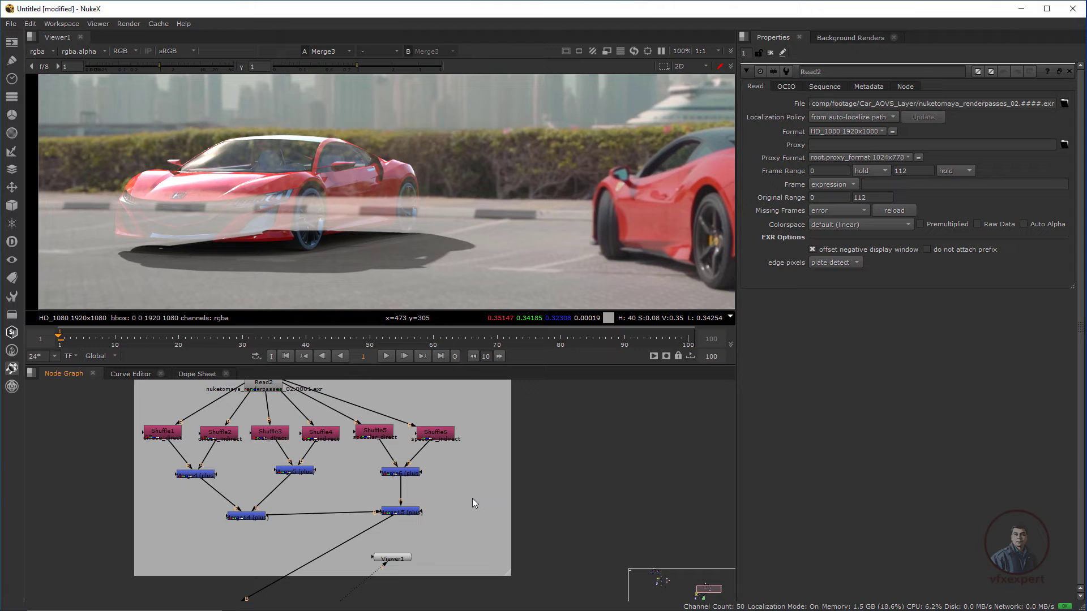
key(k)
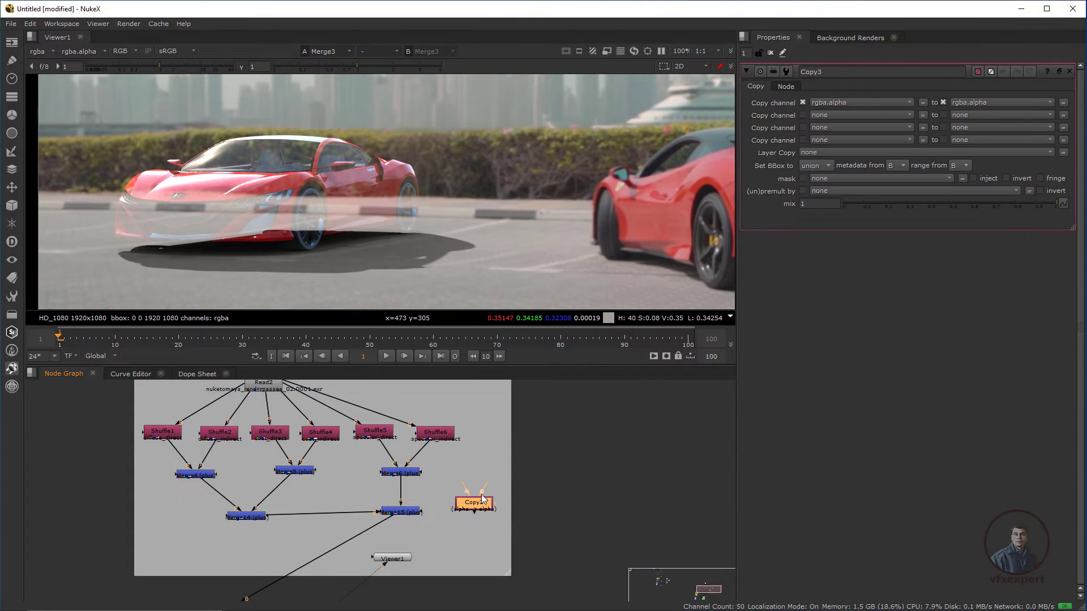
click(405, 512)
scroll(410, 515, up, 1)
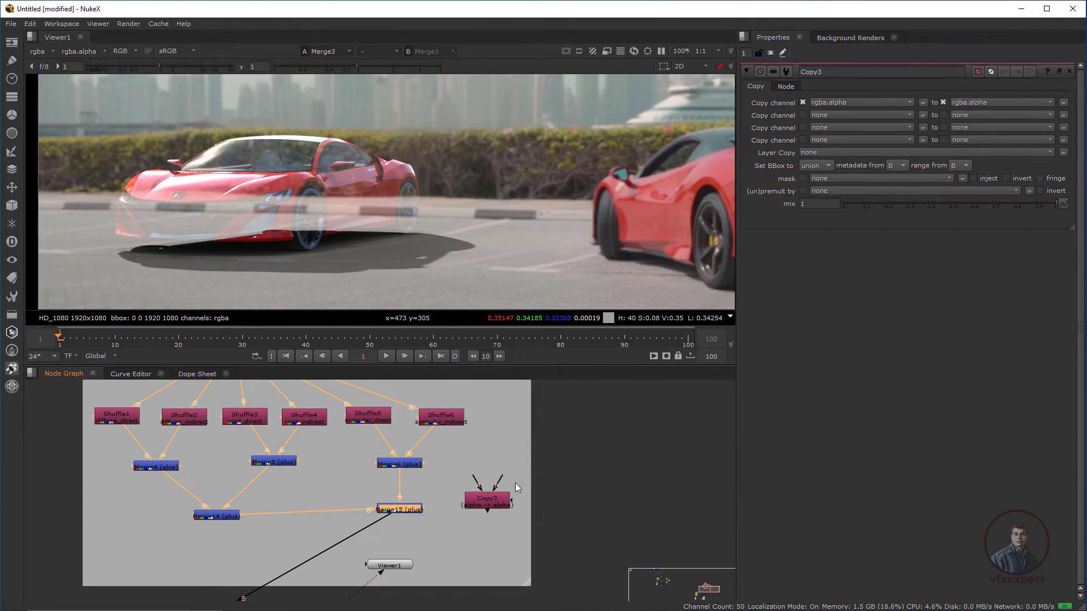
drag(420, 532, 417, 512)
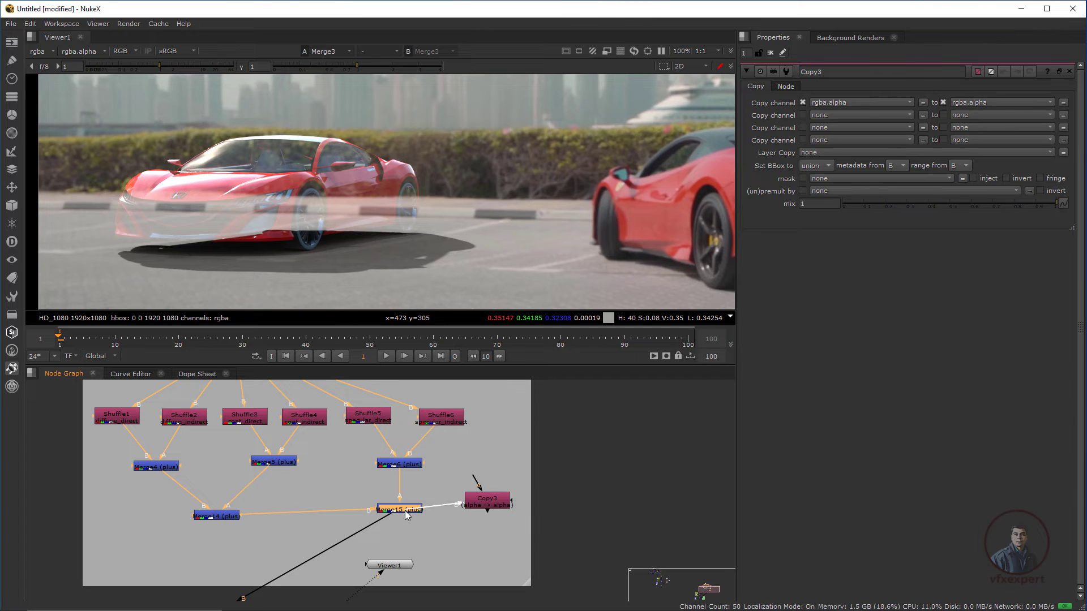
click(485, 509)
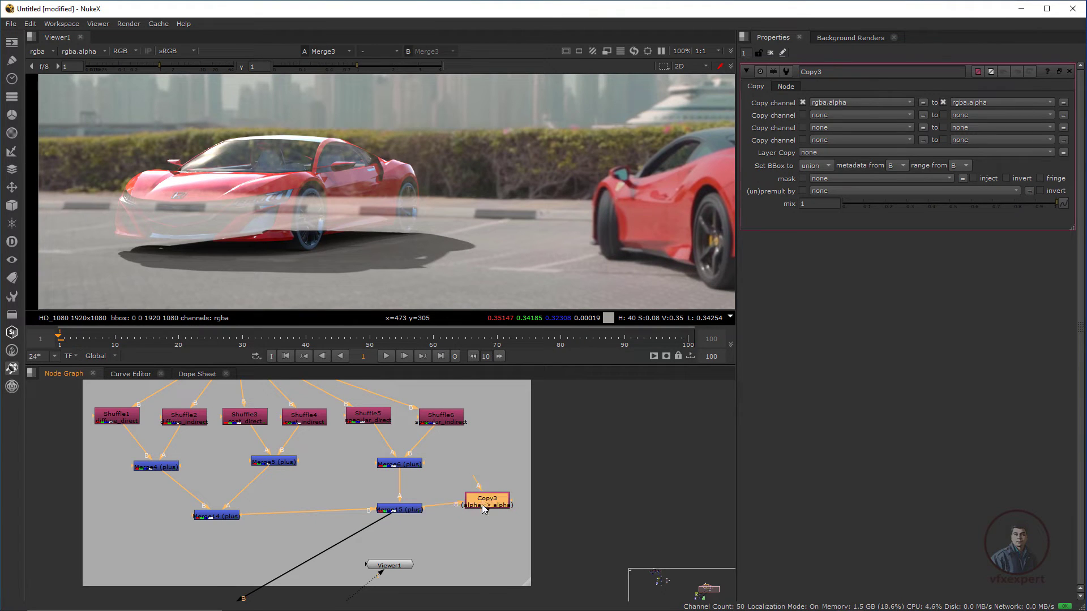
Connect the Copy node's A input to the beauty Read node and route the pipe around the Shuffles with a dot
drag(503, 454, 251, 406)
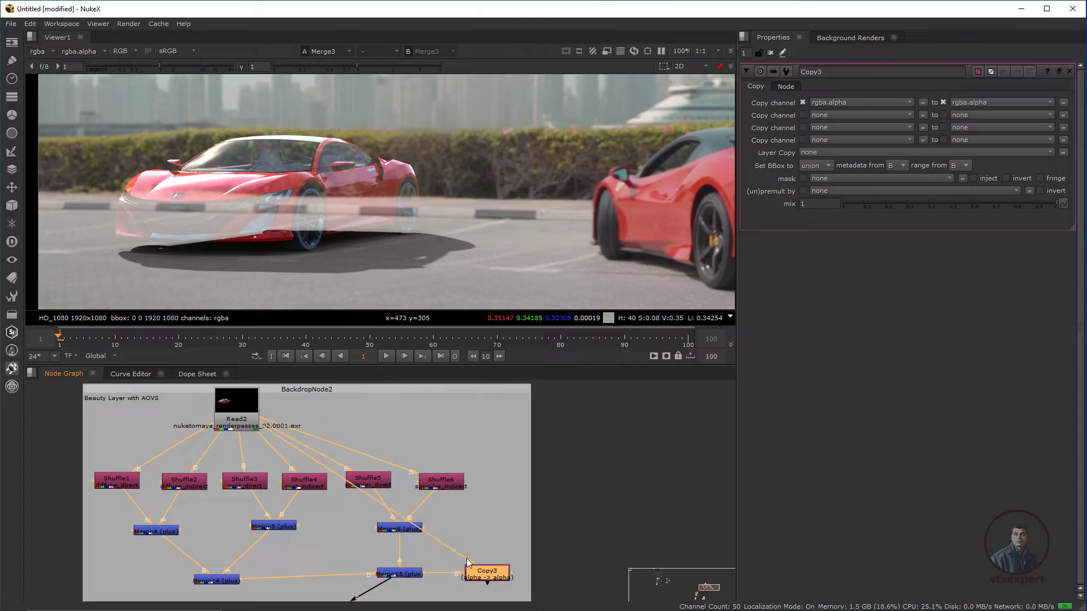
key(ctrl)
ctrl+drag(368, 495, 487, 416)
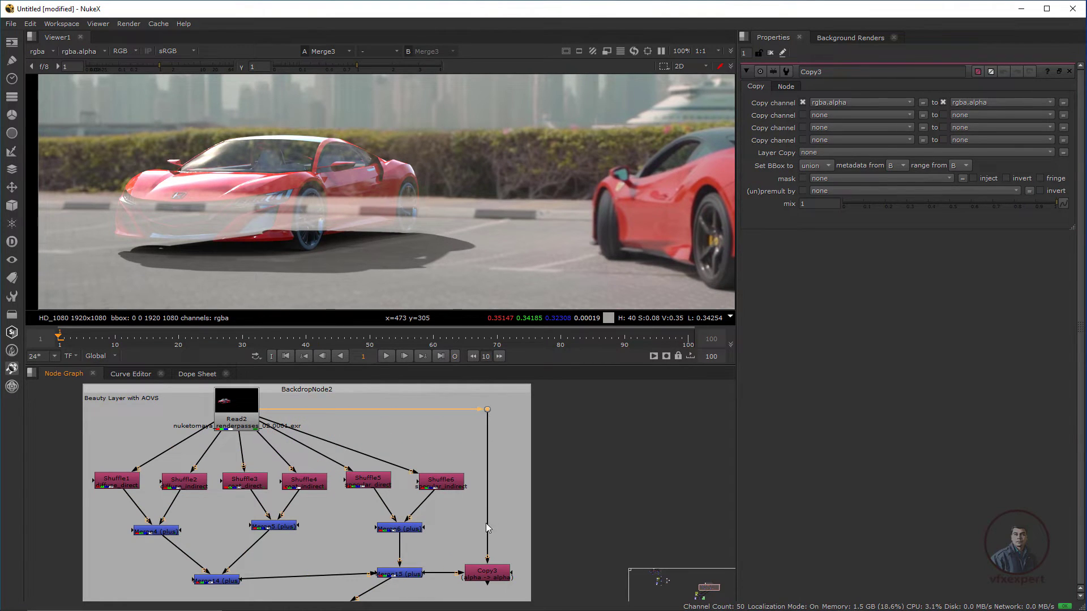
Reroute the composite's beauty input from the final plus Merge to the Copy node's output
middle_drag(486, 524, 455, 461)
middle_drag(391, 550, 378, 475)
scroll(378, 475, up, 1)
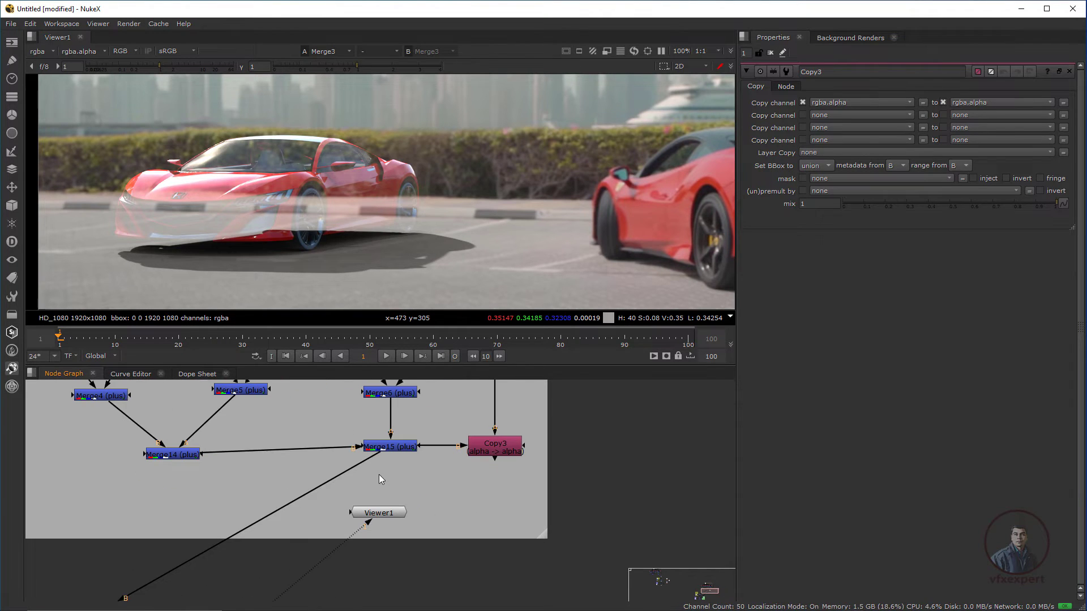
drag(376, 455, 491, 450)
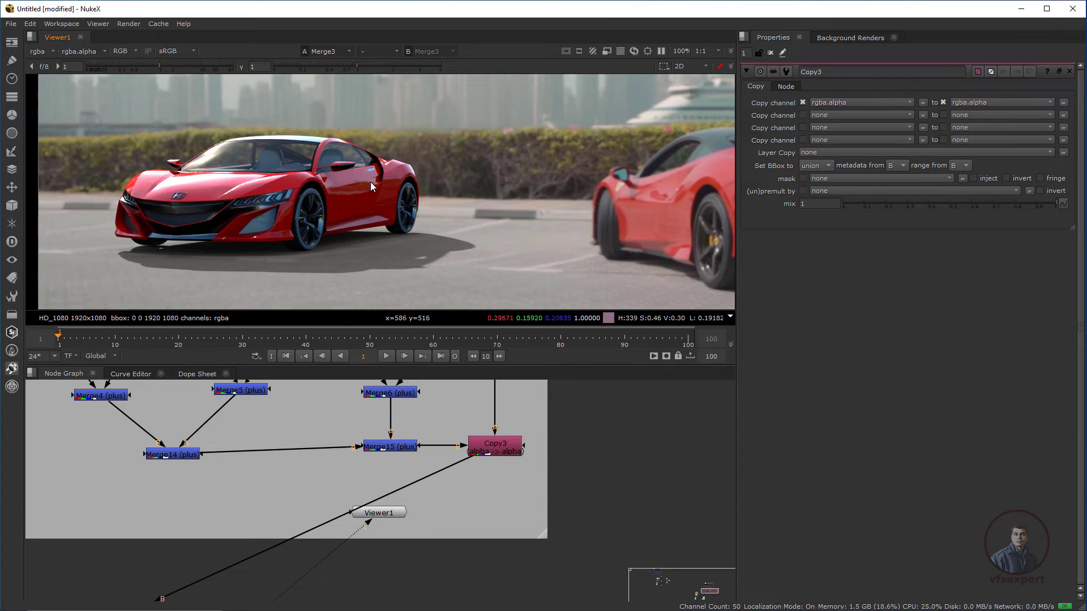
scroll(361, 484, down, 2)
middle_drag(473, 496, 542, 558)
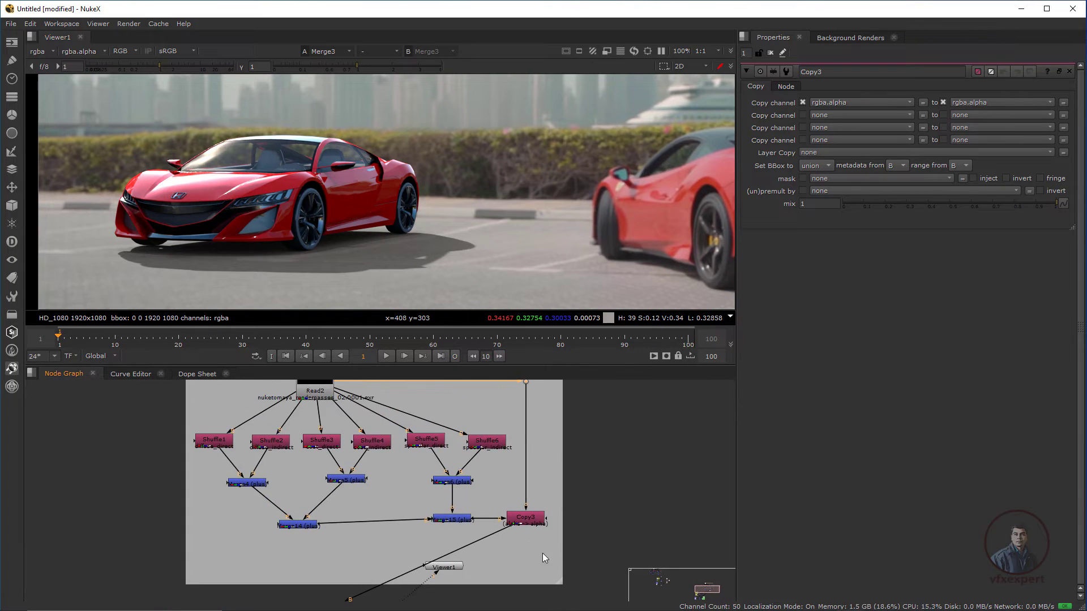
mouse_move(506, 530)
mouse_down()
mouse_move(308, 392)
mouse_move(308, 430)
mouse_move(526, 530)
mouse_up()
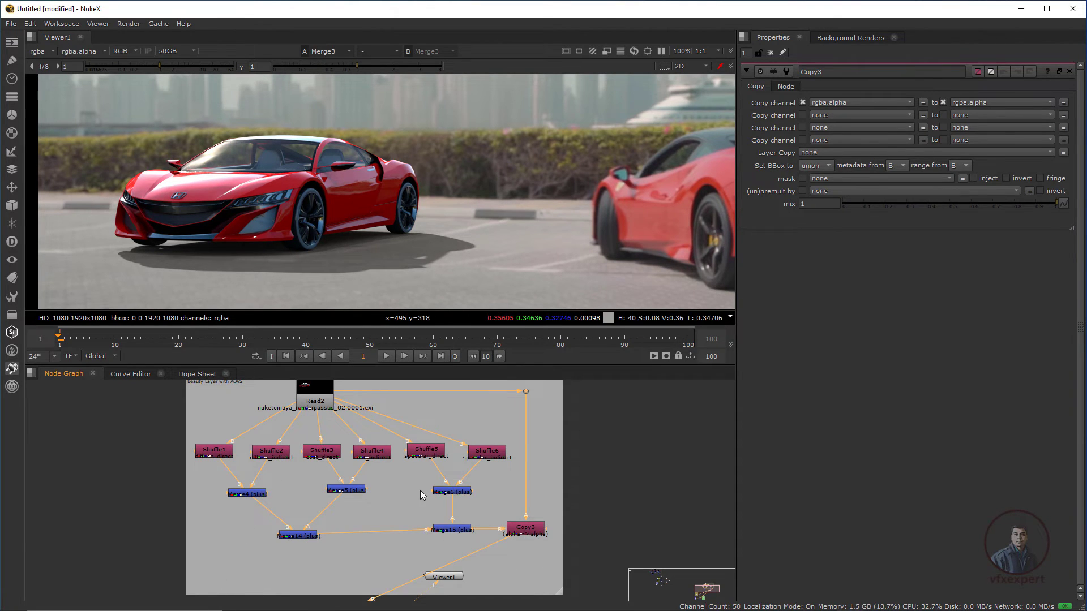
Move the Viewer node out of the Beauty Layer with AOVs backdrop, placing it below
scroll(420, 491, down, 2)
middle_drag(440, 486, 425, 427)
drag(428, 497, 404, 550)
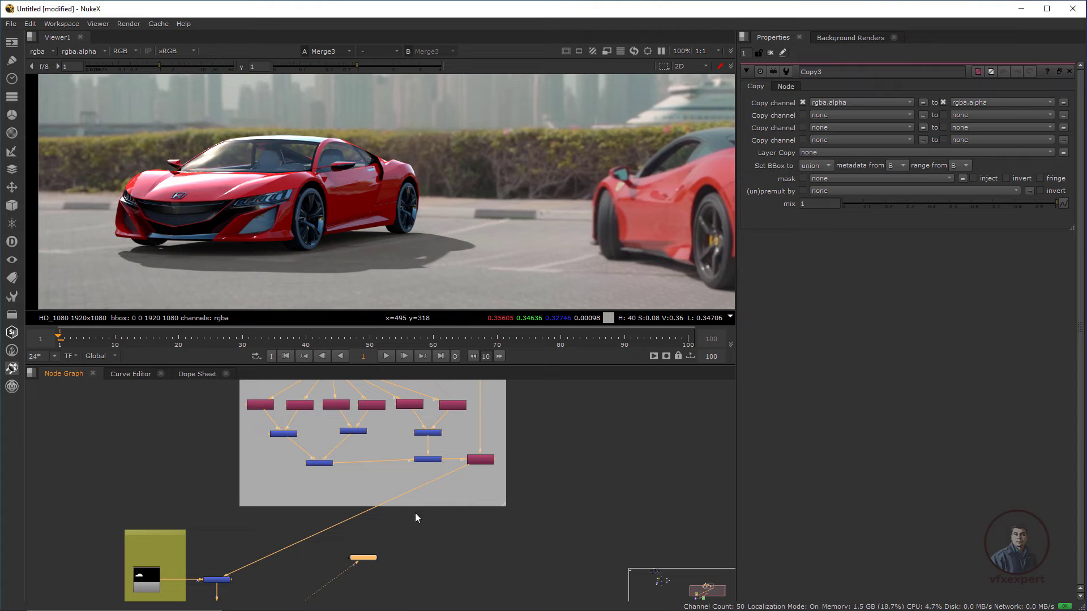
Select the six AOV Shuffle nodes and examine the composited car and its shadow against the real car in the plate
scroll(428, 440, up, 3)
middle_drag(420, 446, 403, 531)
drag(112, 444, 487, 494)
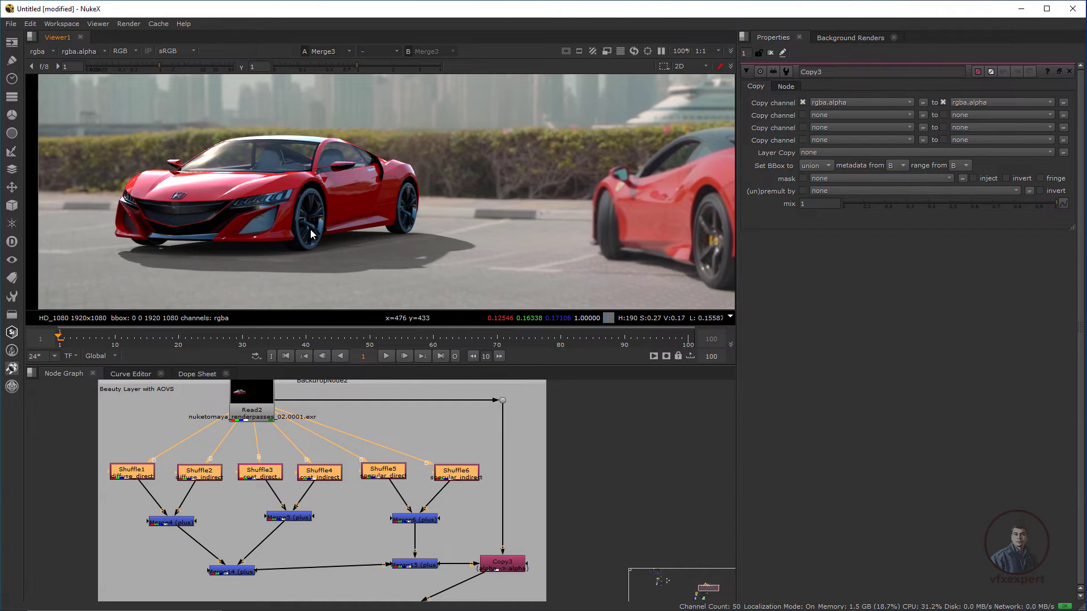
scroll(399, 473, down, 4)
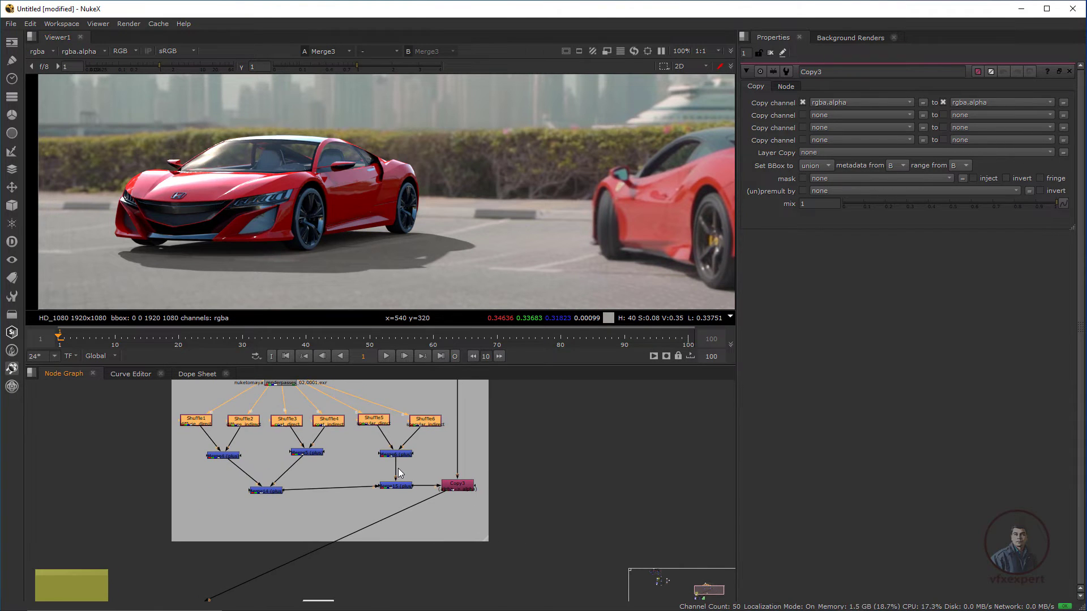
scroll(360, 272, down, 3)
scroll(384, 215, up, 2)
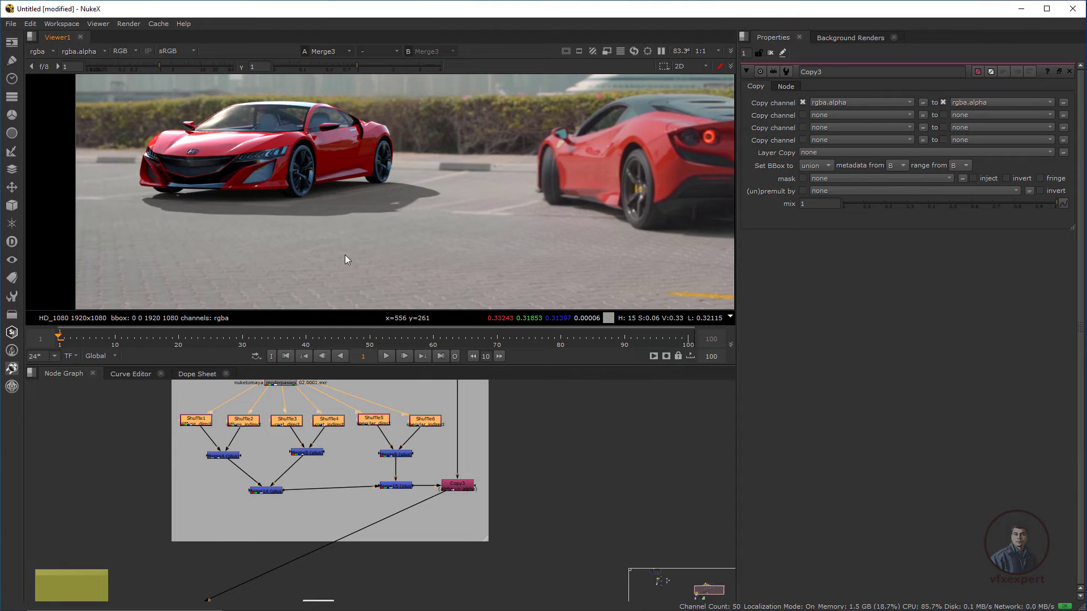
scroll(404, 229, down, 1)
middle_drag(624, 230, 354, 248)
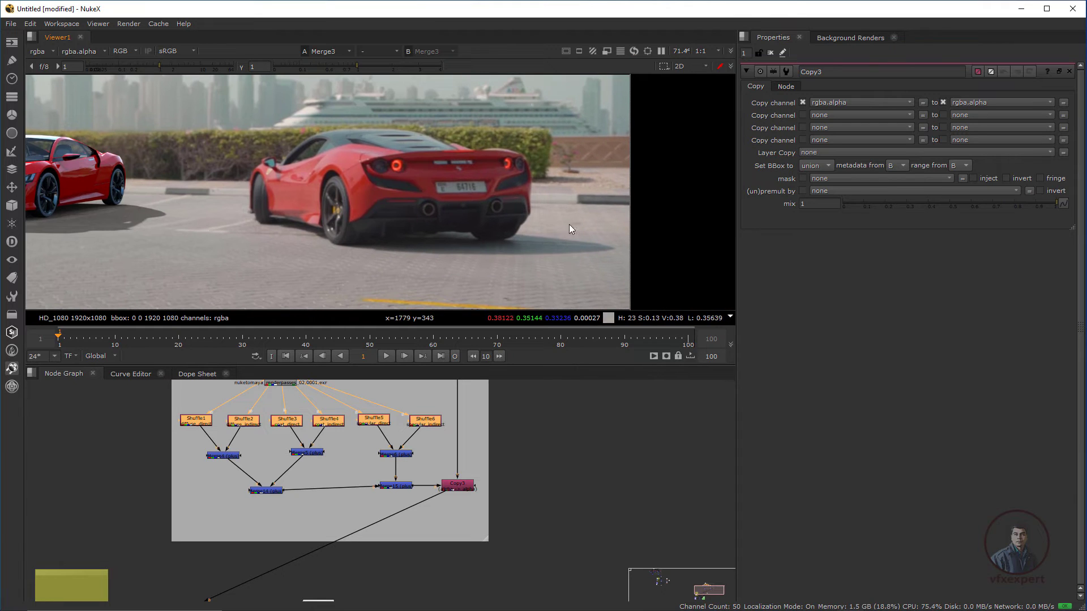
middle_drag(187, 251, 339, 253)
drag(332, 204, 243, 245)
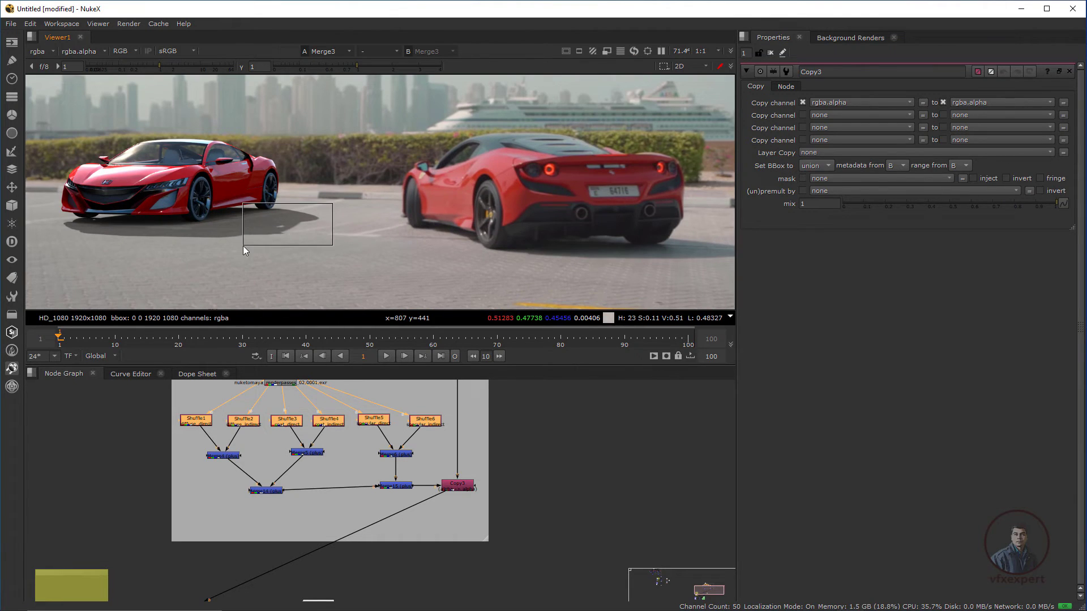
scroll(310, 219, down, 2)
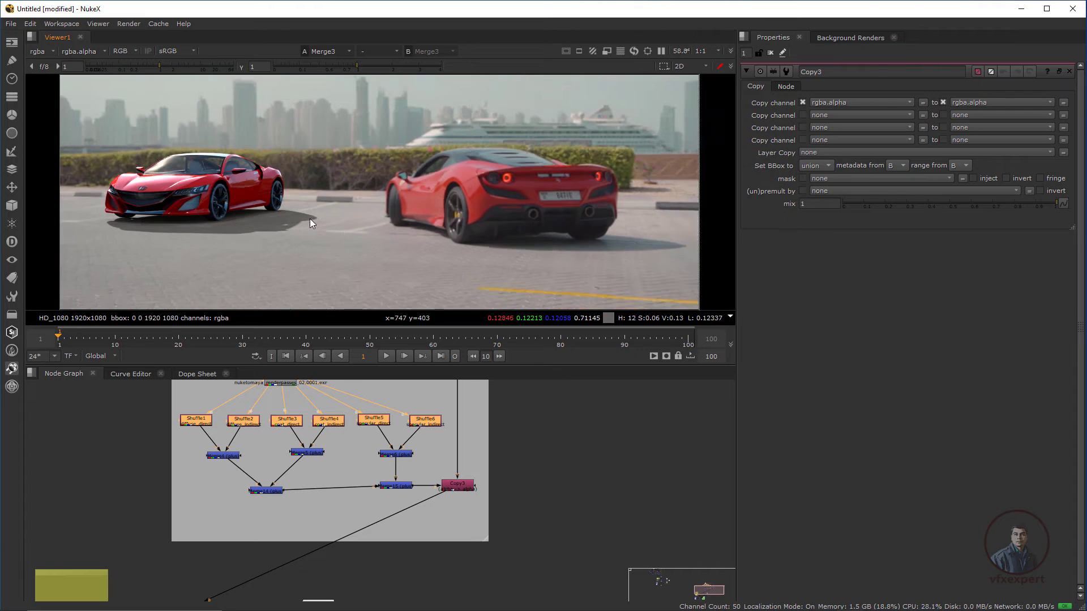
Move the Beauty Layer with AOVs backdrop and its nodes so the Copy node lines up above the merge column
scroll(227, 212, up, 3)
scroll(406, 440, down, 3)
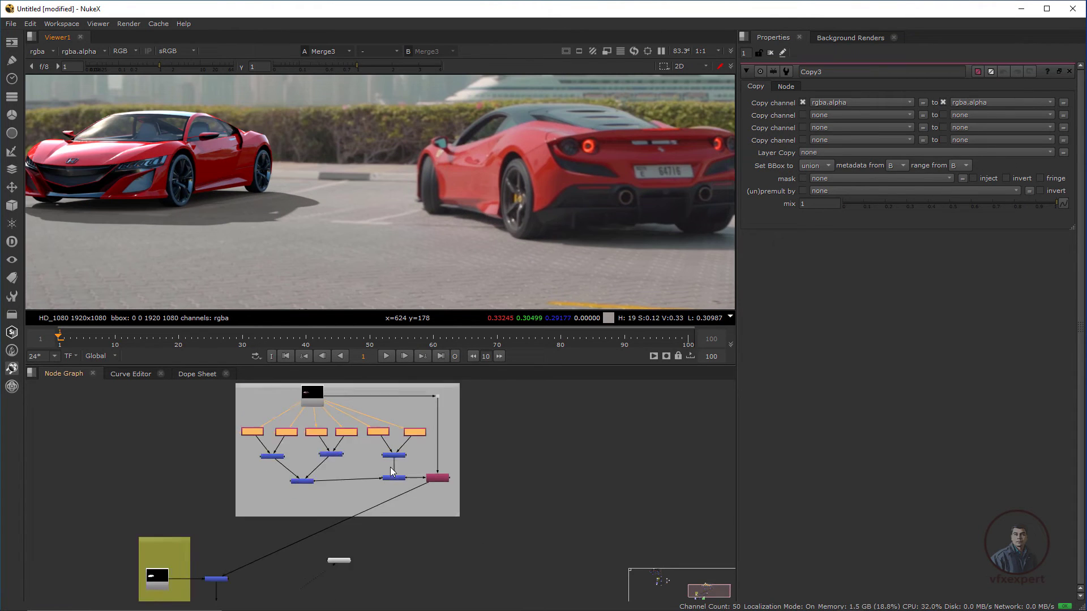
drag(410, 425, 221, 426)
click(335, 464)
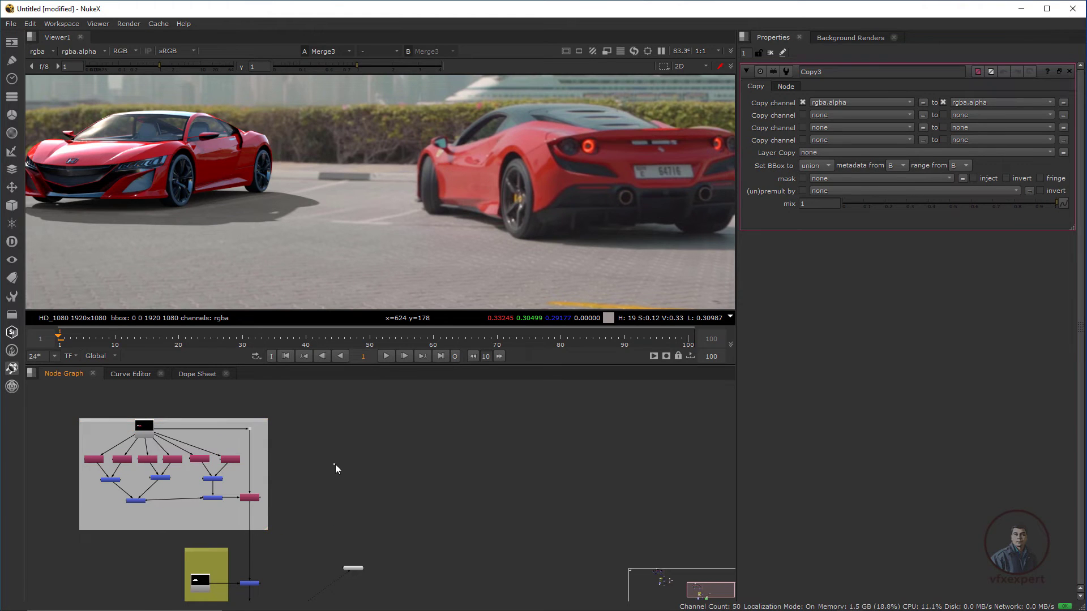
Save the script as "final passes compositing_01" in the Upcoming videos folder
click(11, 23)
click(42, 83)
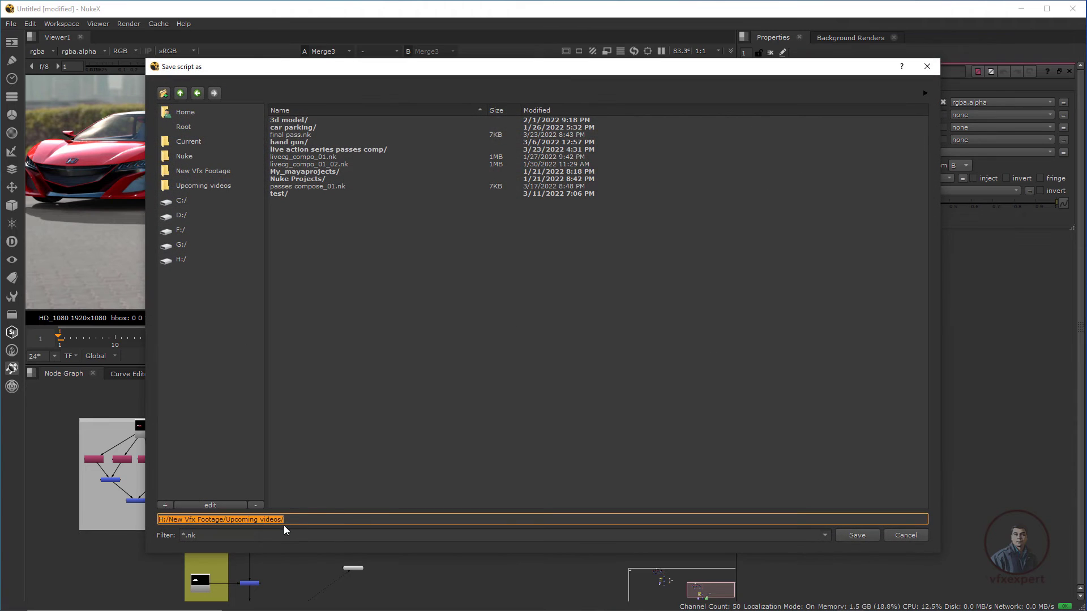
click(290, 518)
text(final passes compositing_01)
click(853, 539)
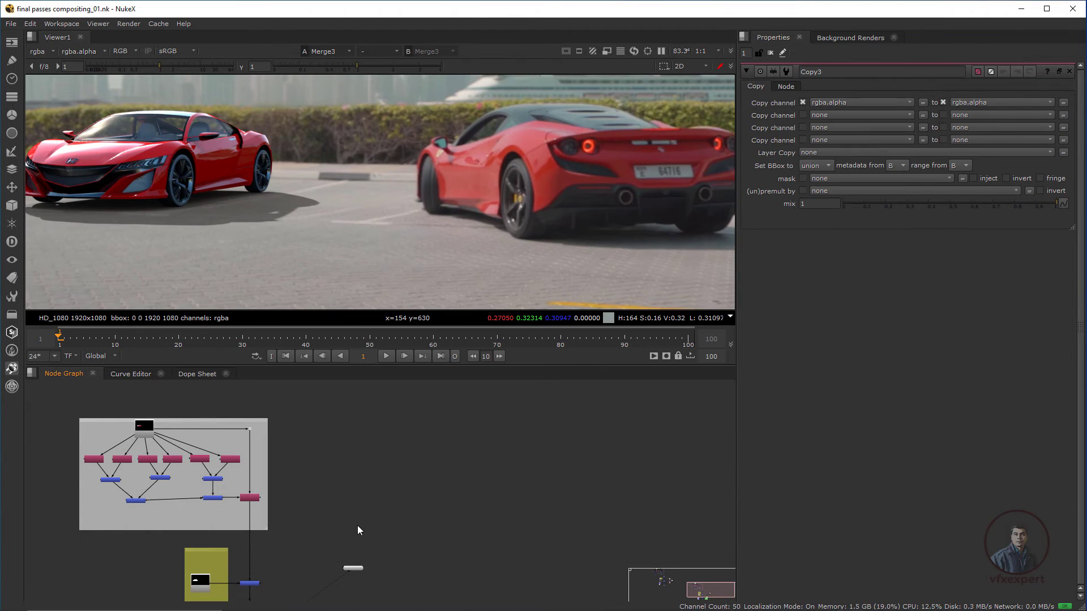
Place the Viewer node directly below the last Merge in the main pipe
middle_drag(258, 499, 421, 485)
scroll(337, 202, down, 2)
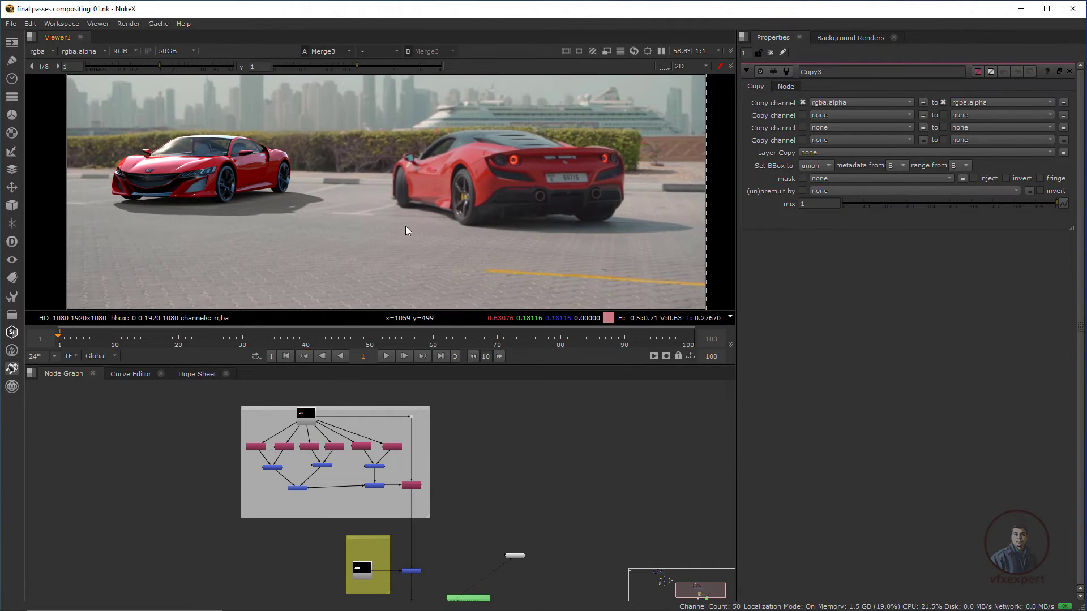
middle_drag(440, 533, 380, 462)
scroll(400, 547, up, 2)
middle_drag(400, 547, 379, 503)
drag(469, 415, 334, 555)
Move the Shadow layer backdrop up and away from the merges, and enlarge it to make room for more nodes
scroll(383, 512, up, 2)
drag(422, 451, 476, 408)
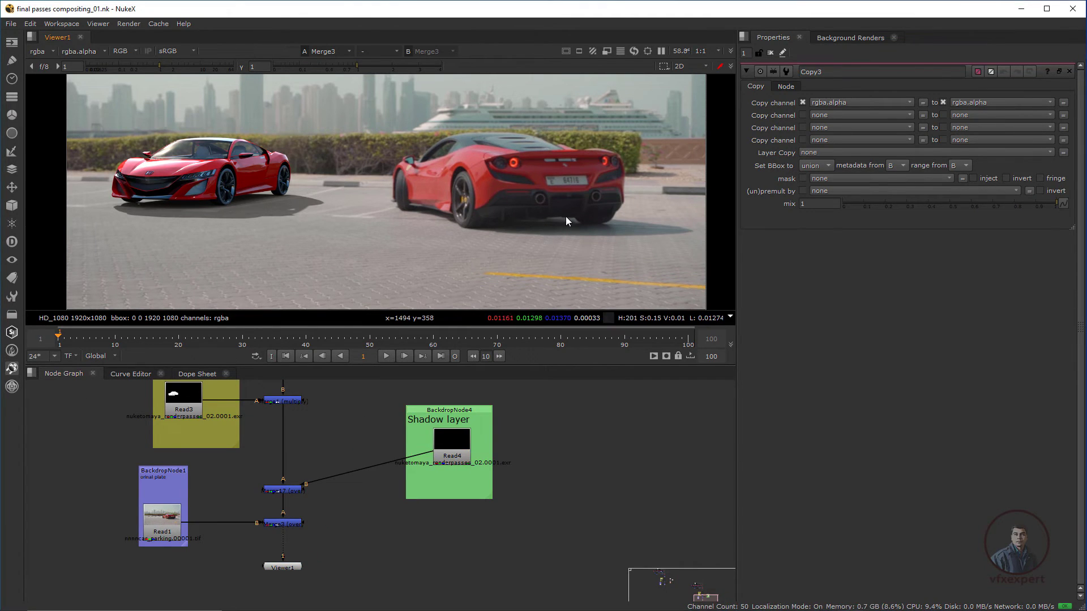
scroll(571, 218, down, 1)
scroll(579, 220, up, 2)
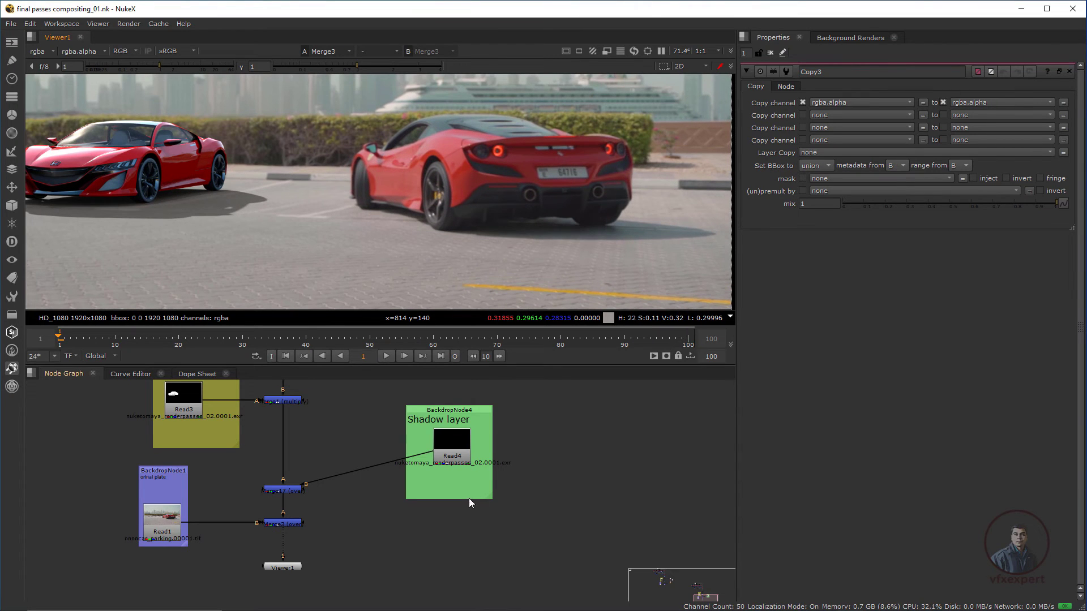
drag(491, 497, 511, 559)
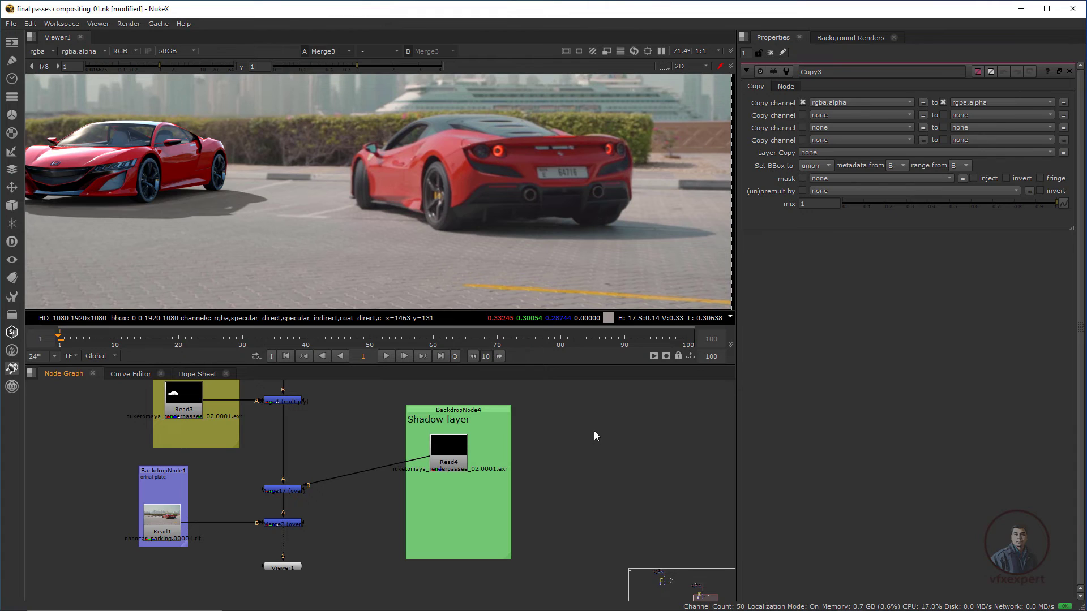
Add a Constant node beside the Shadow layer backdrop and set its format to HD_1080 1920x1080
key(Tab)
text(c)
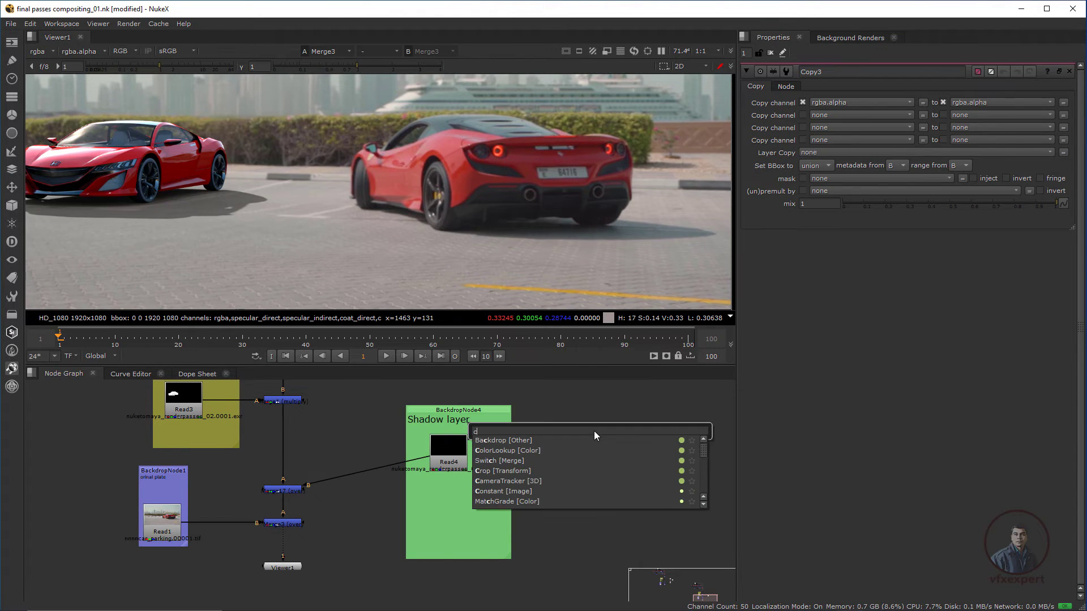
text(onstant [Image)
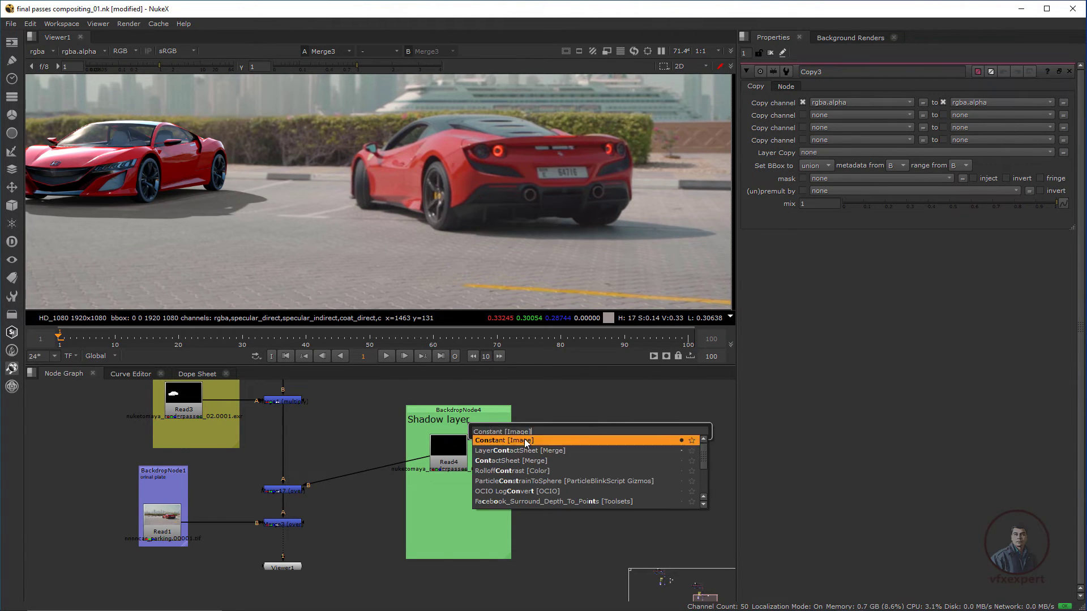
click(525, 441)
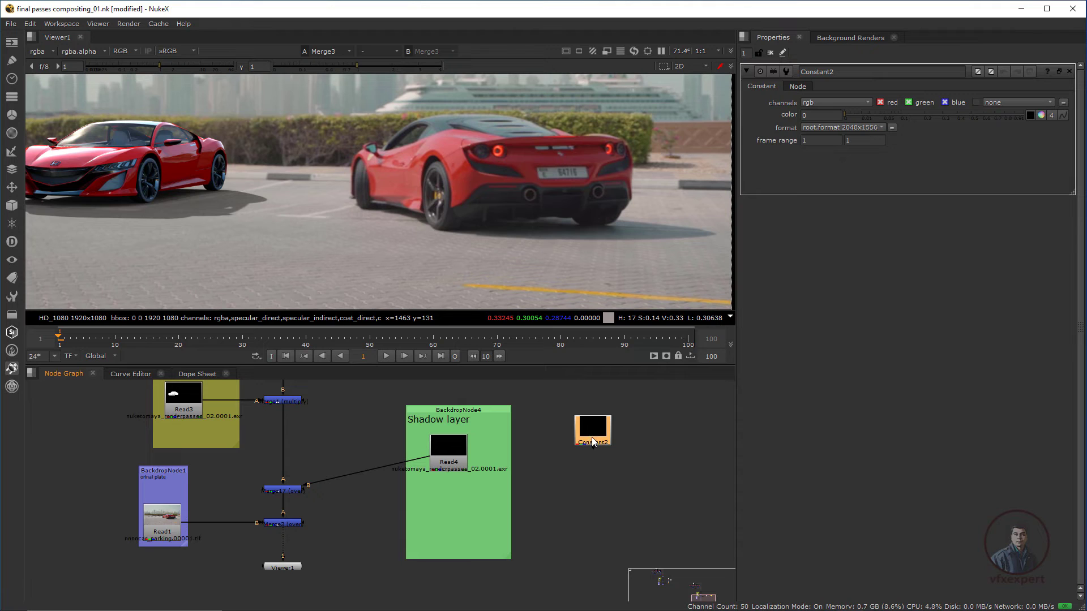
click(871, 127)
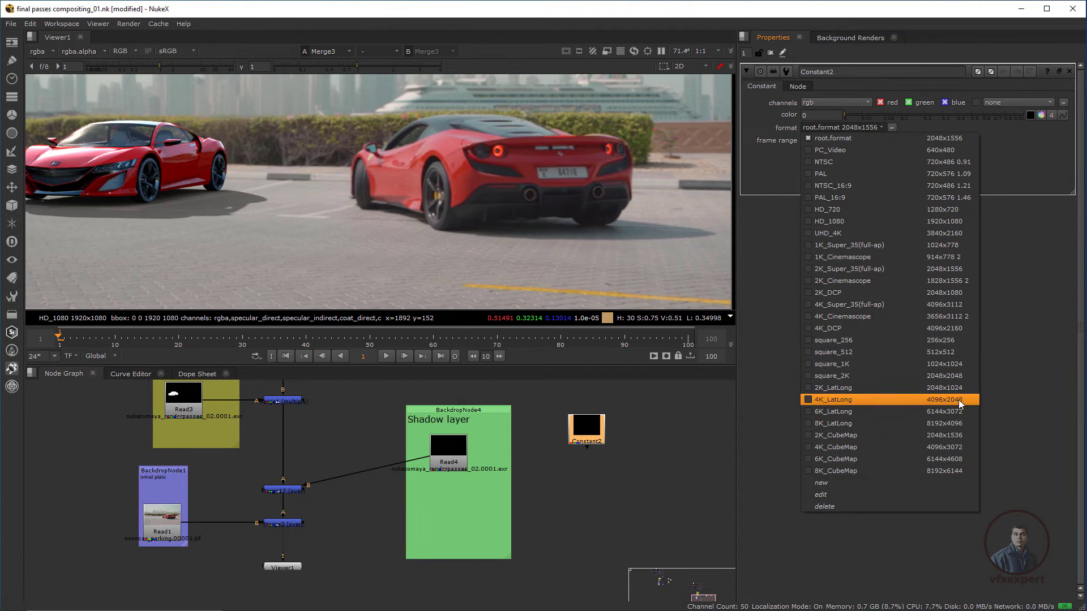
click(959, 223)
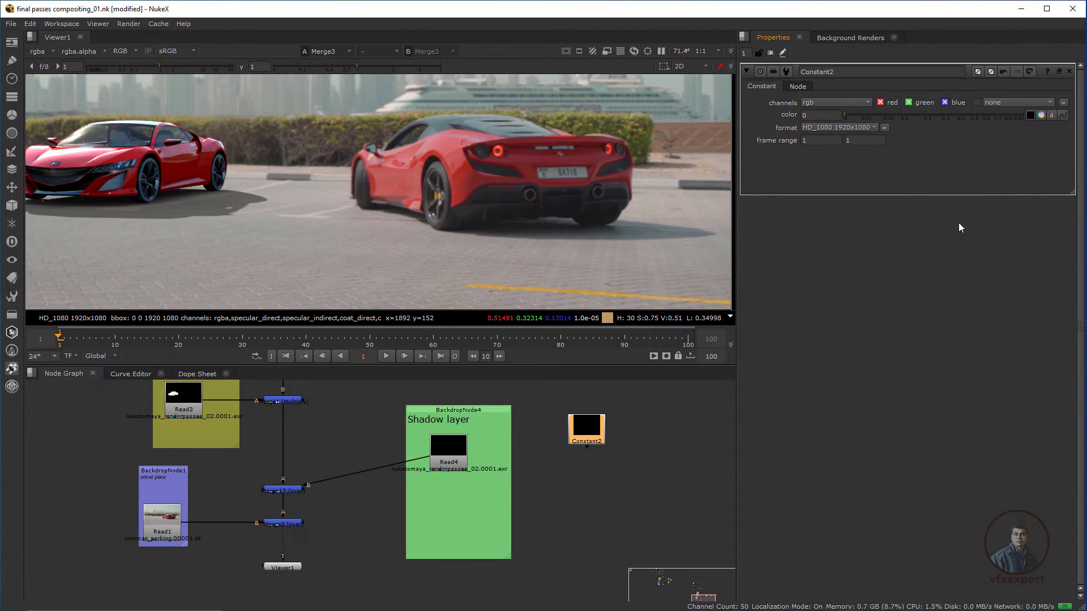
drag(591, 432, 568, 446)
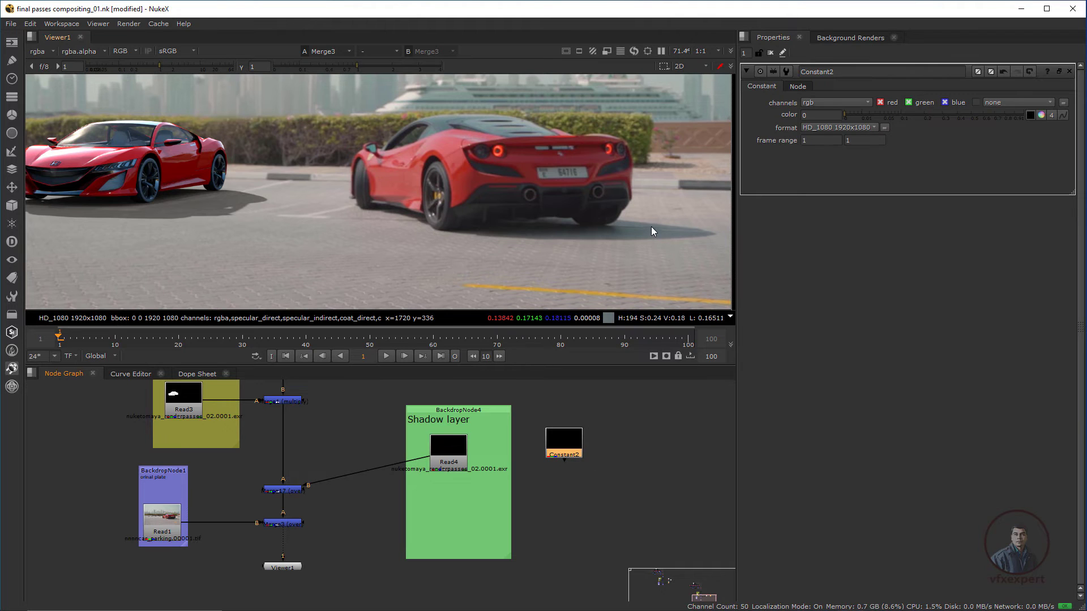
Sample an area of the real car's ground shadow in the plate and copy that color to the Constant node
scroll(651, 230, up, 1)
middle_drag(651, 232, 571, 242)
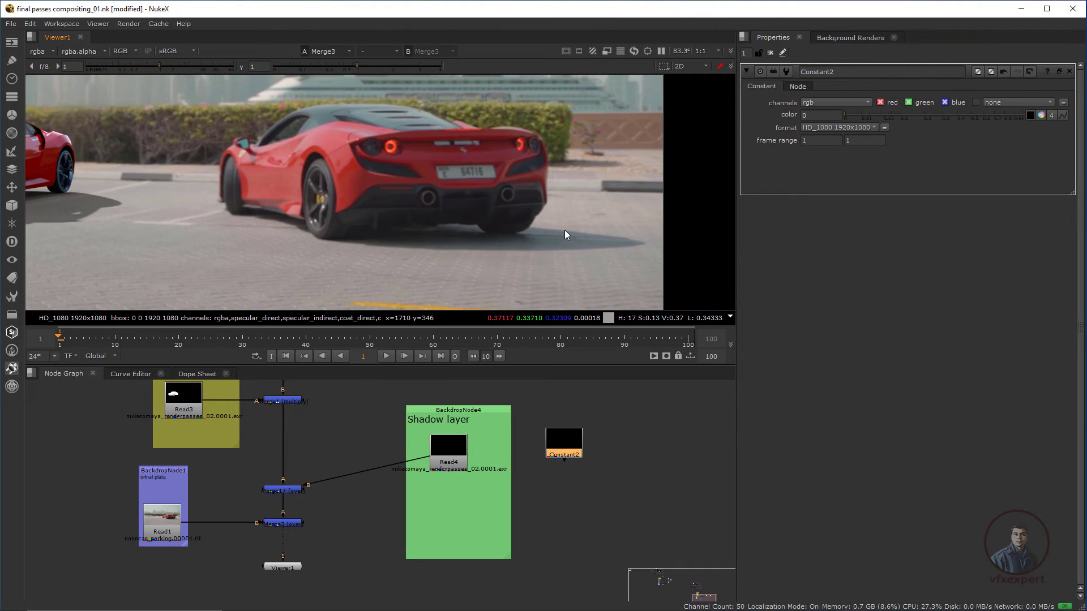
ctrl+click(569, 239)
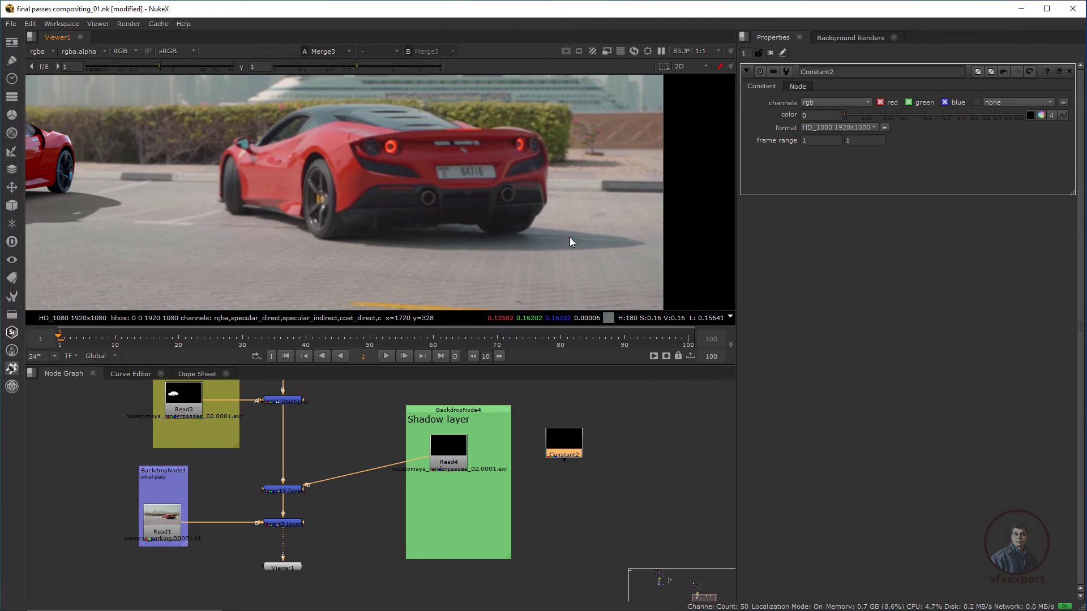
ctrl+shift+drag(557, 235, 565, 242)
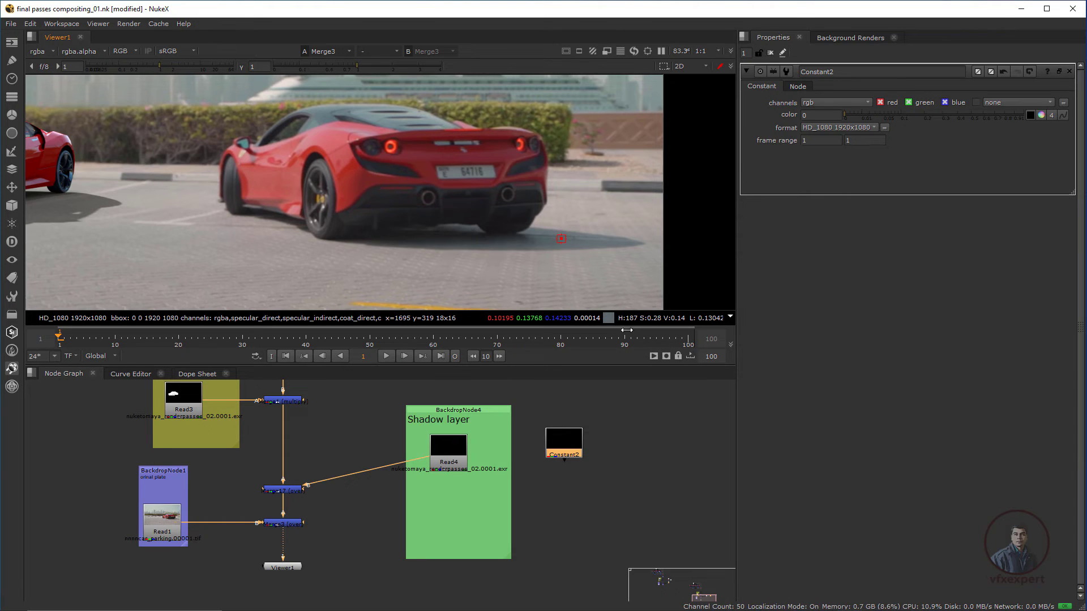
drag(611, 320, 1031, 115)
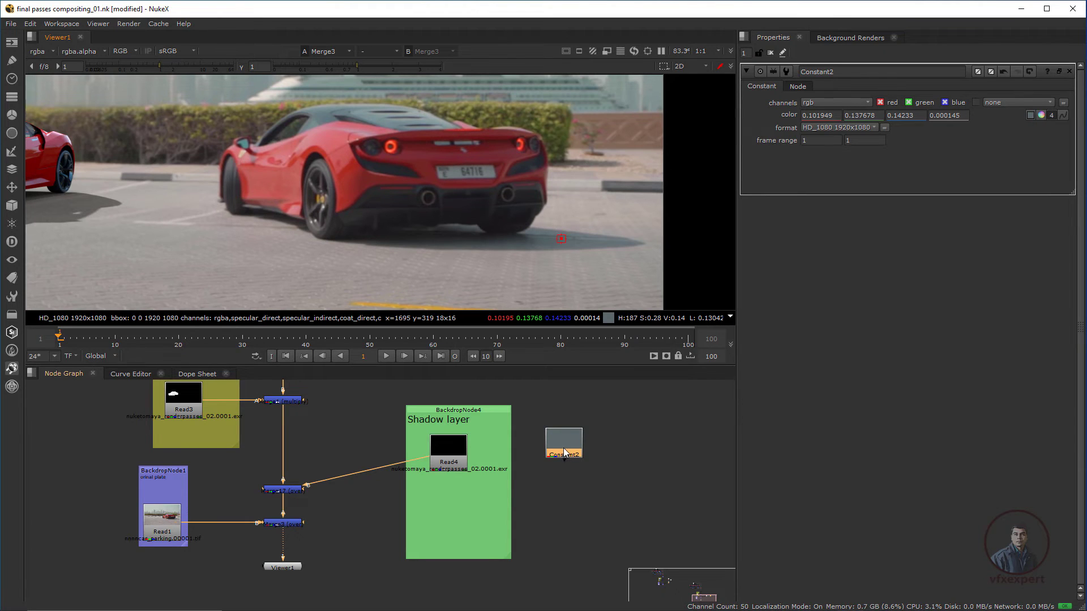
Move the Constant into the Shadow layer backdrop and add a Copy node with B on the Constant and A on the shadow Read
drag(564, 452, 501, 492)
click(436, 510)
key(k)
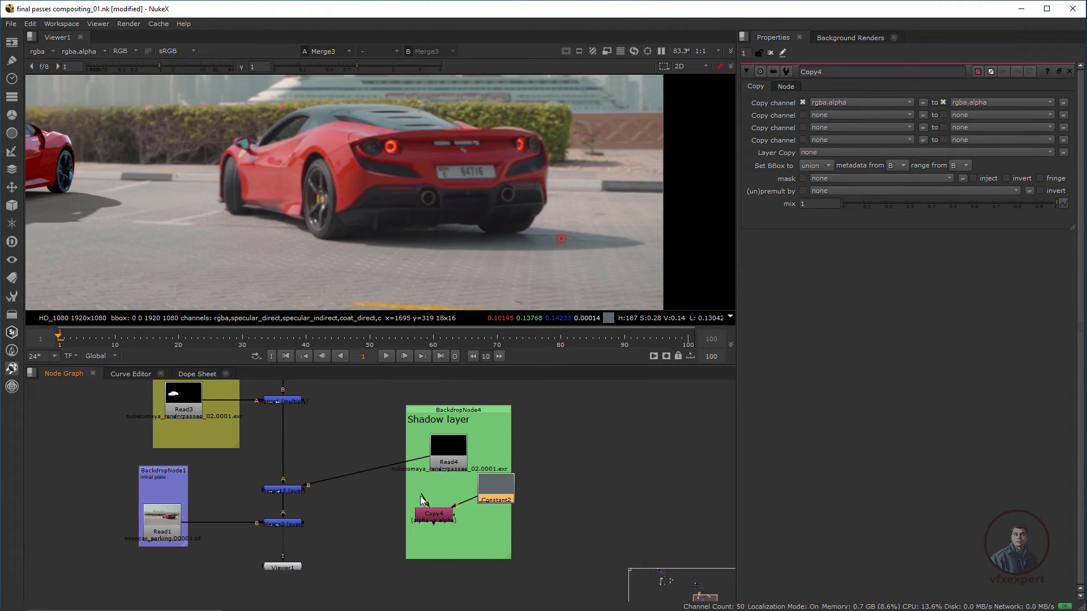
drag(421, 497, 452, 456)
Align the Copy node and the Constant under the shadow Read and widen the Shadow layer backdrop around them
drag(441, 514, 488, 519)
drag(511, 557, 573, 569)
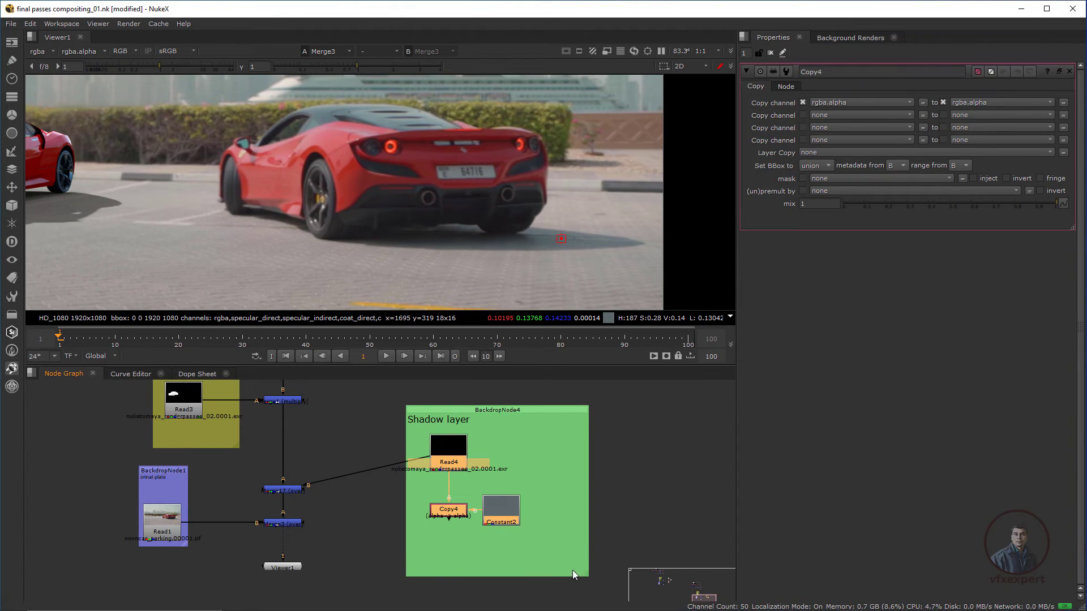
drag(449, 512, 458, 510)
Add a Premult node below the shadow Copy and reroute the shadow Merge's B input from the Read to the Premult
double_click(460, 511)
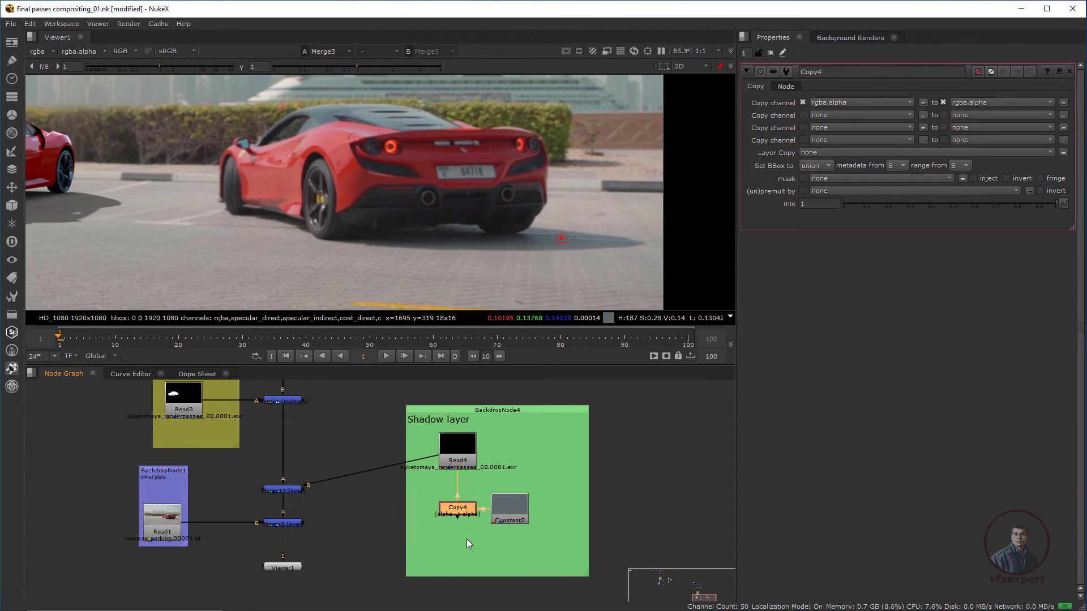
key(Tab)
text(pr)
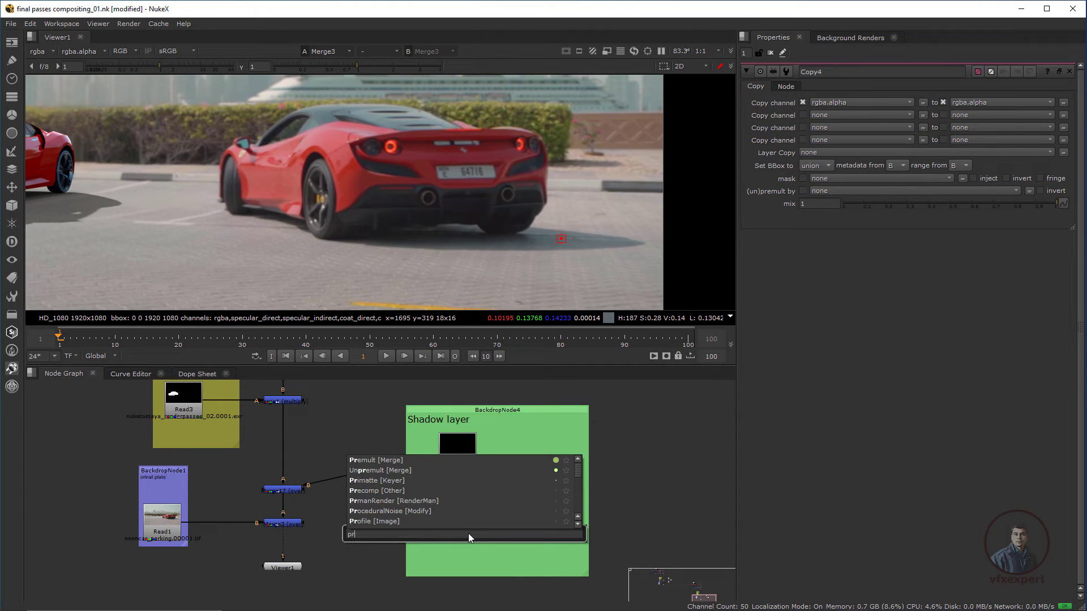
click(379, 461)
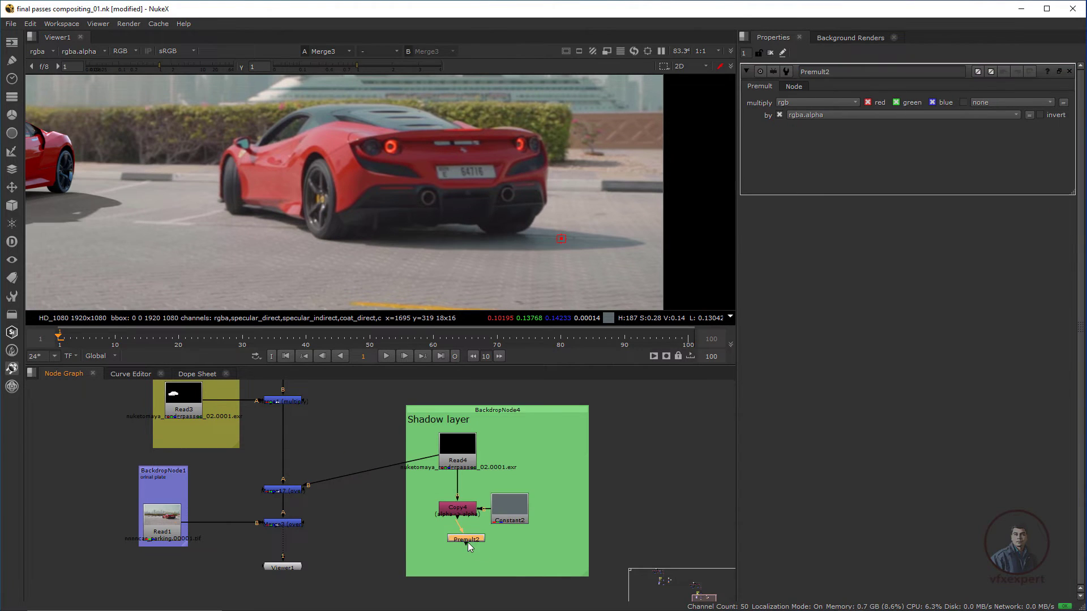
drag(457, 518, 460, 549)
drag(435, 456, 458, 551)
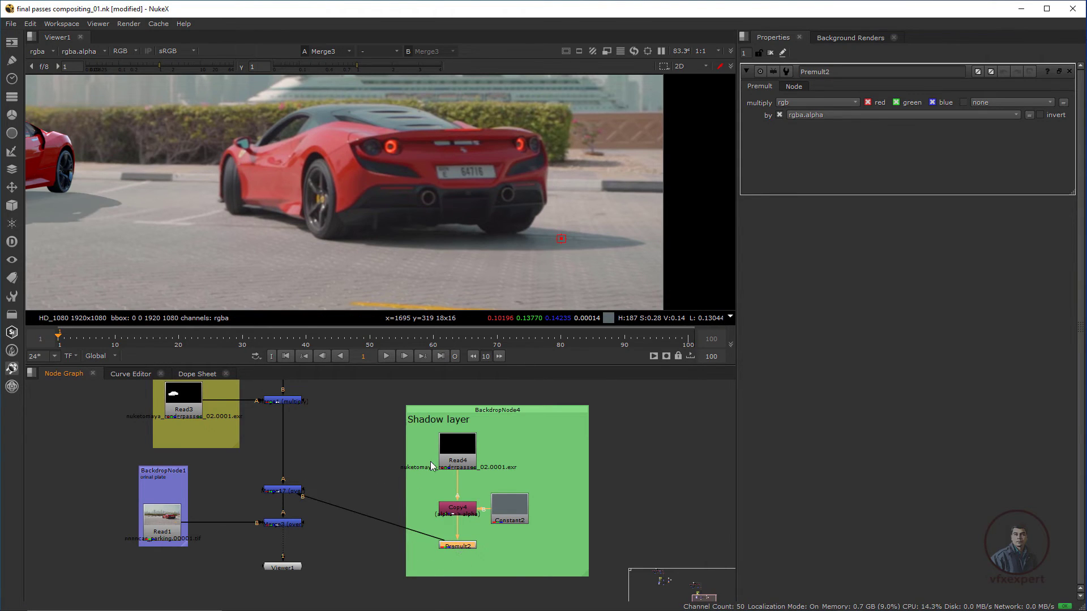
Compare the CG car's tinted shadow with the real car's shadow in the plate
middle_drag(248, 239, 498, 249)
scroll(352, 222, down, 1)
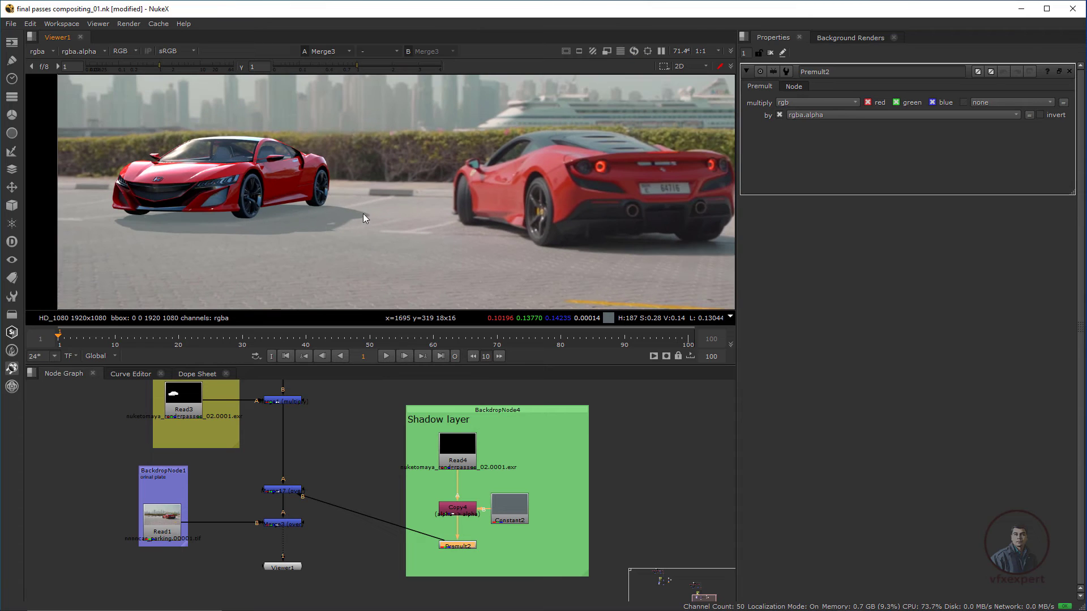
scroll(453, 236, down, 1)
middle_drag(727, 249, 609, 238)
scroll(611, 238, up, 1)
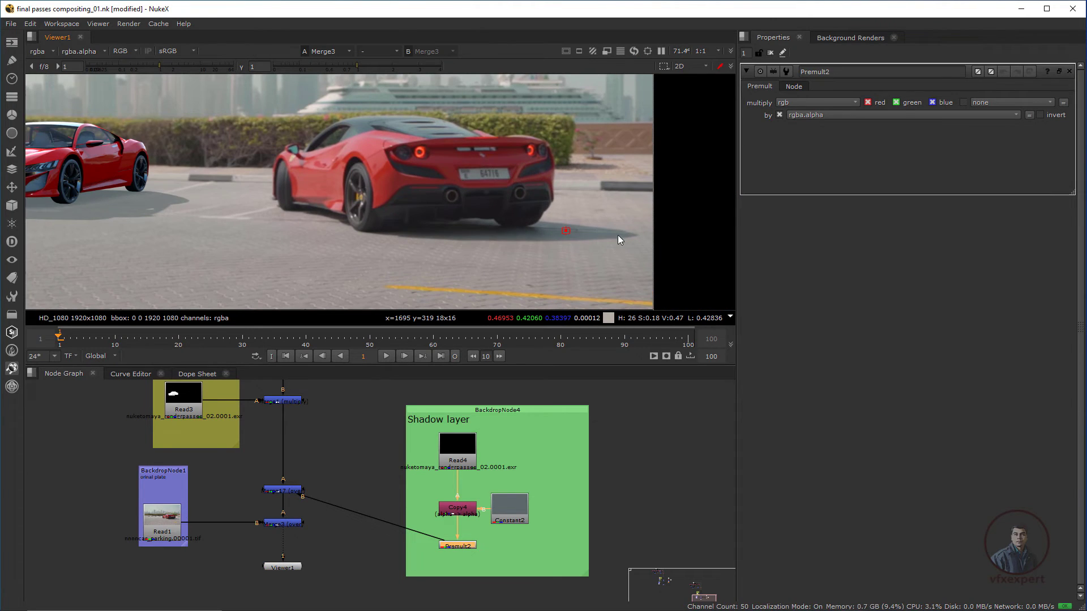
scroll(315, 249, down, 1)
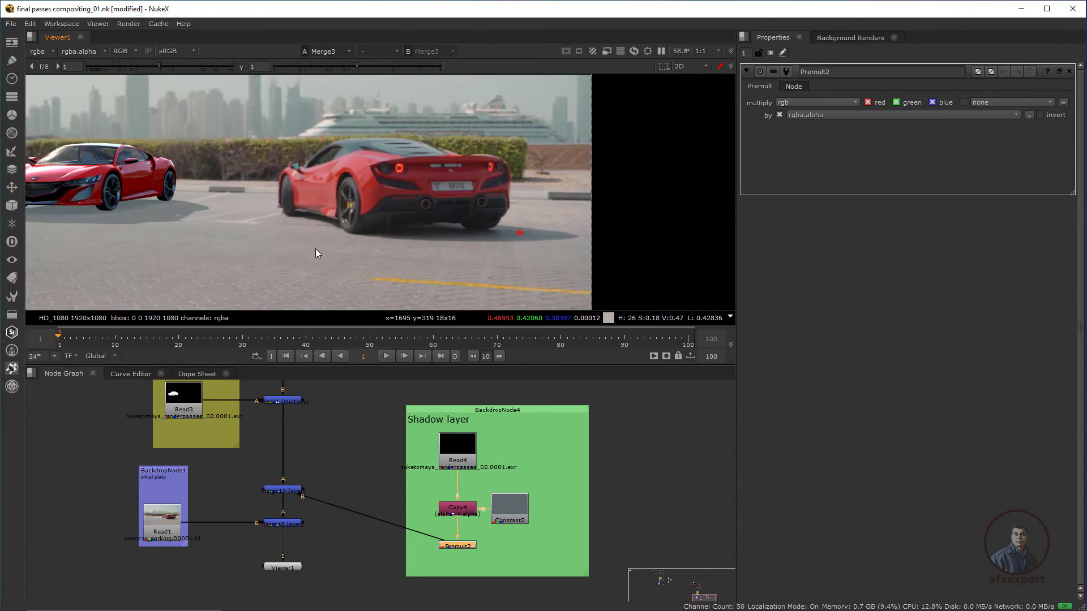
middle_drag(315, 249, 402, 261)
Shift the Constant's shadow color toward green on the color wheel, to about 0.062 red, 0.142 green and 0.118 blue
drag(516, 506, 520, 506)
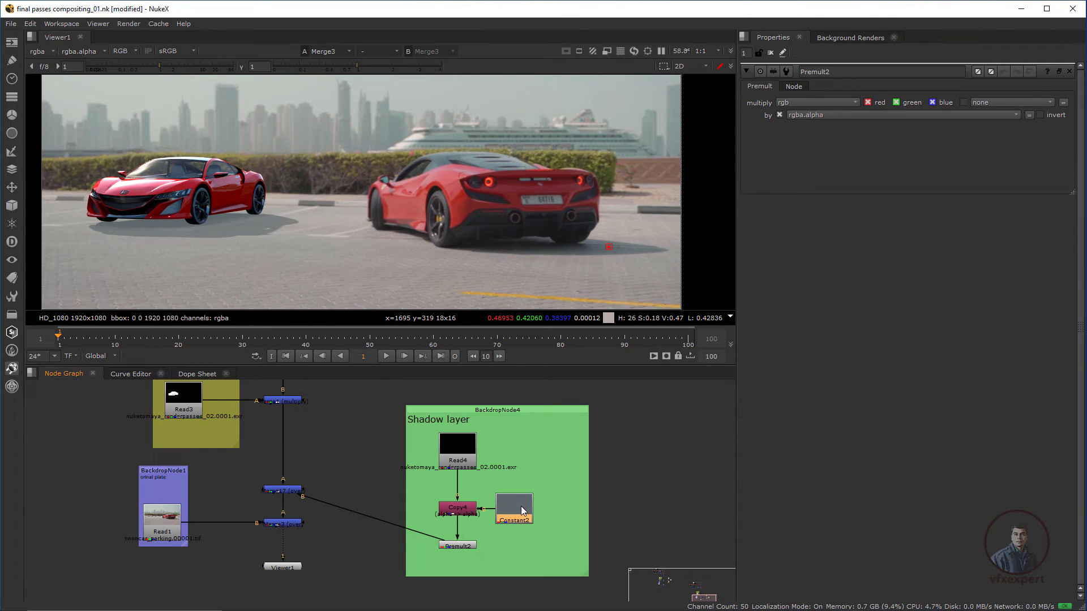
double_click(521, 506)
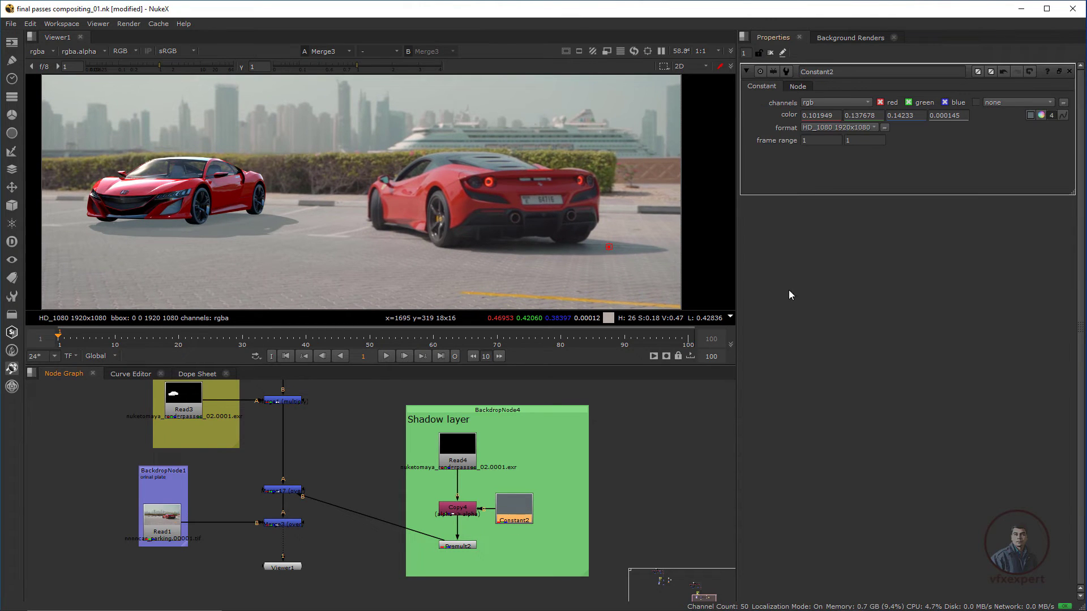
click(1041, 115)
drag(767, 152, 717, 107)
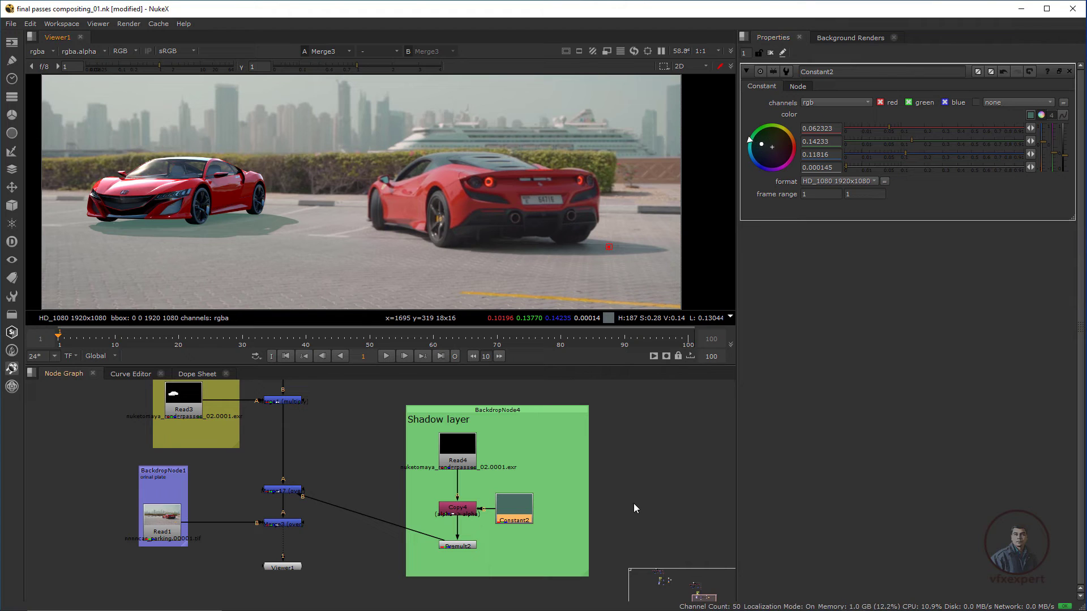
Lower the mix of the Merge that combines the car layers with the shadow to 0.81
middle_drag(426, 504, 459, 474)
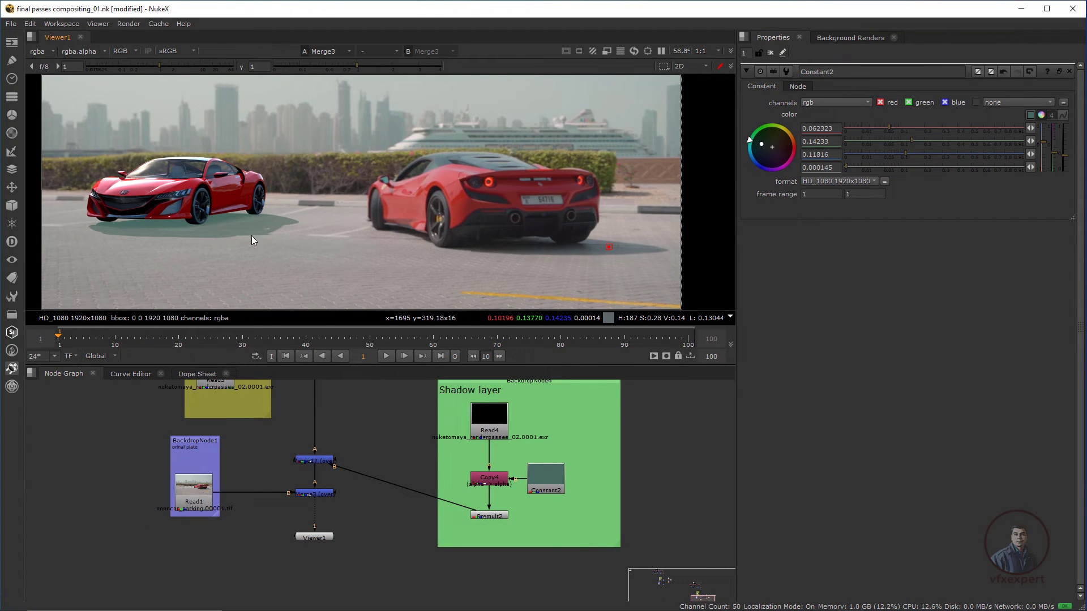
scroll(242, 236, up, 3)
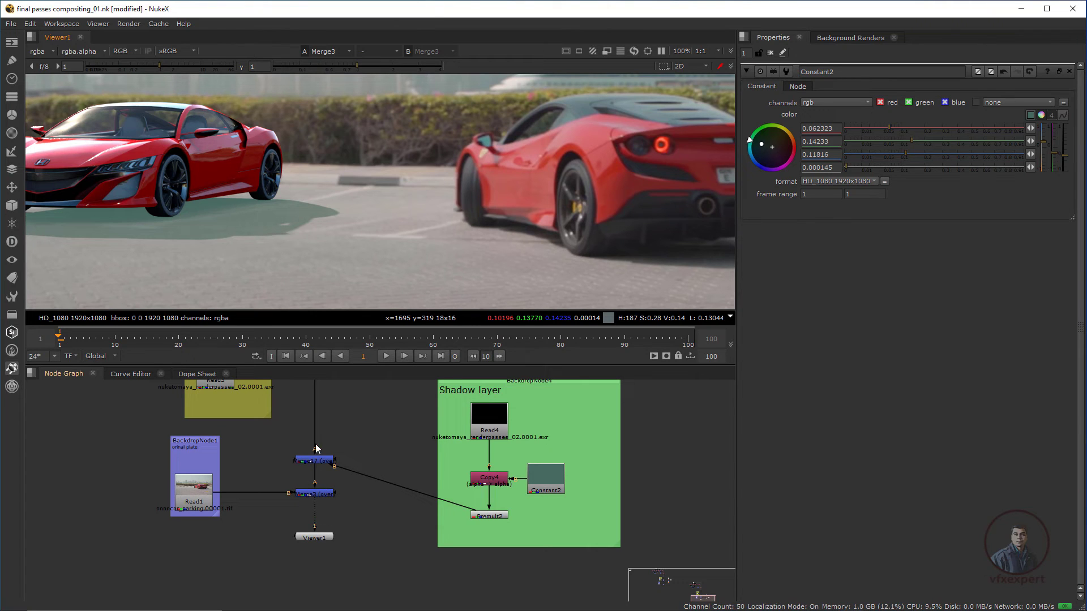
click(319, 463)
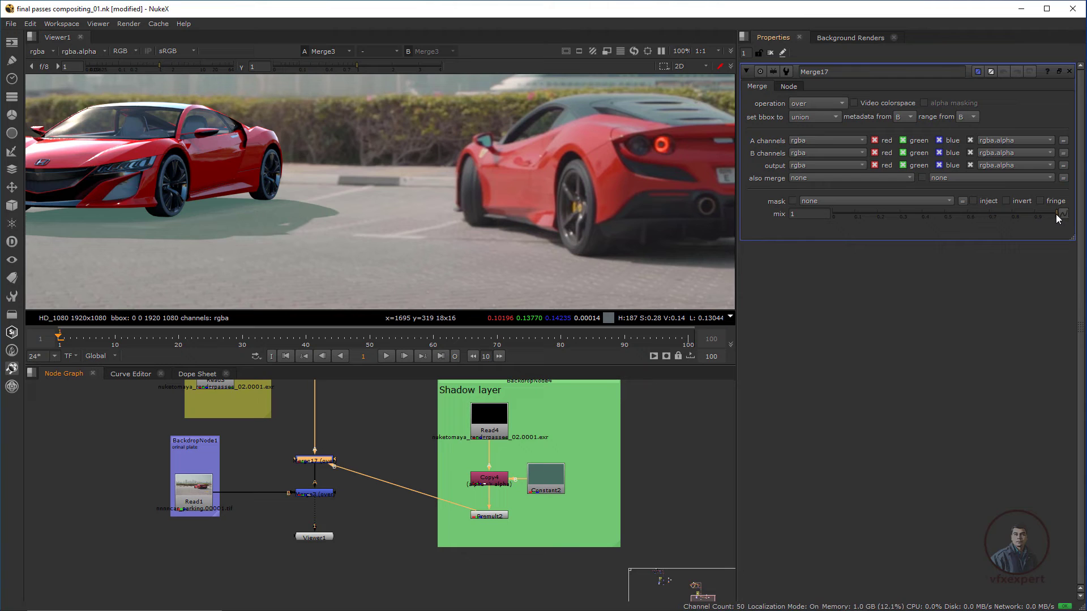
drag(1056, 215, 1013, 212)
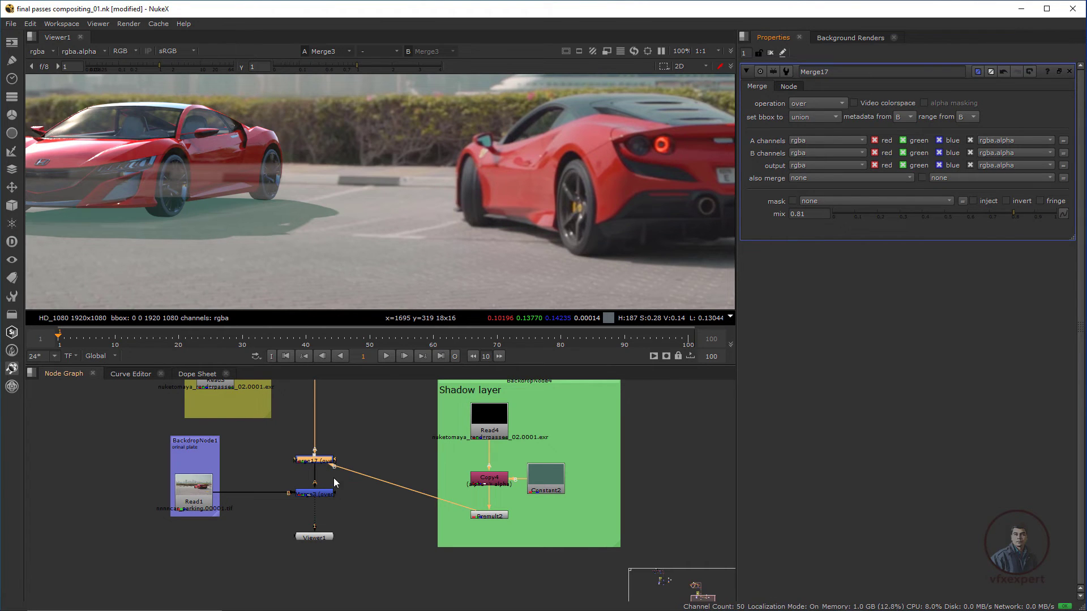
scroll(317, 471, up, 2)
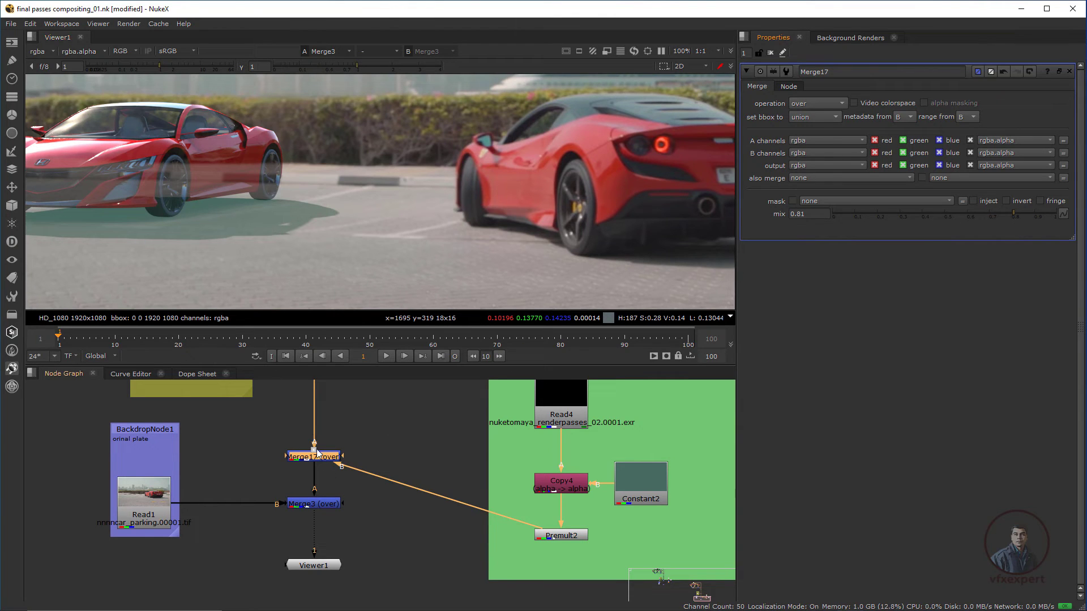
Space out the lower node tree by moving the Viewer, the plate backdrop and the two final Merge nodes further down
scroll(314, 453, up, 2)
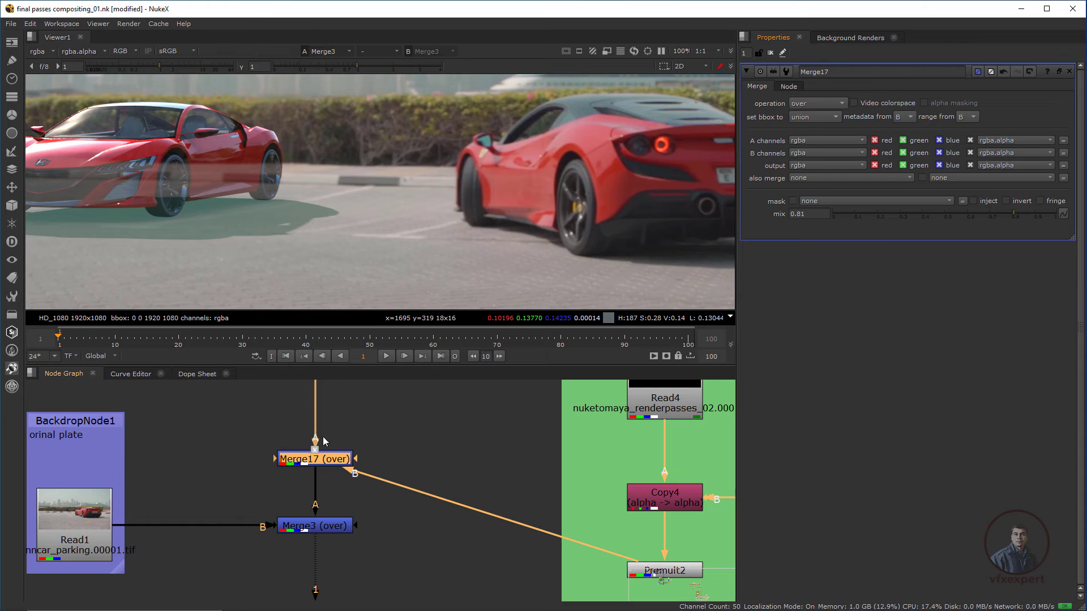
scroll(339, 514, down, 3)
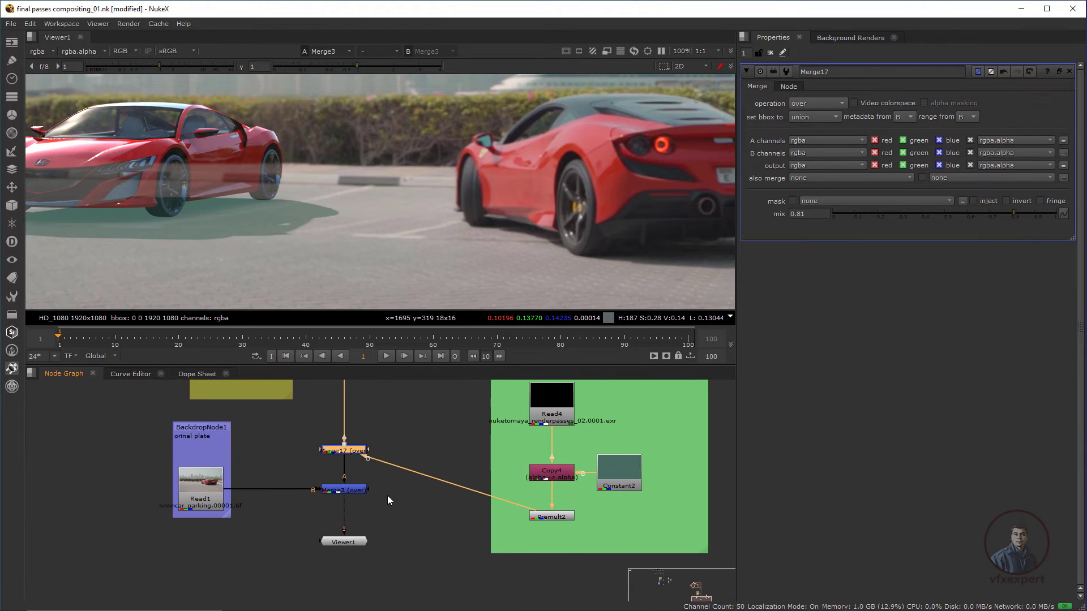
drag(354, 541, 354, 579)
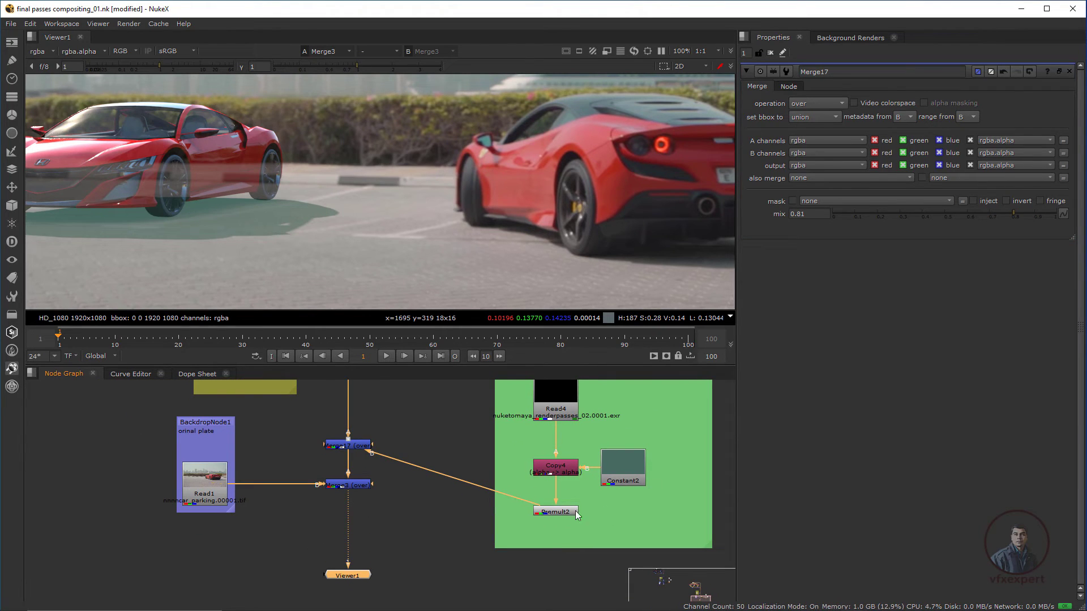
drag(229, 426, 212, 478)
drag(353, 486, 351, 542)
drag(358, 446, 358, 453)
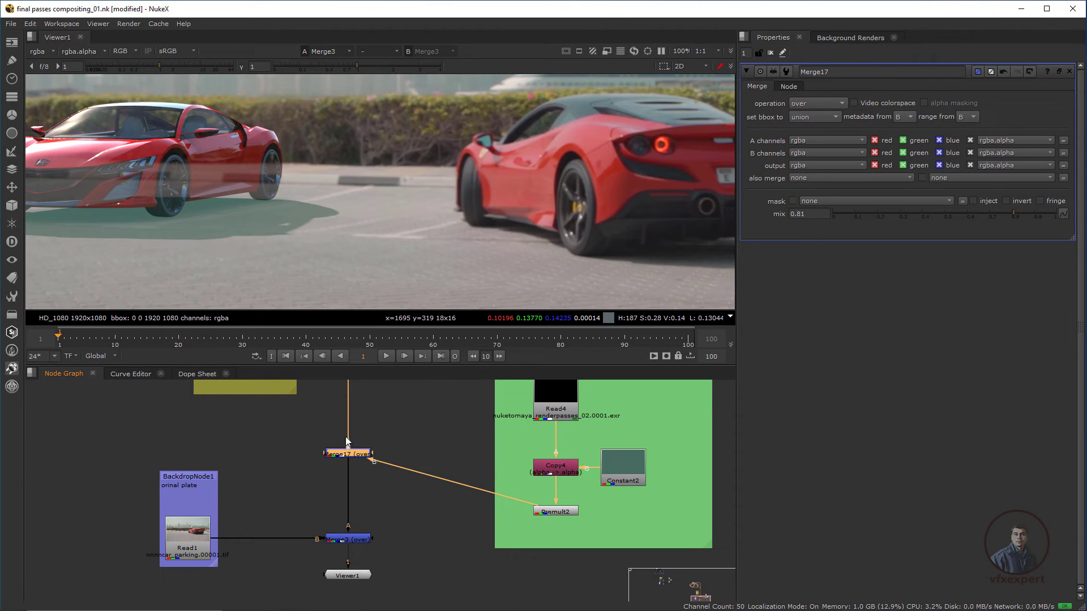
Swap the A and B inputs of the shadow Merge and set its operation to under
key(shift+x)
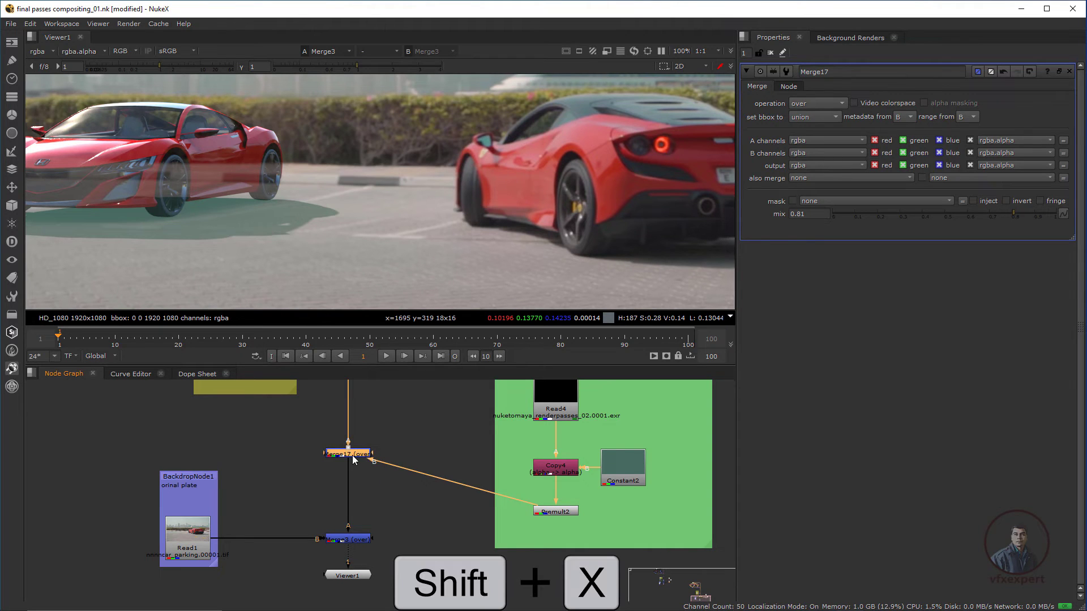
key(shift+x)
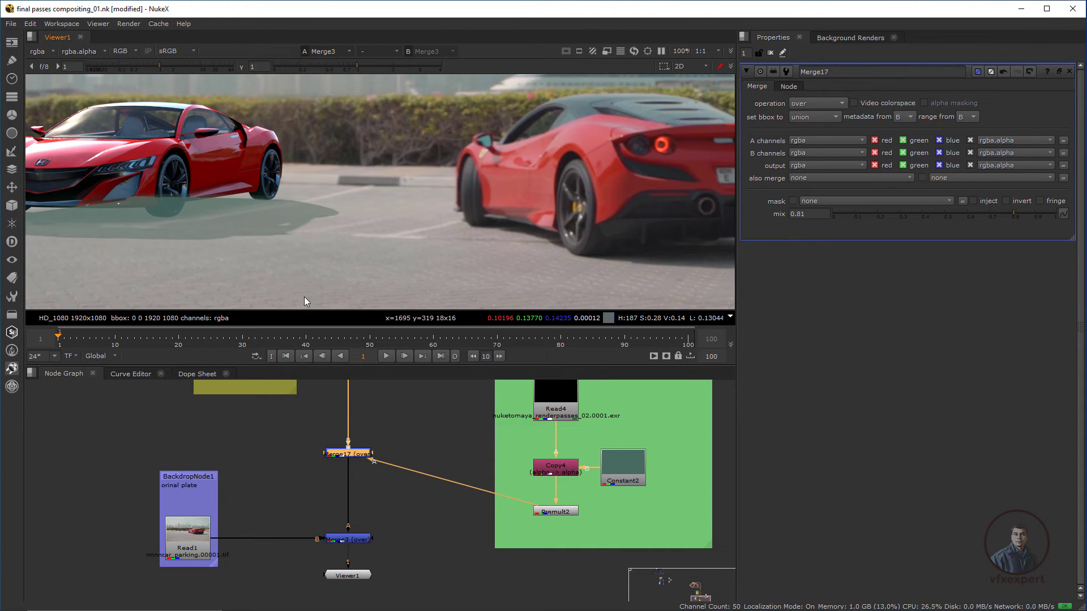
click(801, 101)
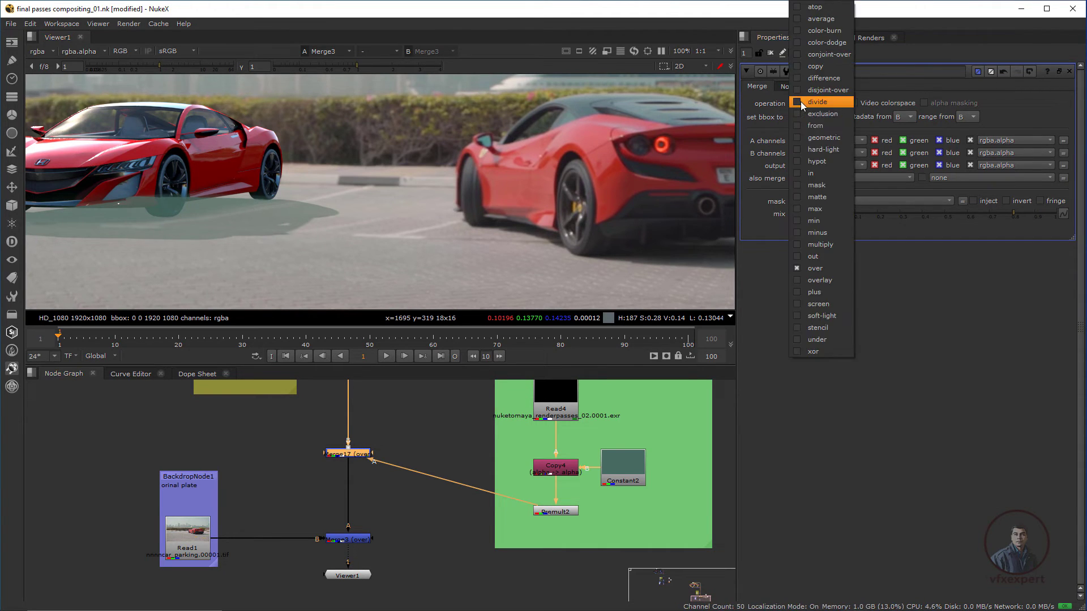
click(822, 339)
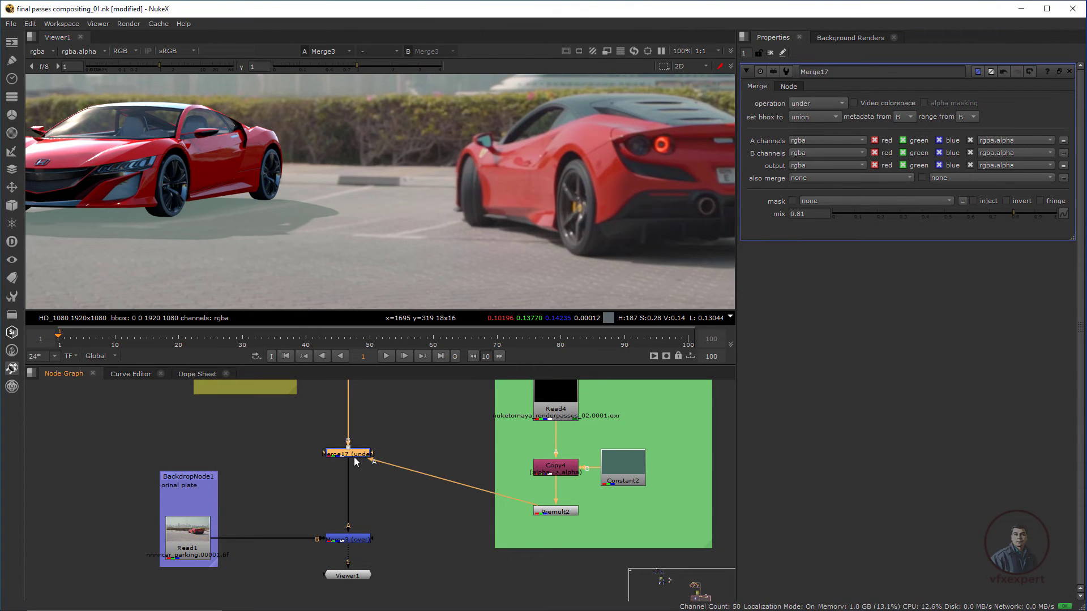
Lower the shadow Merge's mix to 0.665 and compare the CG car's shadow with the real one
drag(1017, 211, 980, 237)
scroll(433, 242, down, 4)
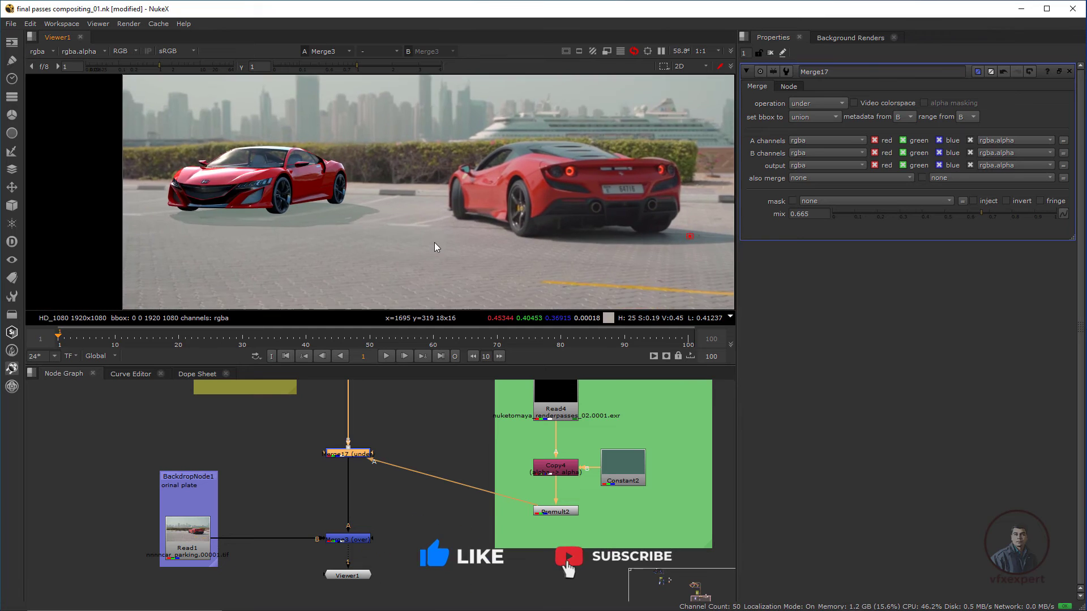
scroll(604, 240, up, 2)
scroll(433, 252, down, 2)
scroll(648, 236, up, 3)
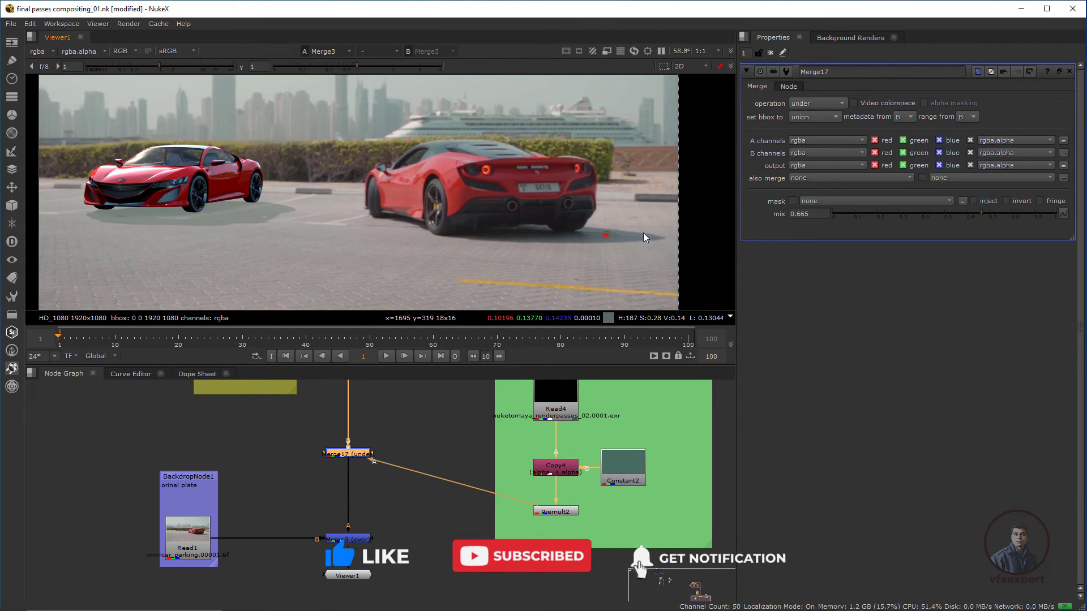
scroll(344, 246, down, 1)
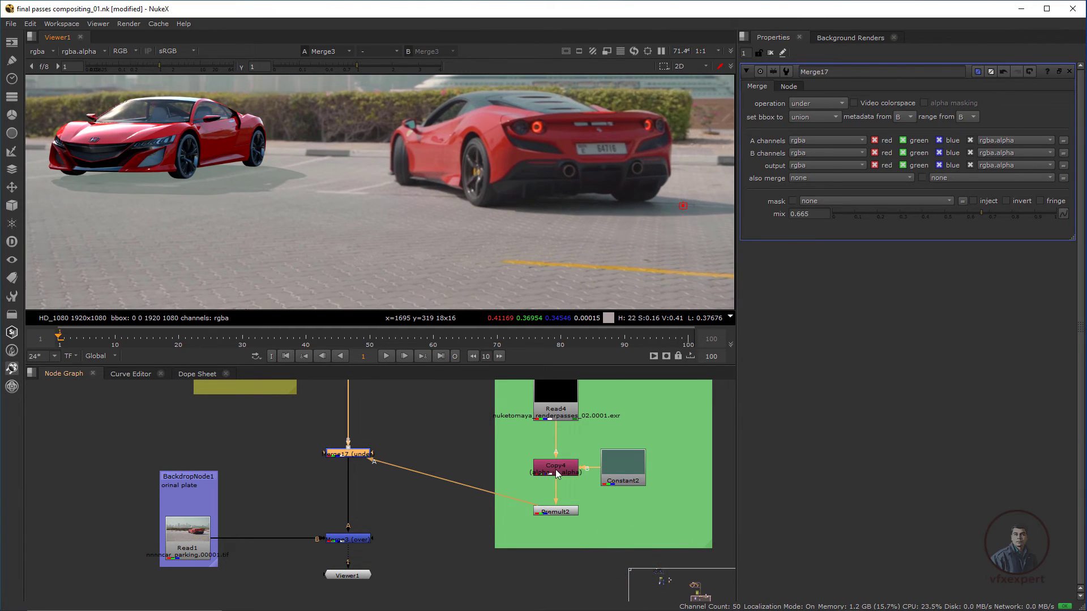
Shift the shadow layer's Copy, Constant and Premult nodes up and add a Blur of size 3 below the Premult
drag(555, 469, 554, 454)
drag(626, 481, 626, 469)
drag(566, 514, 562, 493)
key(b)
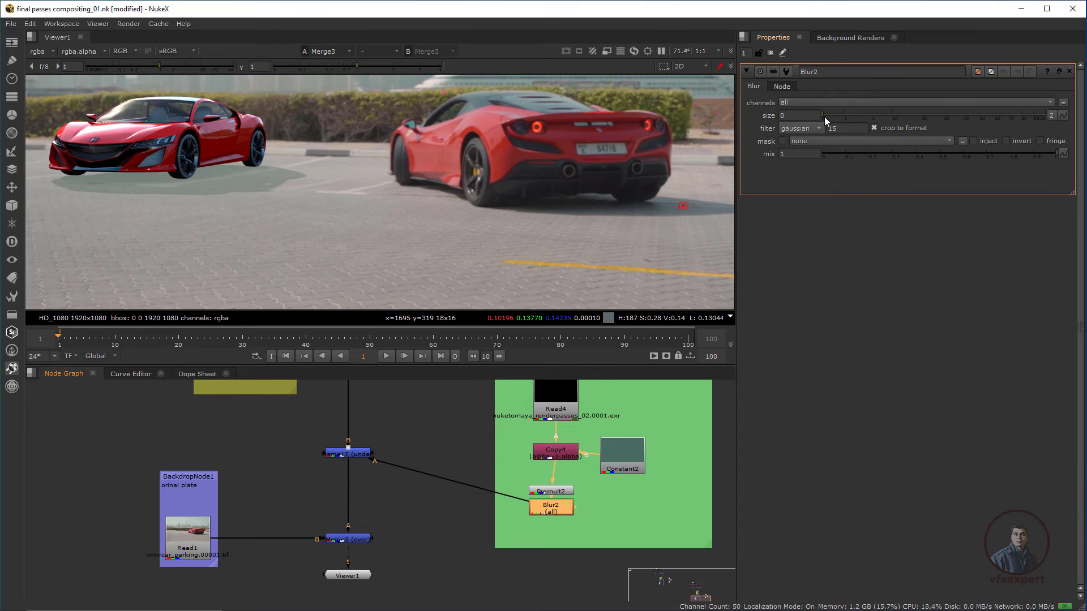
click(861, 116)
drag(861, 120, 860, 120)
scroll(194, 264, down, 2)
middle_drag(294, 237, 365, 207)
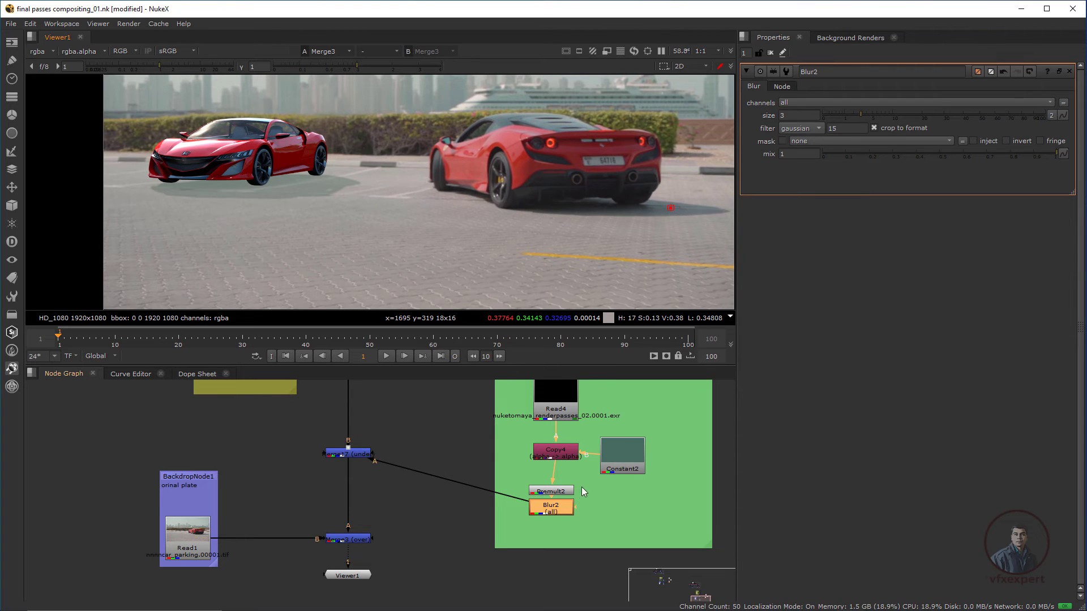
Insert a Grade node between the shadow Premult and Blur with whitepoint 0.84, gain 0.74 and offset 0.01
mouse_move(558, 491)
mouse_down()
mouse_move(558, 483)
mouse_move(556, 525)
mouse_move(551, 480)
mouse_up()
click(550, 483)
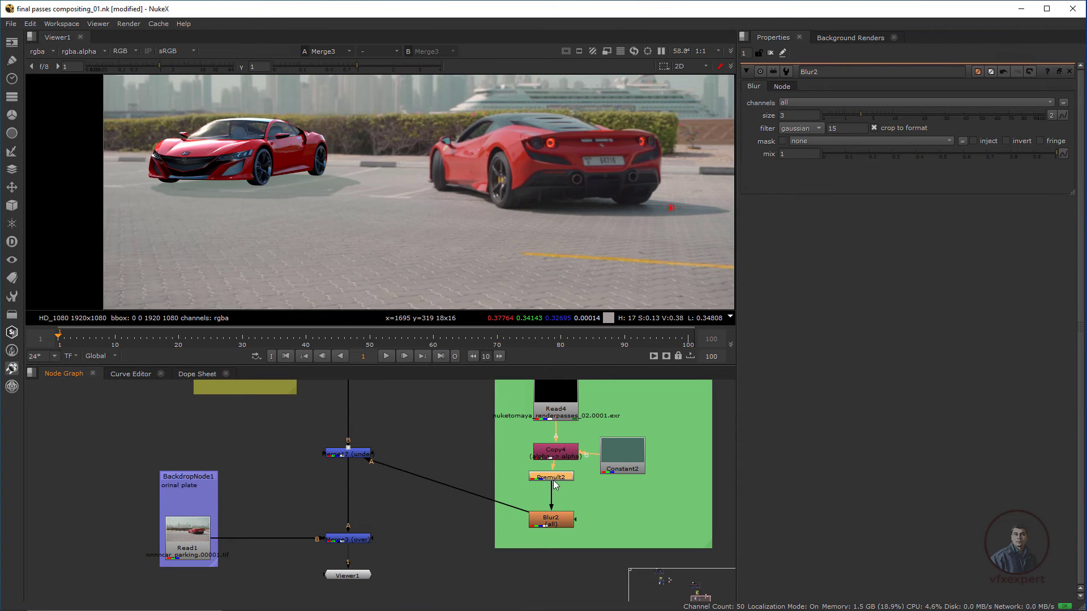
key(g)
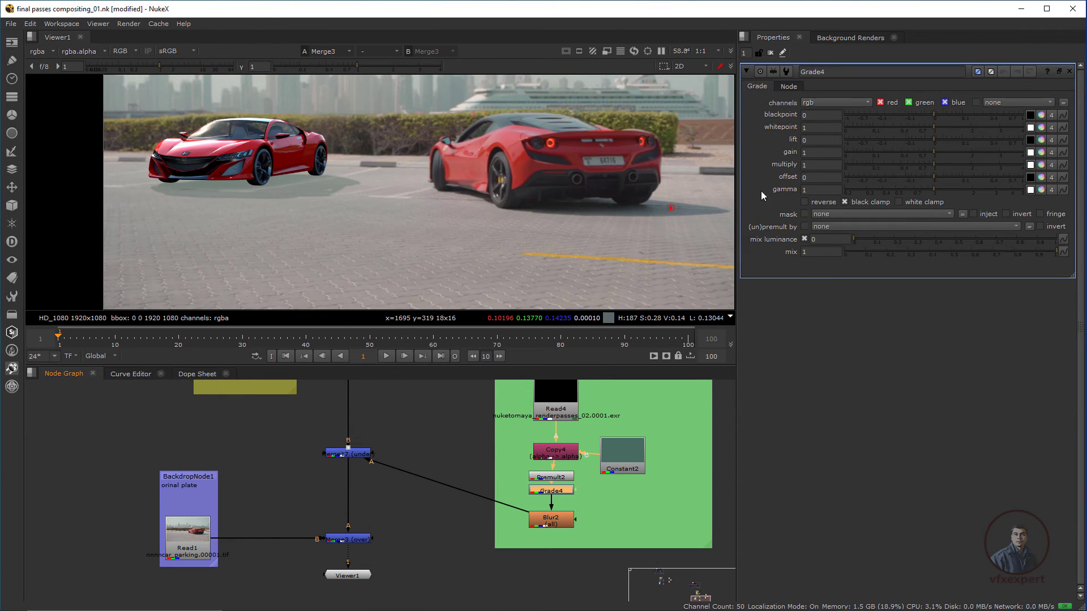
mouse_move(933, 153)
mouse_down()
mouse_move(889, 156)
mouse_move(921, 162)
mouse_up()
mouse_move(935, 178)
mouse_down()
mouse_move(910, 184)
mouse_move(943, 185)
mouse_up()
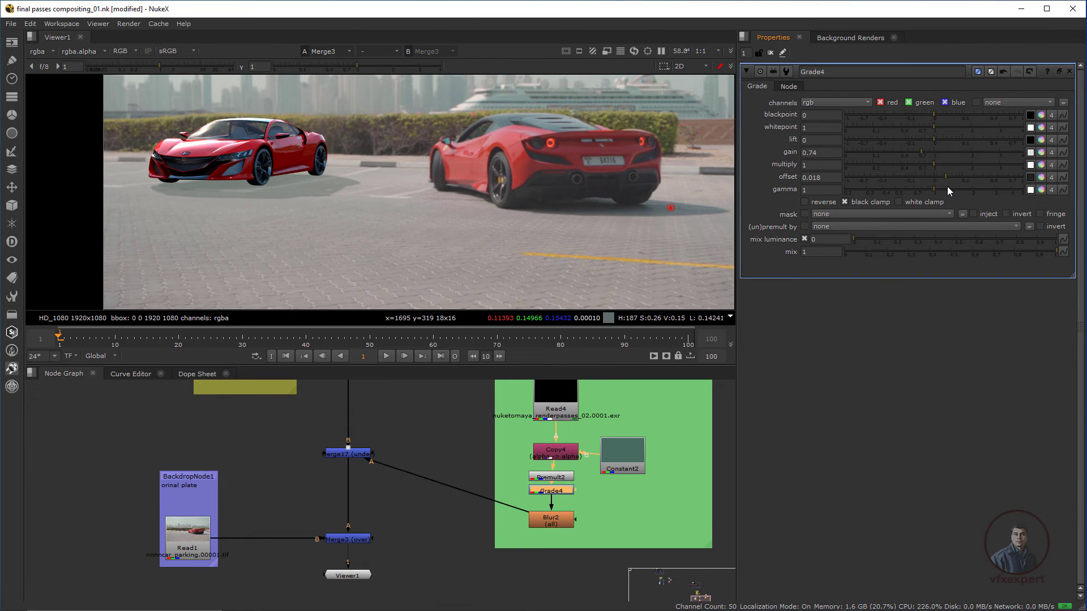
scroll(536, 195, down, 2)
middle_drag(588, 223, 544, 240)
scroll(559, 228, up, 2)
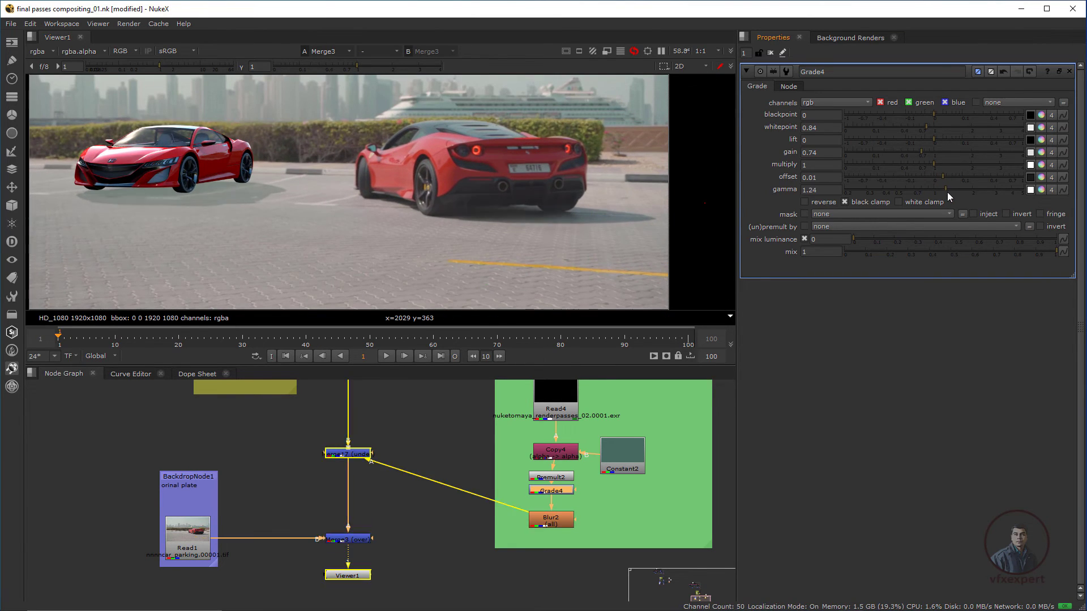
Mask the shadow Grade by rgba.alpha and set its multiply to 1.14 and gamma to 0.77
drag(946, 192, 942, 192)
drag(931, 195, 883, 215)
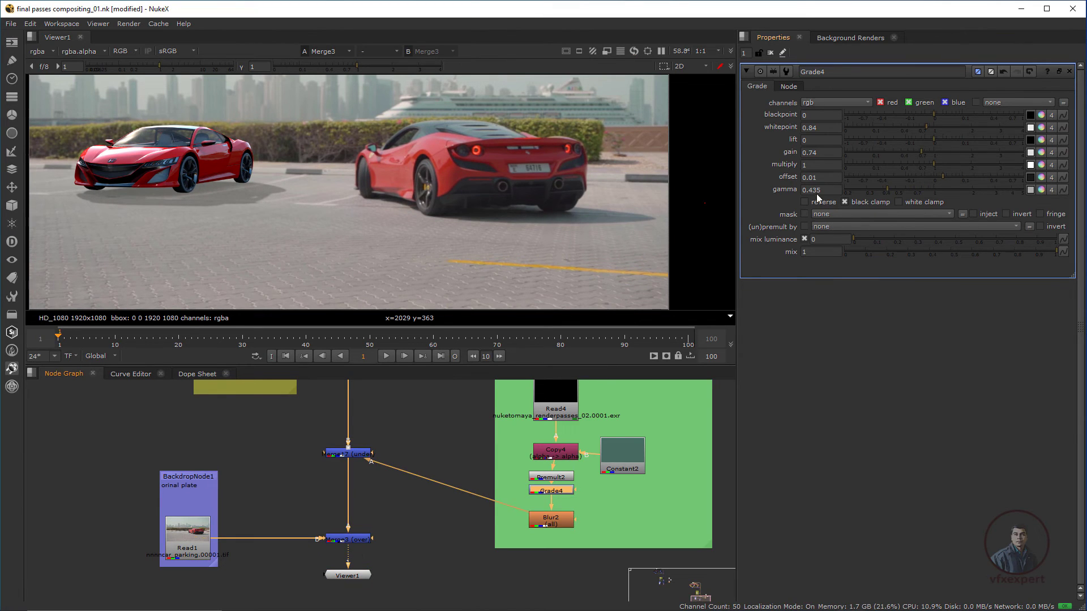
click(832, 215)
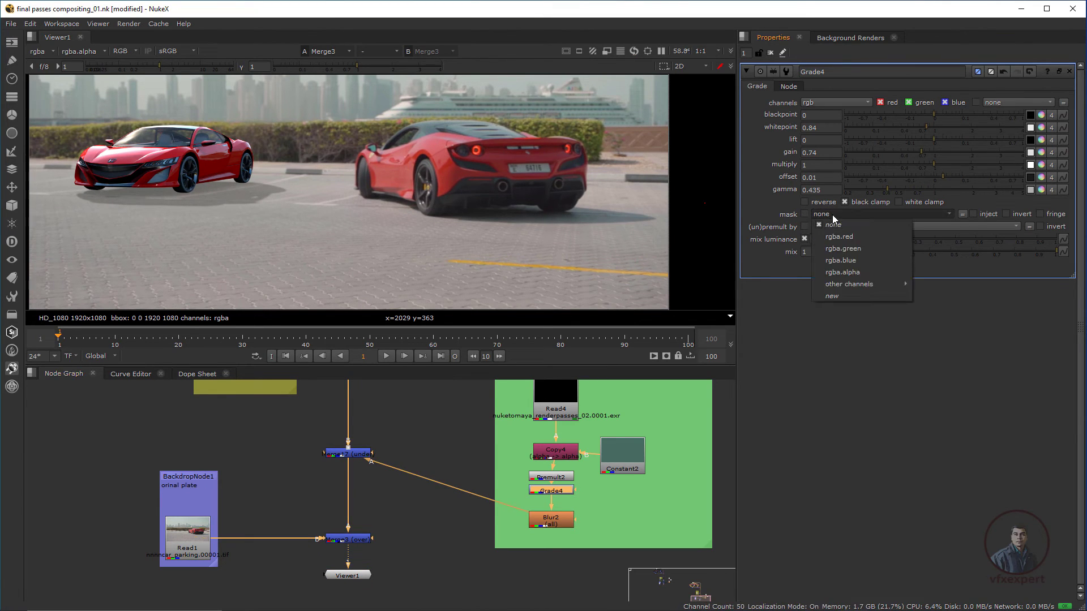
click(843, 272)
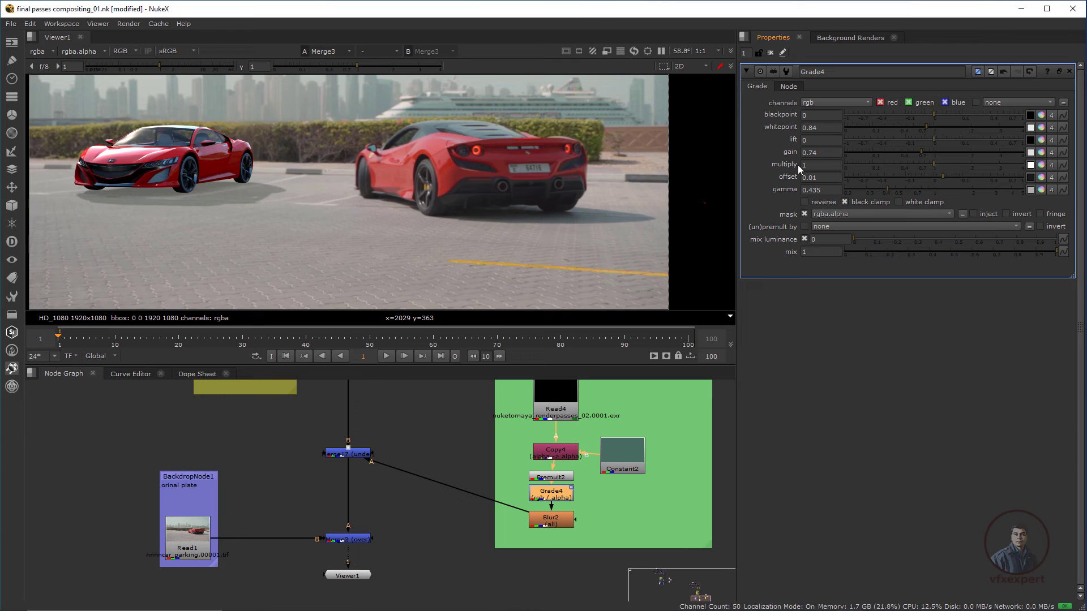
mouse_move(932, 163)
mouse_down()
mouse_move(1004, 171)
mouse_move(914, 180)
mouse_move(994, 178)
mouse_move(940, 181)
mouse_up()
drag(888, 188, 919, 216)
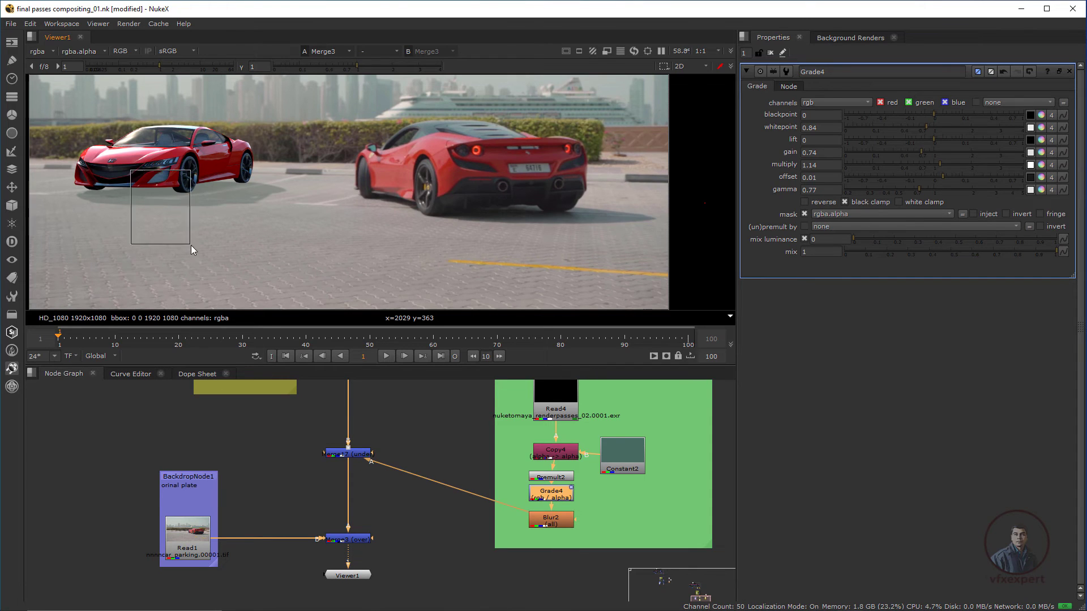
Move the shadow Blur further down and bring the shadow Merge down just above the plate Merge
scroll(396, 205, down, 2)
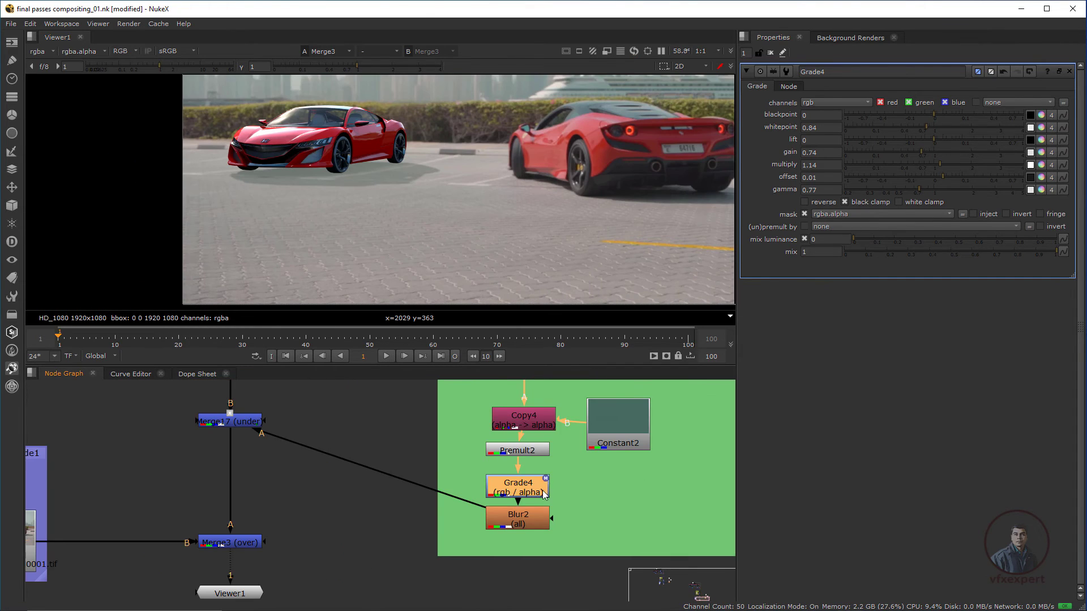
scroll(552, 519, down, 2)
middle_drag(542, 491, 585, 517)
scroll(556, 517, up, 2)
drag(556, 517, 562, 541)
click(562, 544)
drag(273, 452, 274, 532)
click(652, 456)
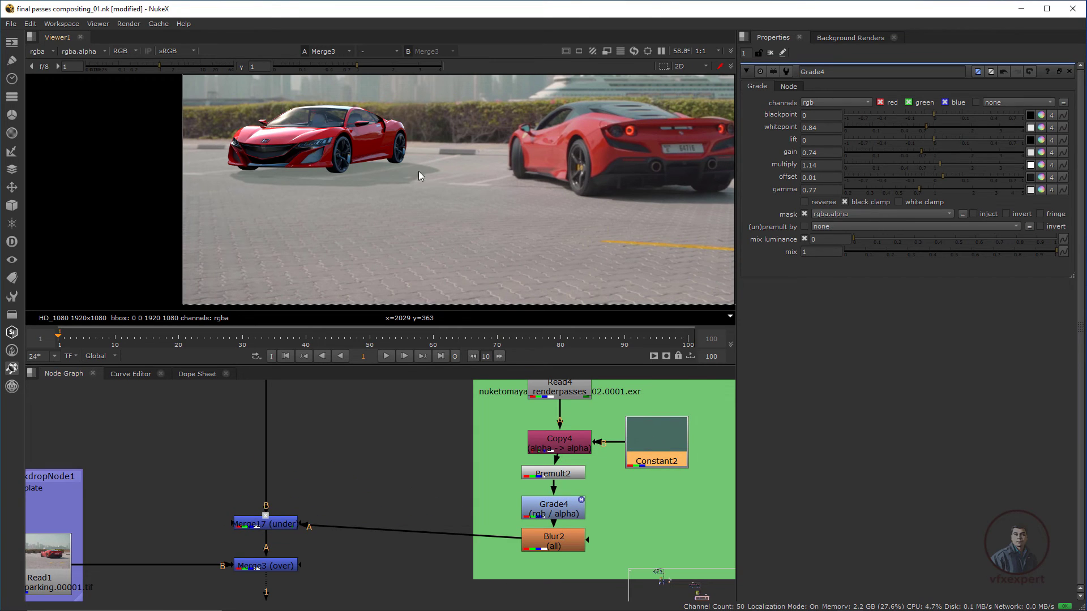
Add a Grade node below the AO layer's Read and set its gamma to 1.3
scroll(546, 219, down, 1)
middle_drag(560, 211, 515, 228)
drag(397, 203, 357, 234)
scroll(371, 456, down, 2)
middle_drag(371, 456, 503, 491)
middle_drag(451, 453, 456, 554)
scroll(342, 467, up, 3)
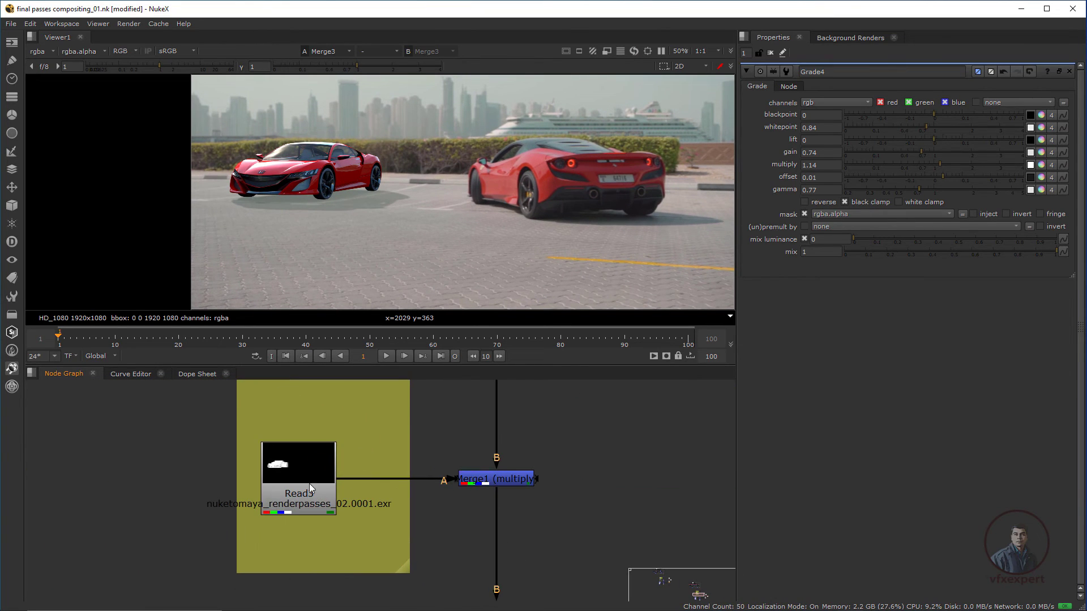
drag(302, 481, 307, 436)
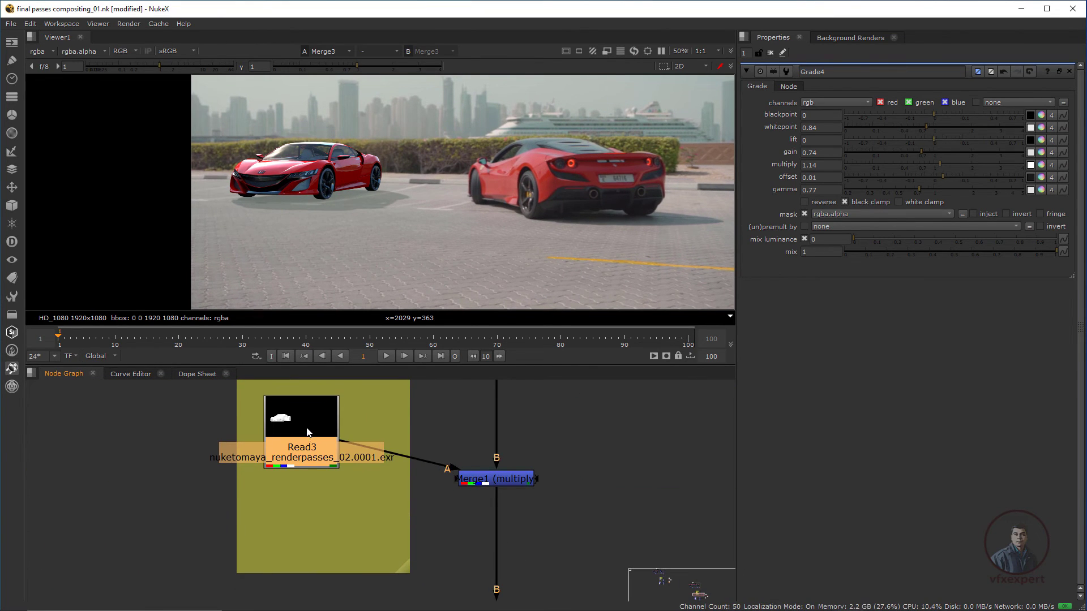
key(g)
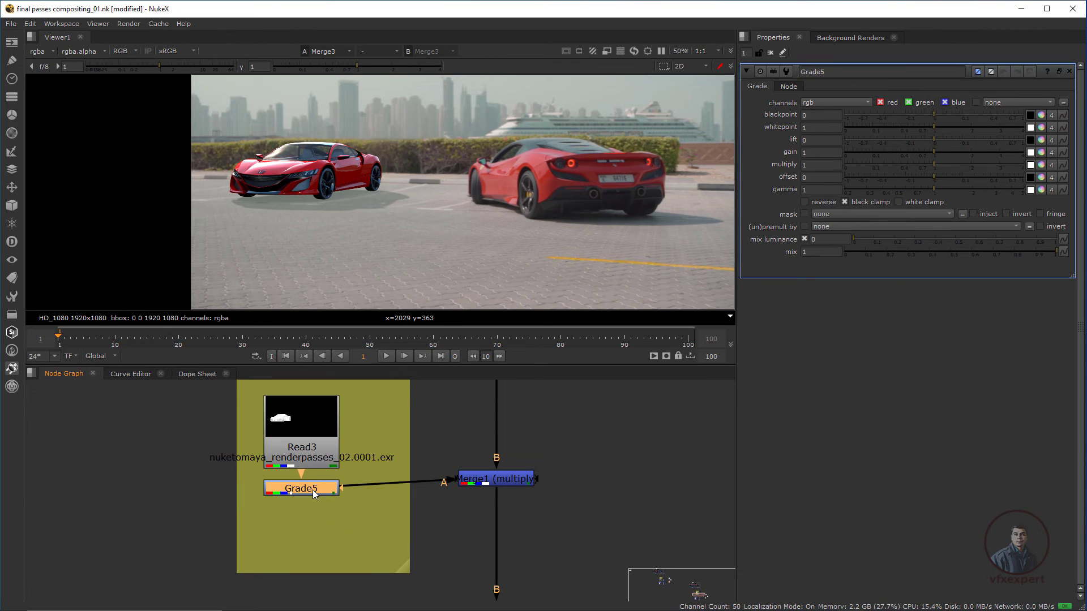
mouse_move(932, 153)
mouse_down()
mouse_move(898, 151)
mouse_move(940, 154)
mouse_up()
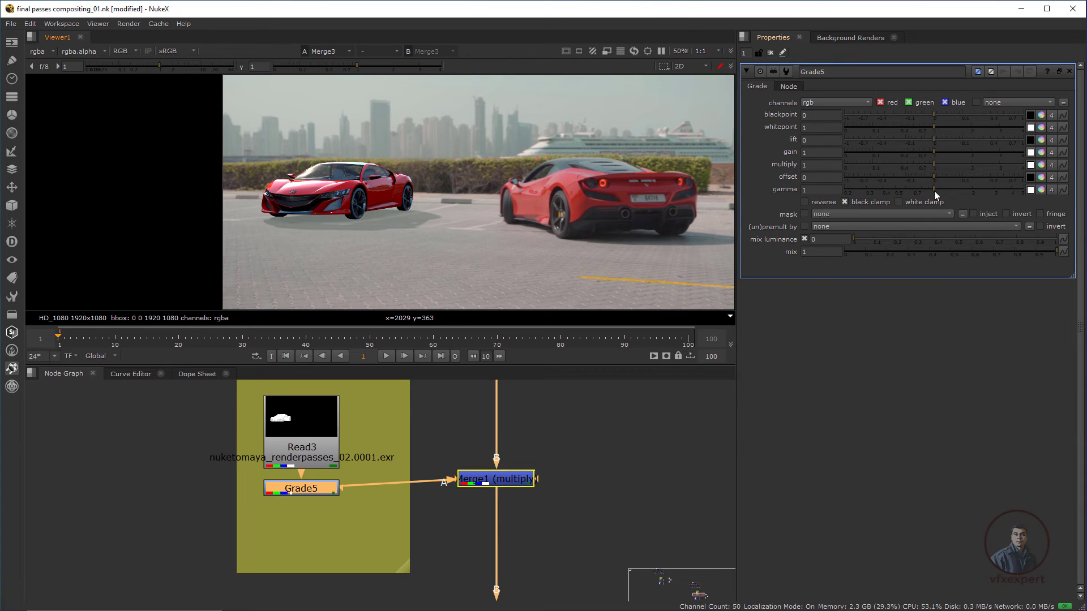
drag(935, 195, 948, 193)
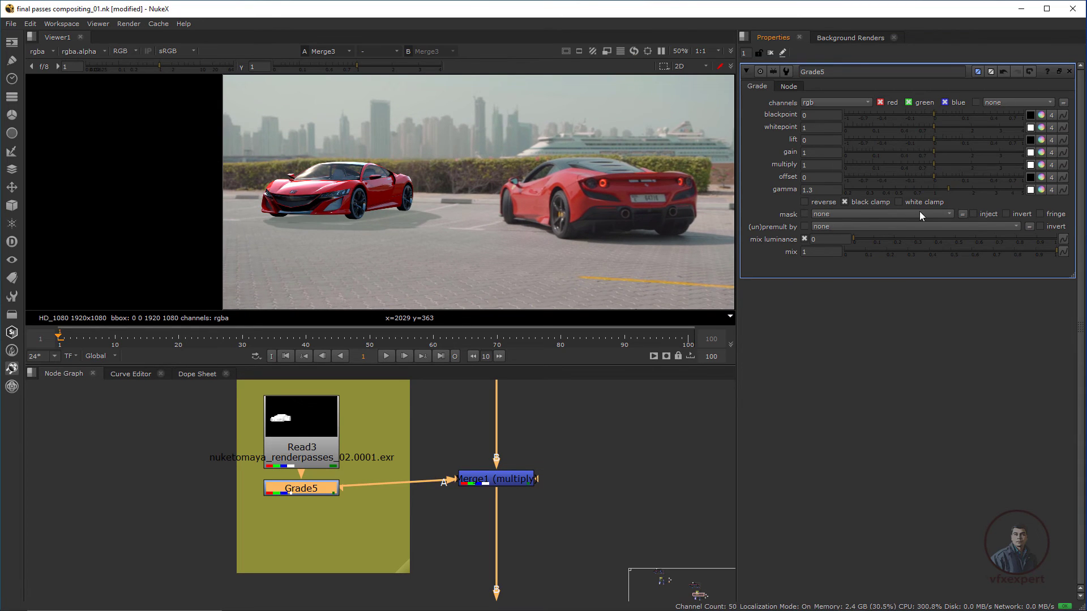
View the car beauty passes at their final Copy node, then return the viewer to the full composite at the plate Merge
click(511, 481)
scroll(516, 518, down, 2)
middle_drag(529, 407, 503, 535)
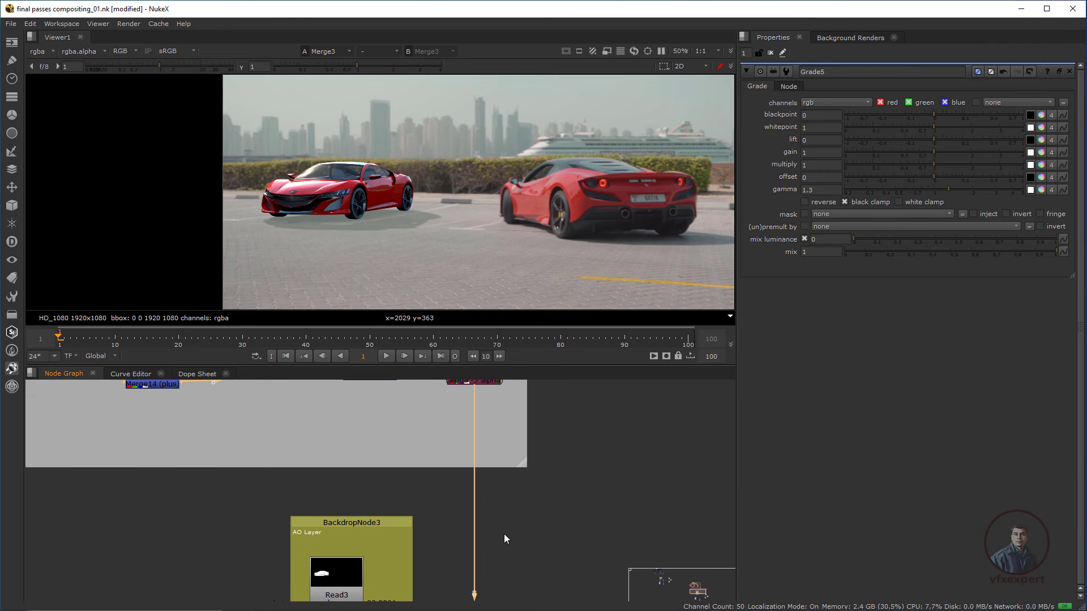
scroll(419, 157, up, 2)
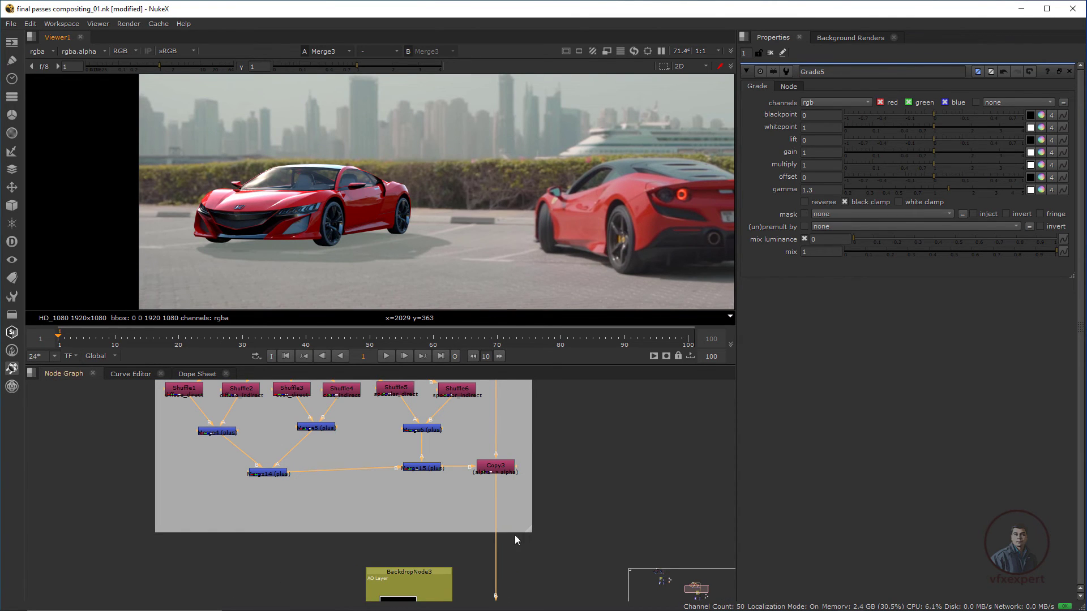
middle_drag(514, 535, 506, 498)
scroll(506, 498, up, 2)
click(501, 442)
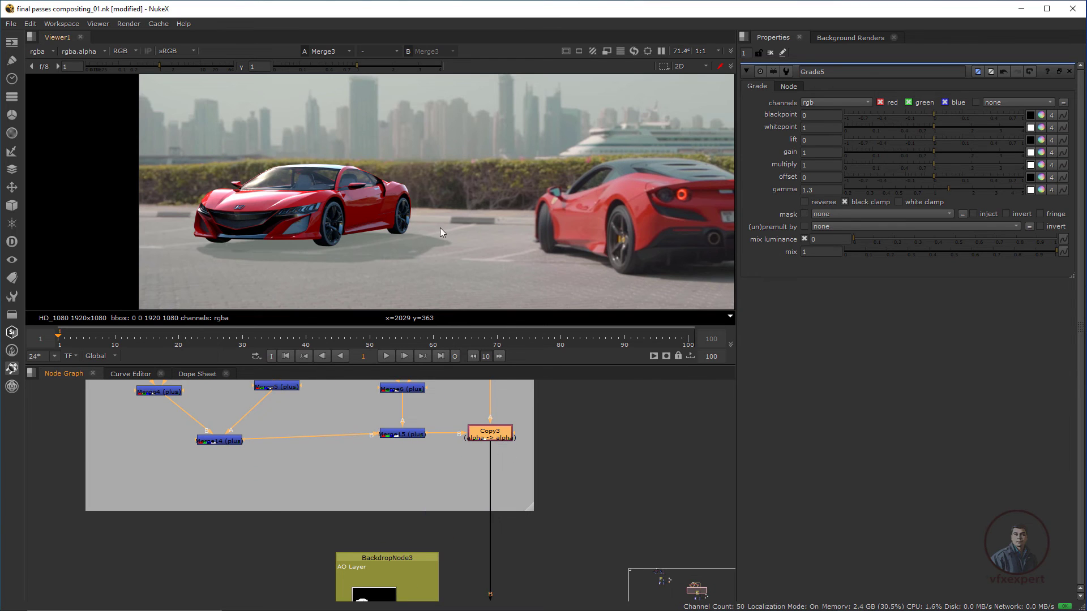
key(1)
scroll(479, 488, down, 2)
middle_drag(479, 488, 446, 440)
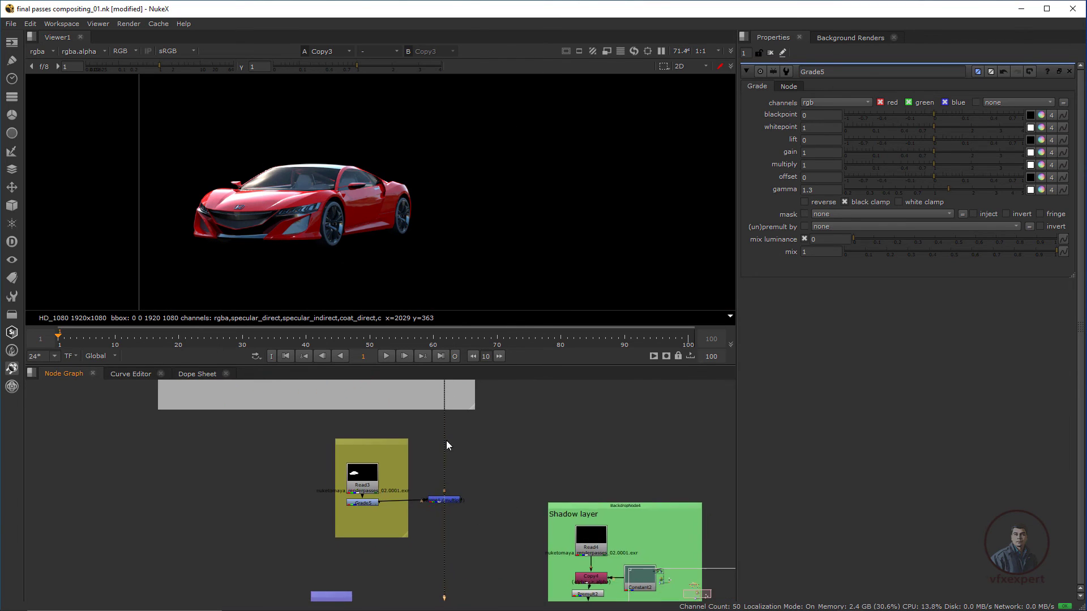
middle_drag(470, 528, 467, 440)
middle_drag(457, 558, 471, 484)
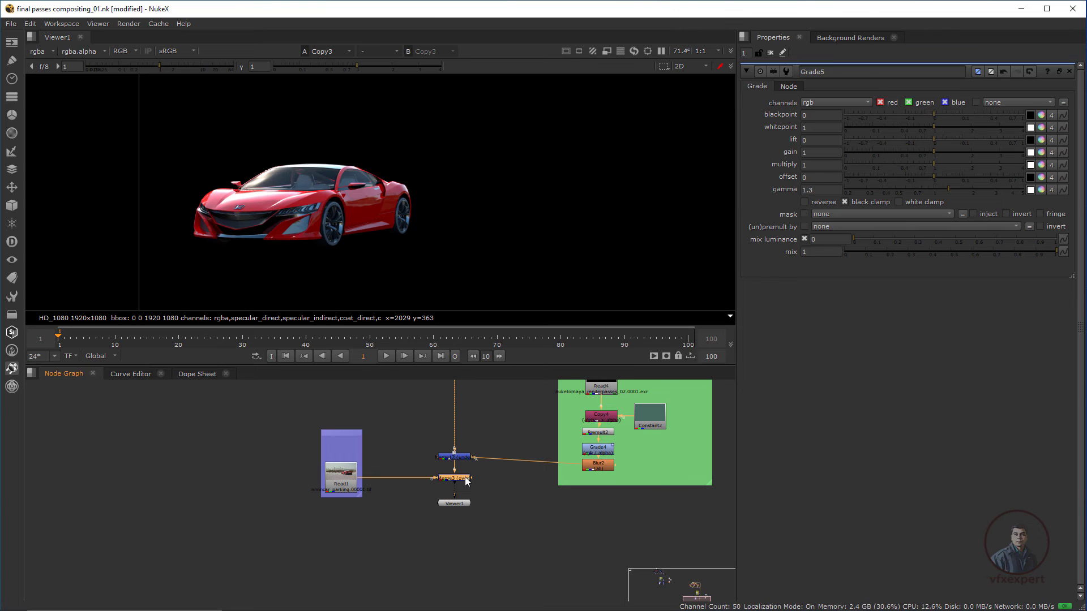
key(1)
click(455, 503)
Insert a Grade node after the beauty passes' final Copy and place it lower on the pipe, above the AO multiply Merge
scroll(390, 200, up, 2)
middle_drag(417, 508, 410, 607)
middle_drag(448, 399, 434, 532)
scroll(434, 519, up, 2)
click(438, 398)
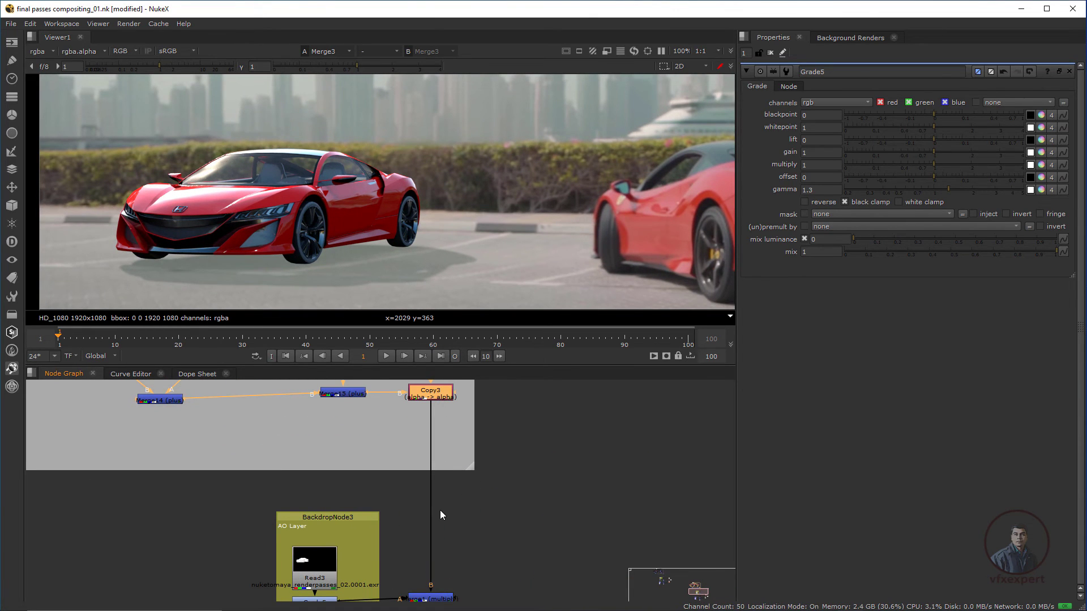
key(g)
drag(446, 417, 445, 518)
scroll(429, 211, down, 2)
scroll(261, 154, up, 2)
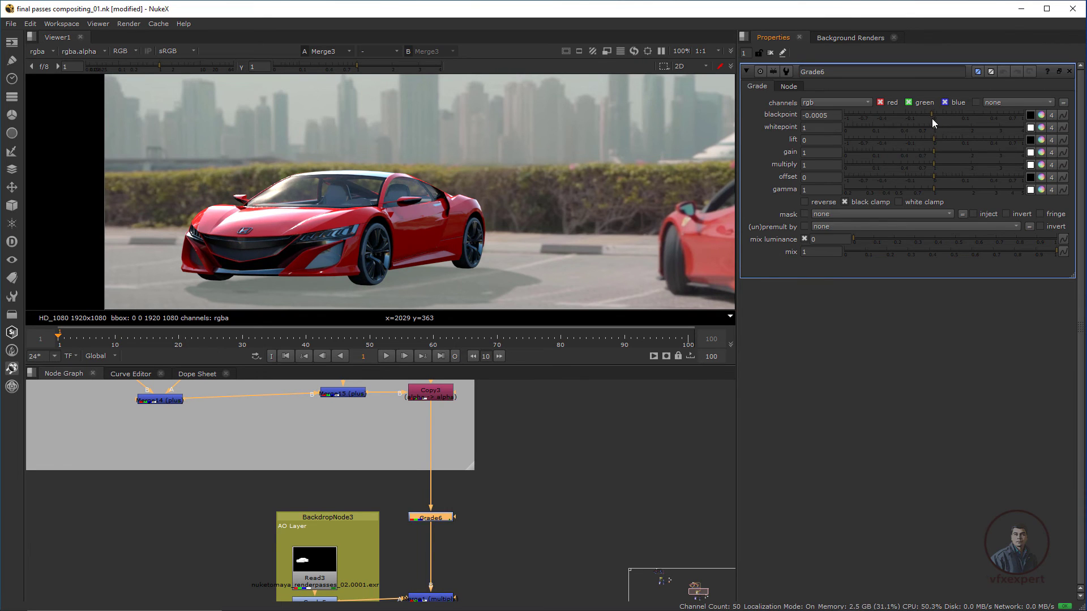
Set the blackpoint to -0.016 and the whitepoint to 1.26 on the Grade below the beauty passes
drag(931, 118, 915, 118)
drag(915, 117, 942, 132)
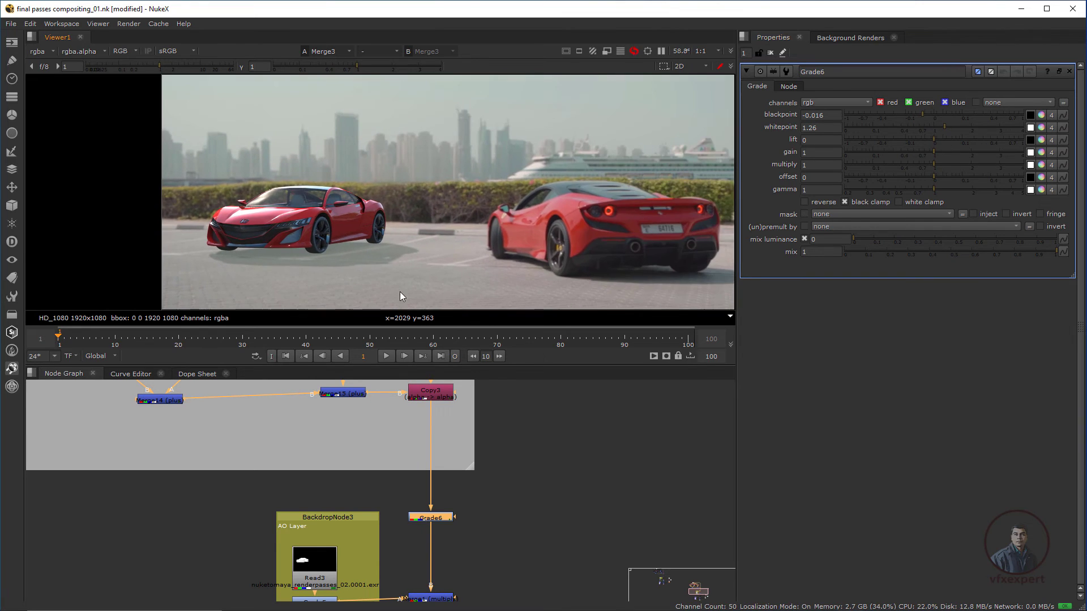
middle_drag(456, 274, 480, 249)
View the composite's red, green and blue channels separately, return to full color, and compare the CG car with the real one
key(r)
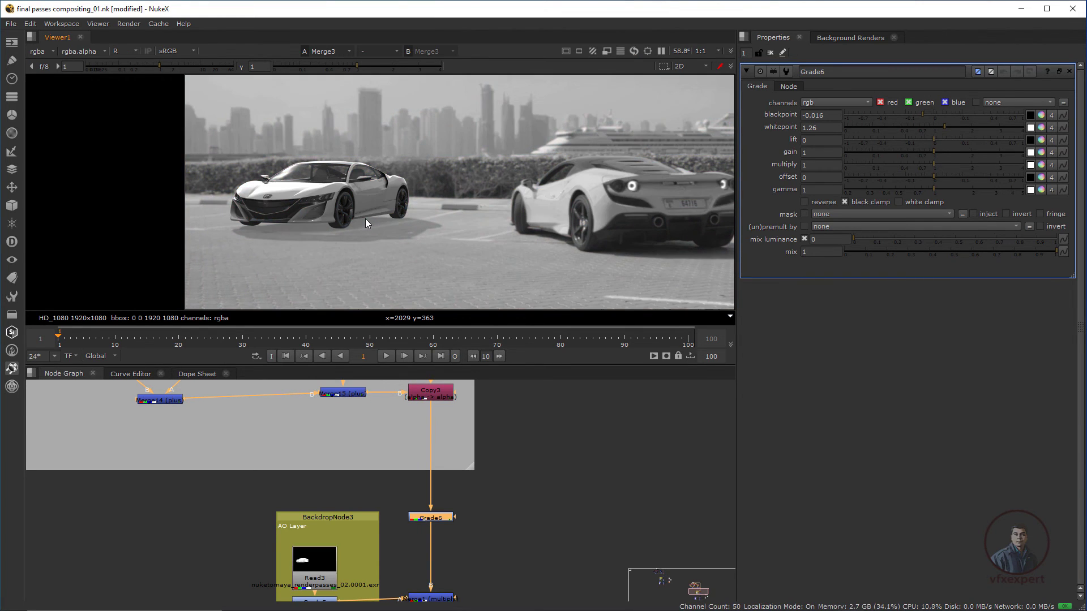
key(g)
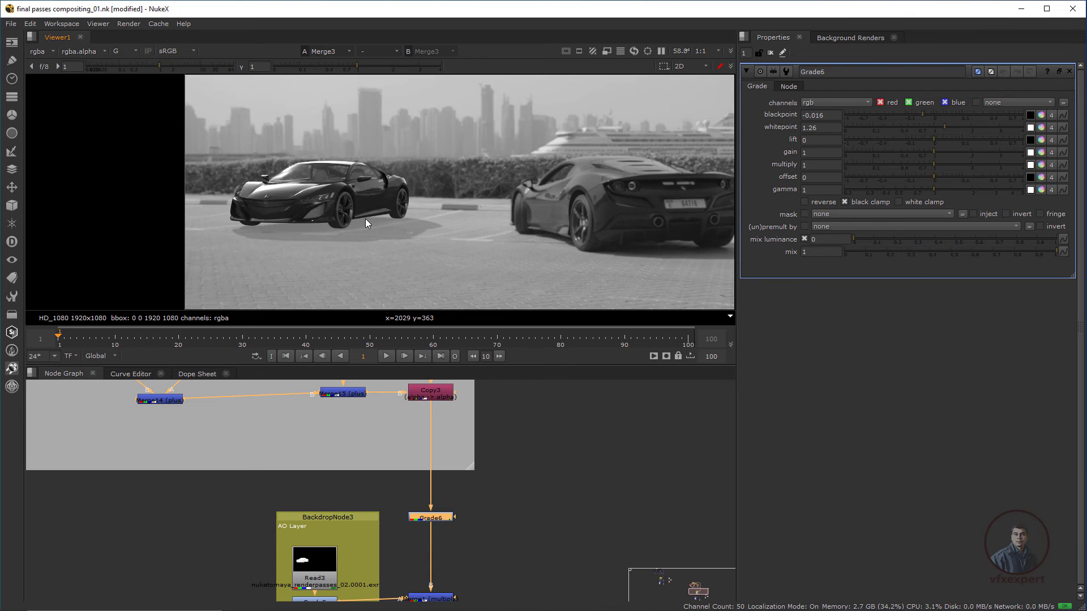
key(b)
key(b)
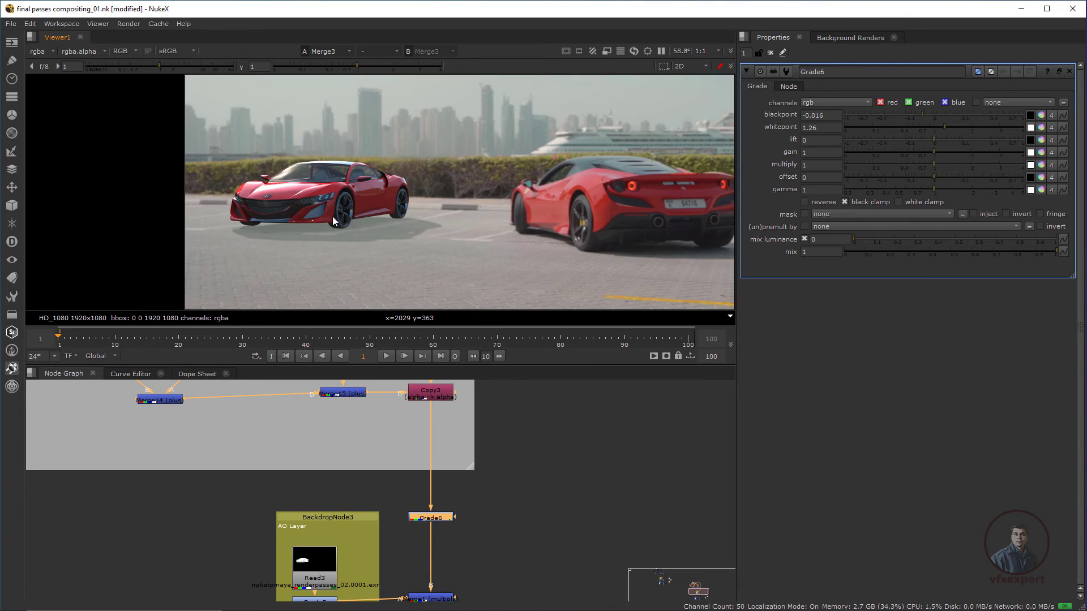
scroll(332, 218, down, 1)
scroll(406, 211, up, 1)
mouse_move(378, 231)
middle_down()
mouse_move(406, 206)
mouse_move(371, 220)
middle_up()
scroll(406, 207, down, 1)
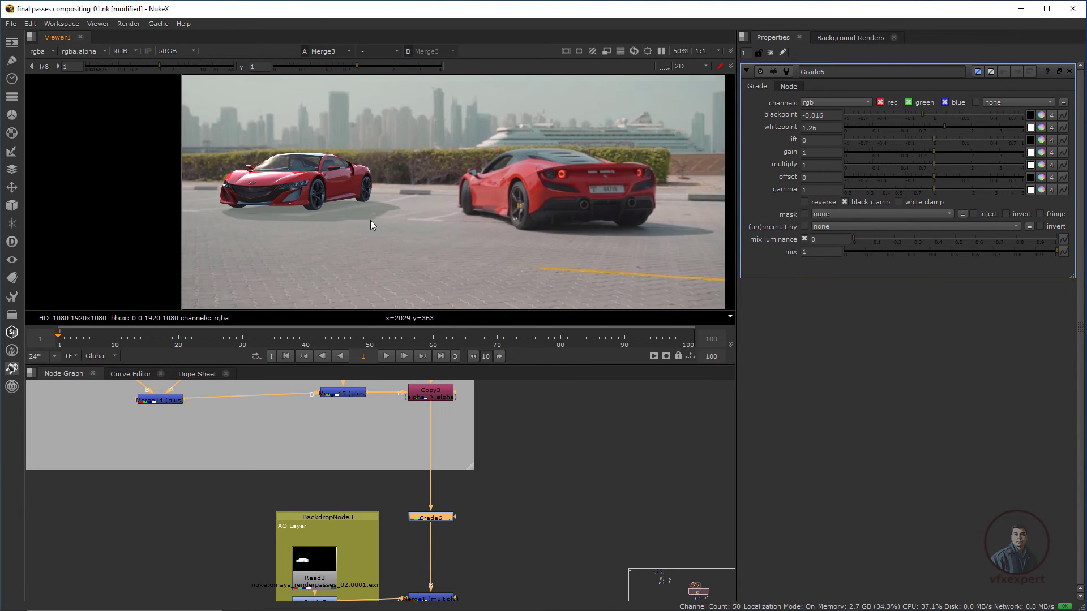
scroll(370, 219, up, 2)
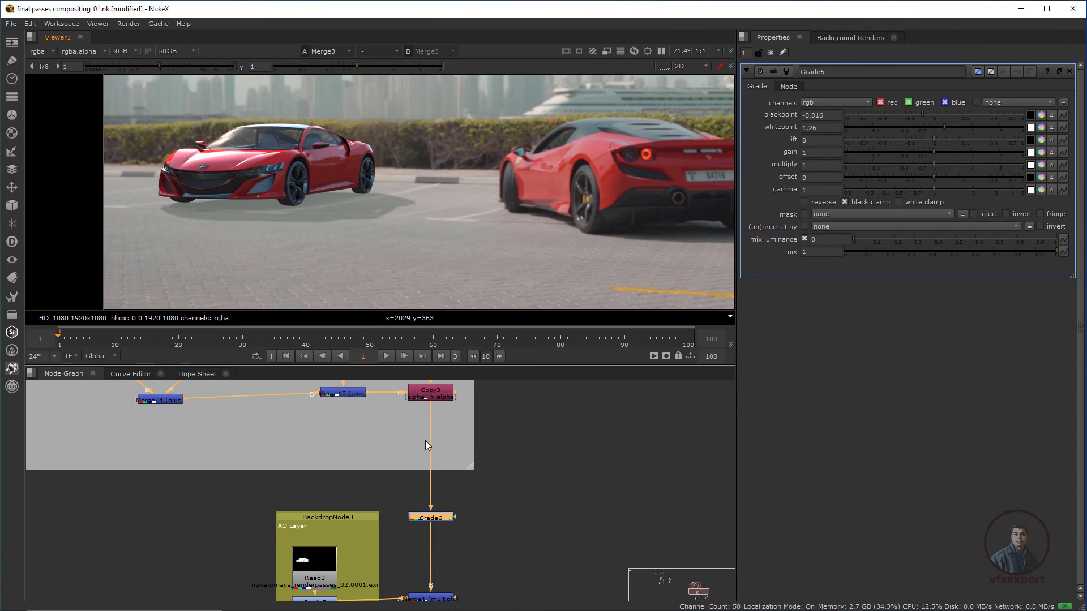
Examine the working tree's AO, plate and shadow branches alongside the full composite
scroll(426, 441, down, 2)
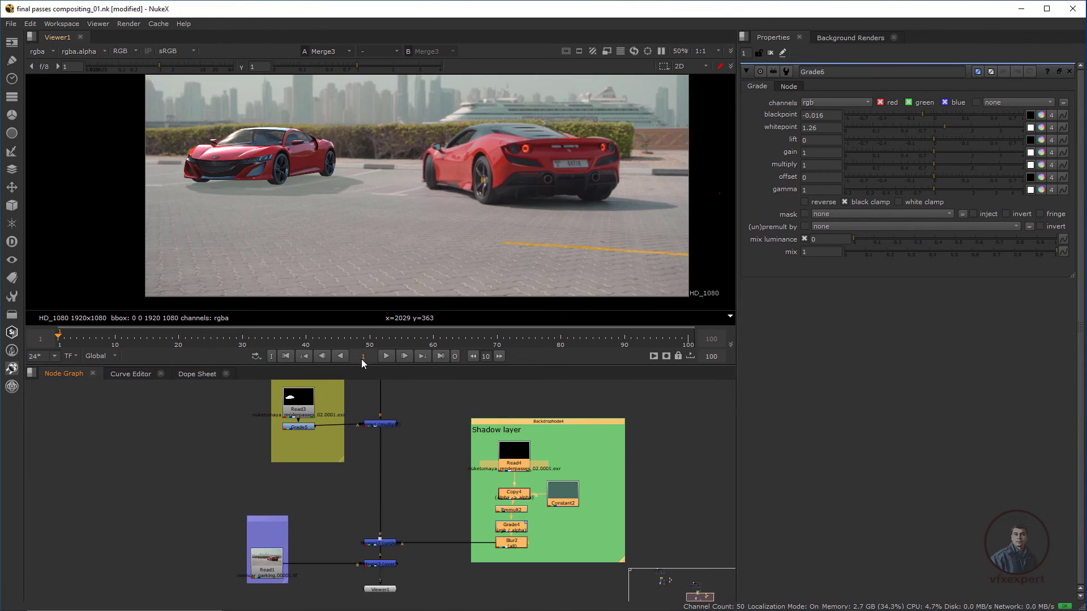
scroll(388, 447, up, 2)
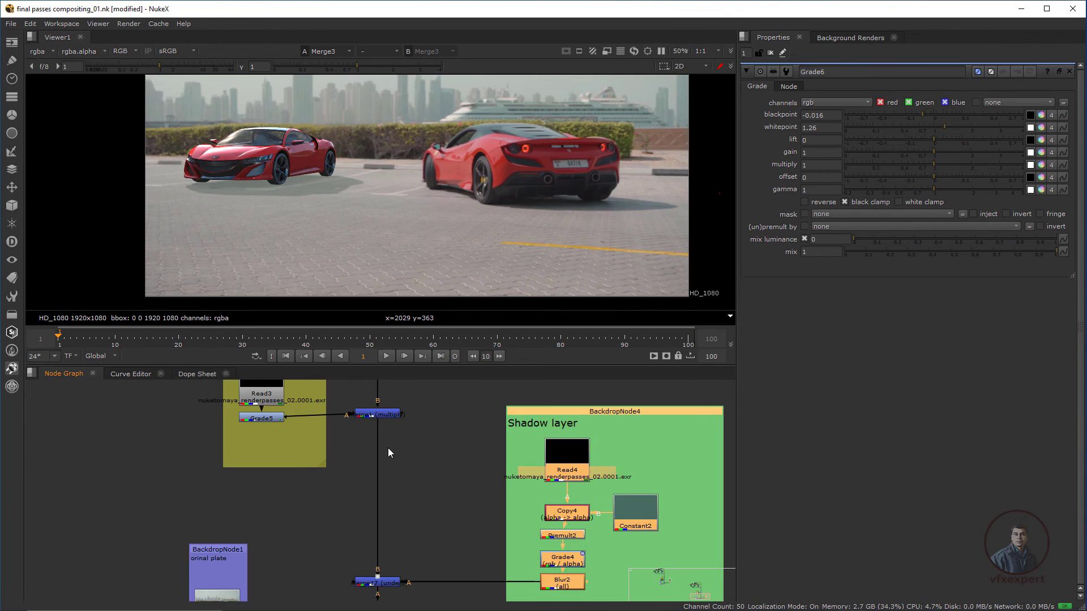
scroll(420, 493, down, 2)
scroll(402, 467, up, 1)
scroll(392, 416, up, 1)
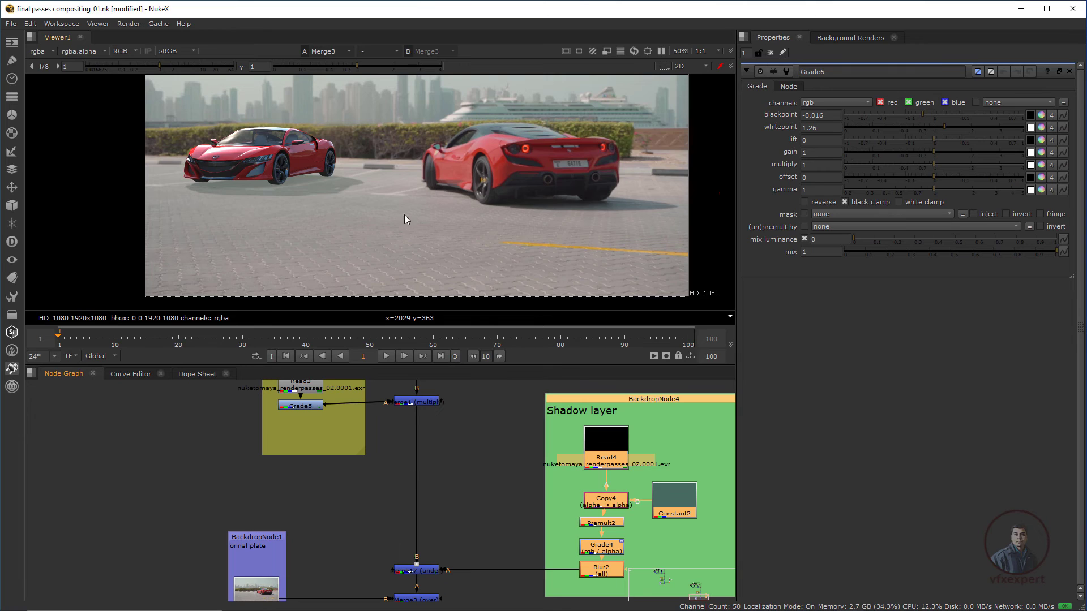
scroll(434, 222, down, 1)
middle_drag(564, 119, 508, 196)
scroll(404, 530, down, 1)
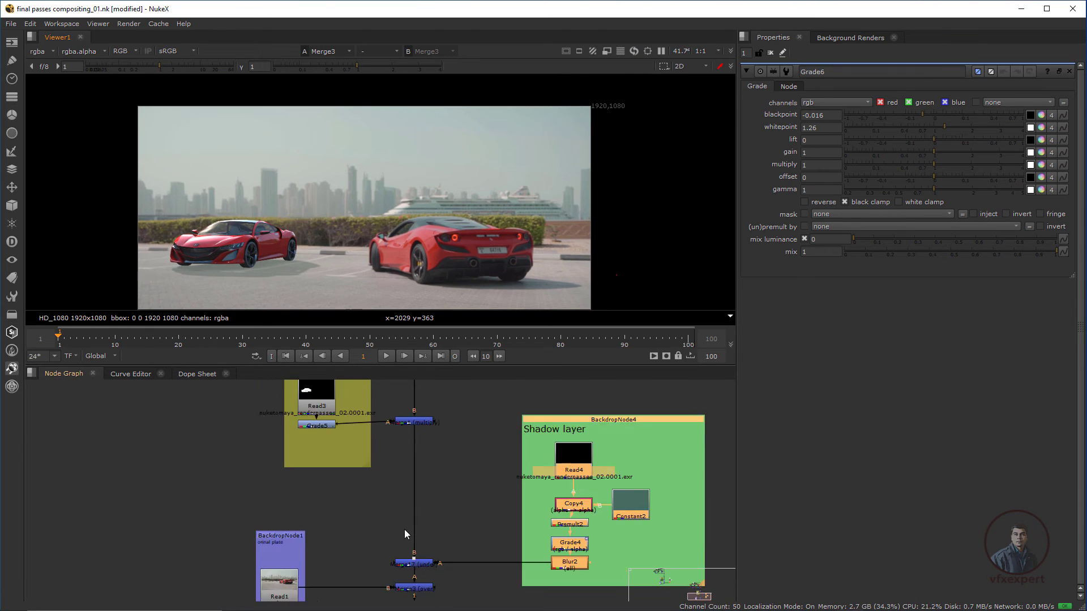
scroll(404, 529, down, 3)
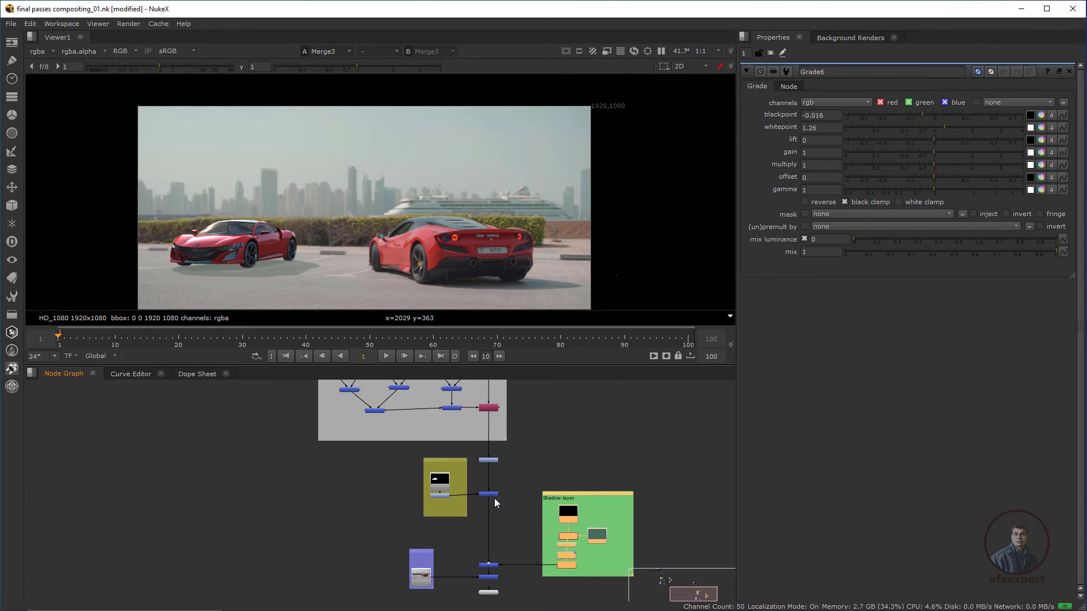
scroll(354, 229, up, 2)
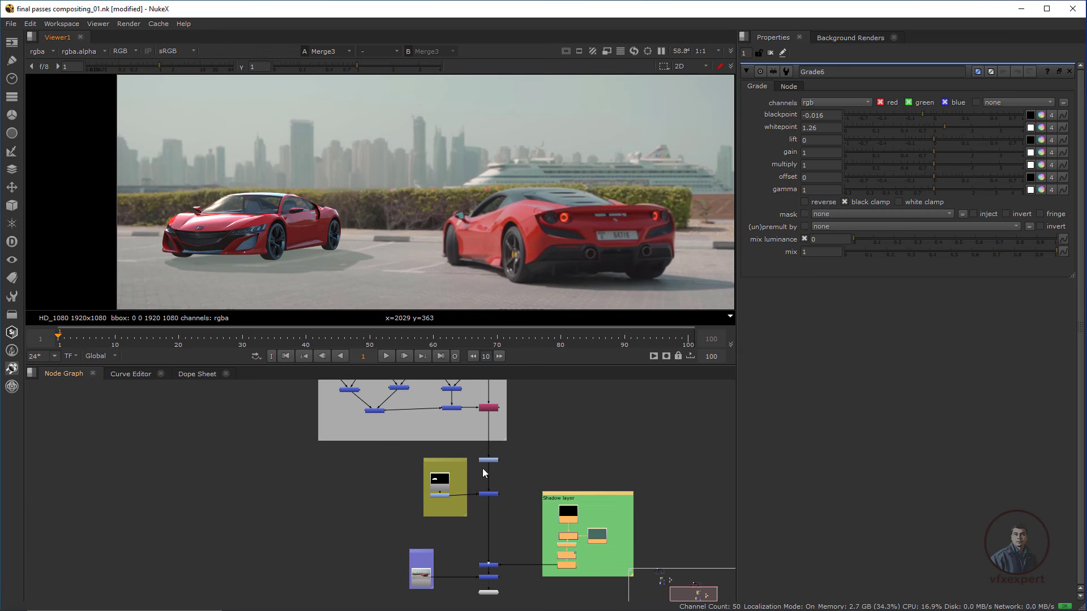
scroll(466, 481, down, 2)
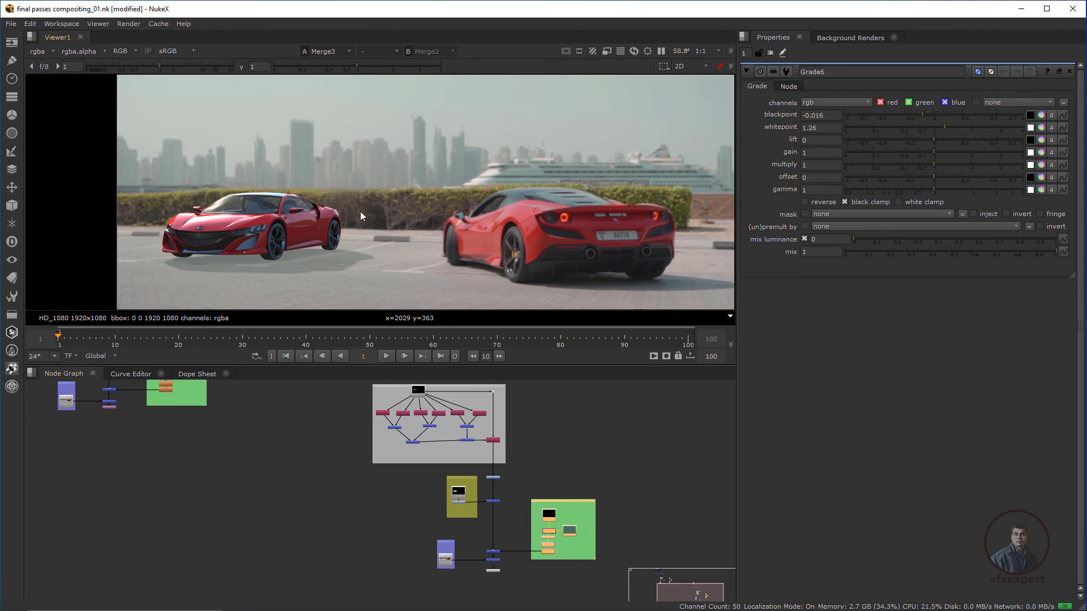
Enlarge the node graph area and view the finished reference tree's result at its Crop node
middle_drag(220, 481, 347, 533)
middle_drag(313, 436, 362, 525)
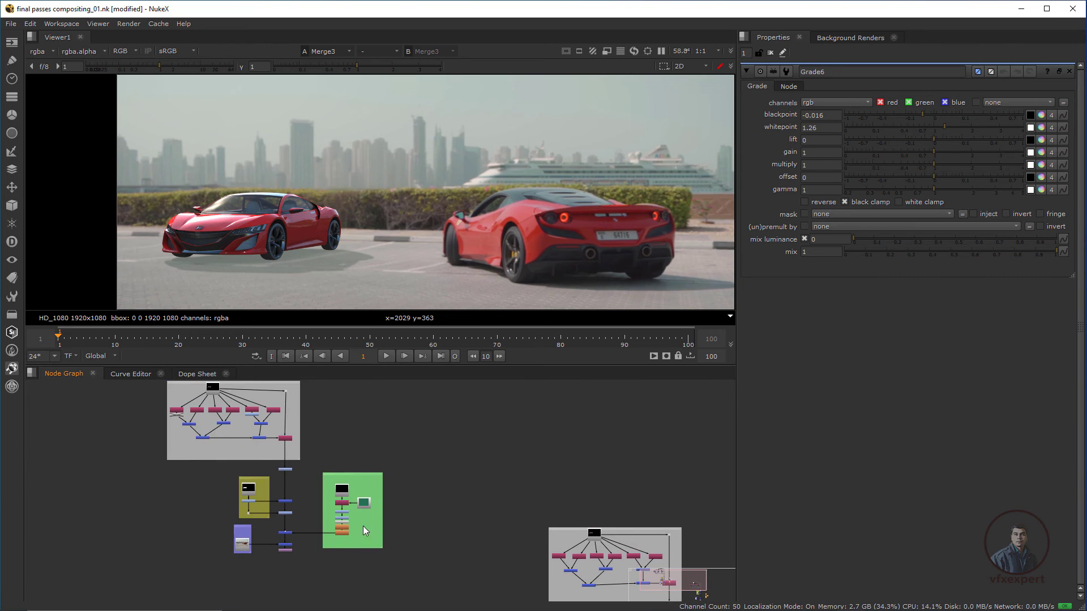
middle_drag(324, 477, 402, 508)
middle_drag(360, 466, 396, 448)
scroll(396, 447, up, 3)
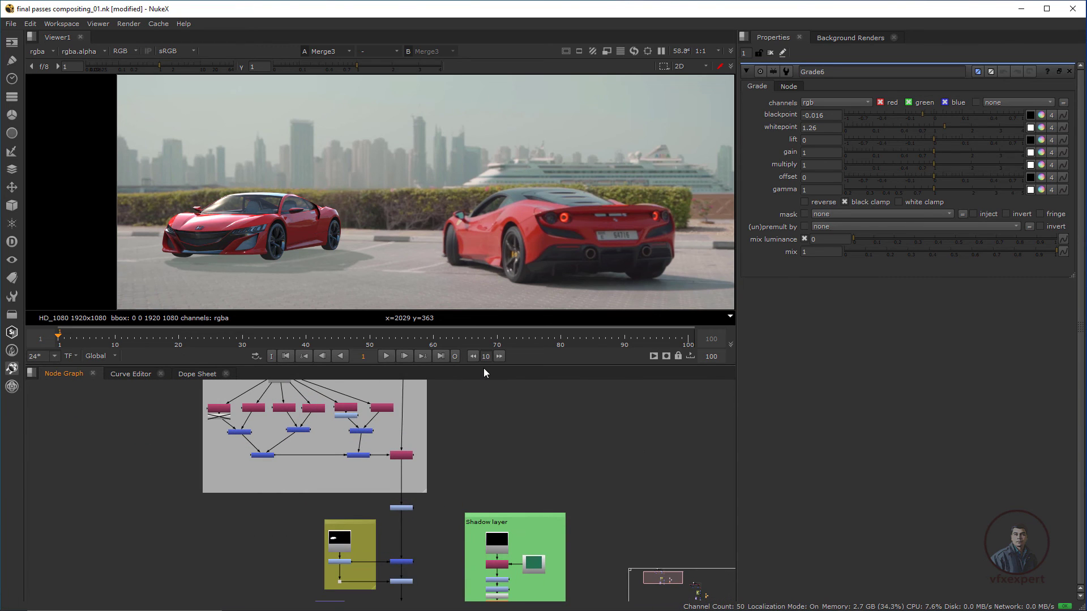
drag(483, 365, 483, 322)
middle_drag(474, 454, 450, 528)
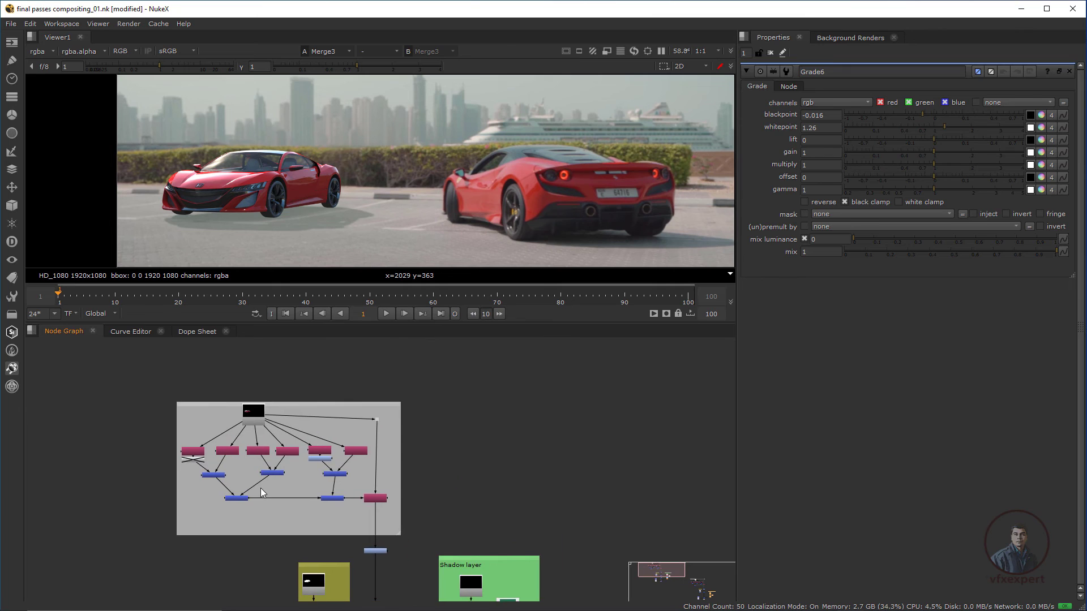
scroll(260, 488, up, 3)
scroll(324, 427, down, 2)
middle_drag(352, 422, 332, 268)
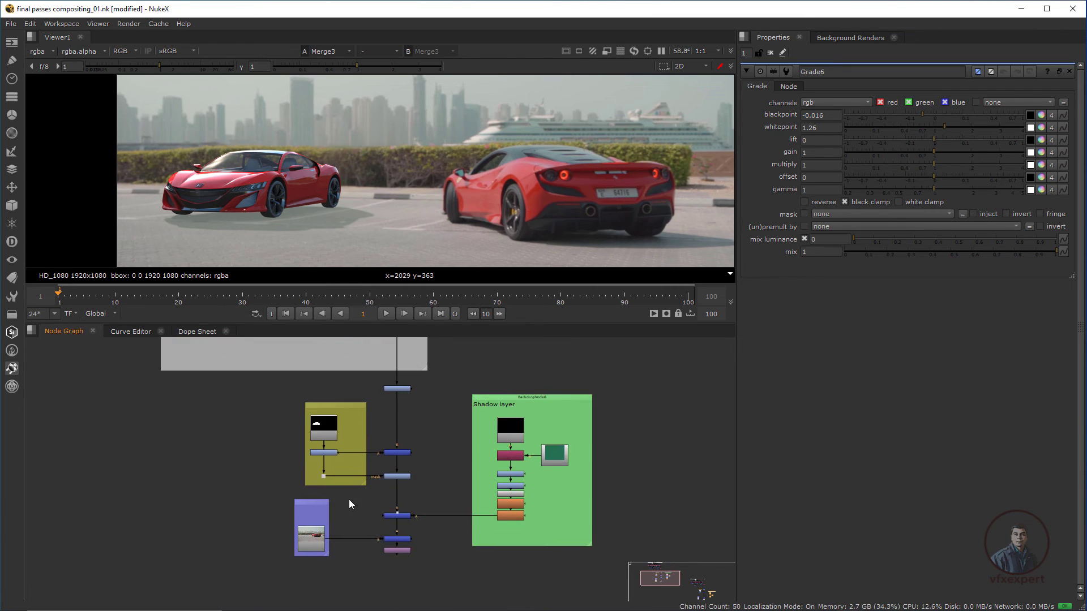
middle_drag(395, 540, 393, 535)
scroll(394, 538, up, 2)
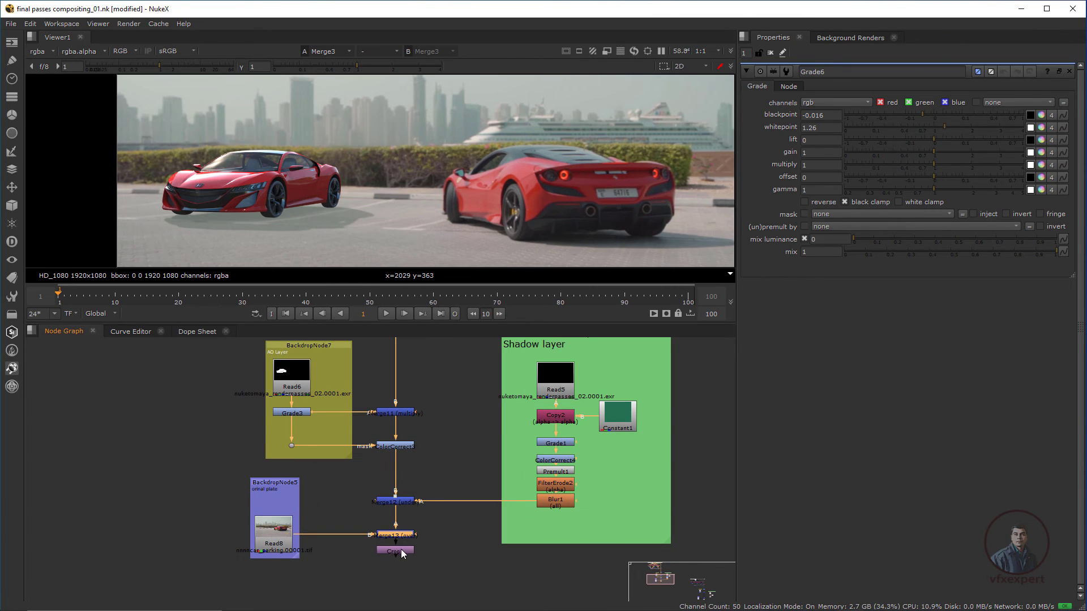
key(1)
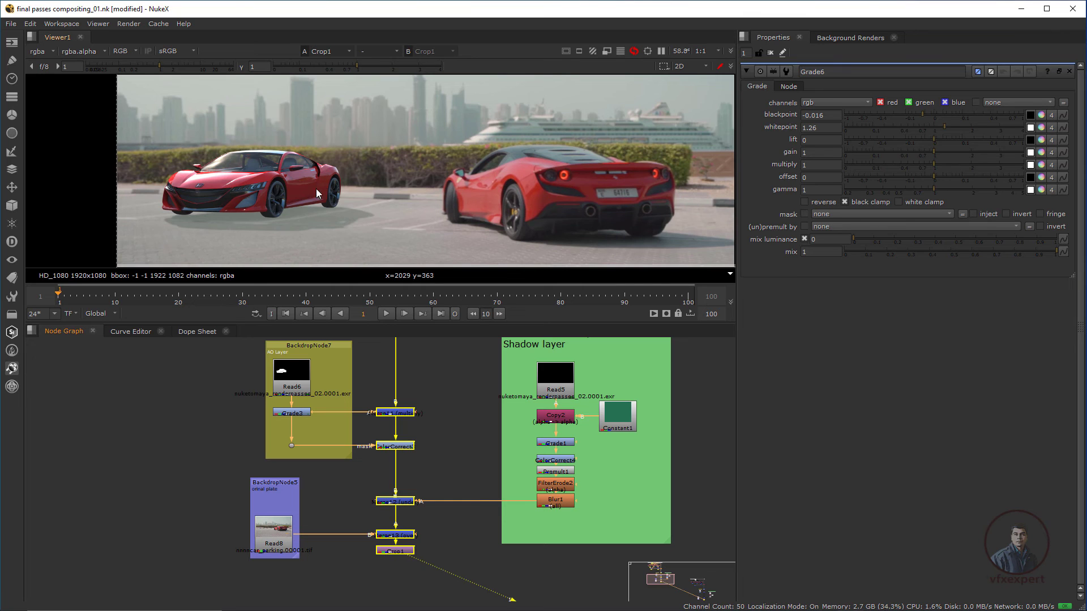
Examine the reference composite's CG car and the Shuffle and Merge nodes that rebuild its beauty passes
scroll(355, 164, down, 2)
mouse_move(371, 183)
middle_down()
mouse_move(311, 203)
mouse_move(341, 193)
mouse_move(356, 207)
mouse_move(365, 193)
middle_up()
scroll(334, 208, up, 2)
scroll(366, 193, down, 1)
scroll(409, 345, down, 1)
middle_drag(410, 345, 426, 605)
scroll(222, 437, up, 3)
middle_drag(356, 496, 357, 425)
drag(97, 403, 485, 476)
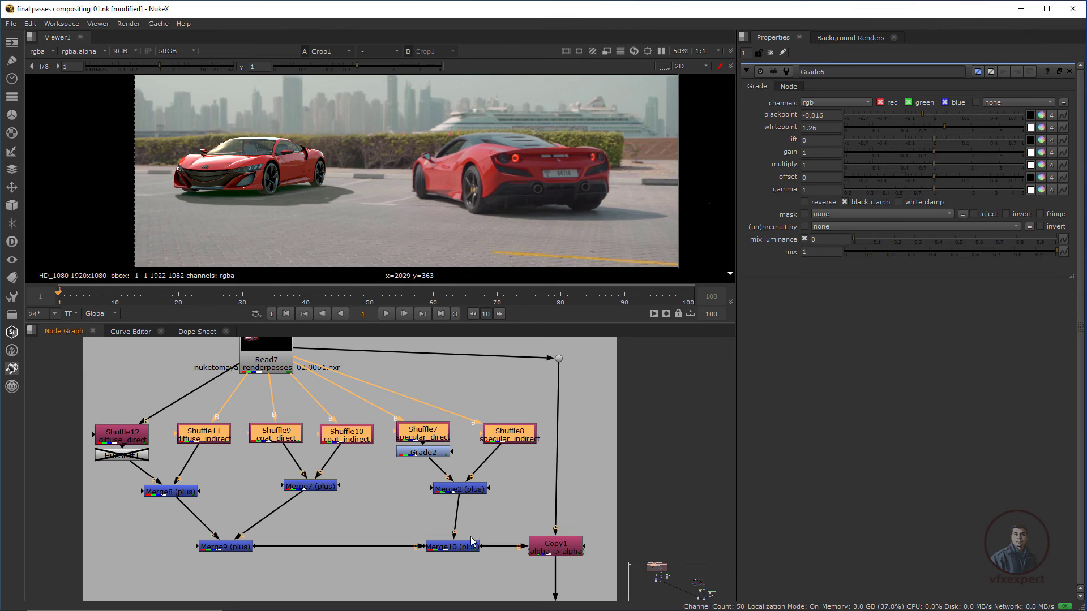
click(487, 522)
scroll(486, 522, down, 1)
middle_drag(534, 557, 491, 450)
scroll(509, 565, down, 1)
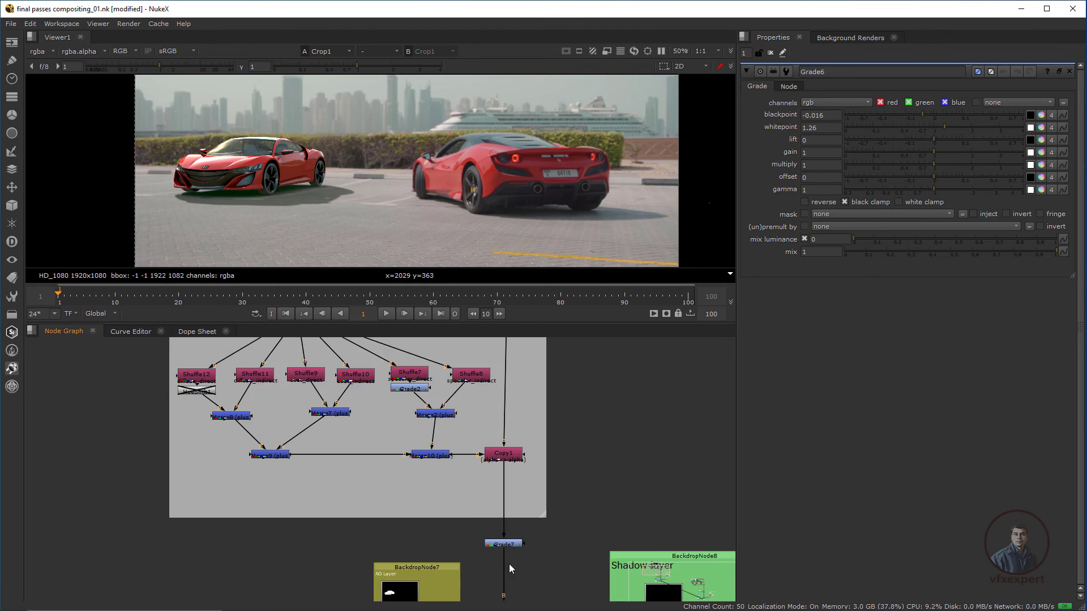
Toggle the reference tree's Grade below the final Copy off and on twice to compare its effect
middle_drag(508, 563, 453, 482)
click(449, 470)
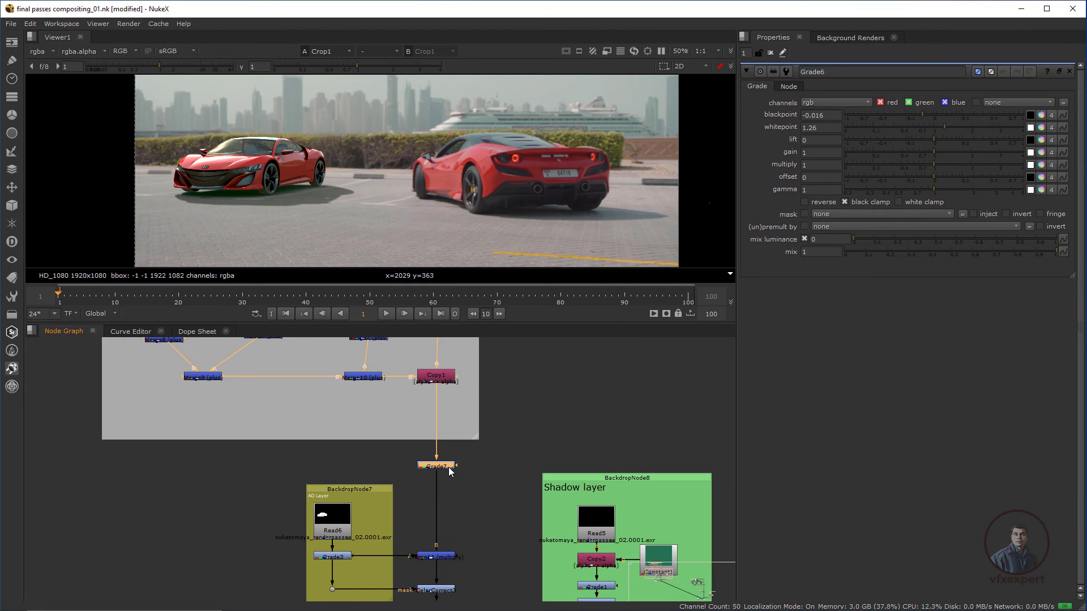
key(d)
key(d)
key(d)
key(d)
Examine the reference tree's AO layer, including its Grade, multiply Merge and masked ColorCorrect
scroll(447, 447, down, 1)
middle_drag(463, 510, 447, 430)
scroll(344, 460, up, 2)
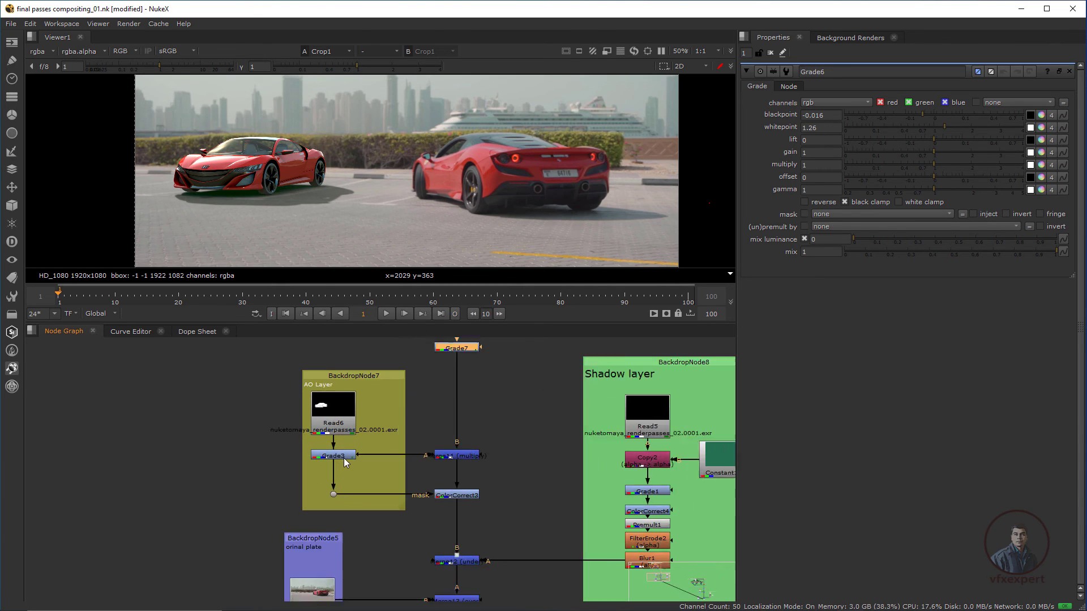
scroll(344, 457, up, 1)
click(344, 426)
scroll(517, 499, down, 1)
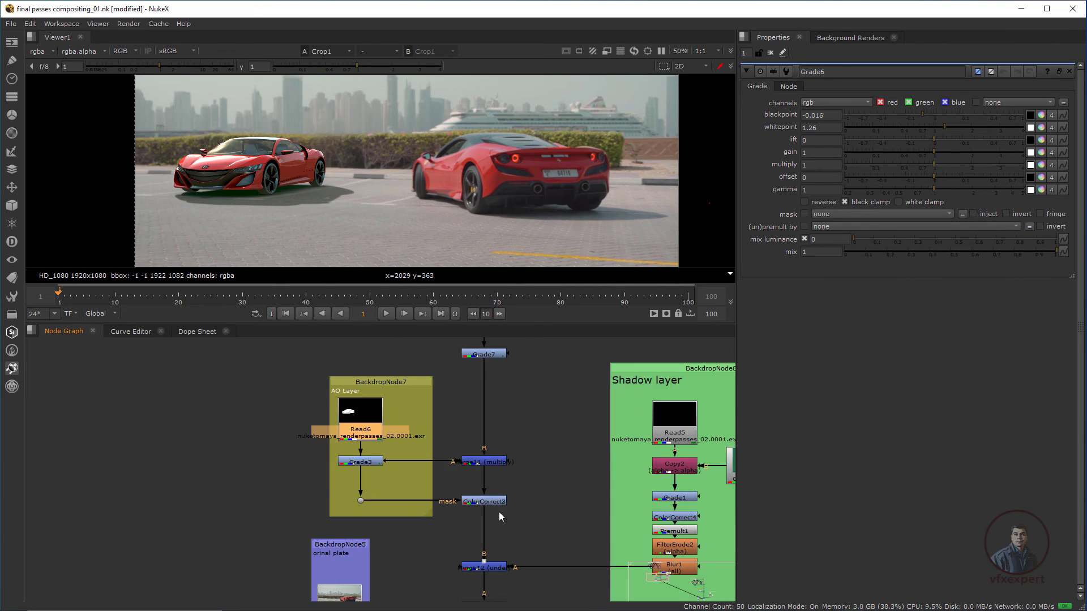
middle_drag(519, 491, 436, 471)
middle_drag(446, 536, 418, 529)
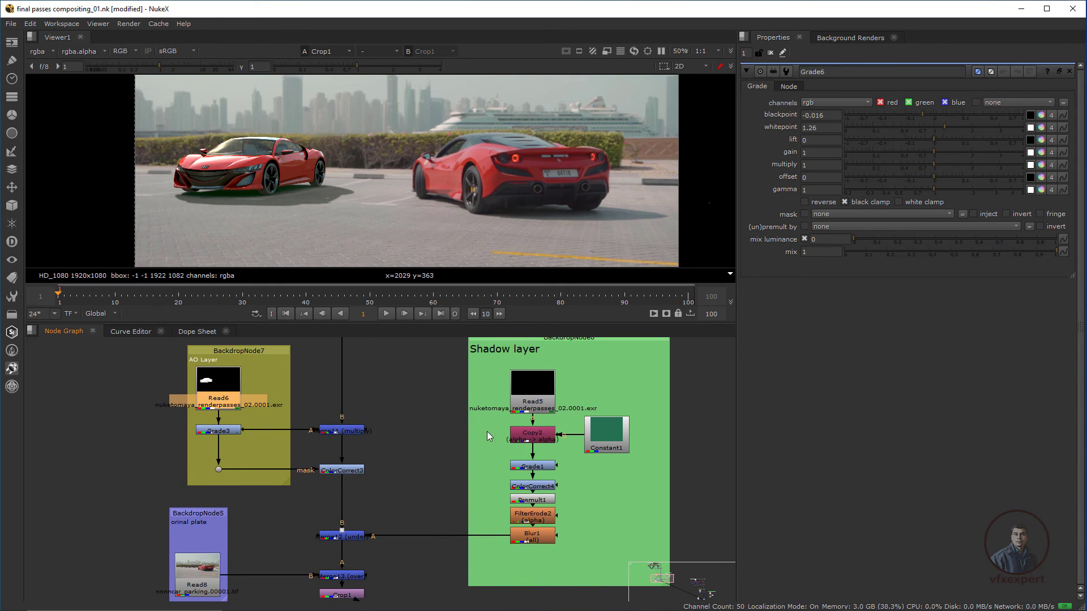
Examine the reference shadow branch's correction nodes and the final plate Merge and Crop nodes
drag(482, 427, 565, 549)
click(565, 548)
middle_drag(367, 557, 368, 547)
click(360, 568)
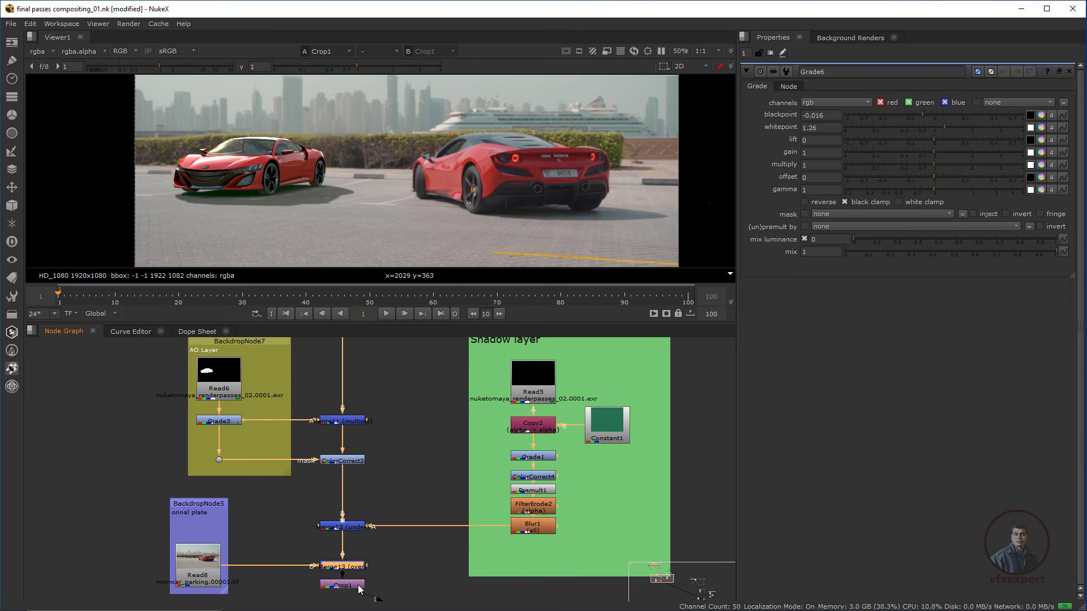
click(358, 586)
click(359, 547)
Open the reference shadow Merge's settings and examine the CG car and its shadow up close
scroll(410, 392, down, 2)
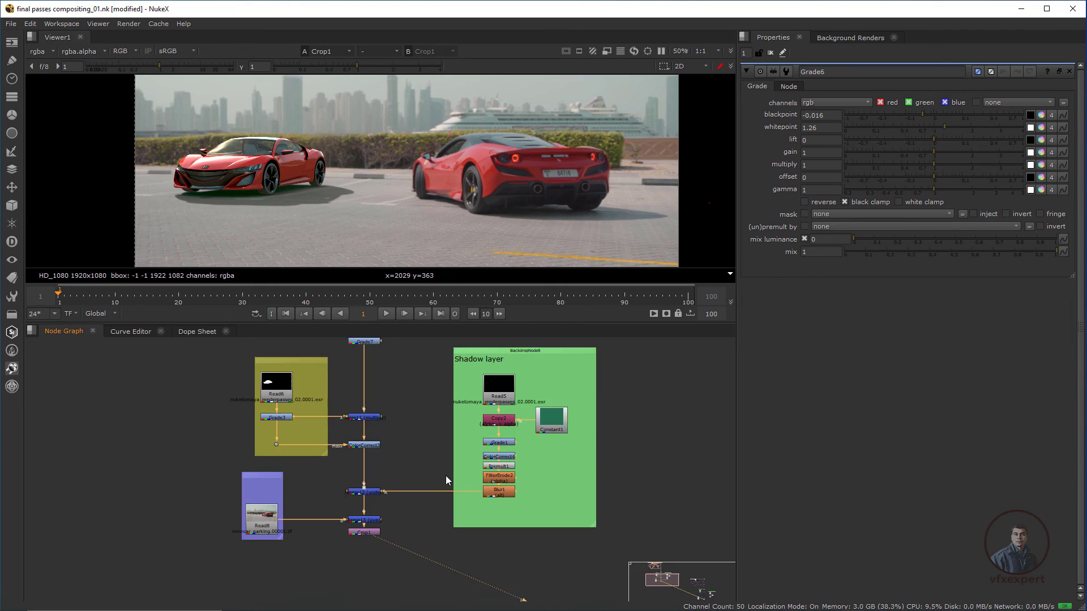
middle_drag(613, 426, 389, 442)
scroll(390, 427, down, 3)
scroll(573, 454, down, 2)
middle_drag(590, 458, 326, 457)
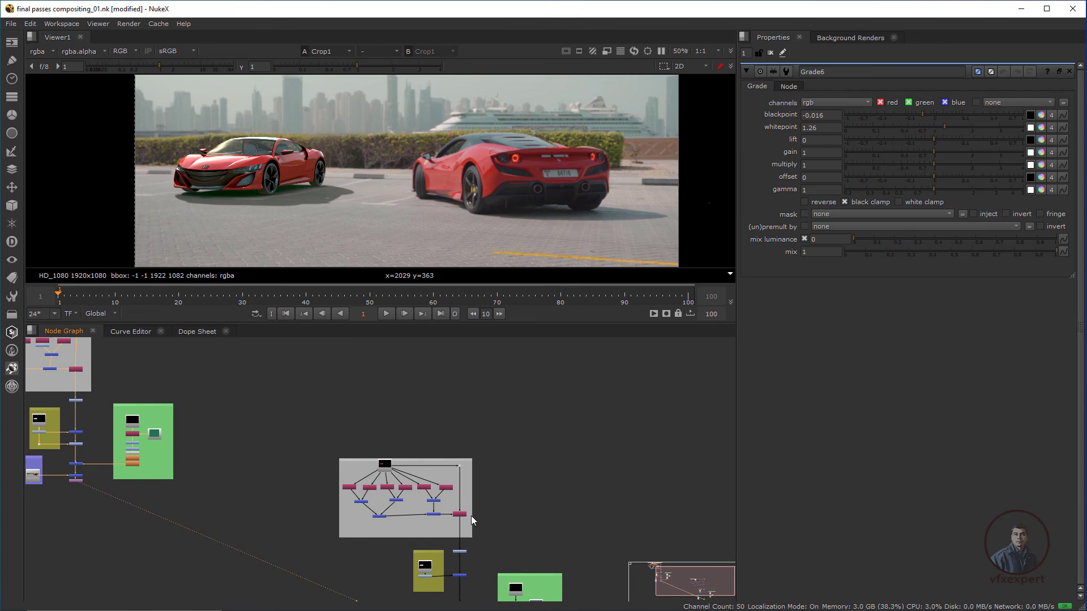
middle_drag(461, 549, 471, 434)
scroll(471, 435, up, 1)
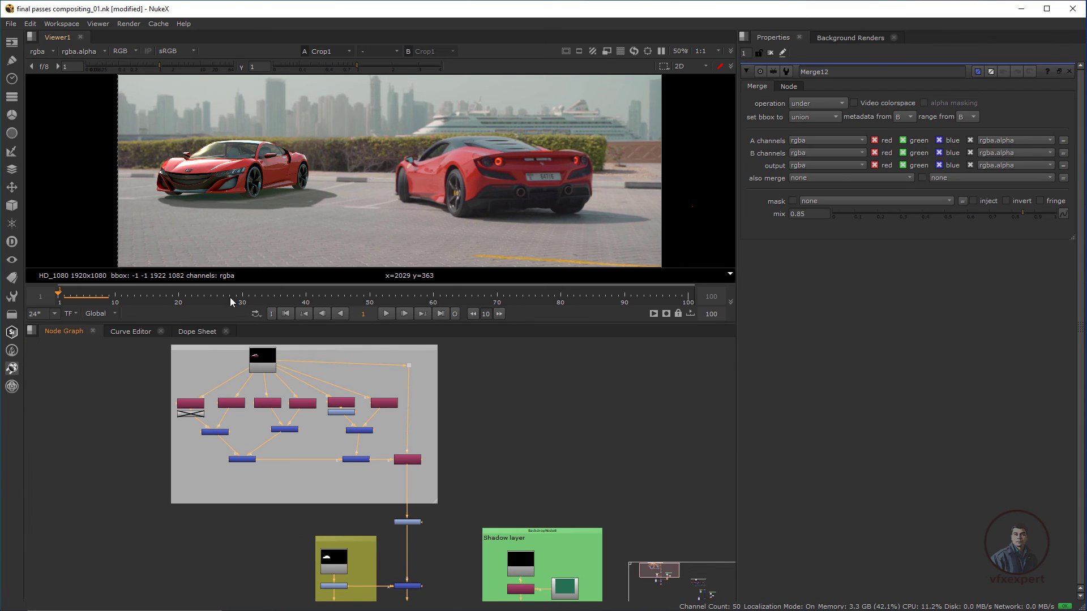
scroll(293, 217, up, 1)
scroll(366, 180, up, 6)
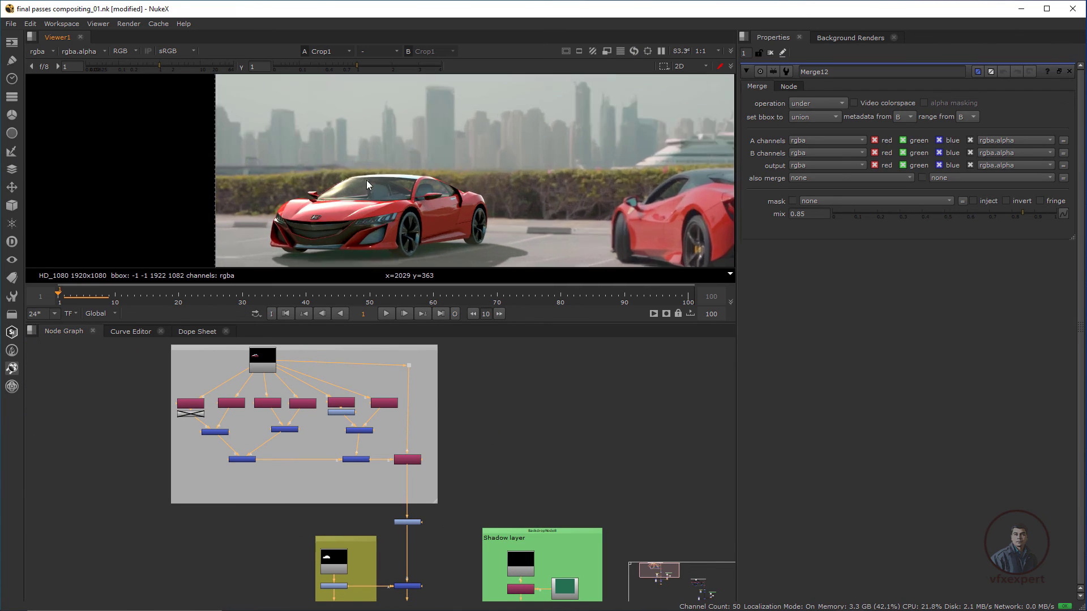
drag(317, 220, 317, 221)
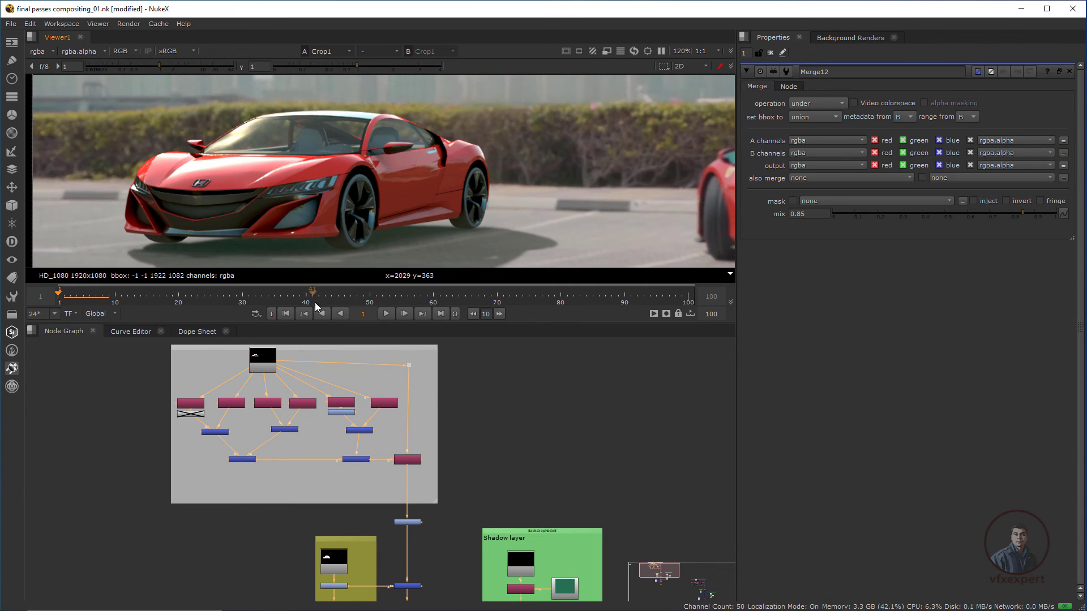
View the diffuse_direct pass at its Shuffle node in the reference tree's beauty layer
middle_drag(281, 409, 399, 468)
scroll(362, 487, up, 5)
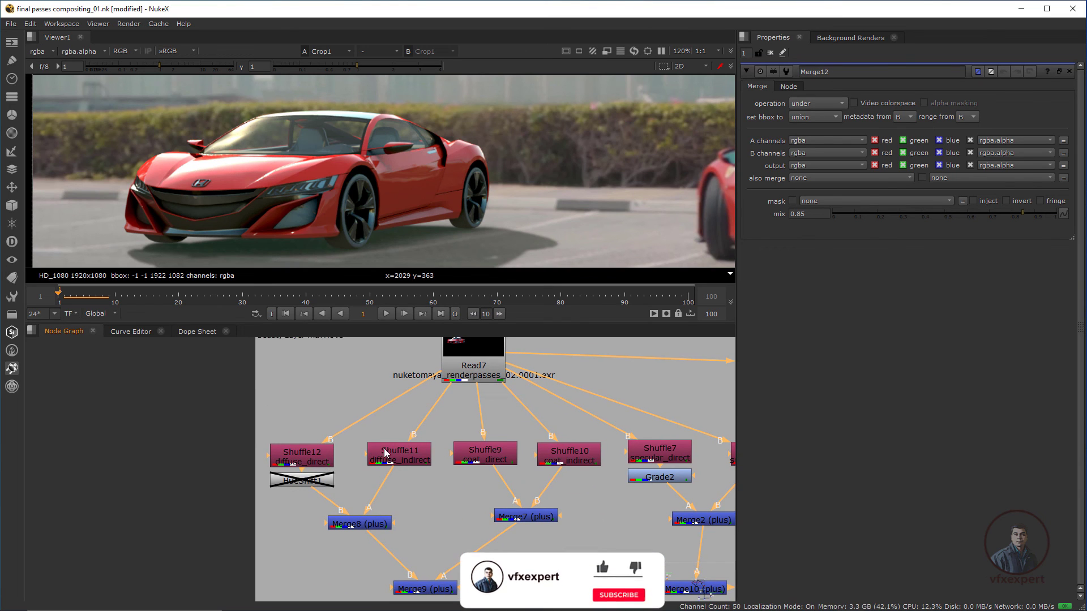
middle_drag(317, 456, 301, 497)
click(300, 498)
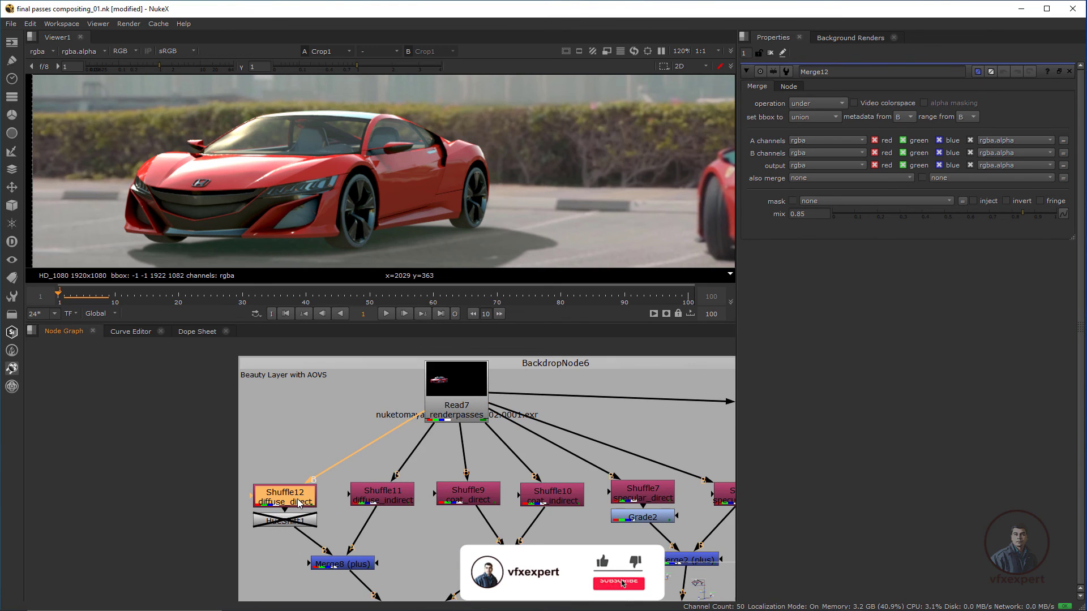
key(1)
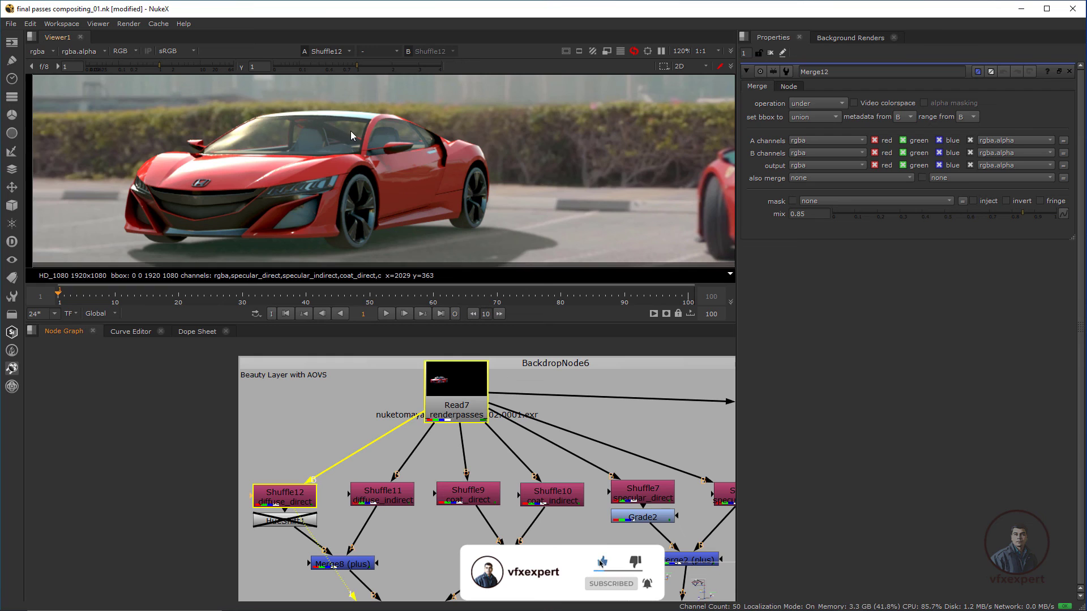
middle_drag(417, 507, 372, 416)
scroll(392, 461, down, 3)
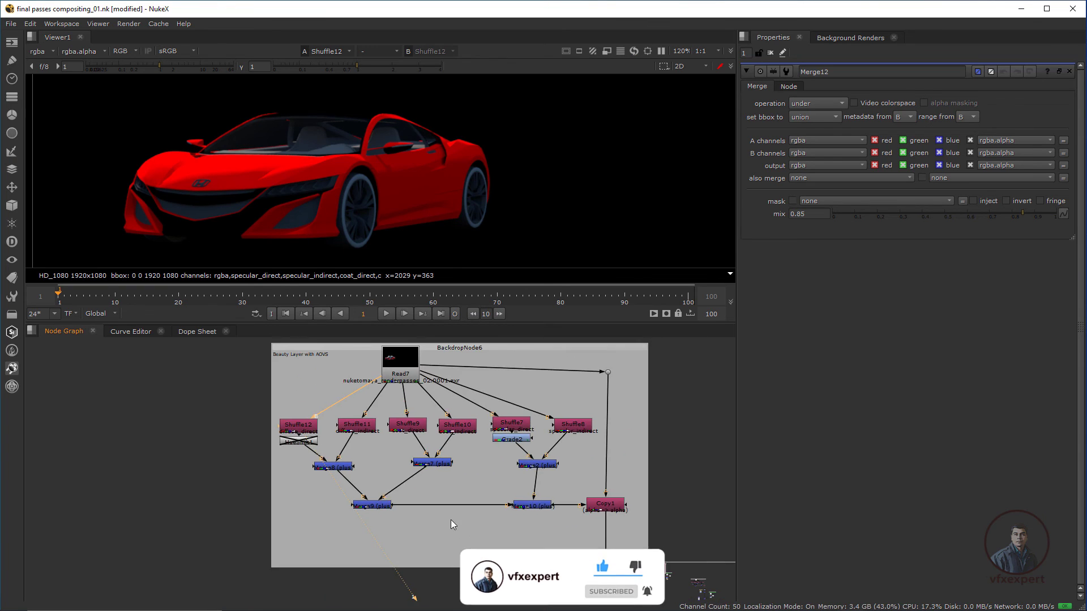
View the final composite from the reference tree's Crop node, below the plate Merge
middle_drag(451, 519, 391, 396)
middle_drag(439, 505, 381, 383)
middle_drag(459, 487, 398, 488)
click(402, 492)
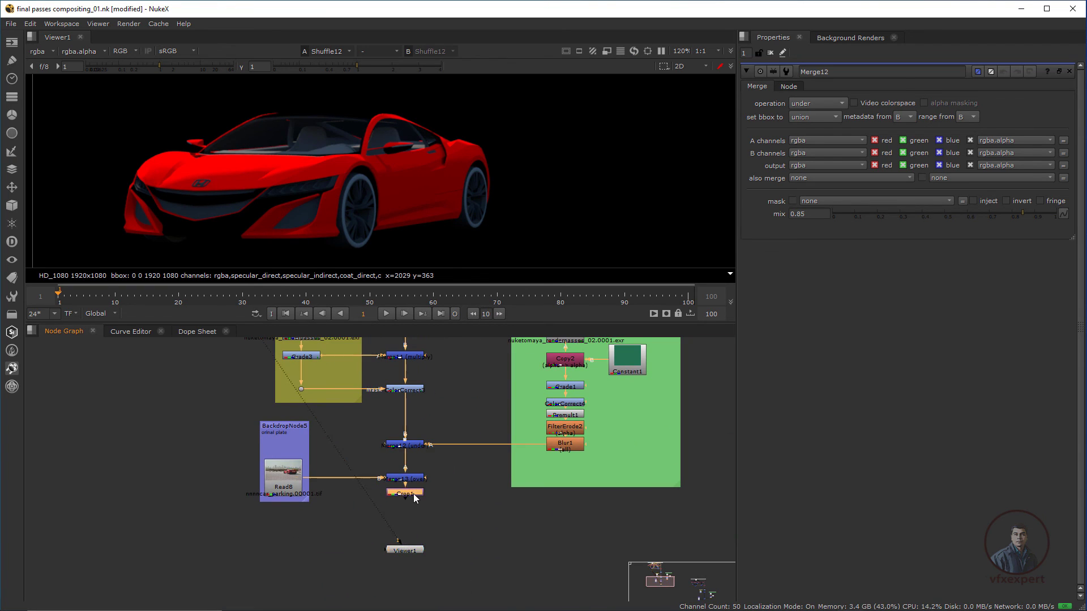
key(1)
Delete the disabled node beneath the diffuse_direct Shuffle in the reference tree's beauty layer
middle_drag(340, 363, 414, 540)
scroll(275, 463, up, 2)
middle_drag(219, 365, 301, 483)
click(305, 494)
key(Delete)
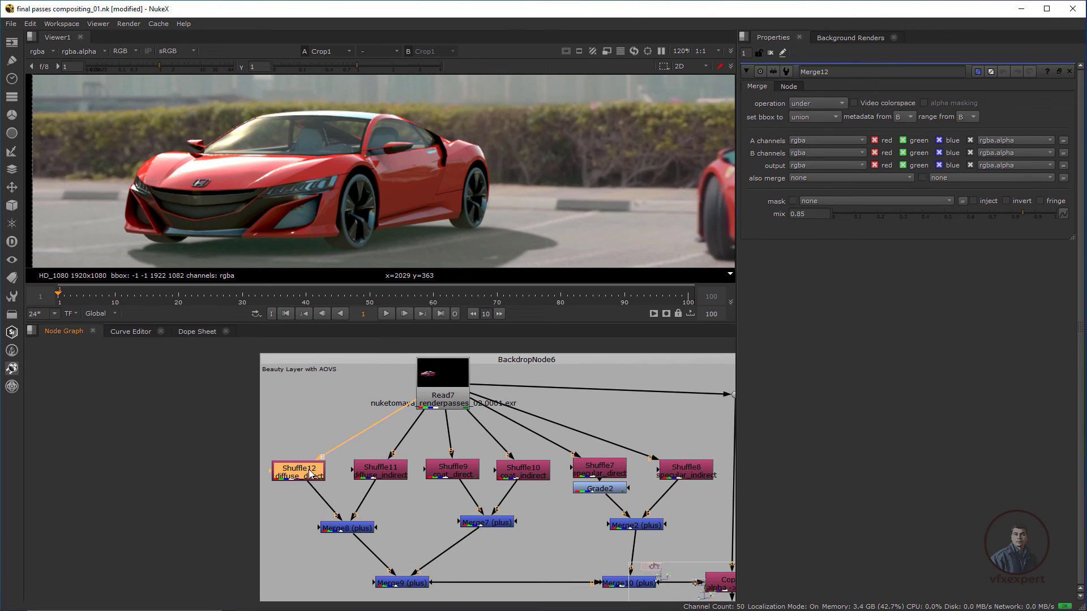
Add a HueShift node after the diffuse_direct Shuffle and set its hue rotation to 26
key(Tab)
text(hu)
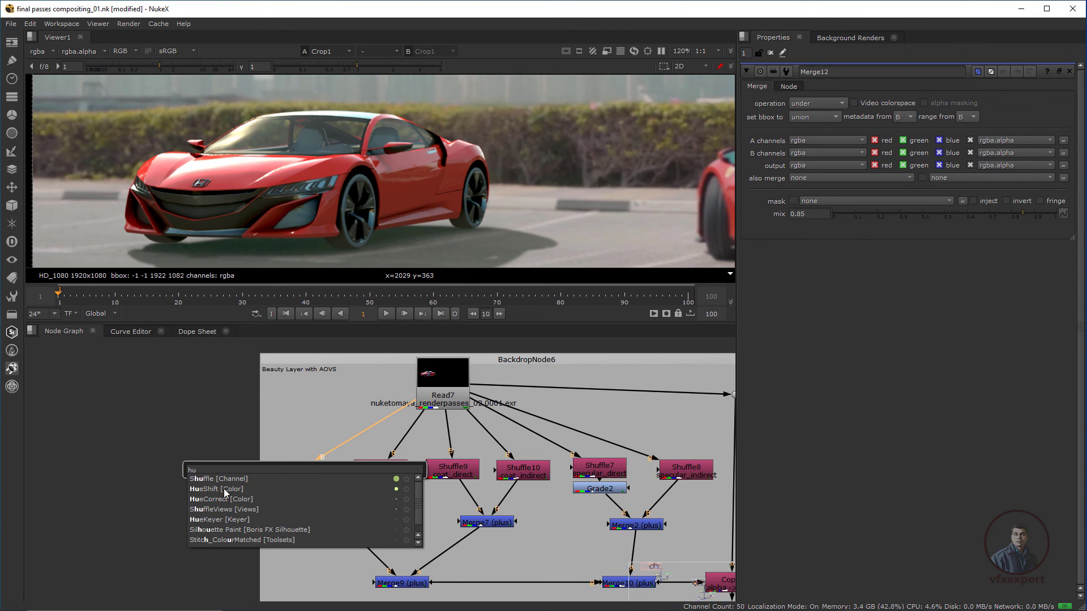
click(225, 490)
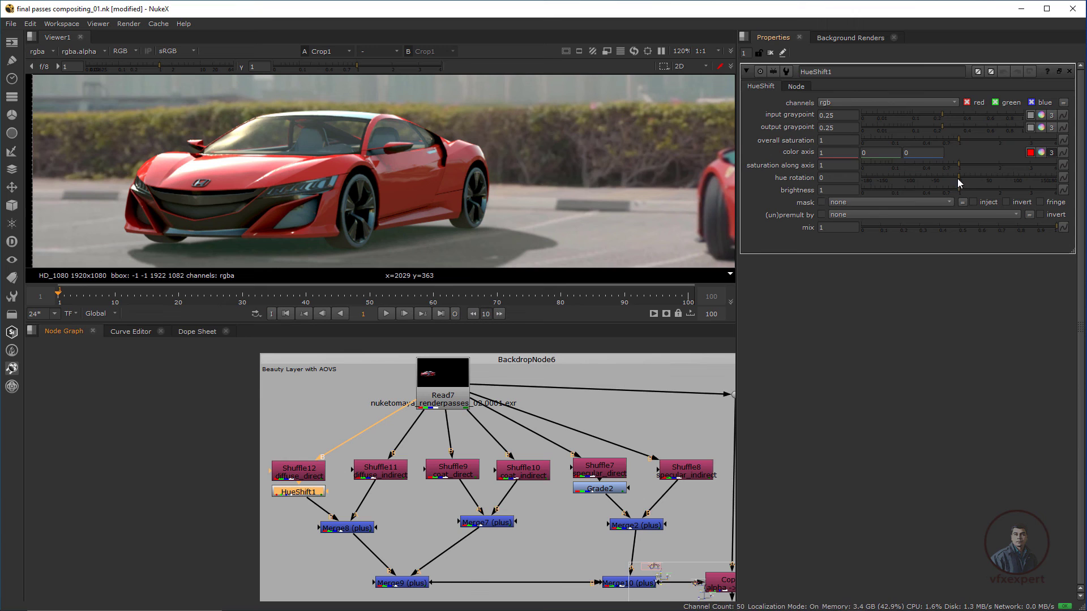
mouse_move(959, 177)
mouse_down()
mouse_move(941, 175)
mouse_move(973, 188)
mouse_up()
scroll(365, 200, down, 2)
middle_drag(365, 201, 328, 179)
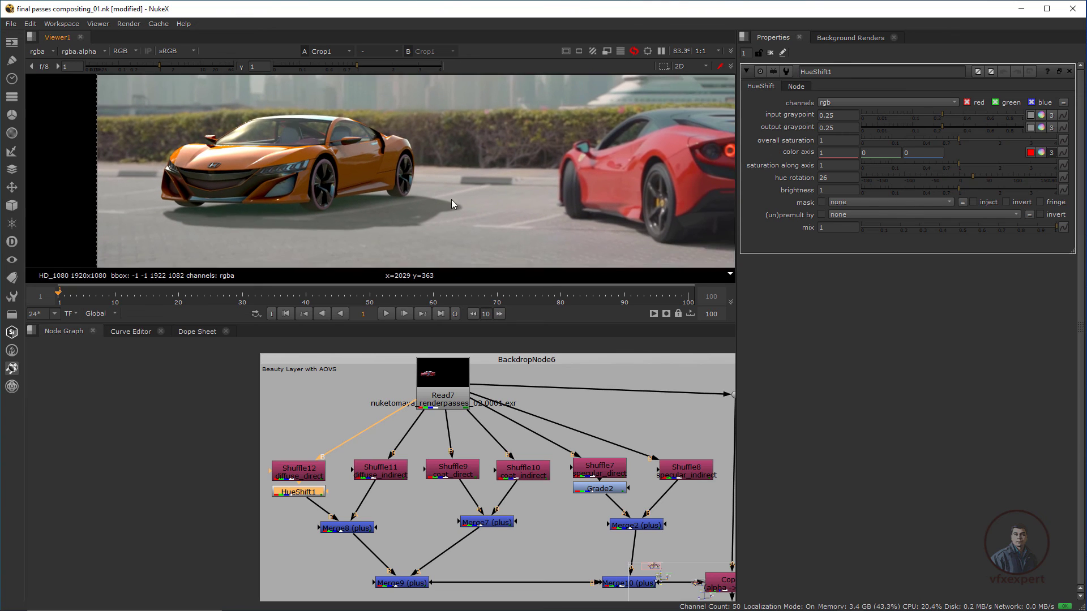
Set the gain of the Grade under the specular_direct Shuffle to 1.16 and check the car in the composite
middle_drag(523, 528, 389, 507)
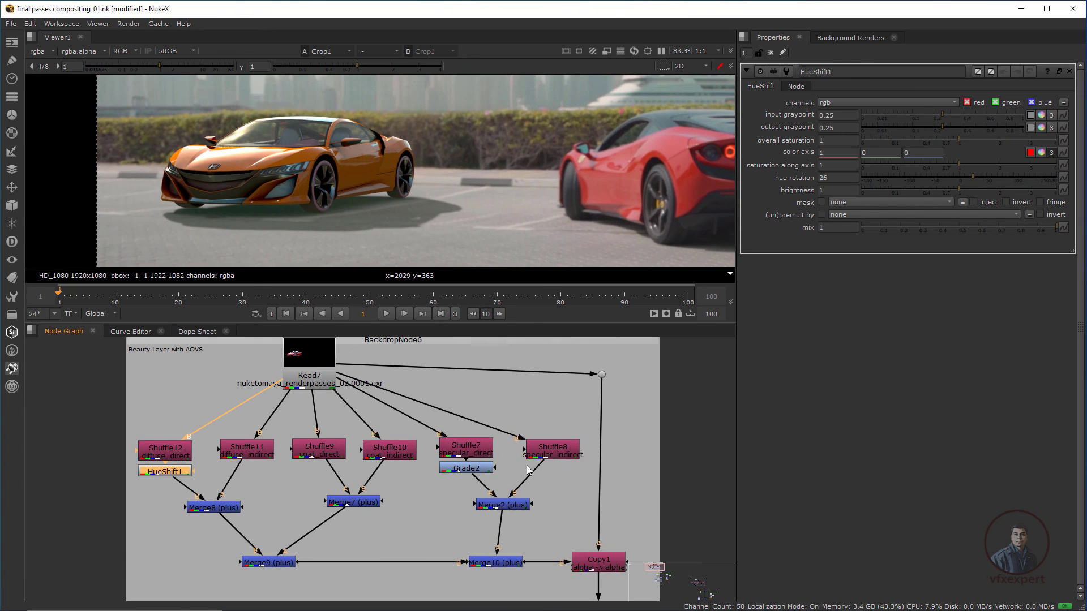
double_click(482, 470)
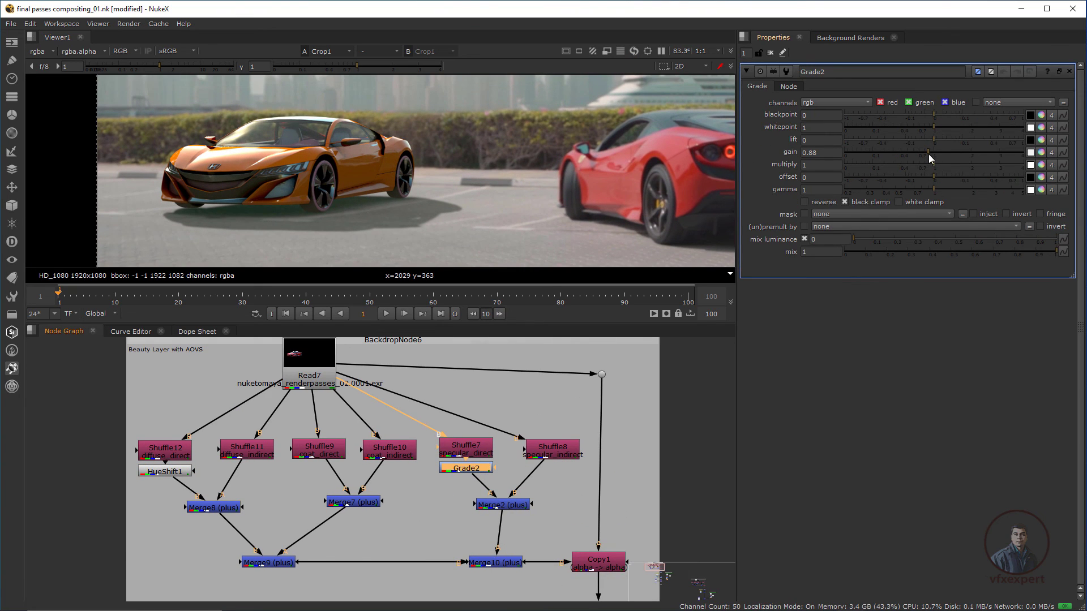
mouse_move(928, 154)
mouse_down()
mouse_move(957, 159)
mouse_move(940, 164)
mouse_up()
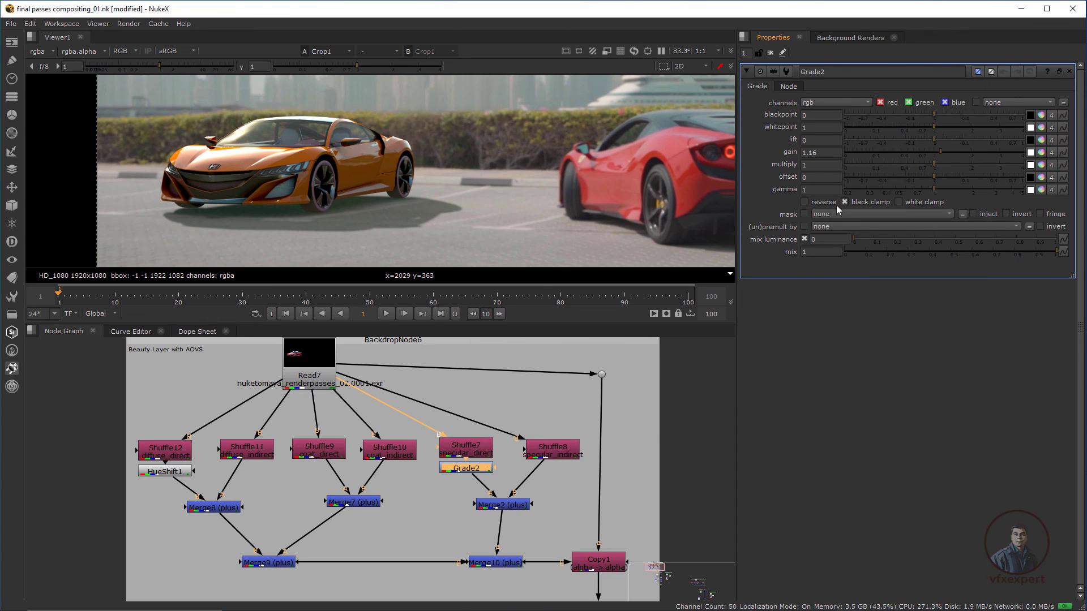
scroll(463, 221, down, 2)
middle_drag(464, 216, 427, 216)
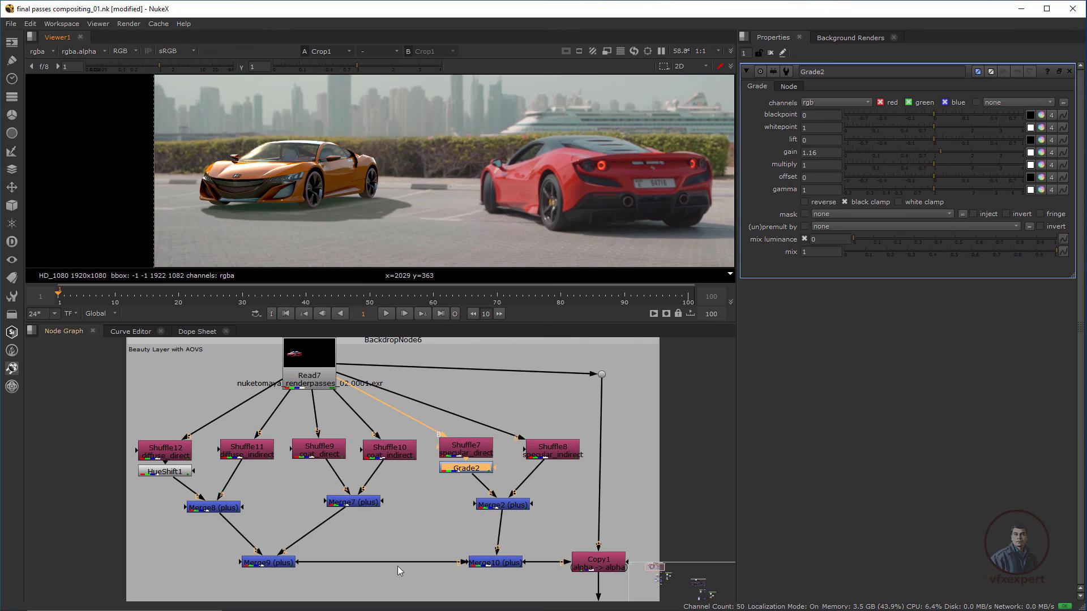
Disable the Grade on the specular_direct pass and the HueShift on the diffuse_direct pass, keeping both nodes in the tree
key(Delete)
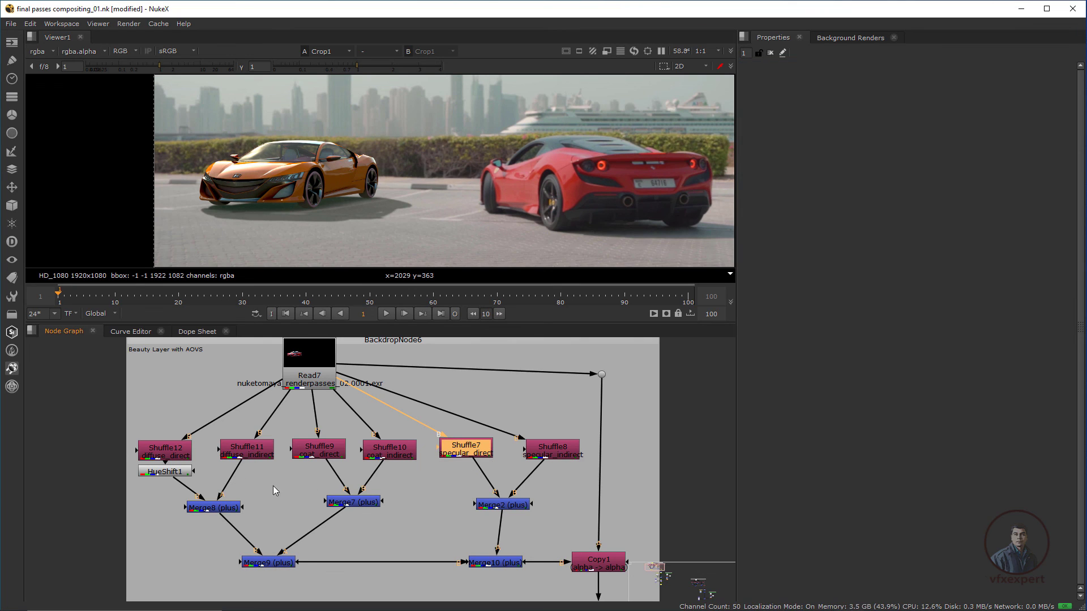
key(ctrl+z)
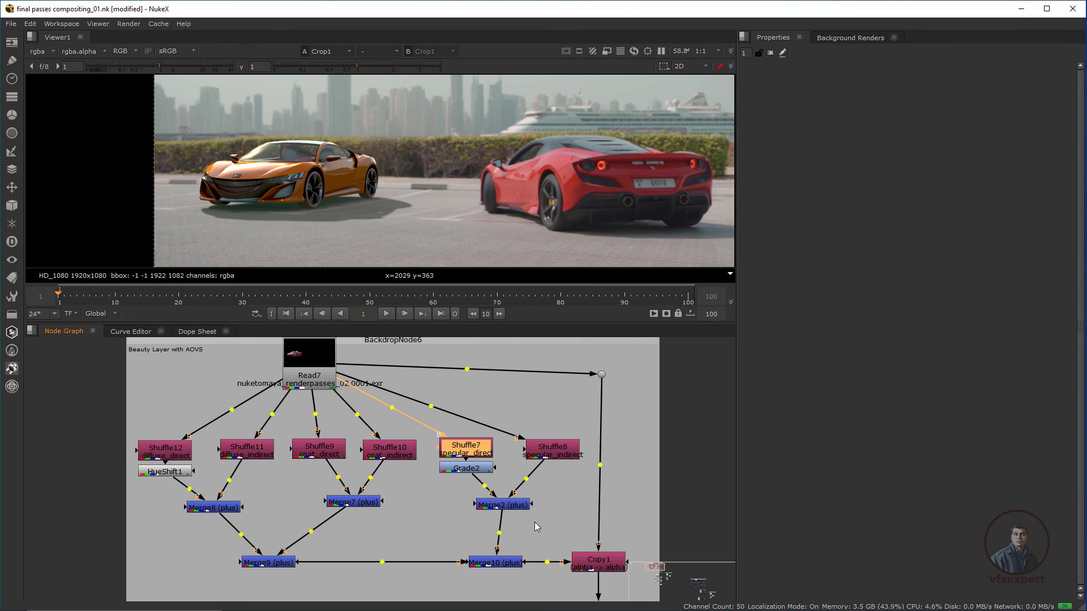
click(470, 471)
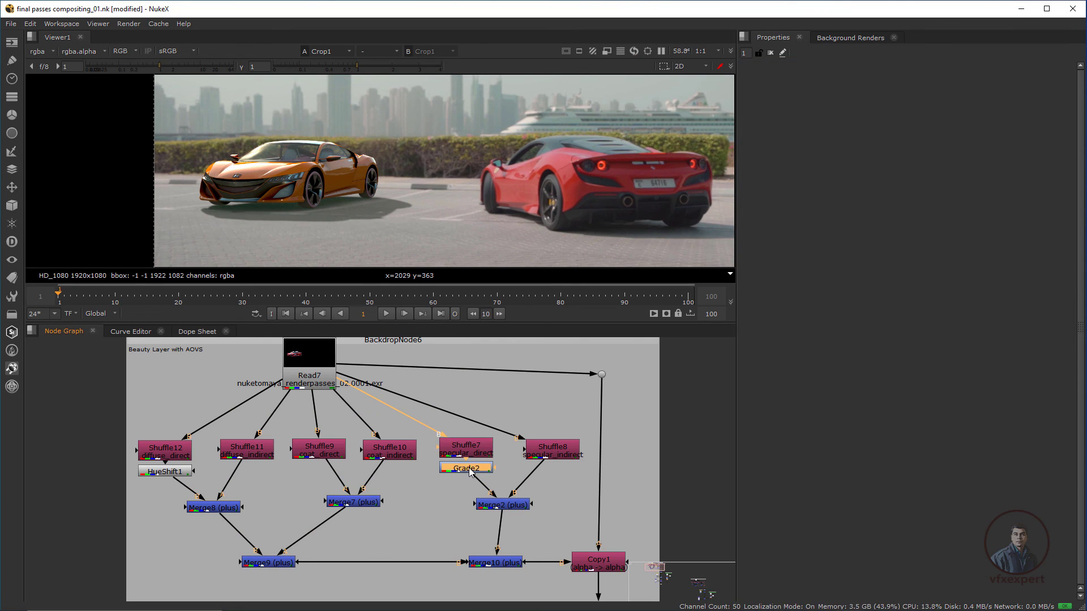
click(173, 471)
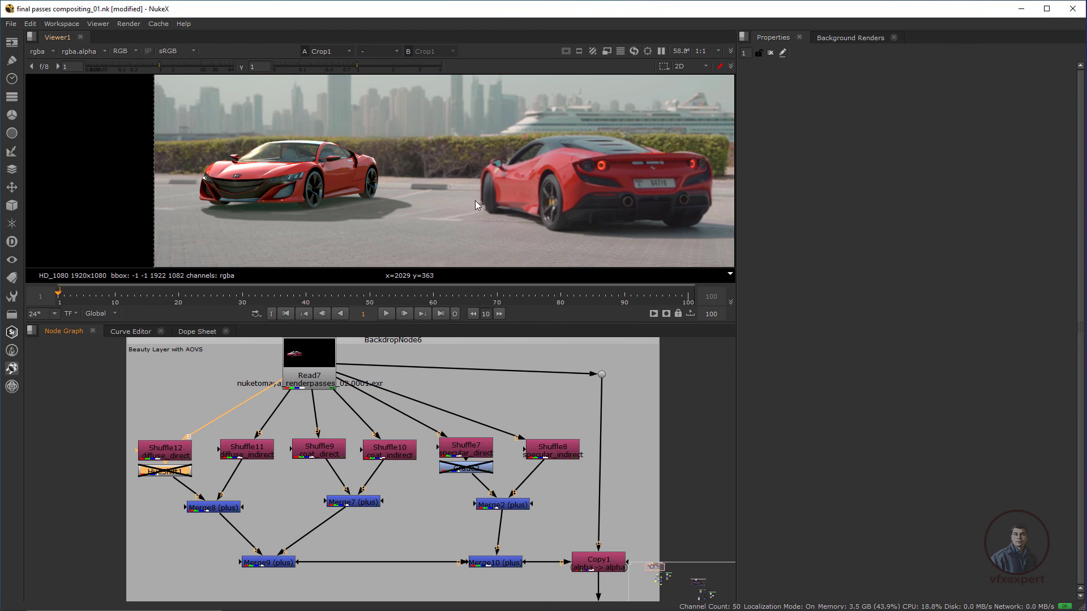
View the final Crop output fitted to the frame in an enlarged viewer
scroll(421, 440, down, 2)
middle_drag(436, 505, 392, 467)
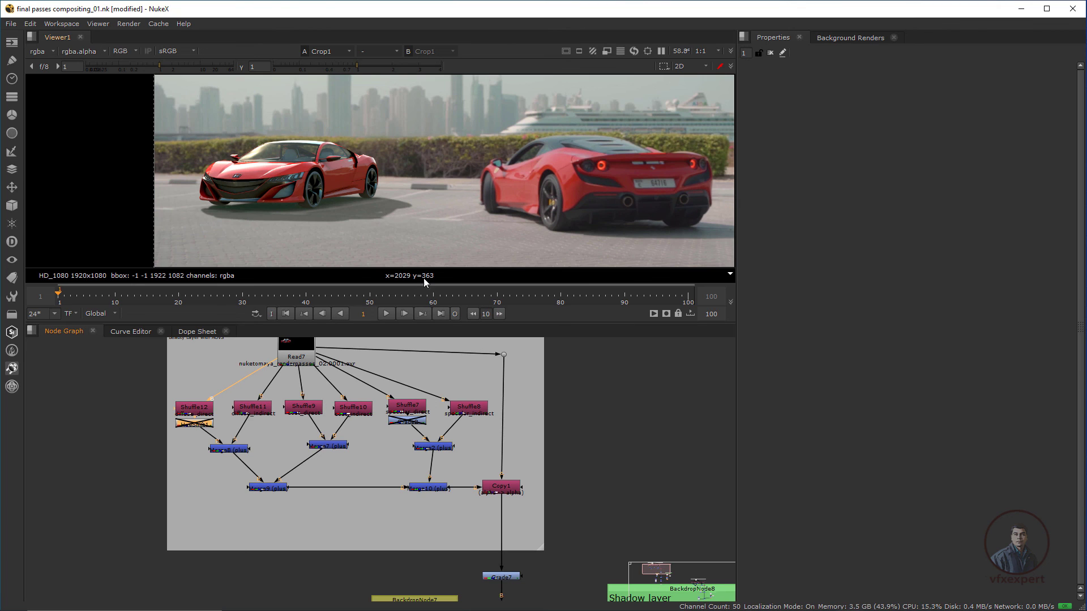
scroll(386, 209, down, 2)
scroll(468, 473, down, 2)
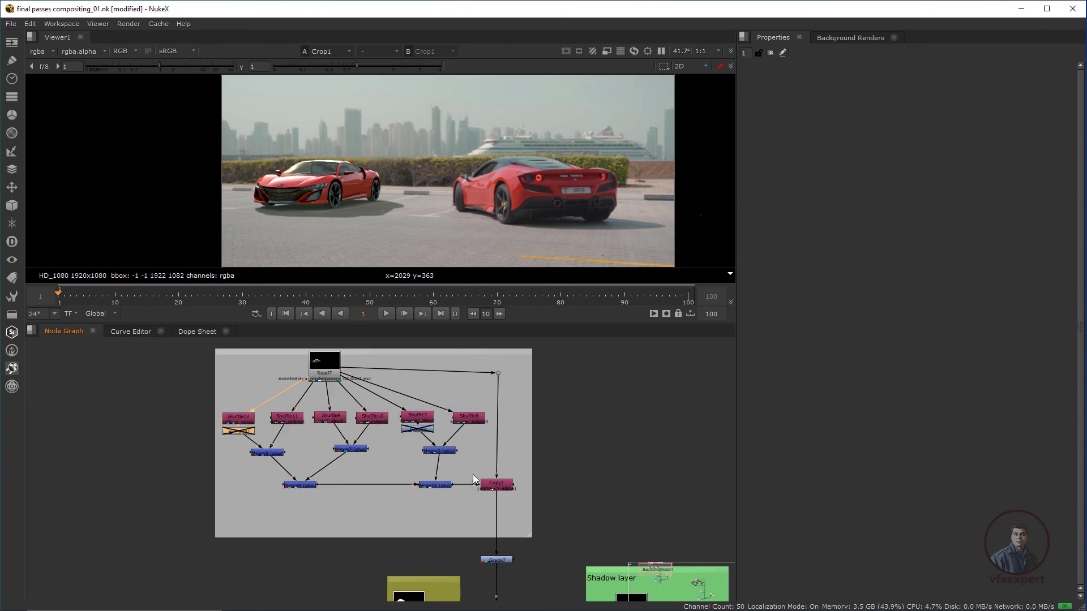
middle_drag(542, 582, 453, 458)
scroll(436, 520, up, 2)
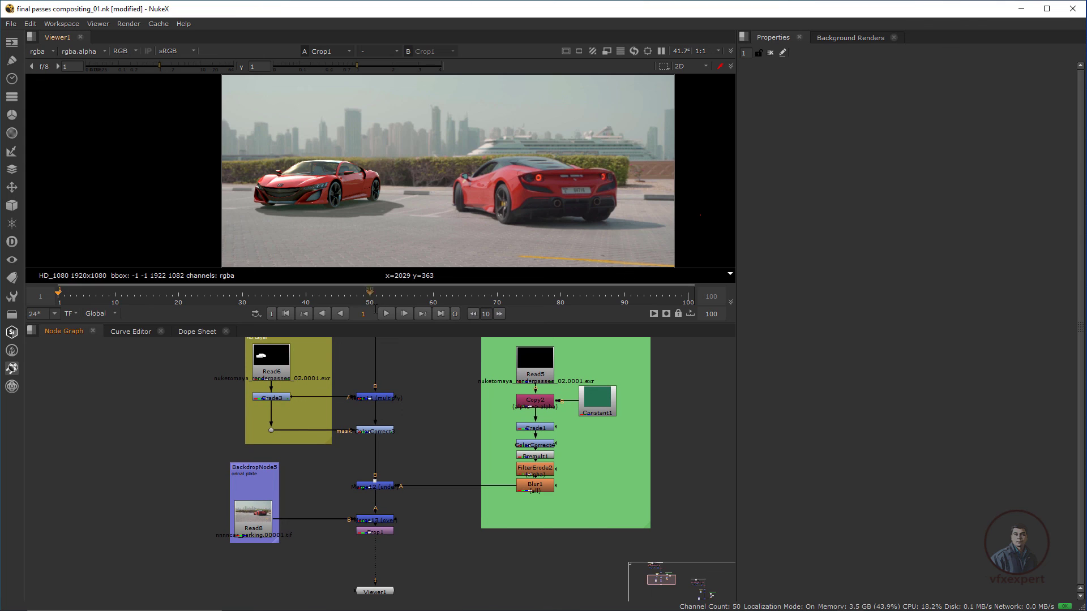
click(376, 532)
key(1)
key(f)
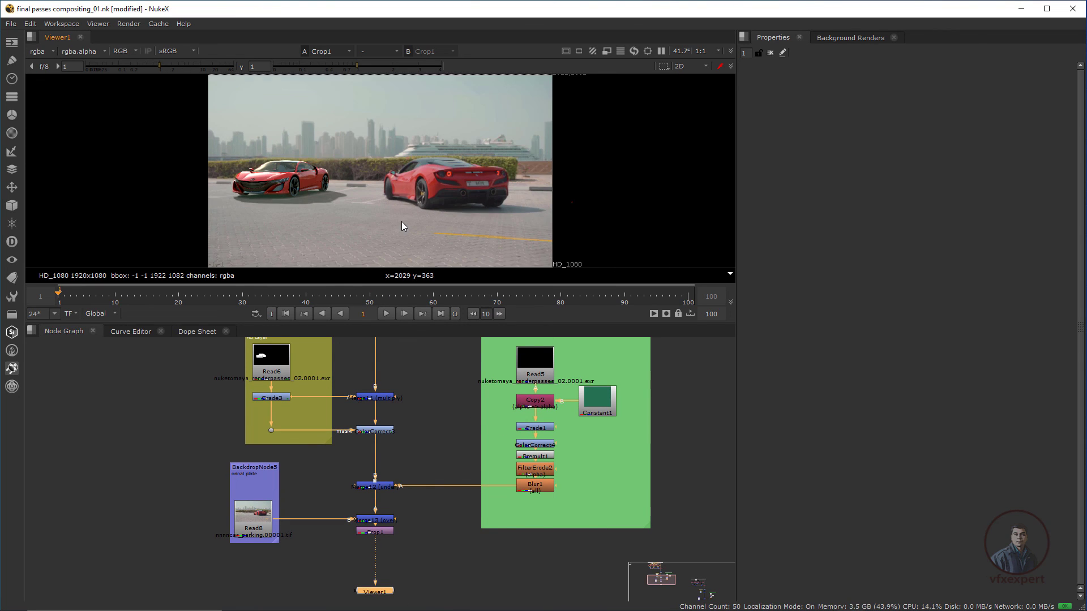
key(space)
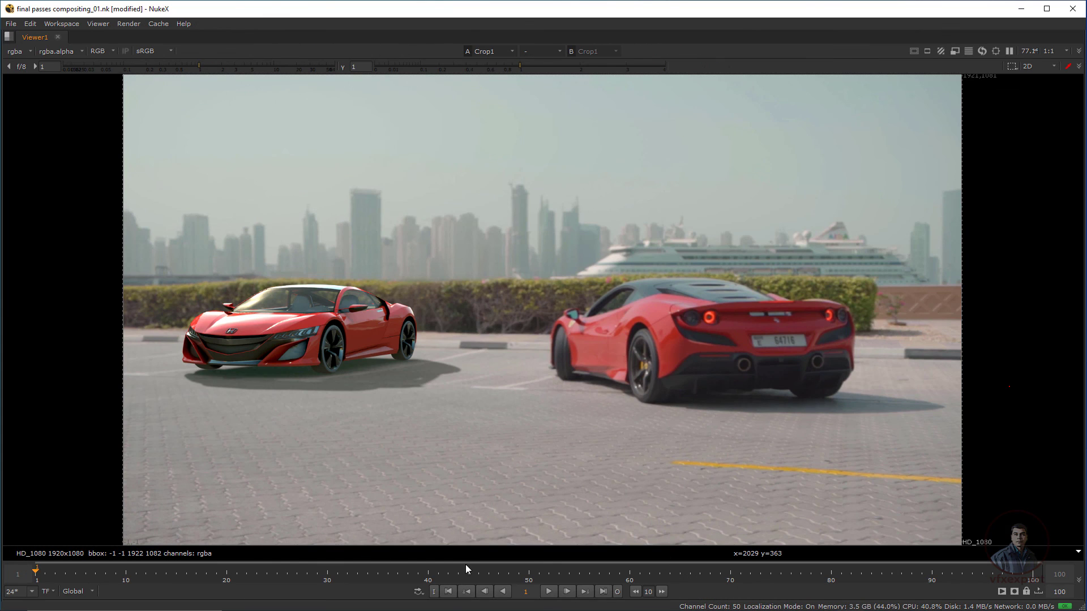